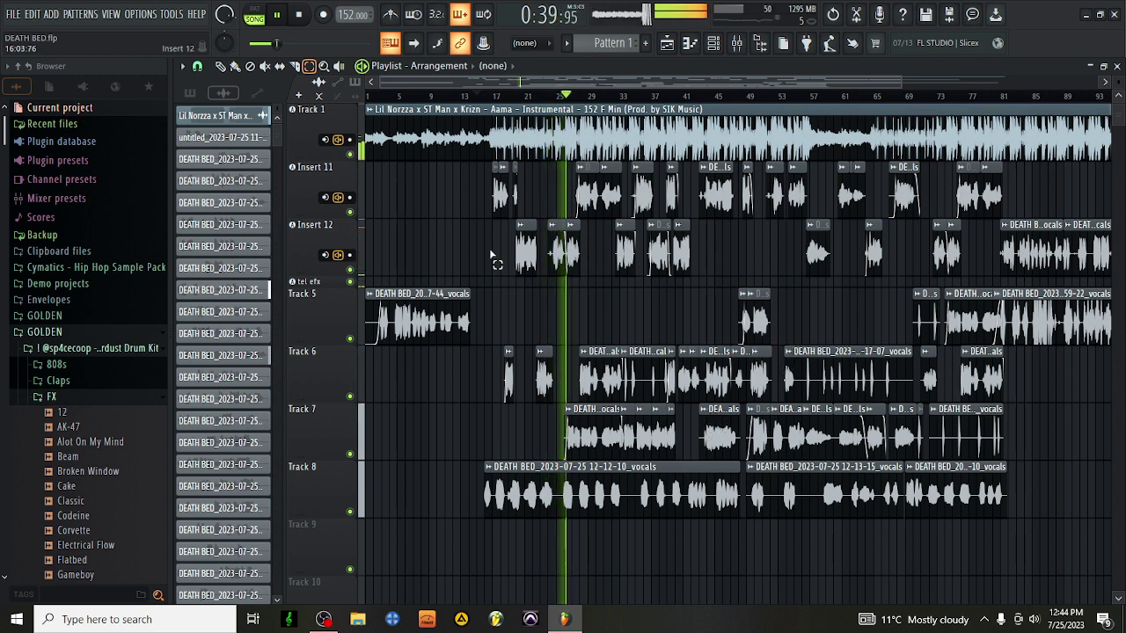
Step: Slice the first vocal clip on the Insert 12 track near bar 21 and move its front part up to Insert 11
{"action": "left_click_drag", "start_coordinate": [493, 259], "coordinate": [611, 247]}
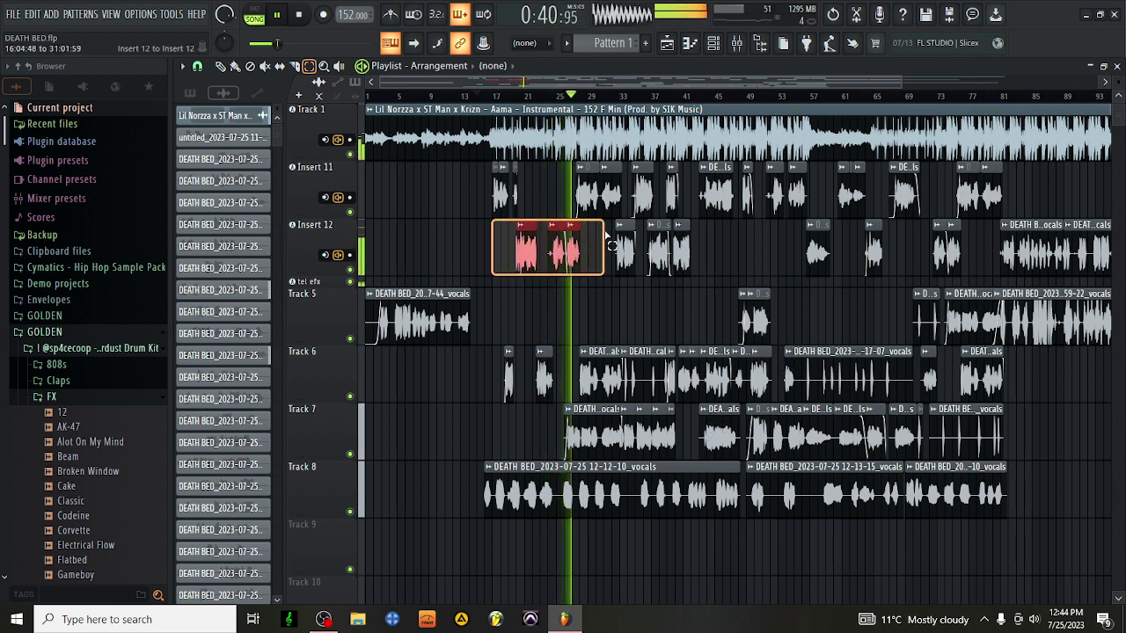
{"action": "left_click", "coordinate": [537, 256]}
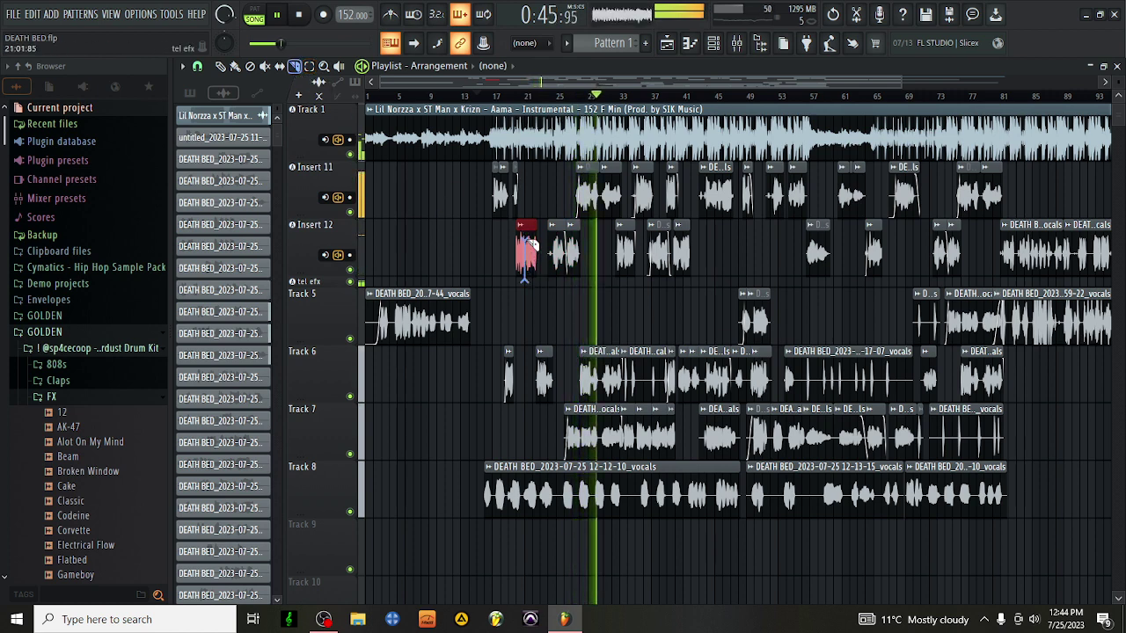
{"action": "left_click", "coordinate": [433, 183]}
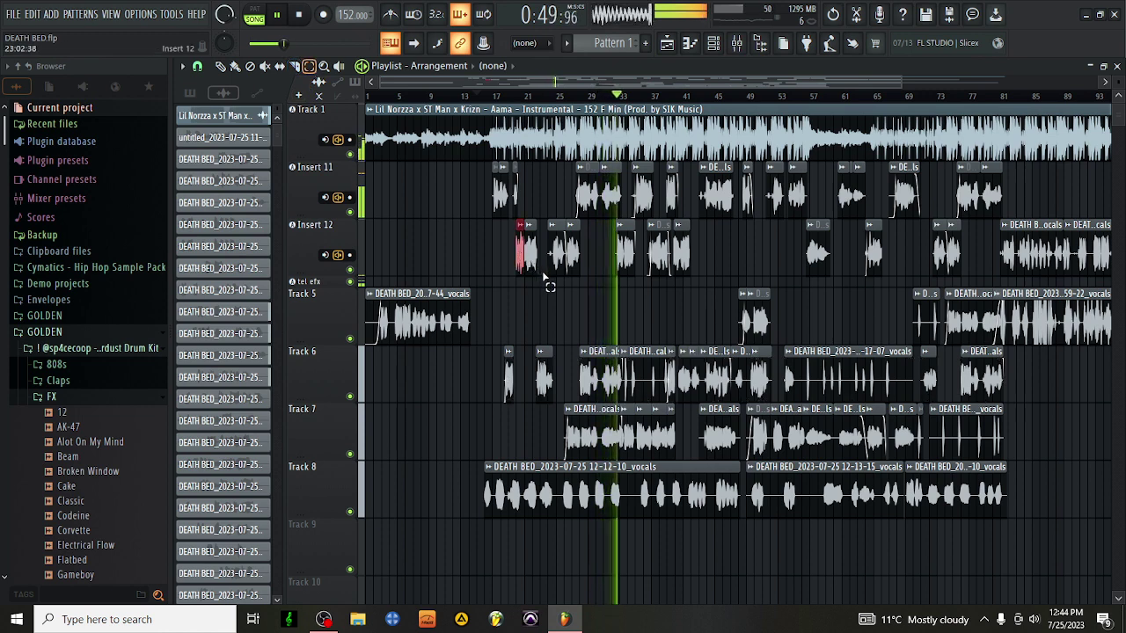
{"action": "left_click_drag", "start_coordinate": [542, 275], "coordinate": [580, 288]}
{"action": "left_click", "coordinate": [679, 363]}
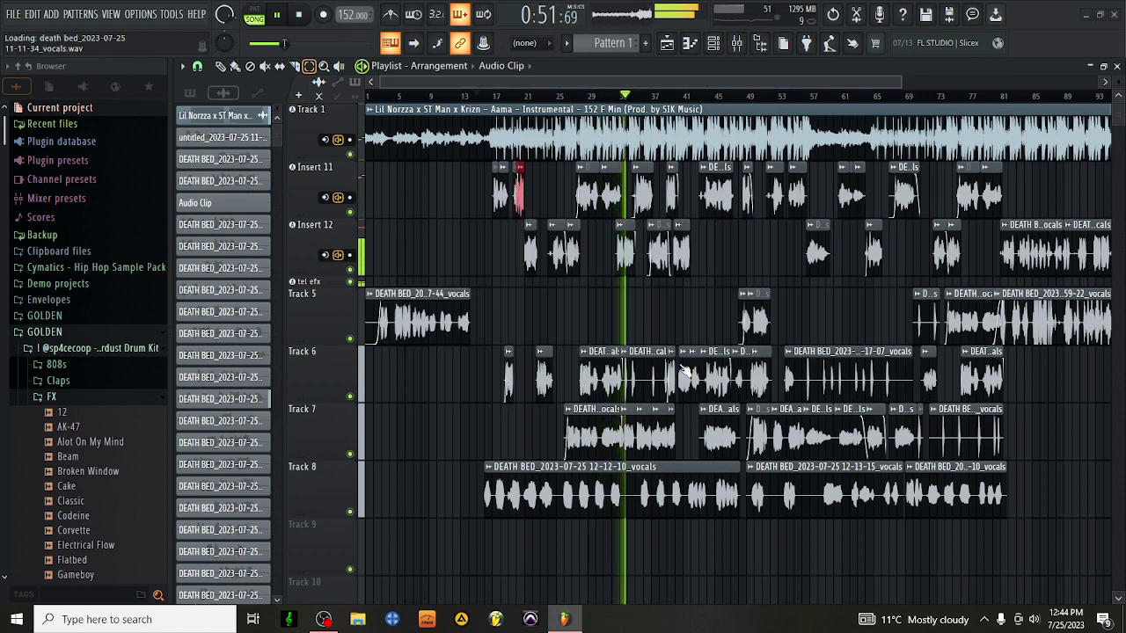
Step: Move the vocal clips near bars 33 and 37 from the Insert 12 track up to Insert 11 without shifting their timing
{"action": "left_click", "coordinate": [626, 256]}
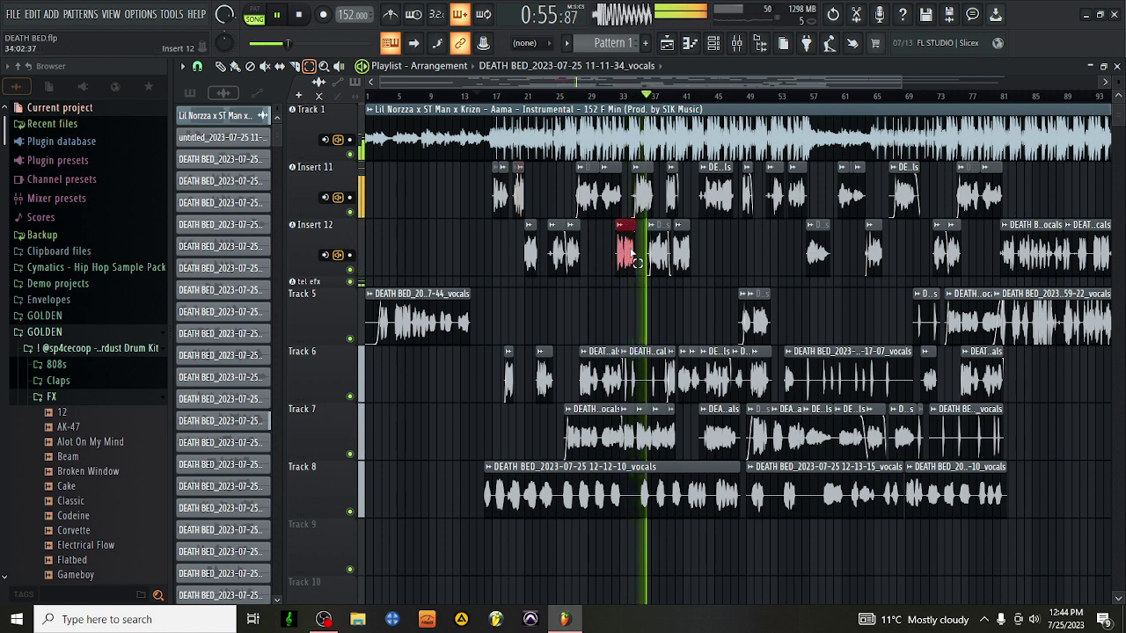
{"action": "key", "text": "ctrl+z"}
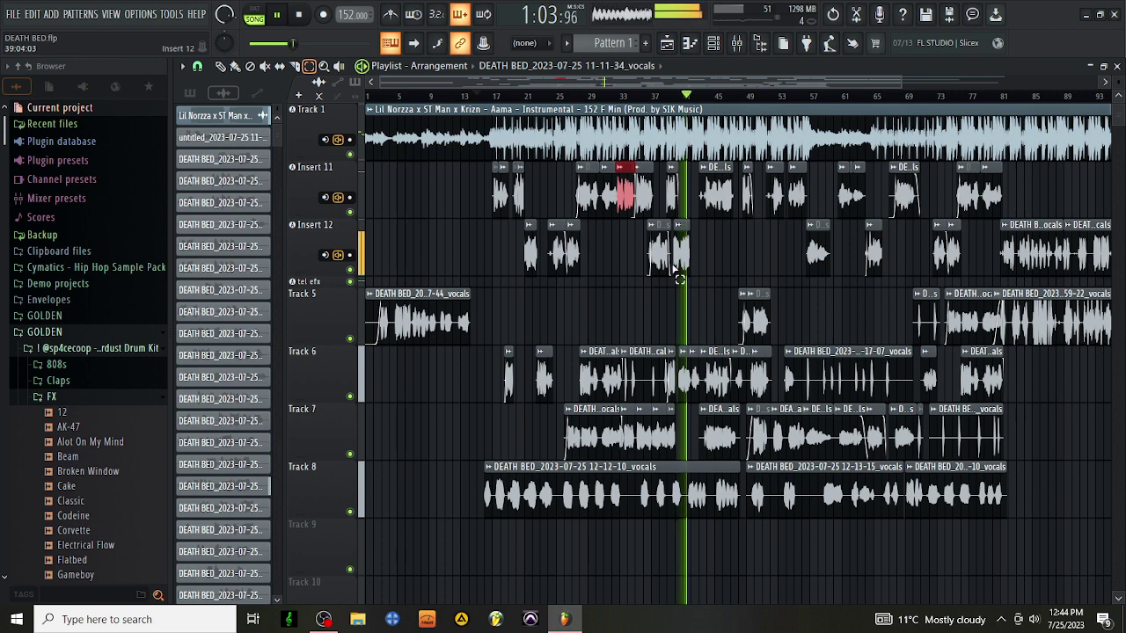
{"action": "left_click", "coordinate": [659, 264]}
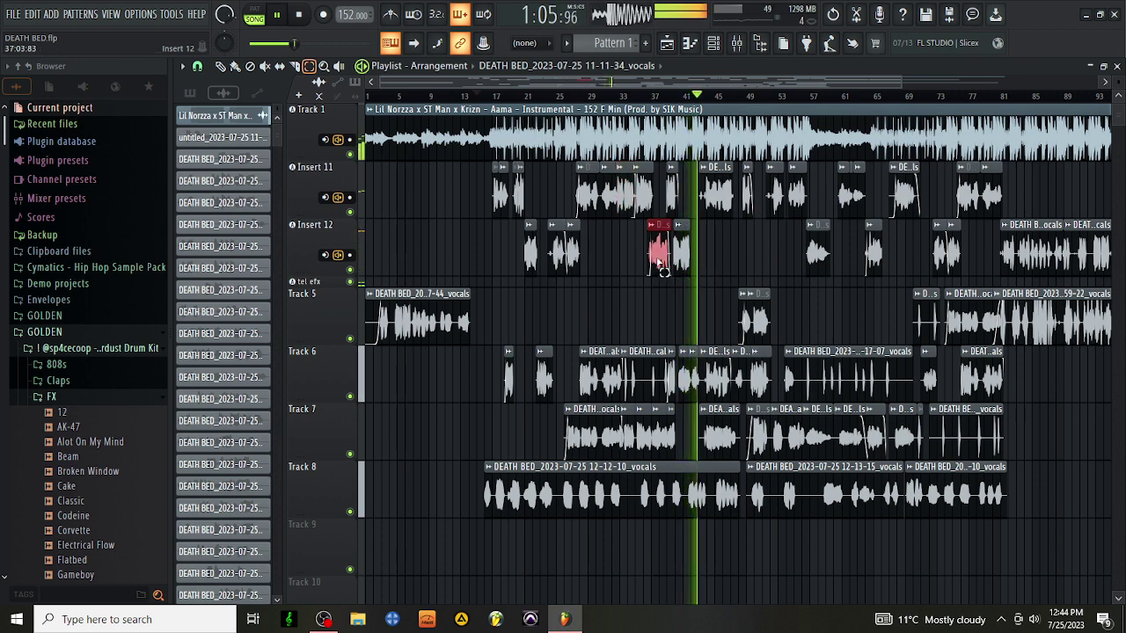
{"action": "key", "text": "ctrl+z"}
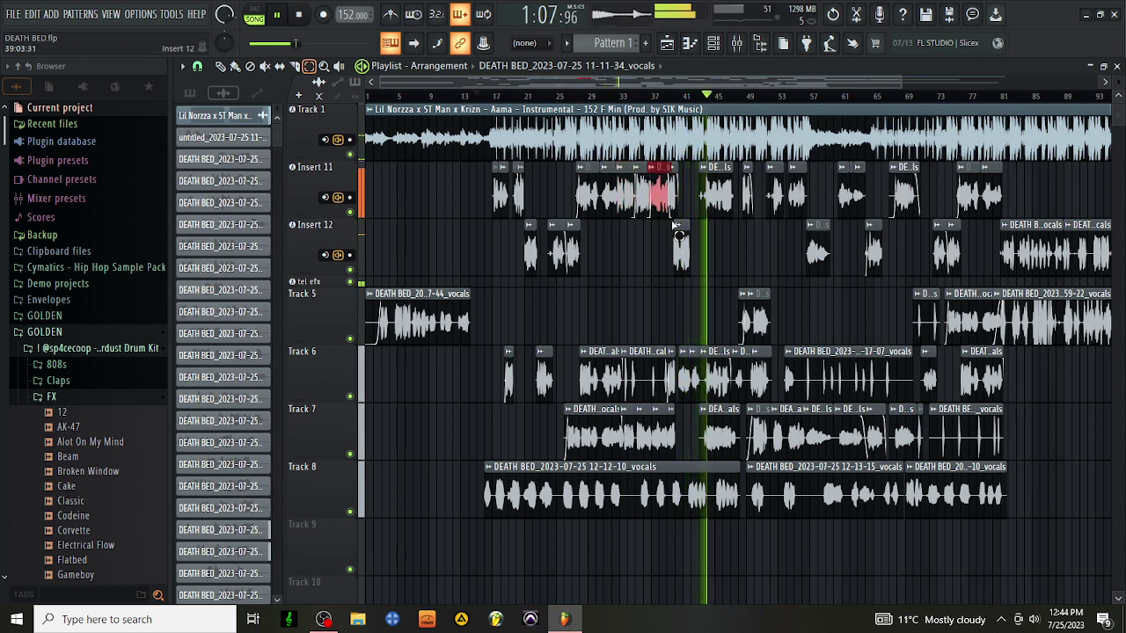
Step: Restart playback and move the vocal clip near bar 43 from the Insert 11 track down to Insert 12
{"action": "key", "text": "space"}
{"action": "key", "text": "space"}
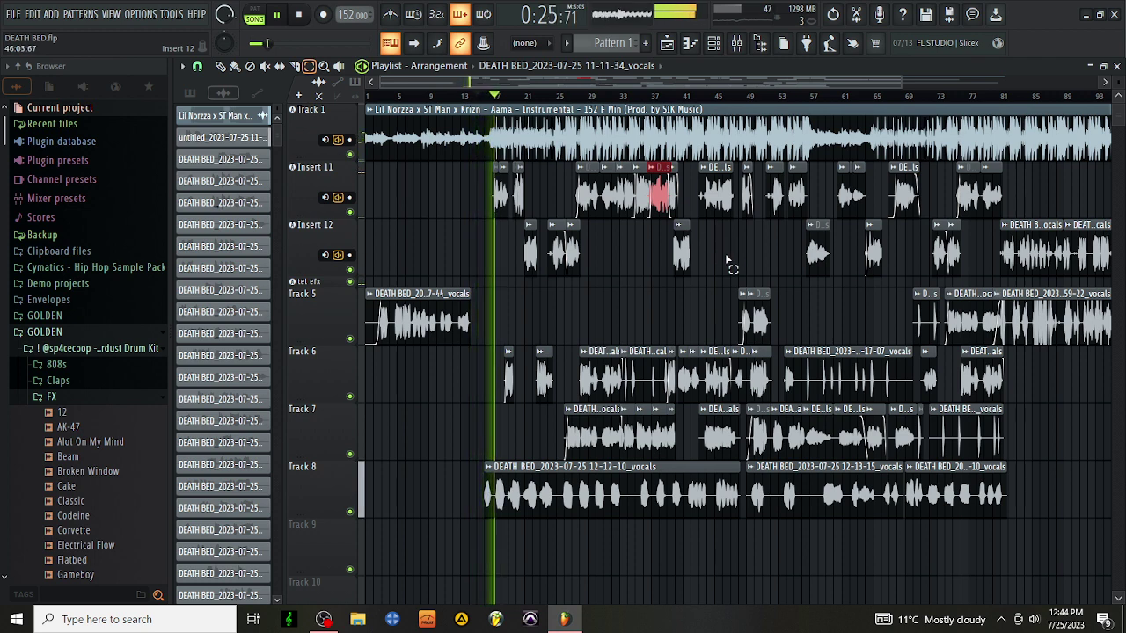
{"action": "left_click", "coordinate": [717, 189]}
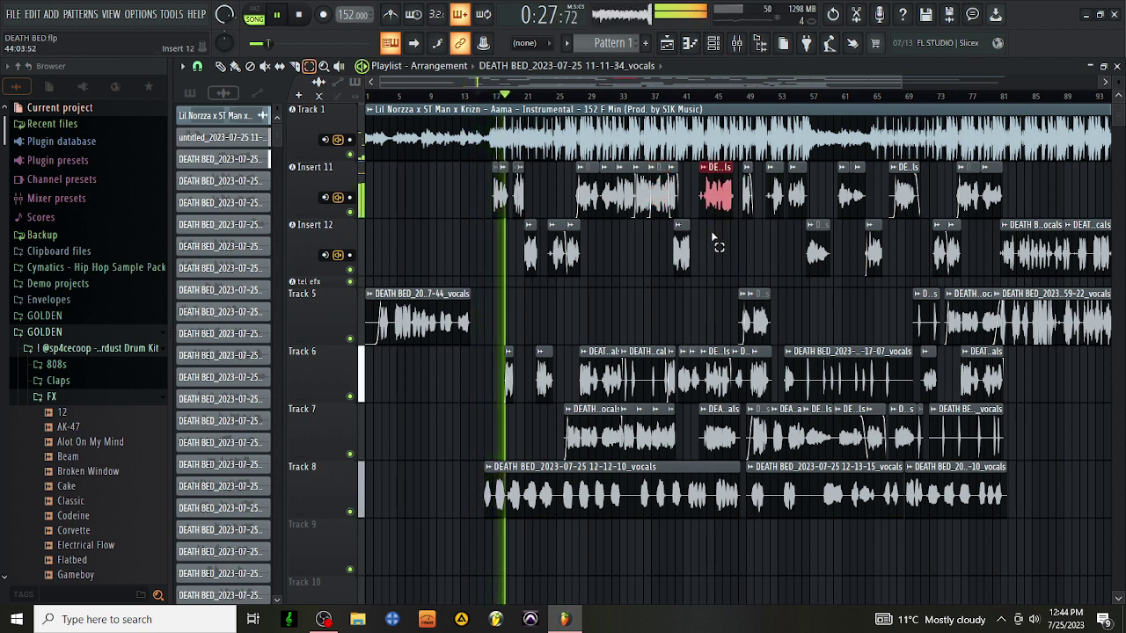
{"action": "left_click_drag", "start_coordinate": [717, 236], "coordinate": [765, 264]}
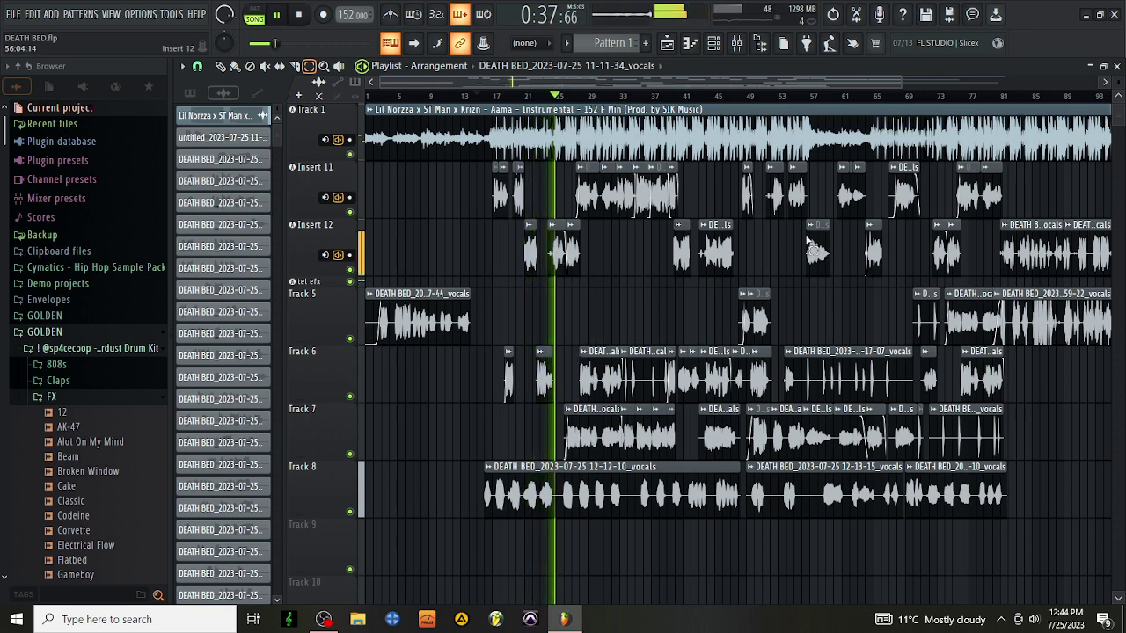
Step: Play from about bar 48 and move the short vocal clip there from Insert 11 down to Insert 12
{"action": "key", "text": "p"}
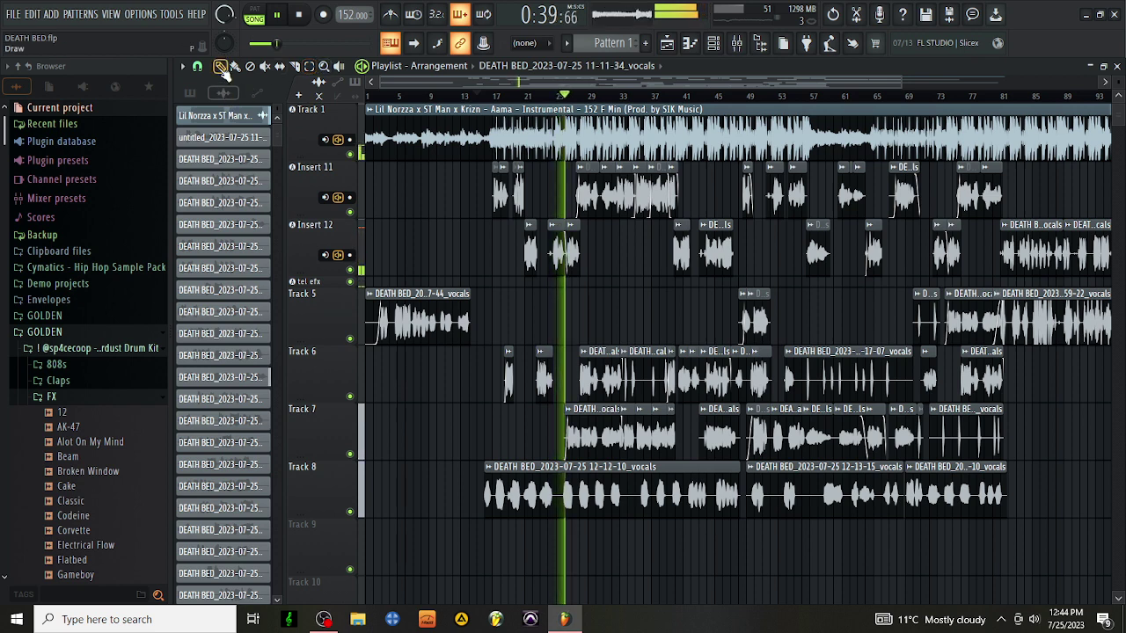
{"action": "left_click", "coordinate": [744, 95]}
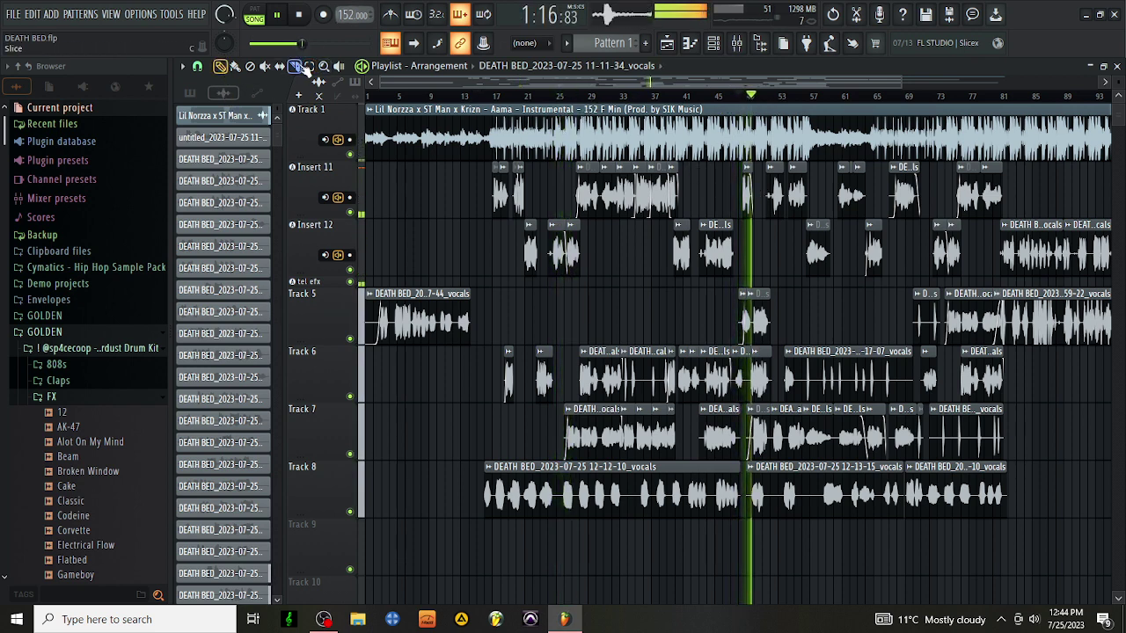
{"action": "left_click", "coordinate": [748, 198]}
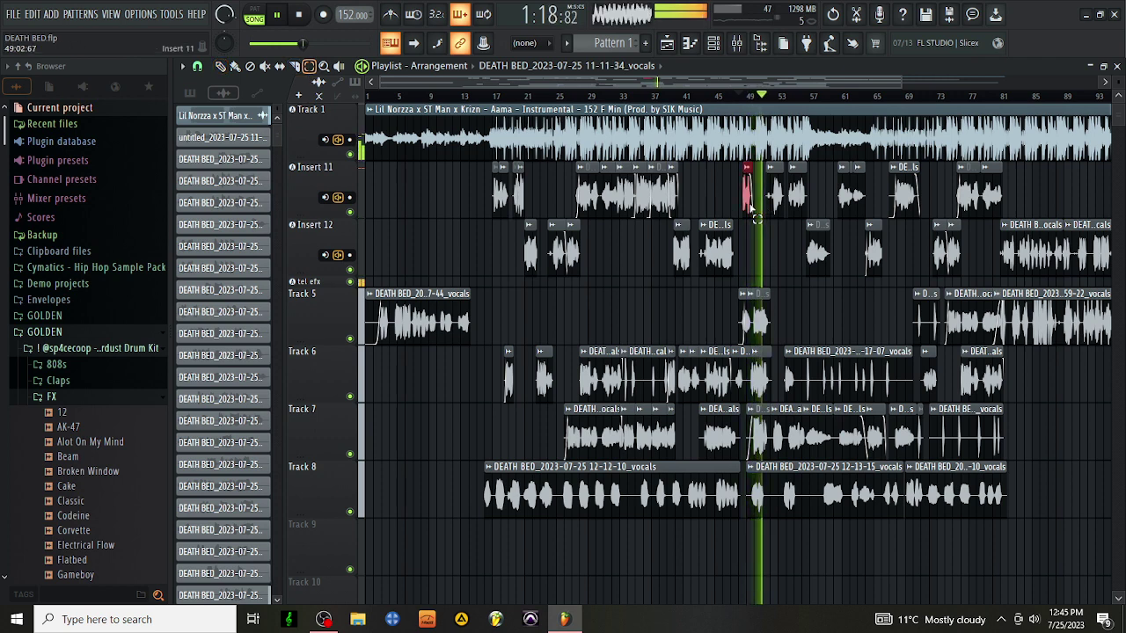
{"action": "left_click_drag", "start_coordinate": [749, 204], "coordinate": [749, 261]}
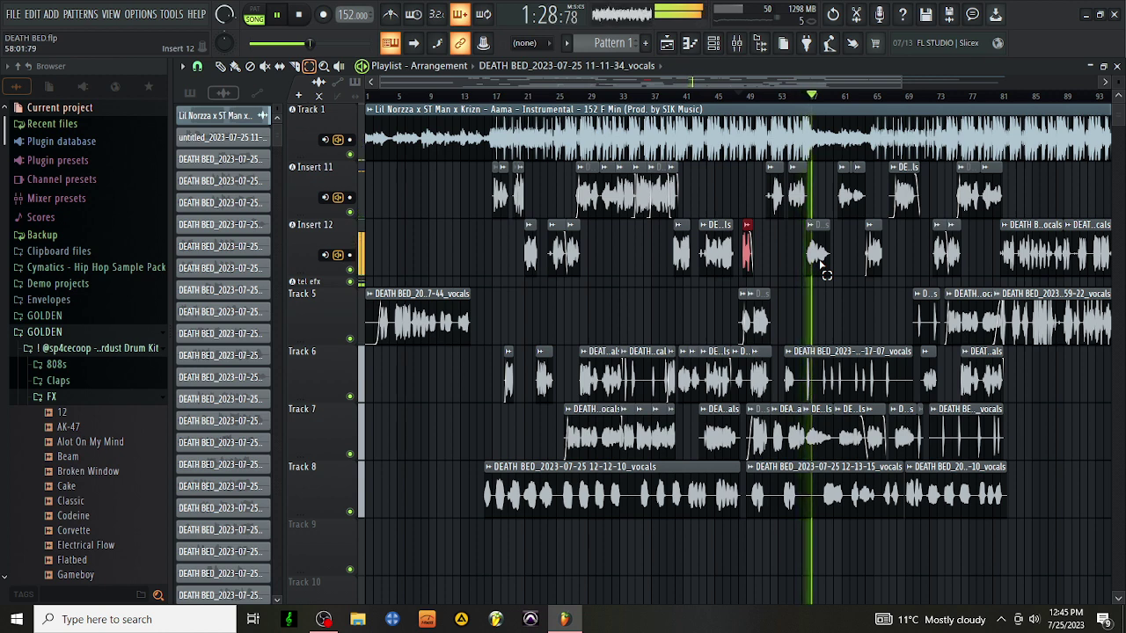
Step: Move the vocal clip near bar 57 up to Insert 11, and those near bars 51, 54 and 67 down to Insert 12
{"action": "left_click_drag", "start_coordinate": [820, 261], "coordinate": [772, 236]}
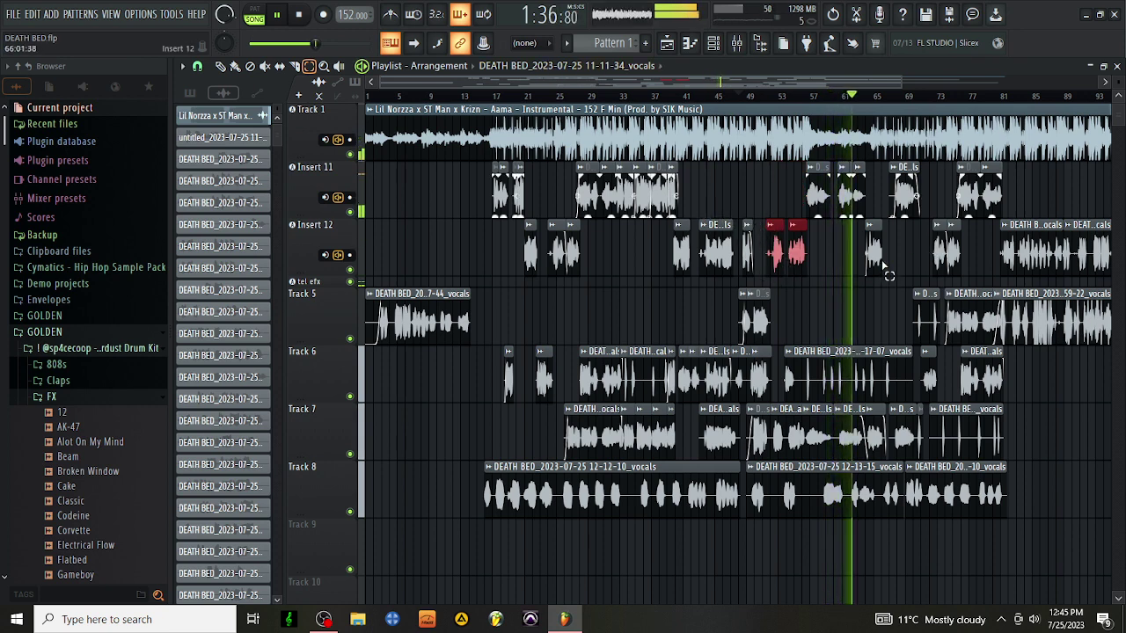
{"action": "left_click", "coordinate": [876, 262]}
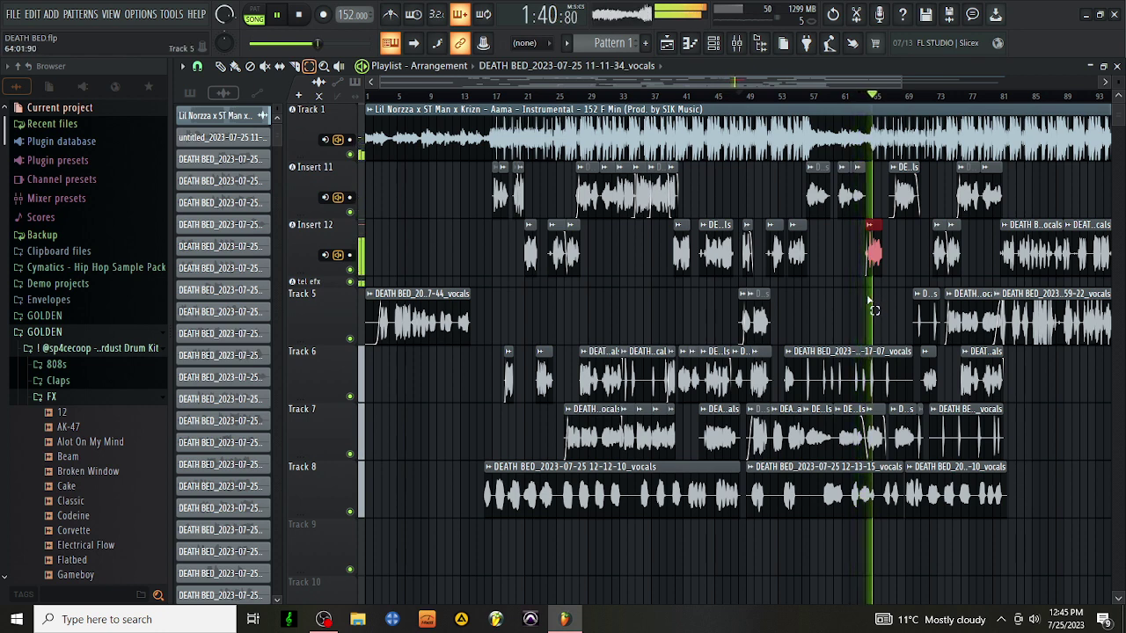
{"action": "left_click", "coordinate": [909, 216]}
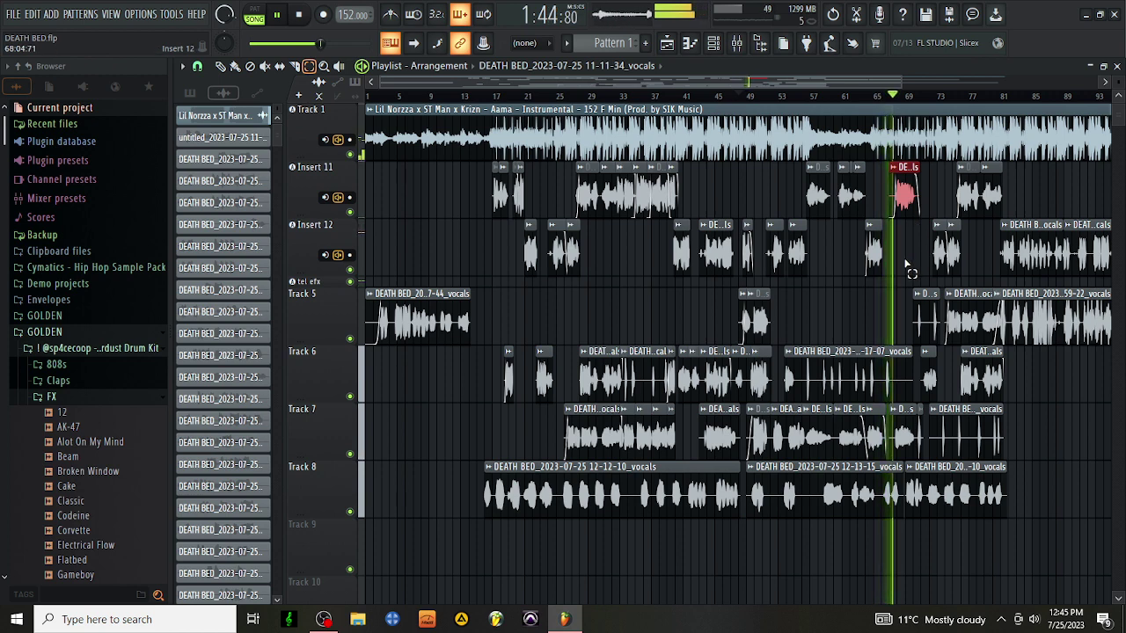
{"action": "left_click_drag", "start_coordinate": [908, 215], "coordinate": [909, 272]}
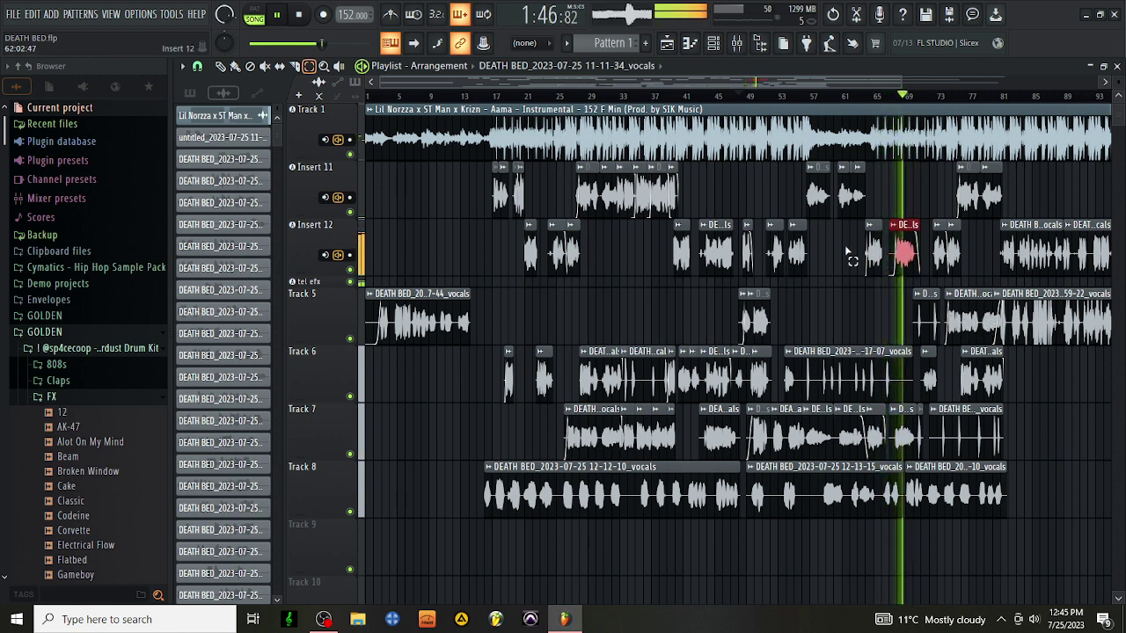
Step: Play the arrangement from about bar 16 to check how the vocal clips are divided between Insert 11 and Insert 12
{"action": "key", "text": "p"}
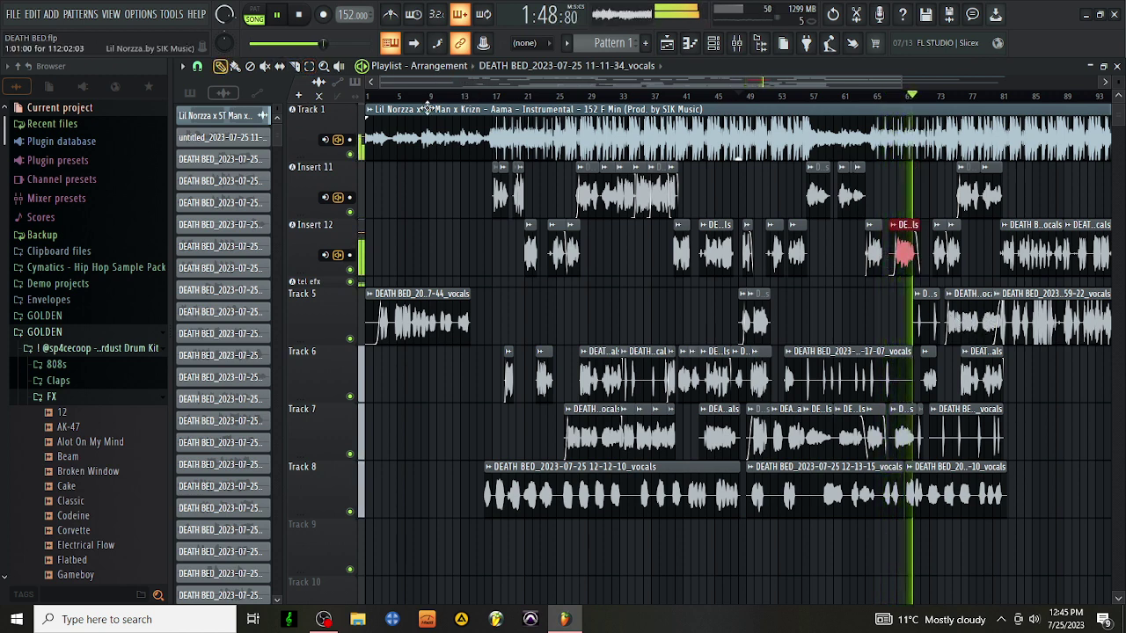
{"action": "left_click", "coordinate": [483, 95]}
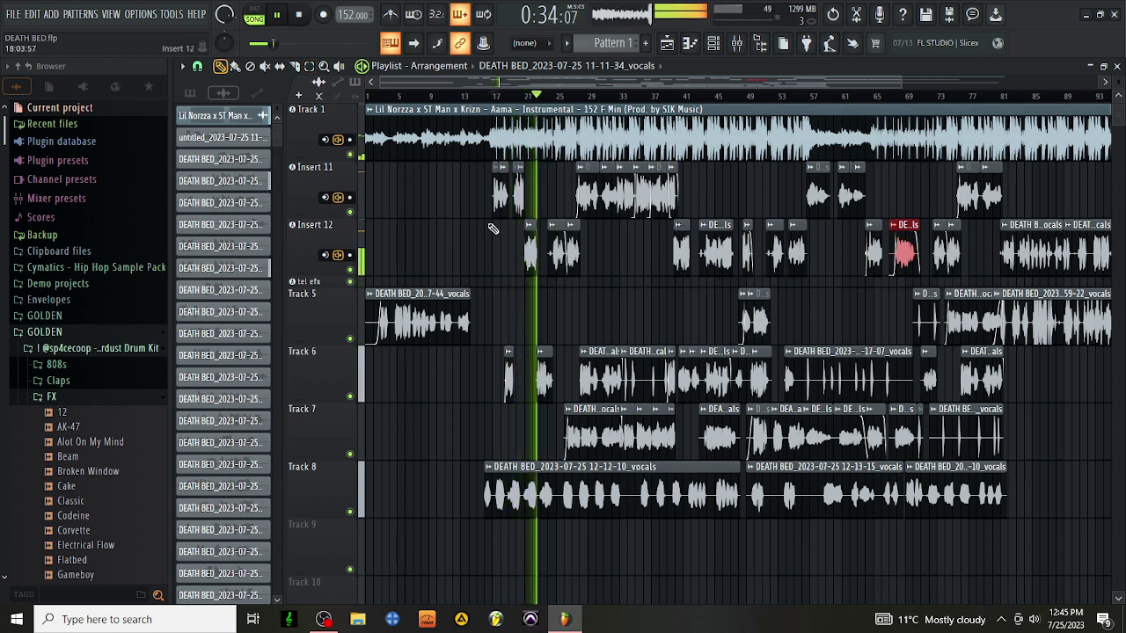
{"action": "left_click", "coordinate": [310, 67]}
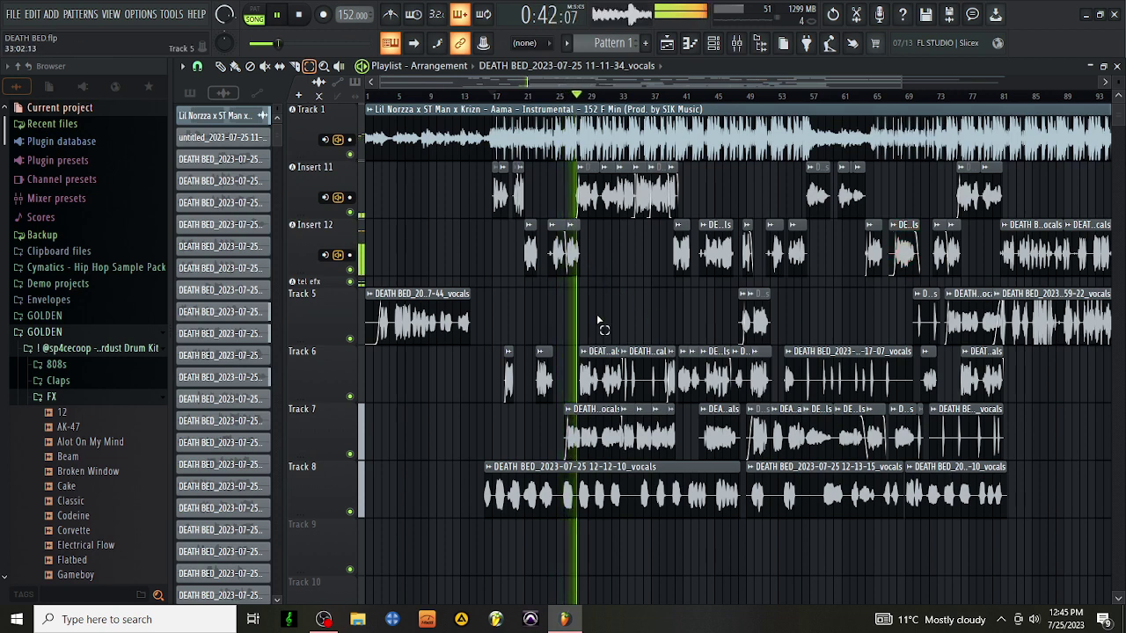
{"action": "left_click", "coordinate": [220, 66]}
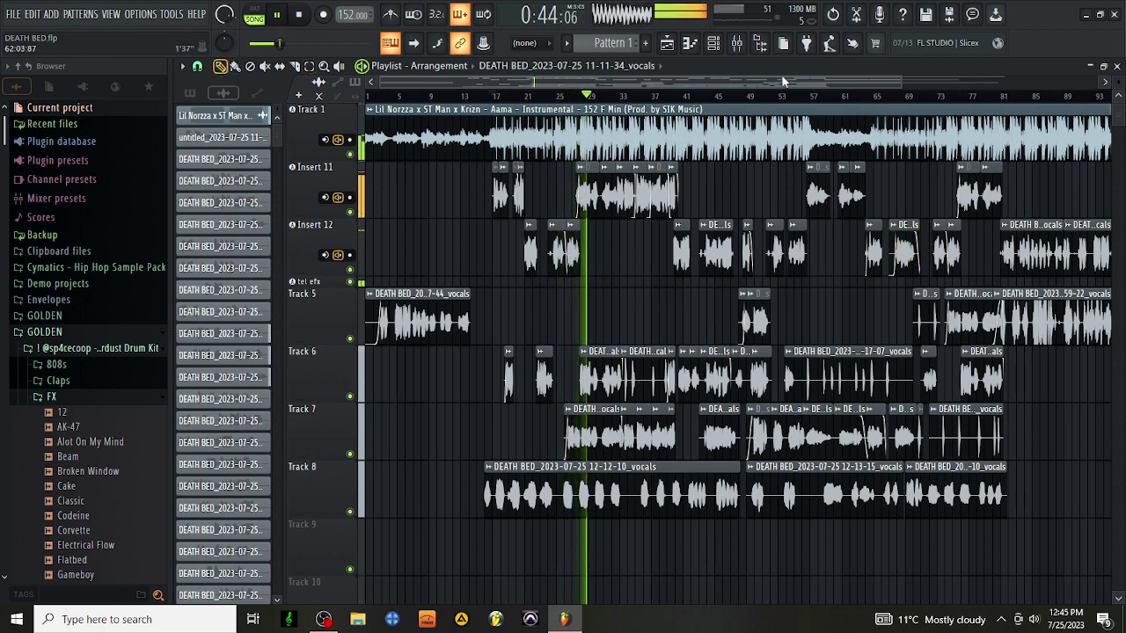
Step: Load LittleAlterBoy in the first effect slot of mixer track Insert 5, with linked pitch and formant at -12.0
{"action": "left_click", "coordinate": [739, 46]}
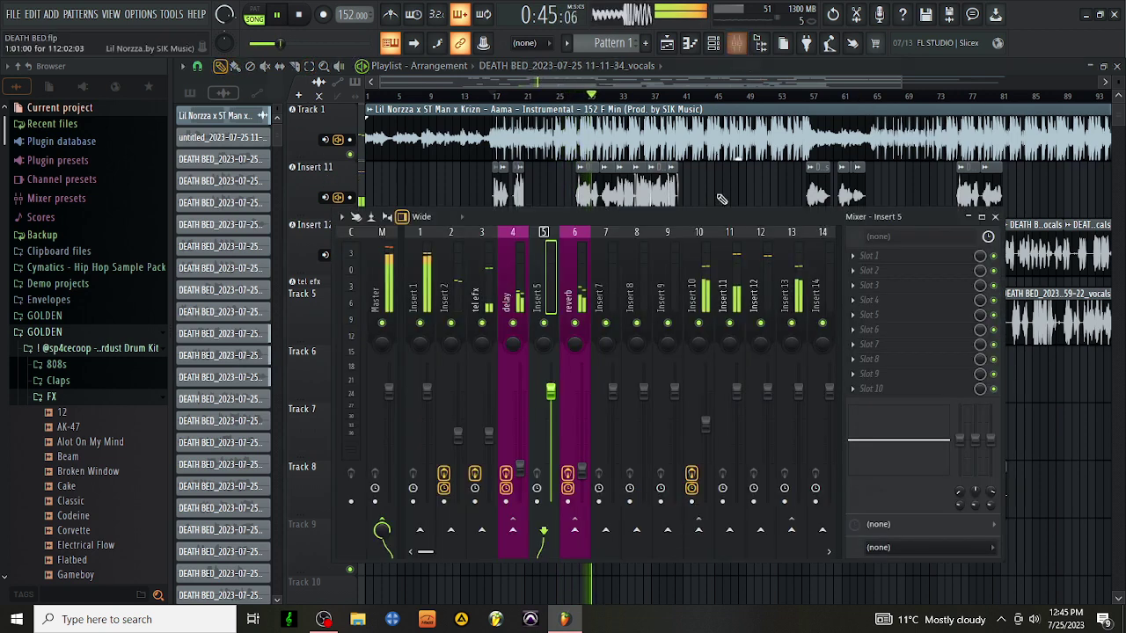
{"action": "left_click", "coordinate": [760, 290]}
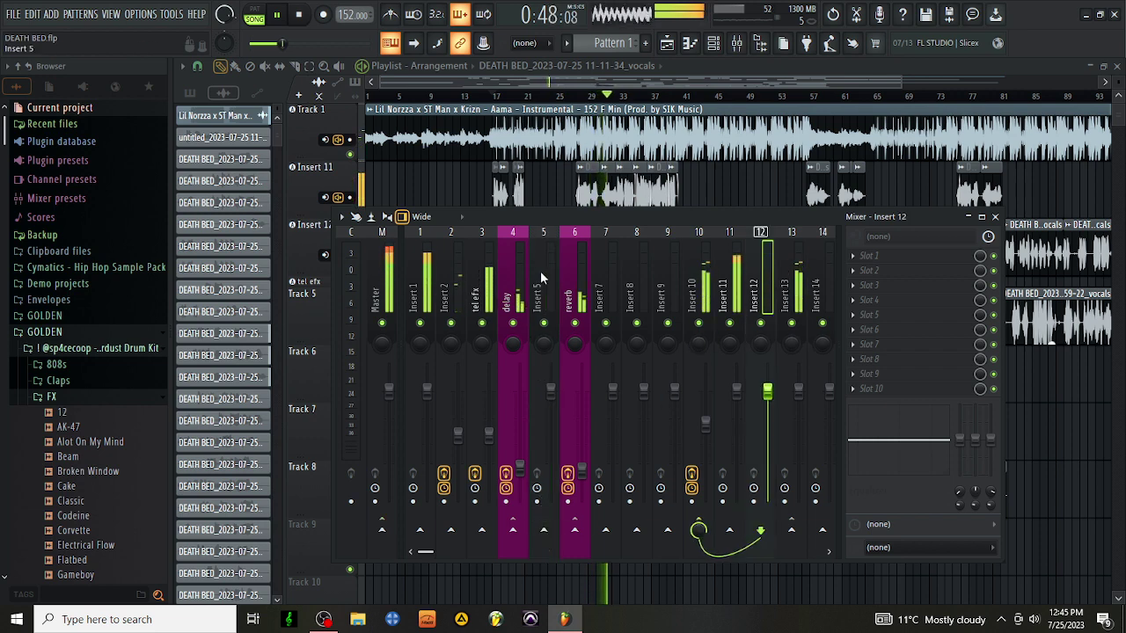
{"action": "left_click", "coordinate": [883, 253]}
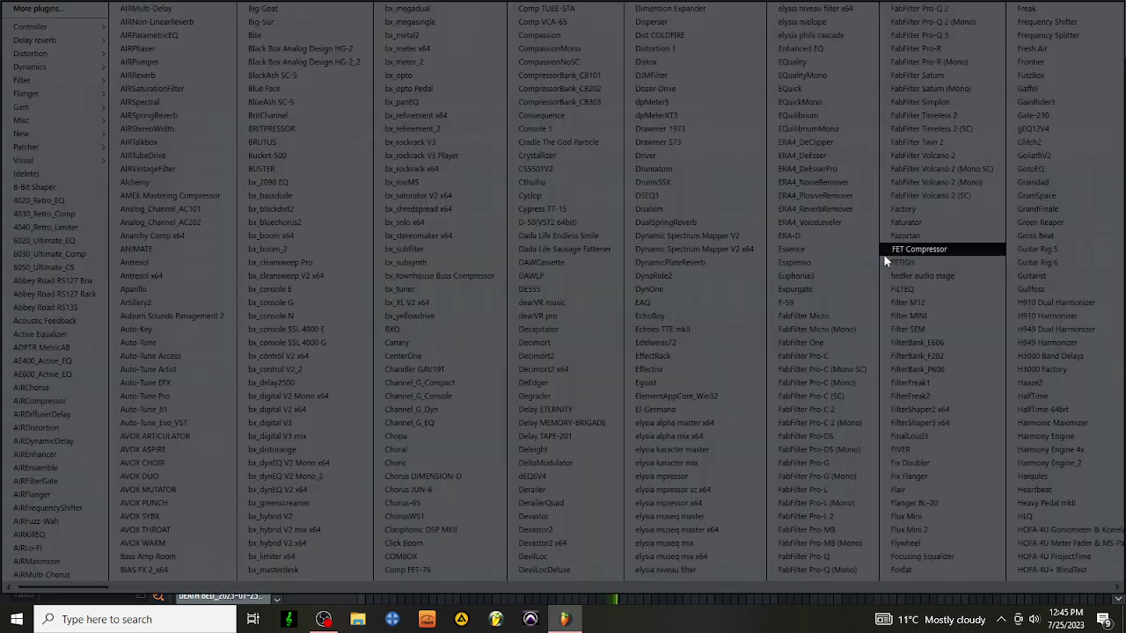
{"action": "scroll", "coordinate": [883, 255], "scroll_direction": "down", "scroll_amount": 3}
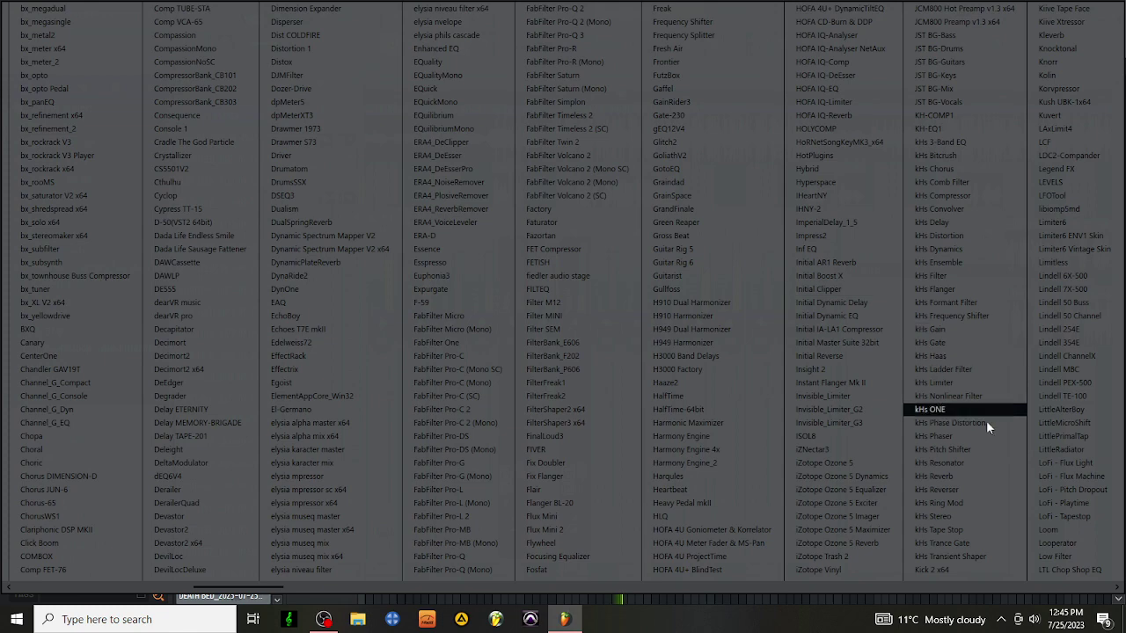
{"action": "left_click", "coordinate": [1061, 409]}
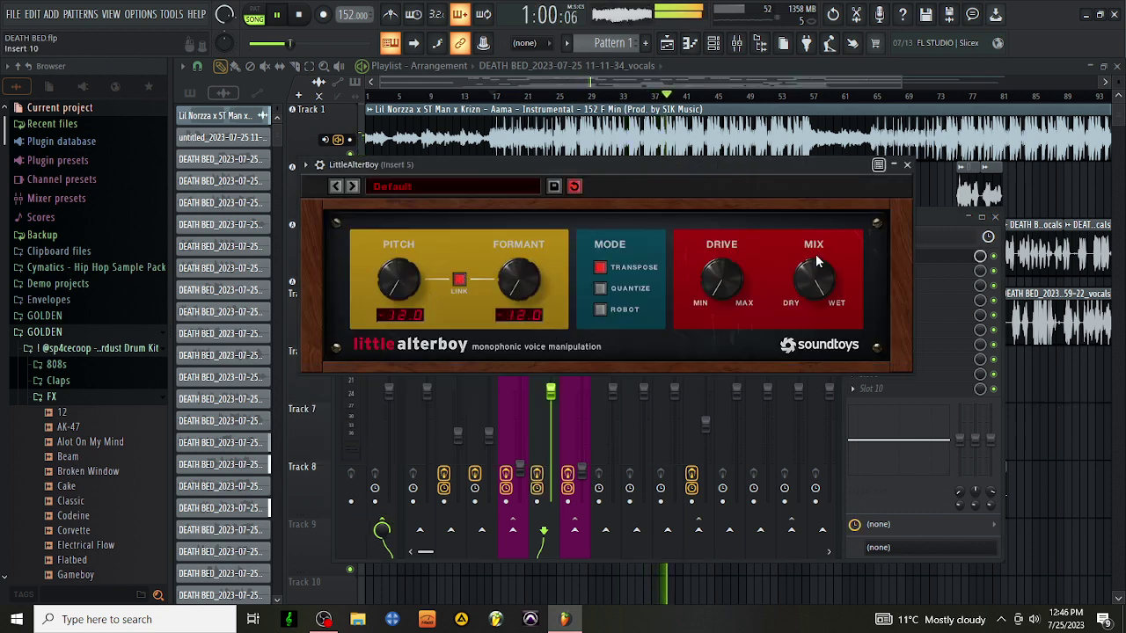
{"action": "left_click", "coordinate": [905, 165]}
Step: Lower the volume of mixer track Insert 5 substantially and send Insert 12 to it
{"action": "left_click_drag", "start_coordinate": [551, 392], "coordinate": [551, 452]}
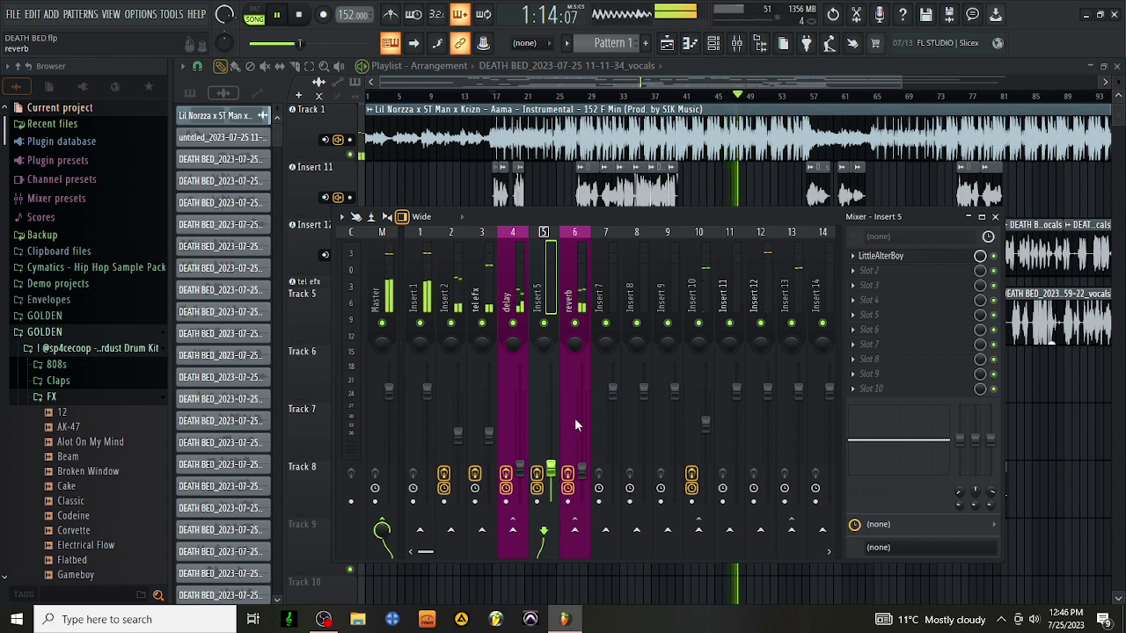
{"action": "left_click", "coordinate": [703, 286]}
{"action": "left_click", "coordinate": [770, 290]}
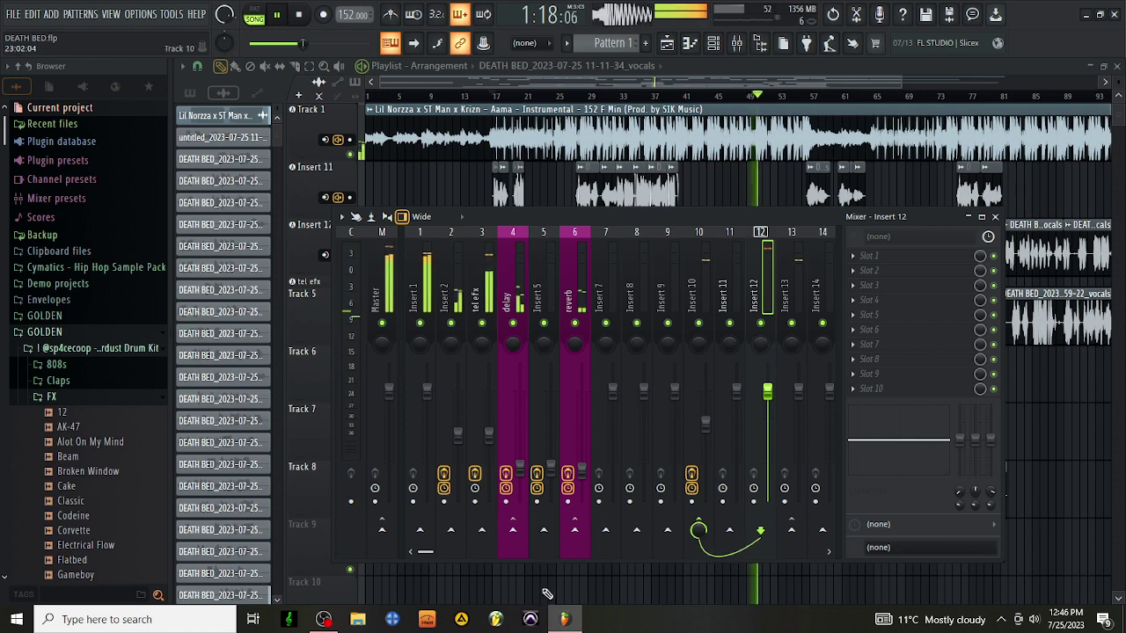
{"action": "left_click", "coordinate": [543, 529]}
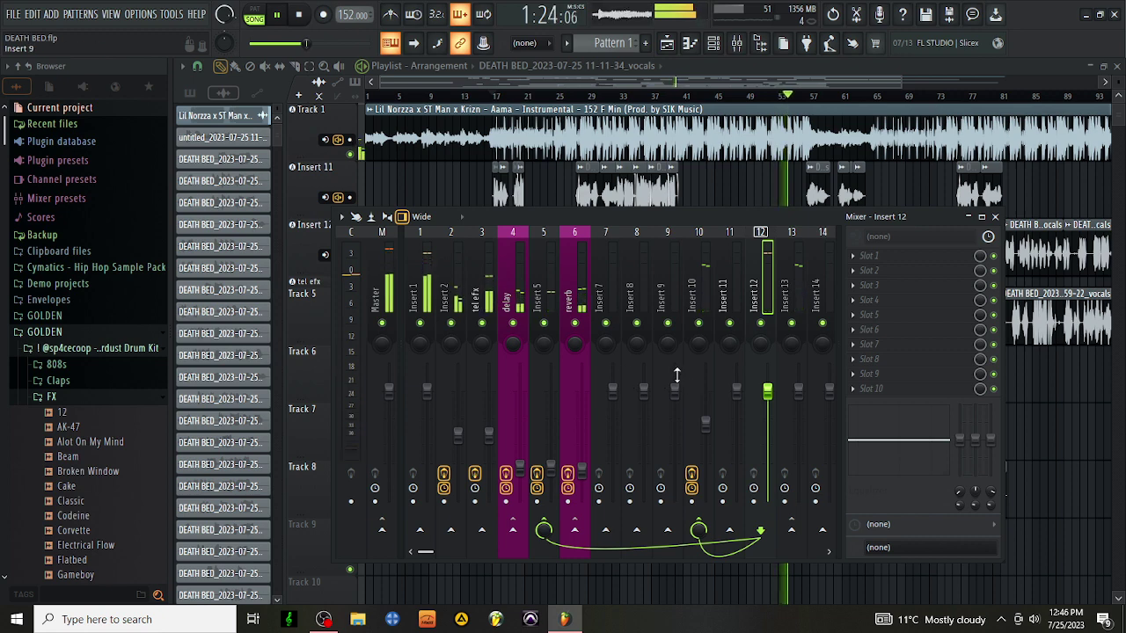
Step: Set up LittleAlterBoy on mixer track Insert 7 with linked pitch and formant at 12.0, and lower the track volume to about 21%
{"action": "left_click", "coordinate": [604, 290]}
{"action": "left_click", "coordinate": [551, 293]}
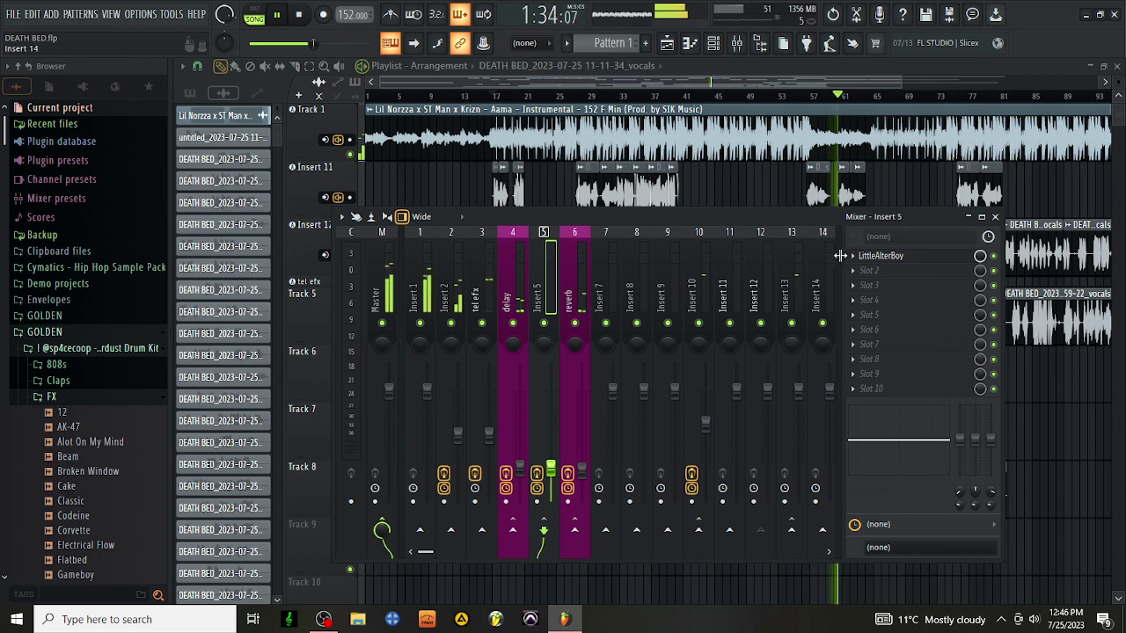
{"action": "left_click", "coordinate": [847, 255]}
{"action": "left_click_drag", "start_coordinate": [915, 334], "coordinate": [600, 293]}
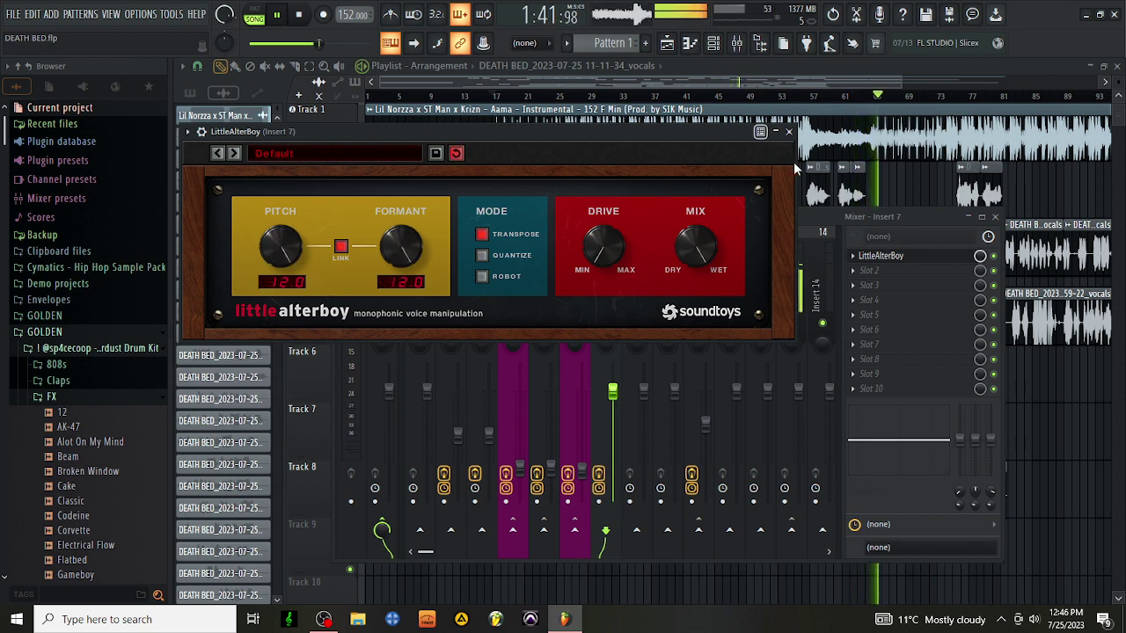
{"action": "left_click", "coordinate": [789, 132]}
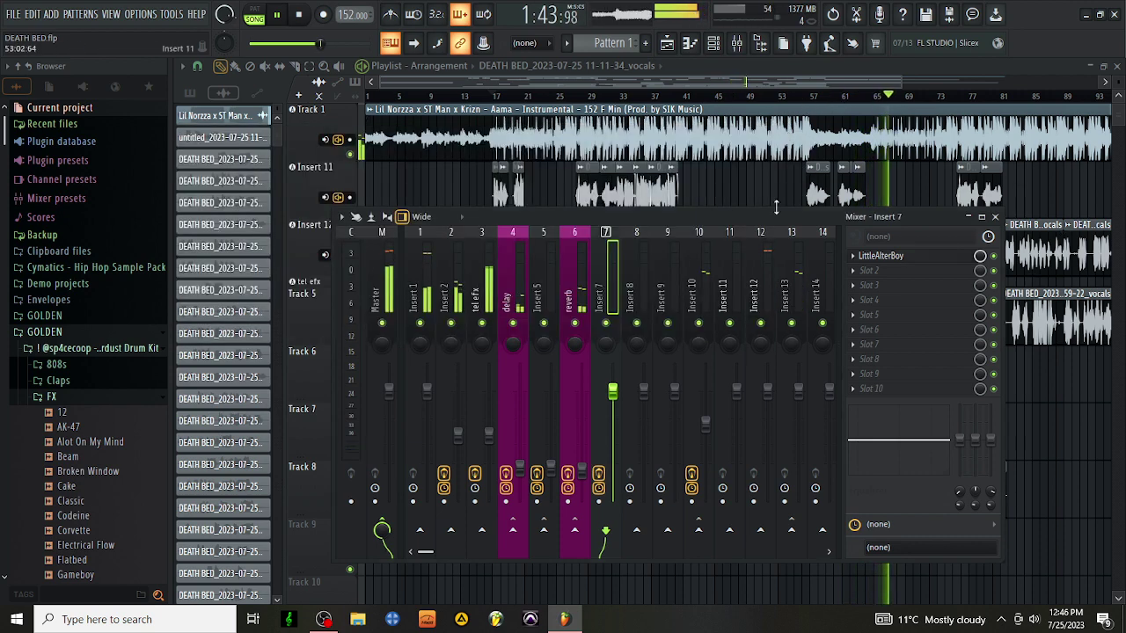
{"action": "left_click_drag", "start_coordinate": [613, 391], "coordinate": [613, 475]}
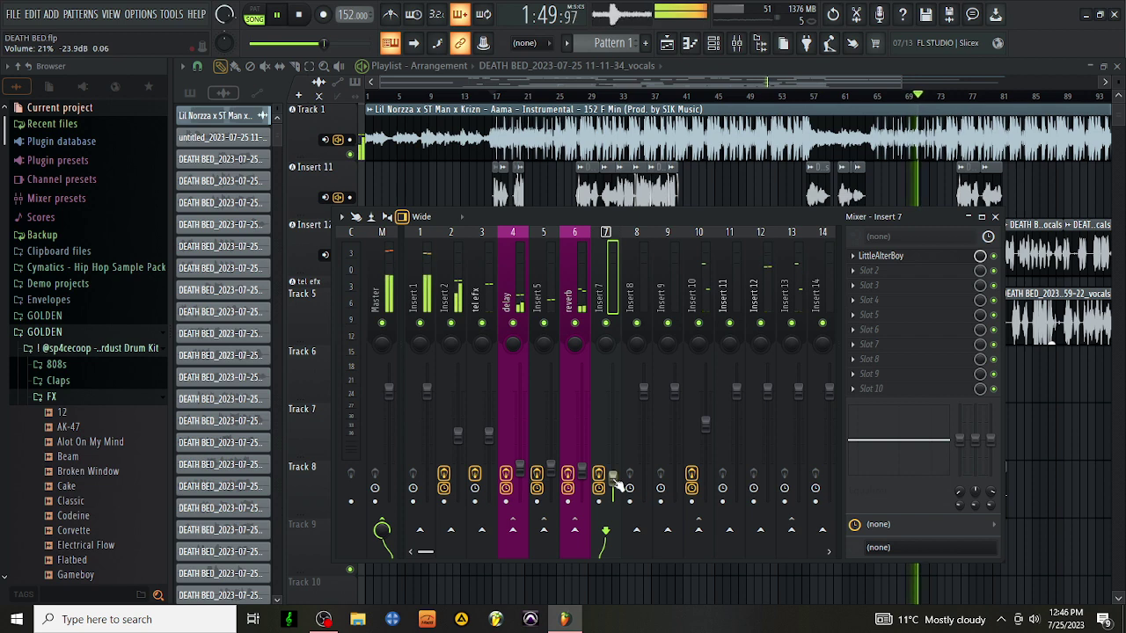
Step: Send mixer track Insert 12 to Insert 7 and close the mixer
{"action": "left_click", "coordinate": [760, 282]}
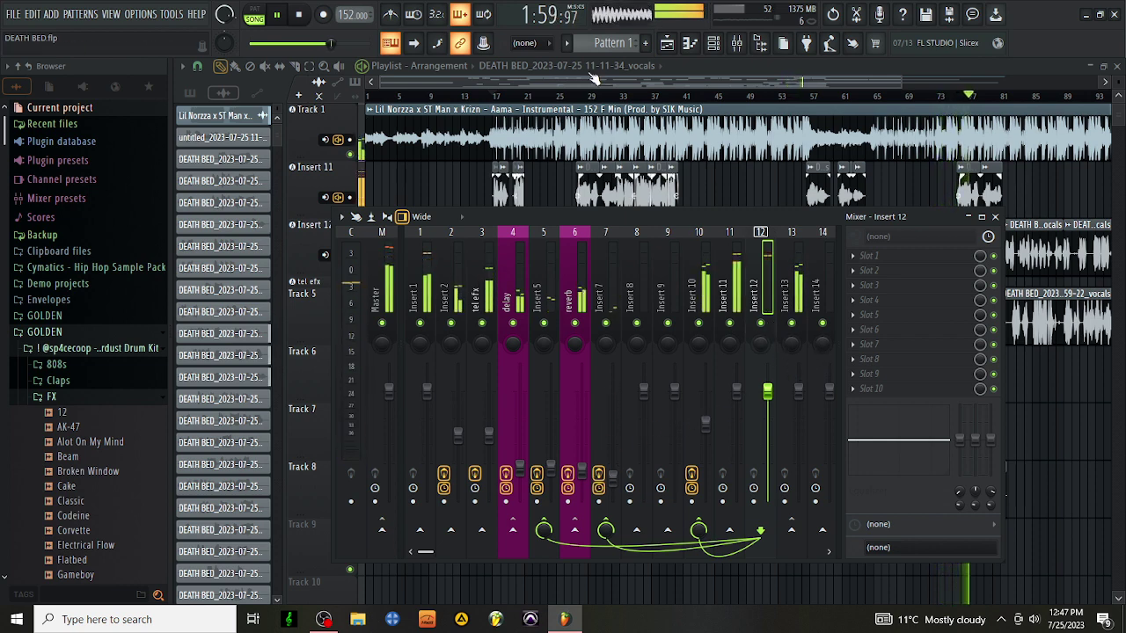
{"action": "key", "text": "F9"}
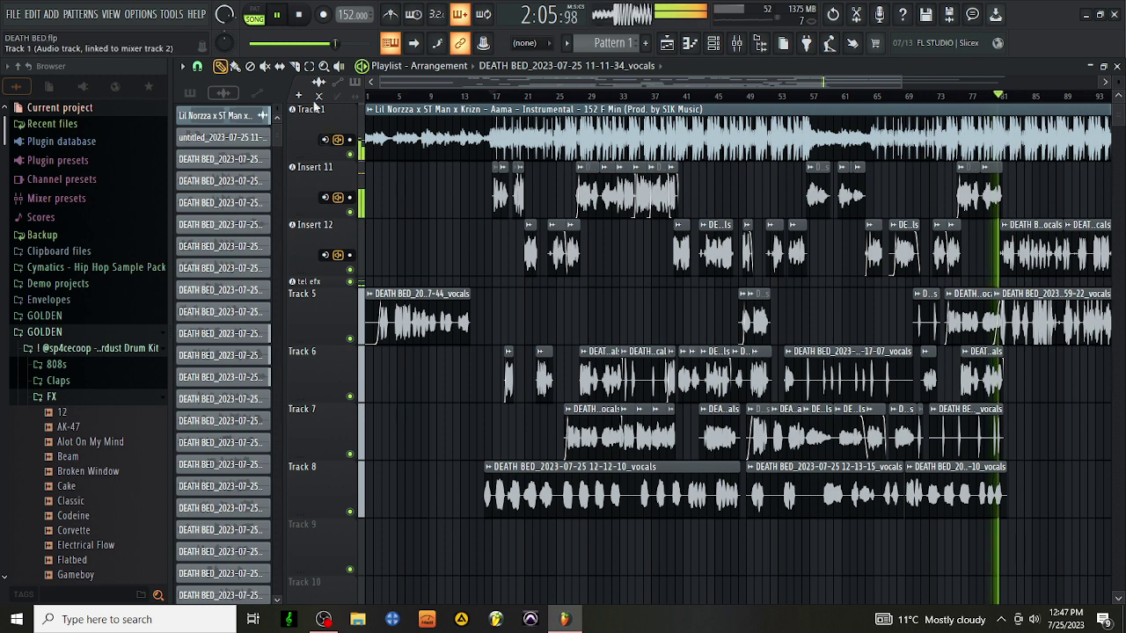
Step: Move the two vocal clips starting at about bar 81 from the Insert 12 track down to Track 6
{"action": "left_click", "coordinate": [309, 66]}
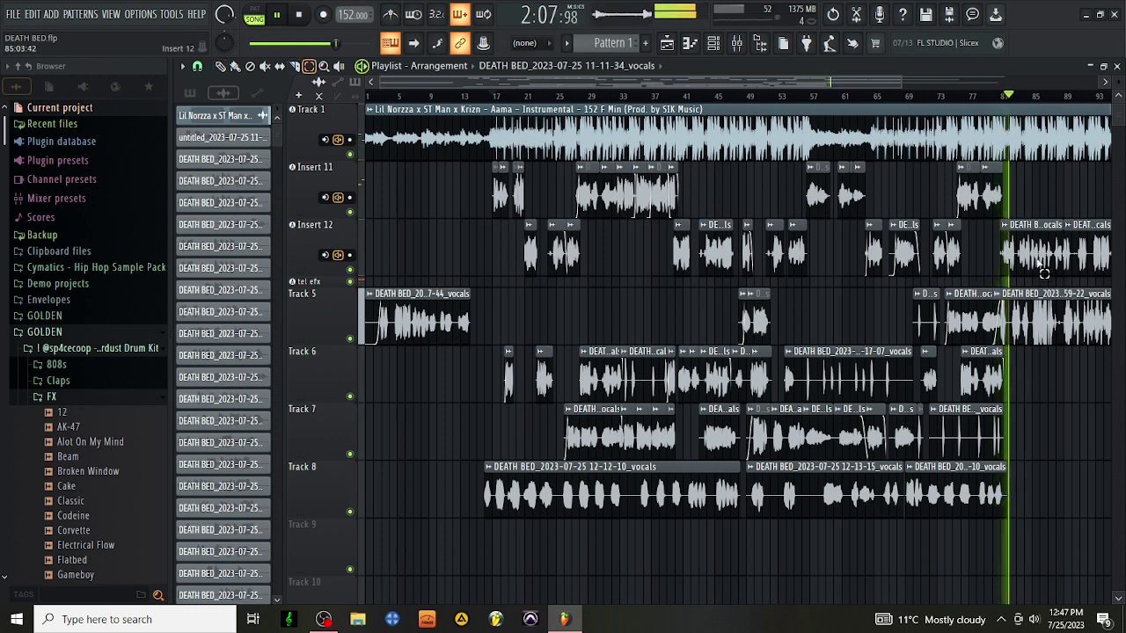
{"action": "left_click_drag", "start_coordinate": [1007, 268], "coordinate": [1105, 221]}
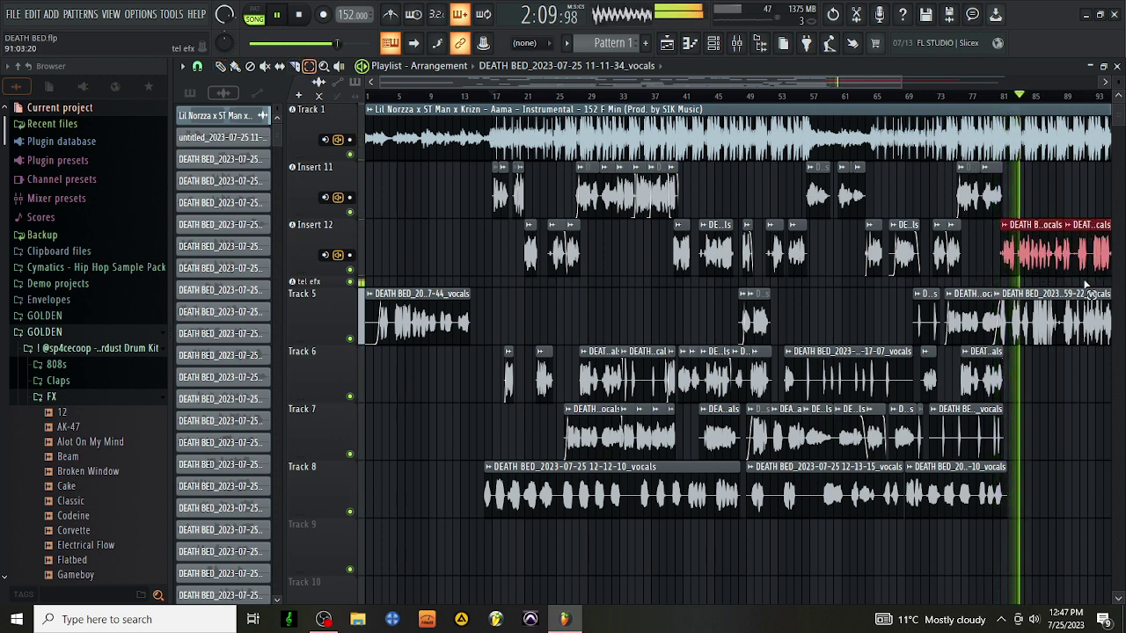
{"action": "left_click_drag", "start_coordinate": [1085, 280], "coordinate": [1082, 313]}
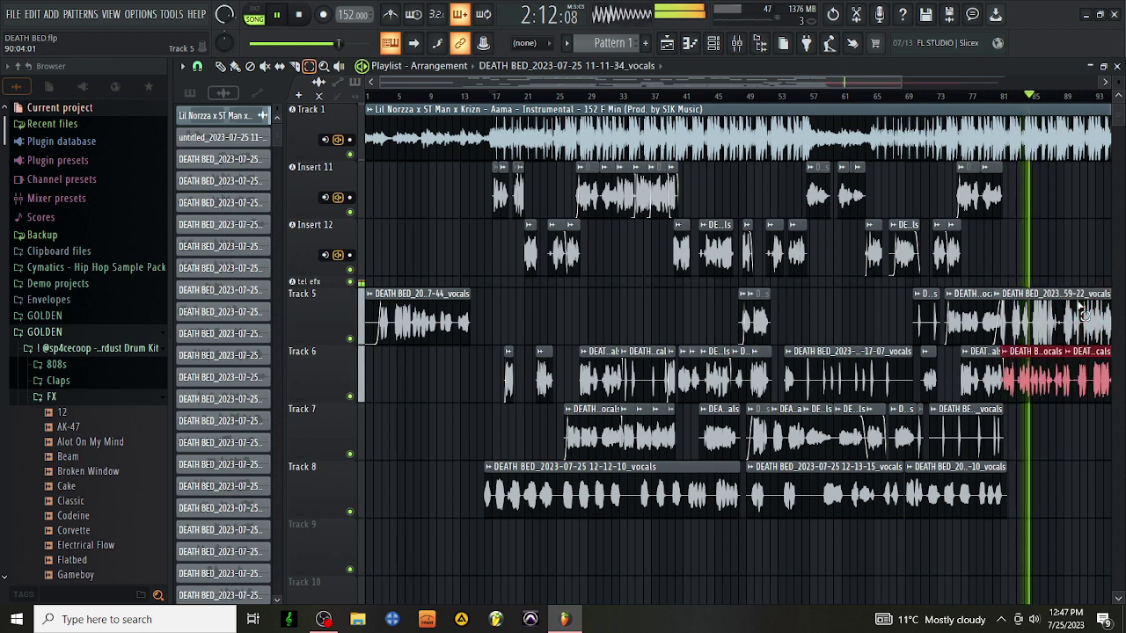
Step: Open the channel settings of the vocal clip at about bar 81 on Track 6 to check its mixer track assignment
{"action": "left_click", "coordinate": [220, 67]}
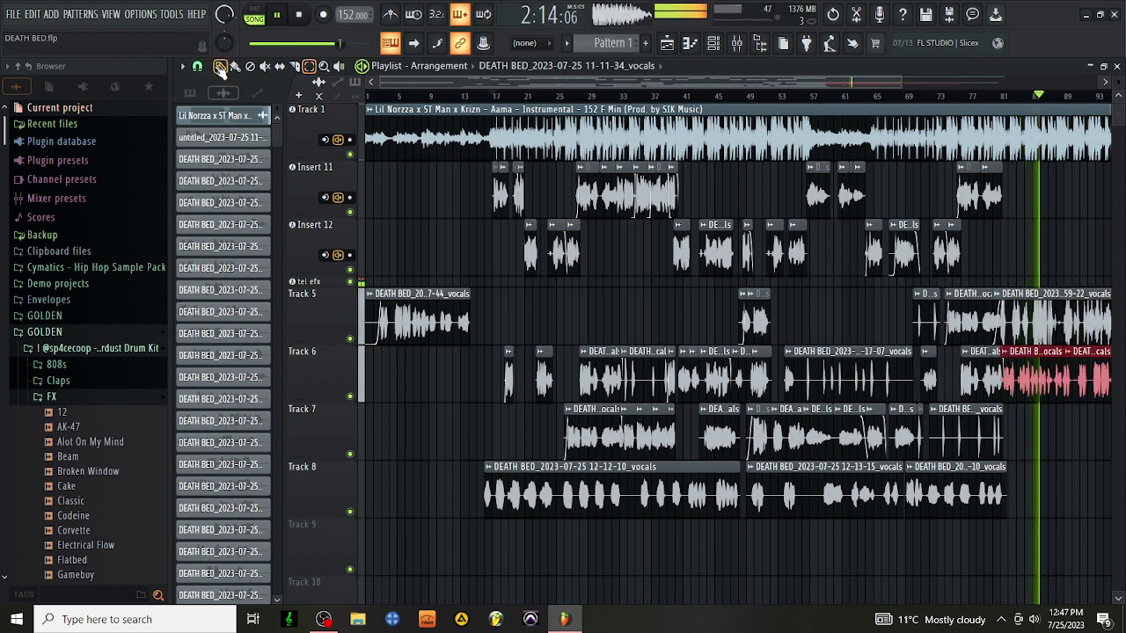
{"action": "left_click", "coordinate": [1029, 374]}
{"action": "double_click", "coordinate": [1029, 373]}
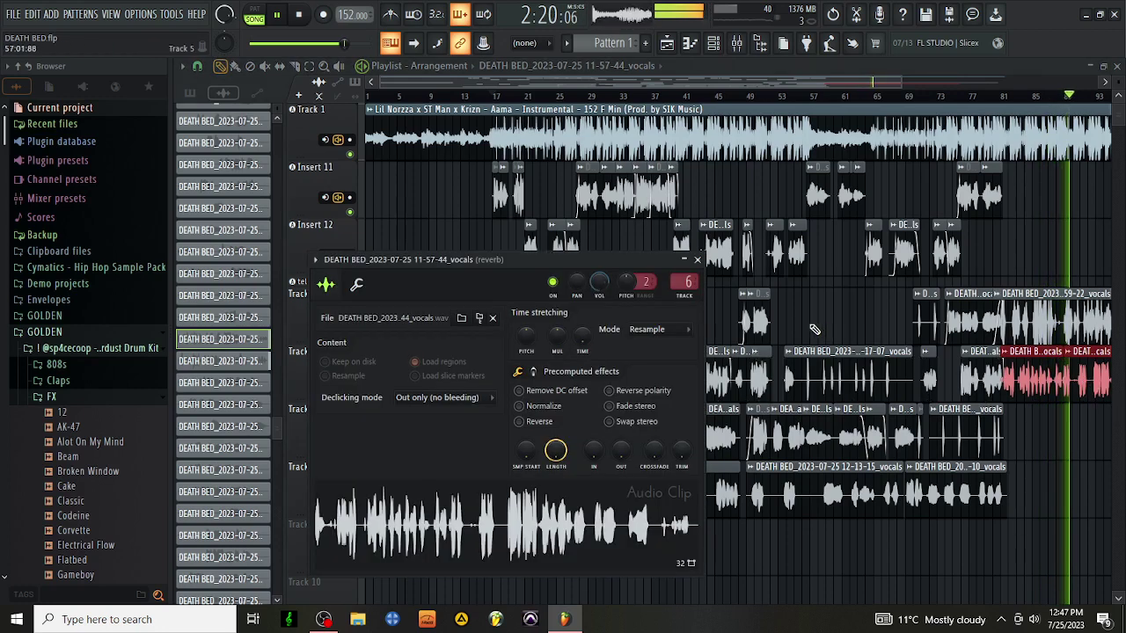
{"action": "key", "text": "Escape"}
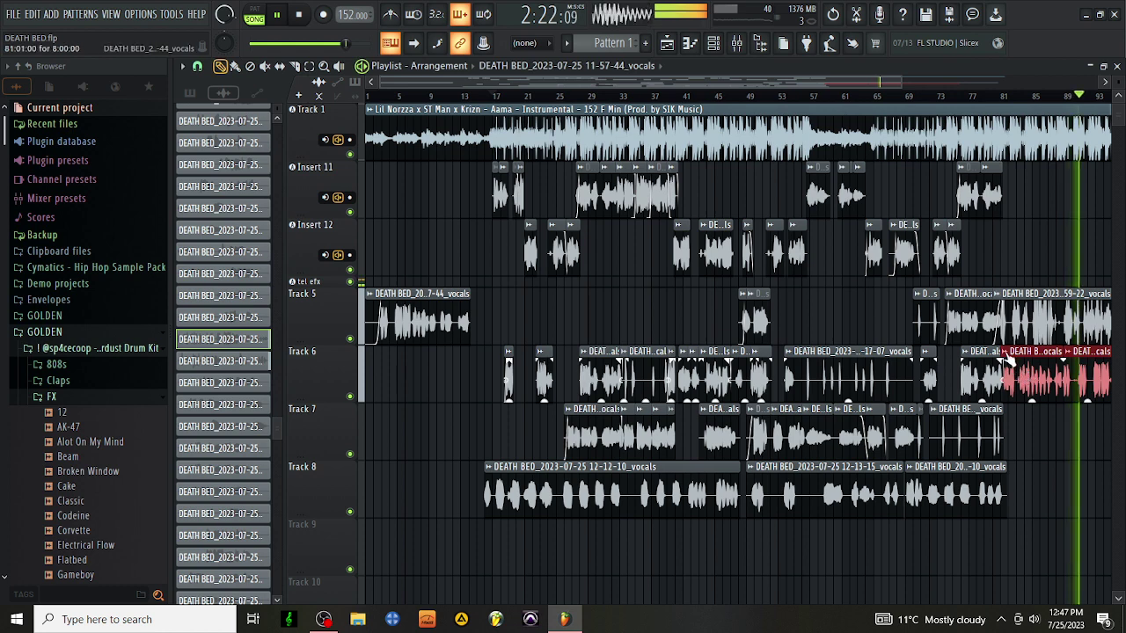
Step: Make the vocal clip at about bar 81 on Track 6 unique and open its channel settings again
{"action": "right_click", "coordinate": [1011, 361]}
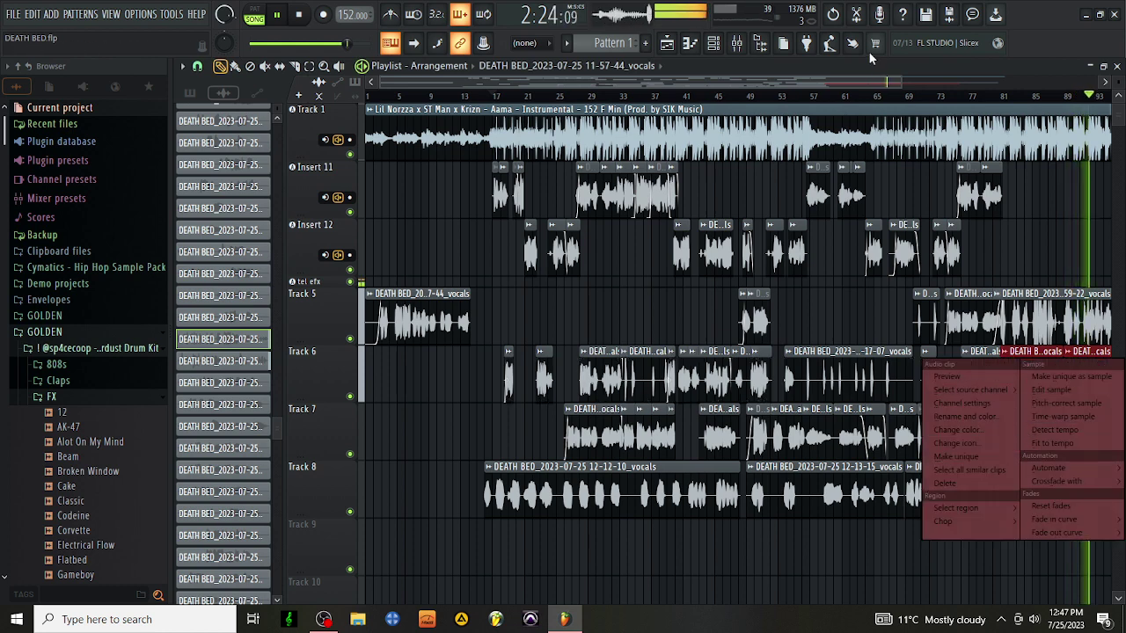
{"action": "left_click", "coordinate": [972, 458]}
{"action": "left_click", "coordinate": [1002, 351]}
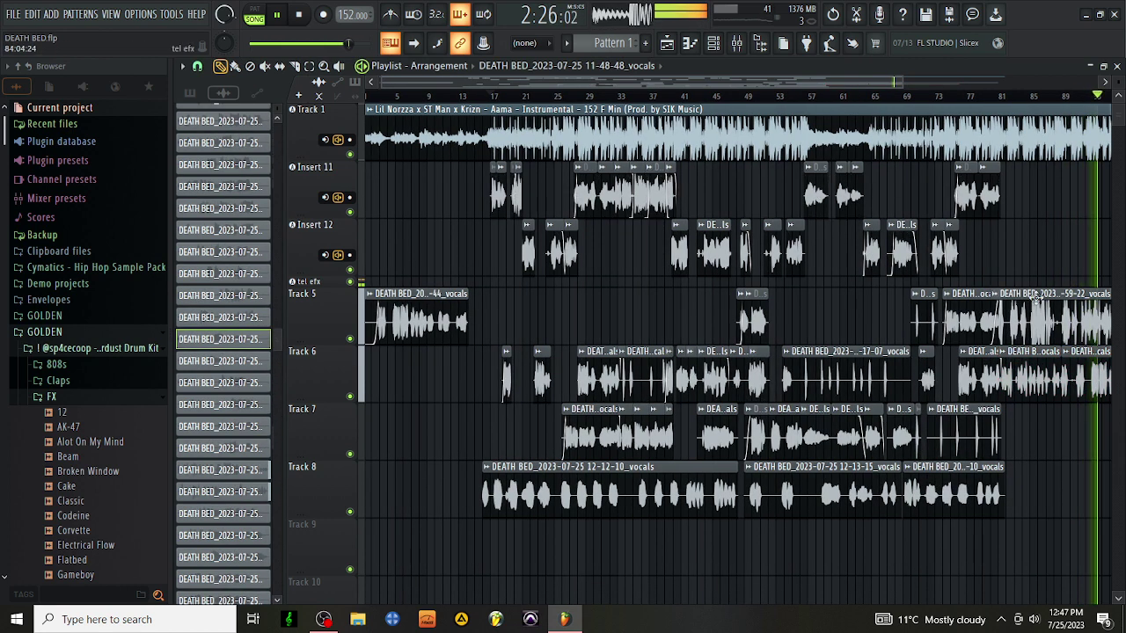
{"action": "right_click", "coordinate": [1001, 352]}
{"action": "left_click", "coordinate": [976, 455]}
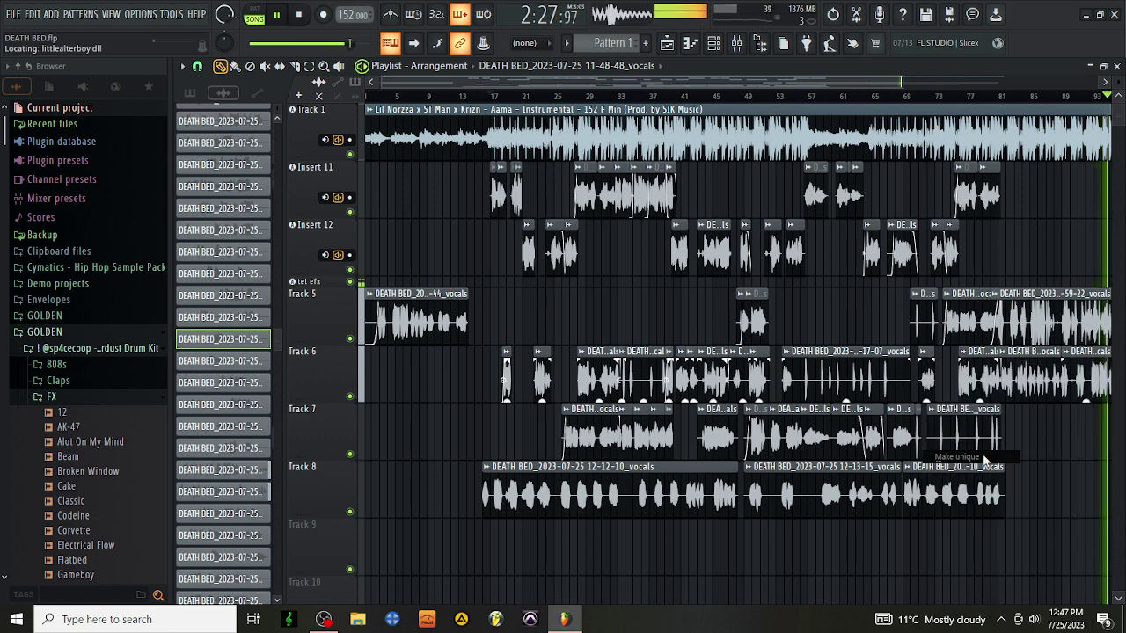
{"action": "double_click", "coordinate": [1024, 367]}
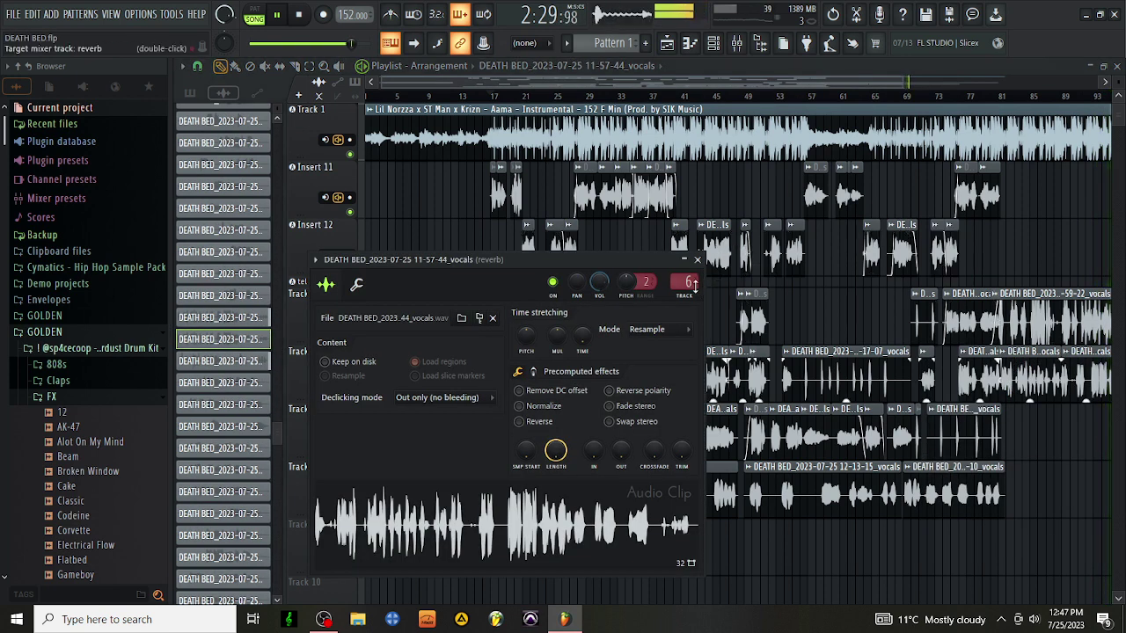
Step: Play the arrangement from about bar 79 and again from about bar 16 to check the vocals
{"action": "left_click", "coordinate": [983, 97]}
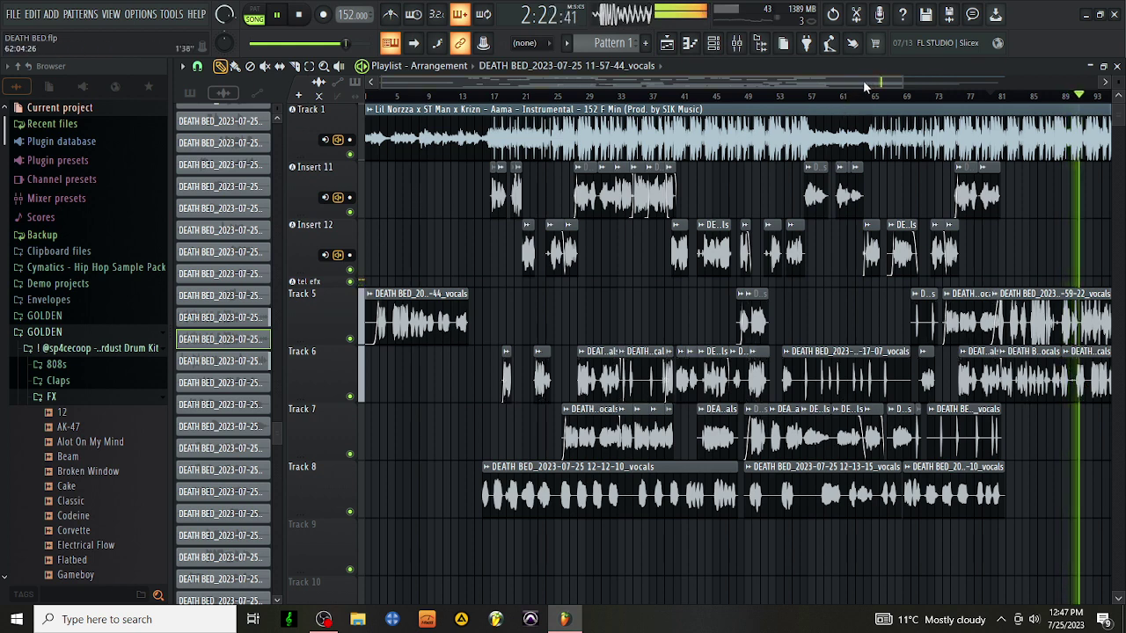
{"action": "left_click", "coordinate": [489, 102]}
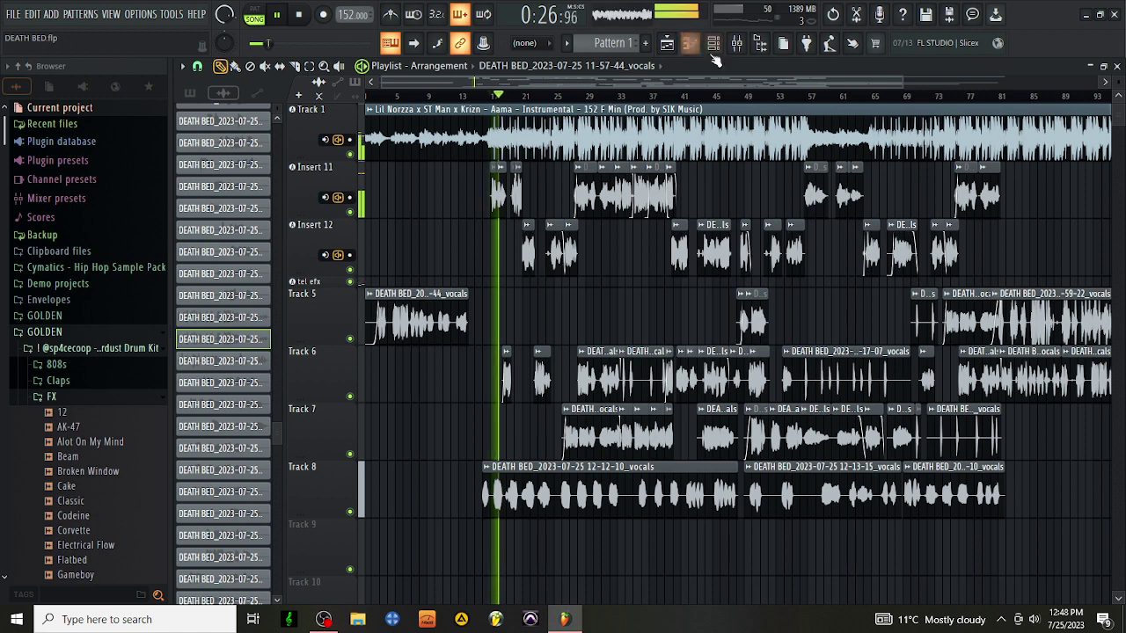
Step: On mixer track Insert 10, move Fresh Air, AIRChorus, FabFilter Pro-DS and Maag EQ4 up one slot to close the gap at slot 5
{"action": "left_click", "coordinate": [737, 42]}
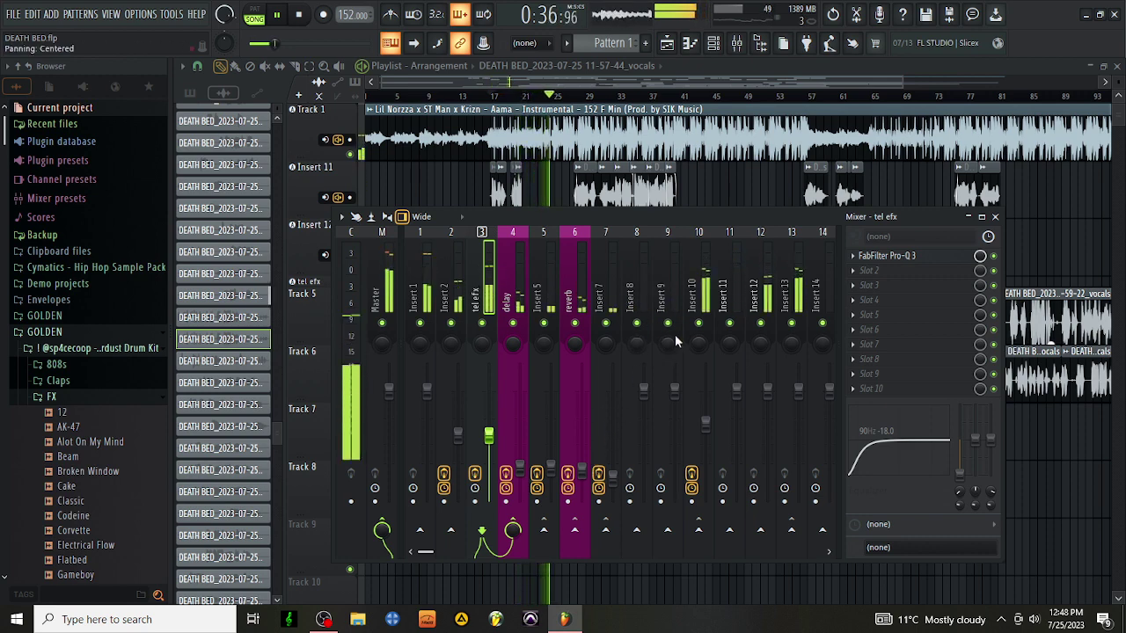
{"action": "left_click", "coordinate": [708, 287]}
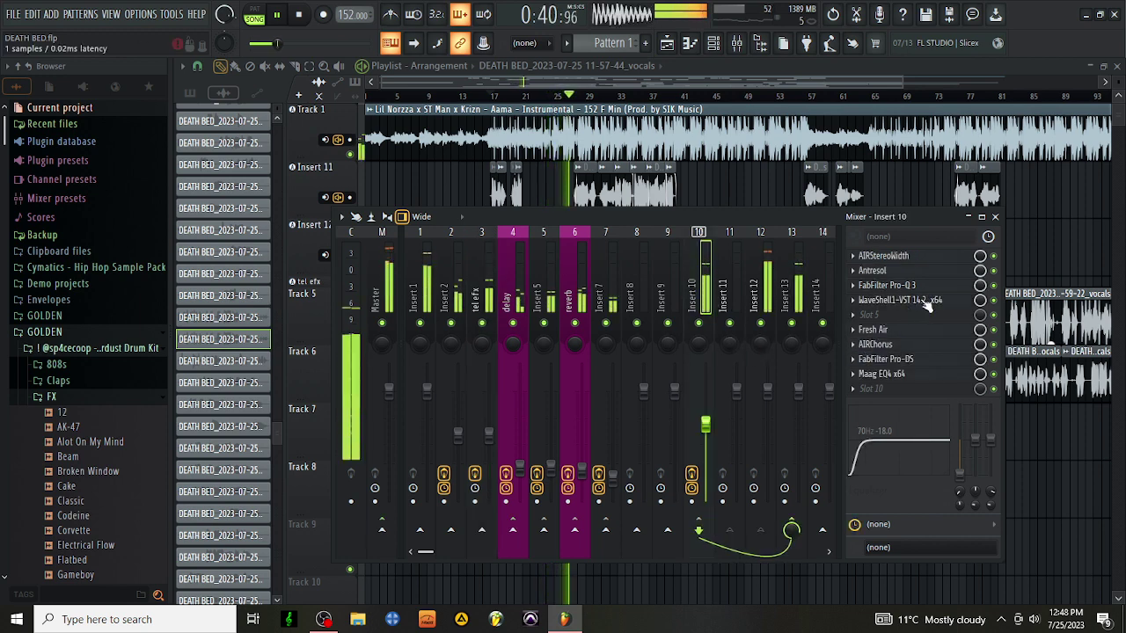
{"action": "left_click_drag", "start_coordinate": [920, 334], "coordinate": [897, 360]}
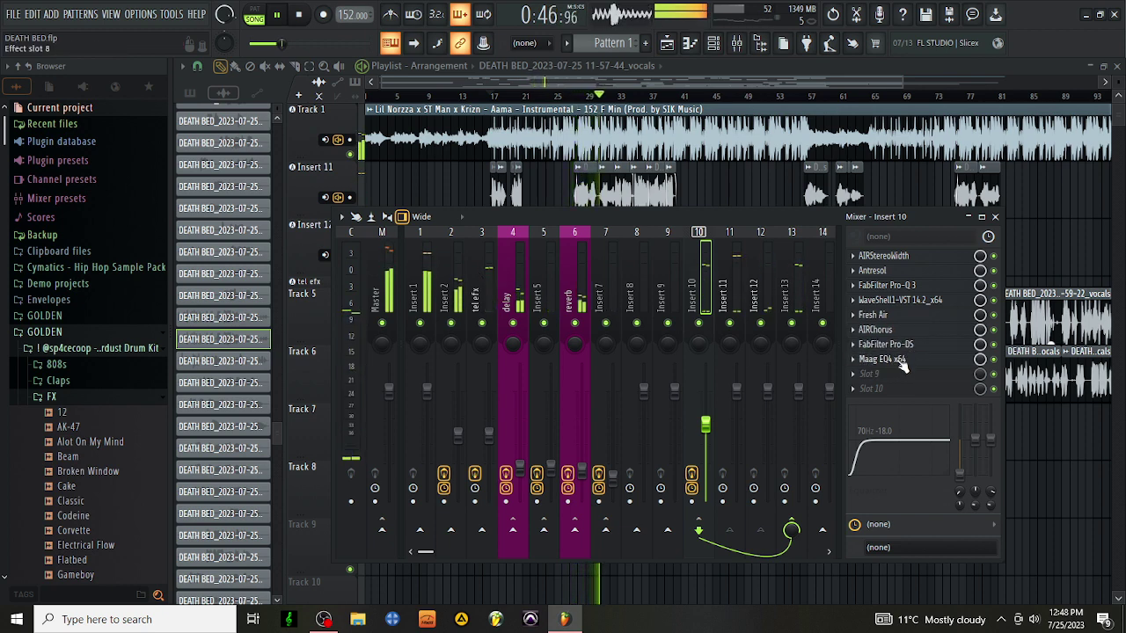
Step: Load Noveltech Vocal Enhancer x64 in effect slot 9 of mixer track Insert 10
{"action": "left_click", "coordinate": [895, 377]}
{"action": "scroll", "coordinate": [883, 372], "scroll_direction": "right", "scroll_amount": 3}
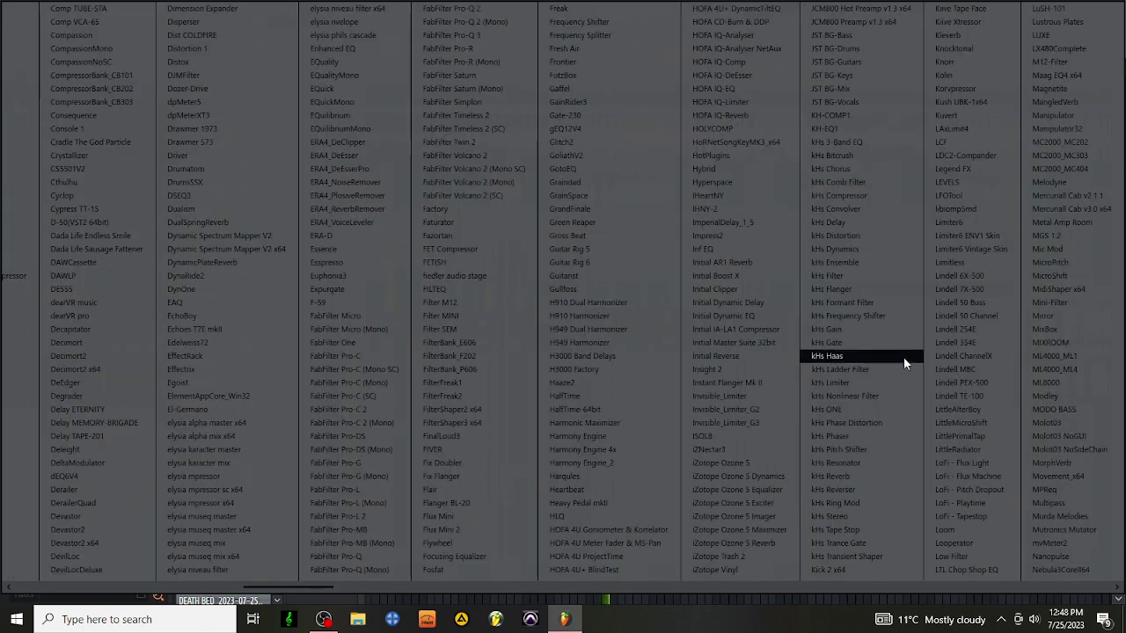
{"action": "scroll", "coordinate": [1043, 356], "scroll_direction": "right", "scroll_amount": 1}
{"action": "scroll", "coordinate": [976, 343], "scroll_direction": "left", "scroll_amount": 1}
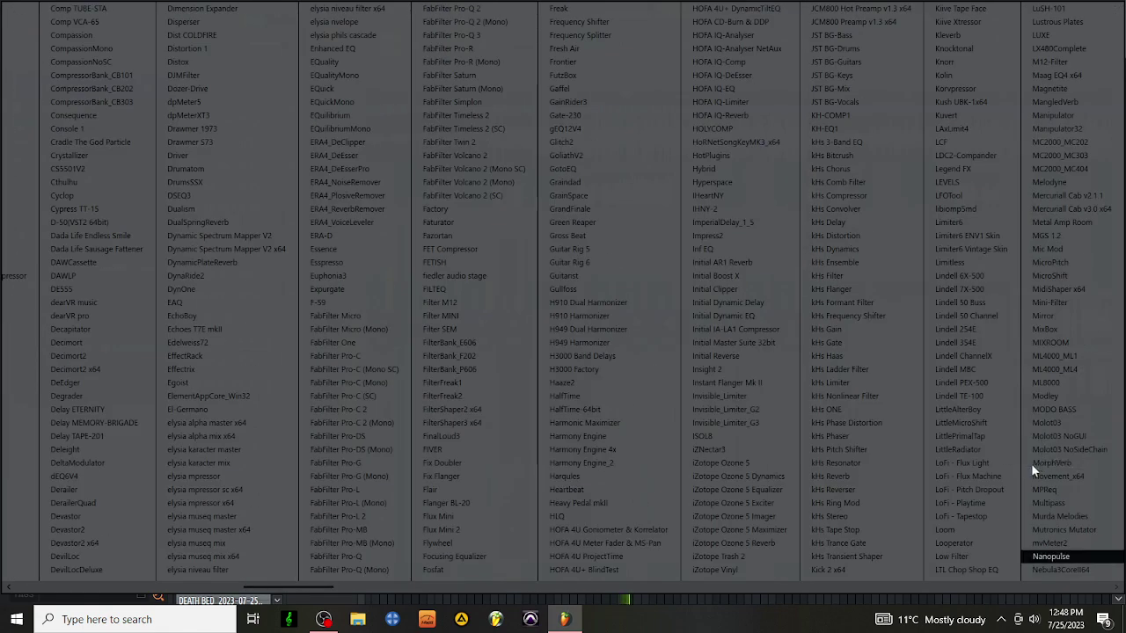
{"action": "scroll", "coordinate": [1043, 451], "scroll_direction": "right", "scroll_amount": 1}
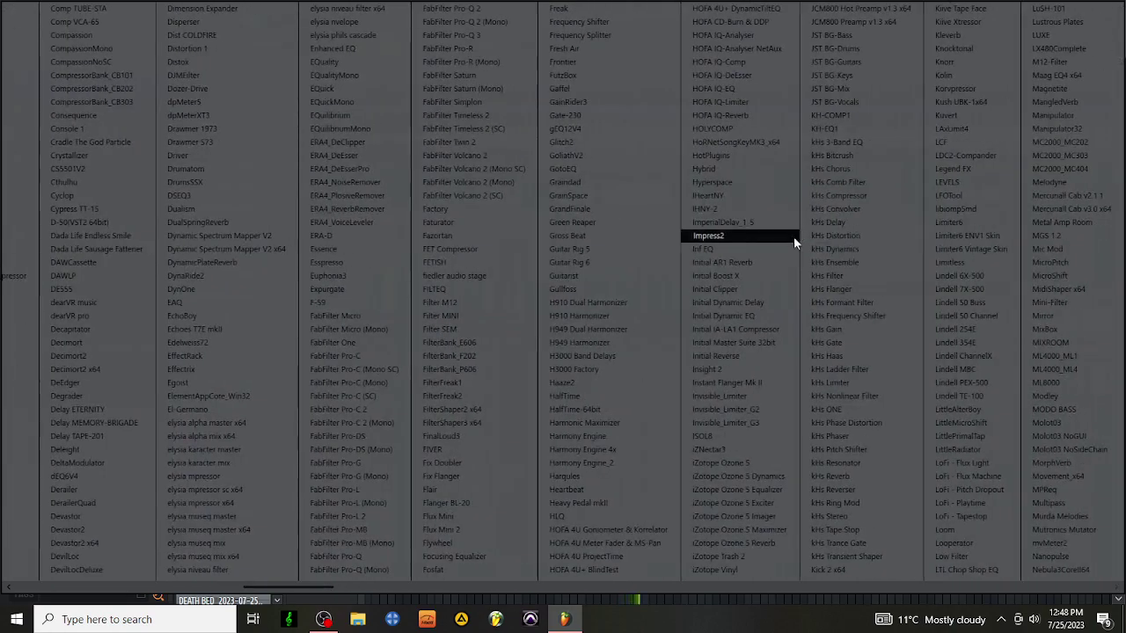
{"action": "scroll", "coordinate": [820, 290], "scroll_direction": "right", "scroll_amount": 3}
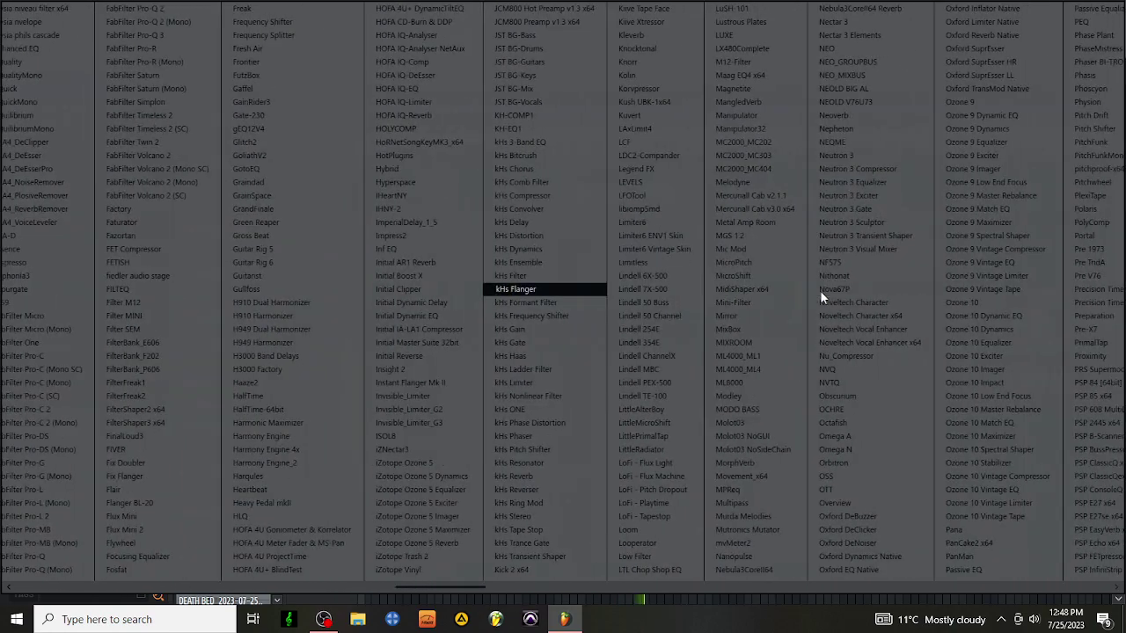
{"action": "left_click", "coordinate": [876, 342]}
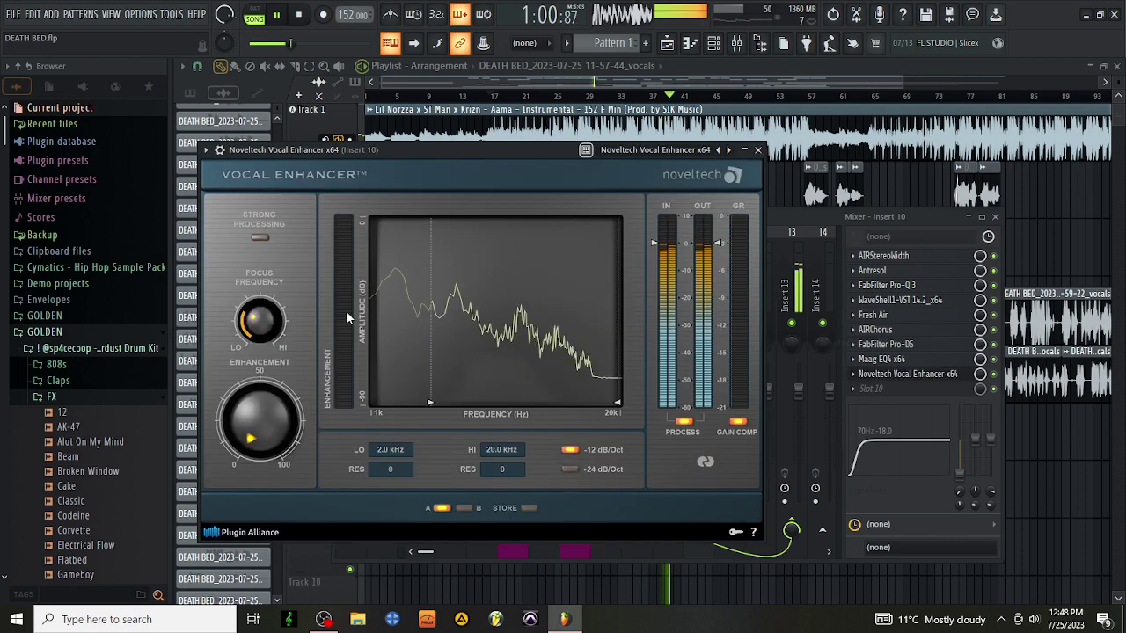
Step: Set the Vocal Enhancer's HI frequency to 8.0 kHz and its enhancement to 14, and close the plugin
{"action": "mouse_move", "coordinate": [610, 406]}
{"action": "left_mouse_down"}
{"action": "mouse_move", "coordinate": [528, 433]}
{"action": "mouse_move", "coordinate": [542, 447]}
{"action": "mouse_move", "coordinate": [538, 400]}
{"action": "mouse_move", "coordinate": [543, 424]}
{"action": "left_mouse_up"}
{"action": "left_click_drag", "start_coordinate": [264, 420], "coordinate": [265, 410]}
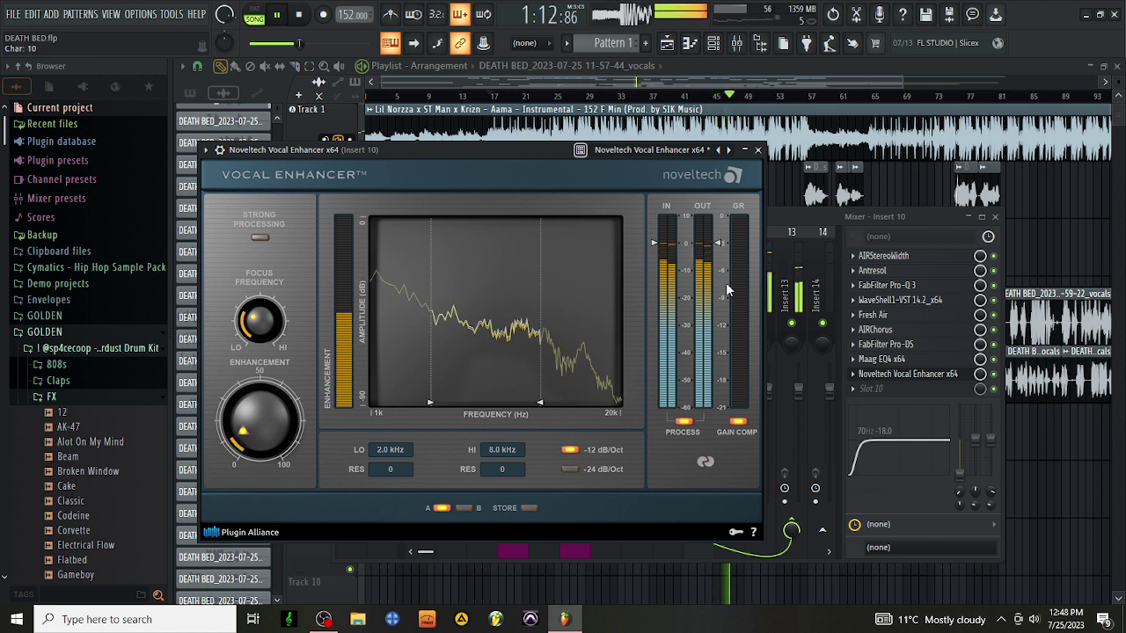
{"action": "left_click_drag", "start_coordinate": [264, 428], "coordinate": [264, 424]}
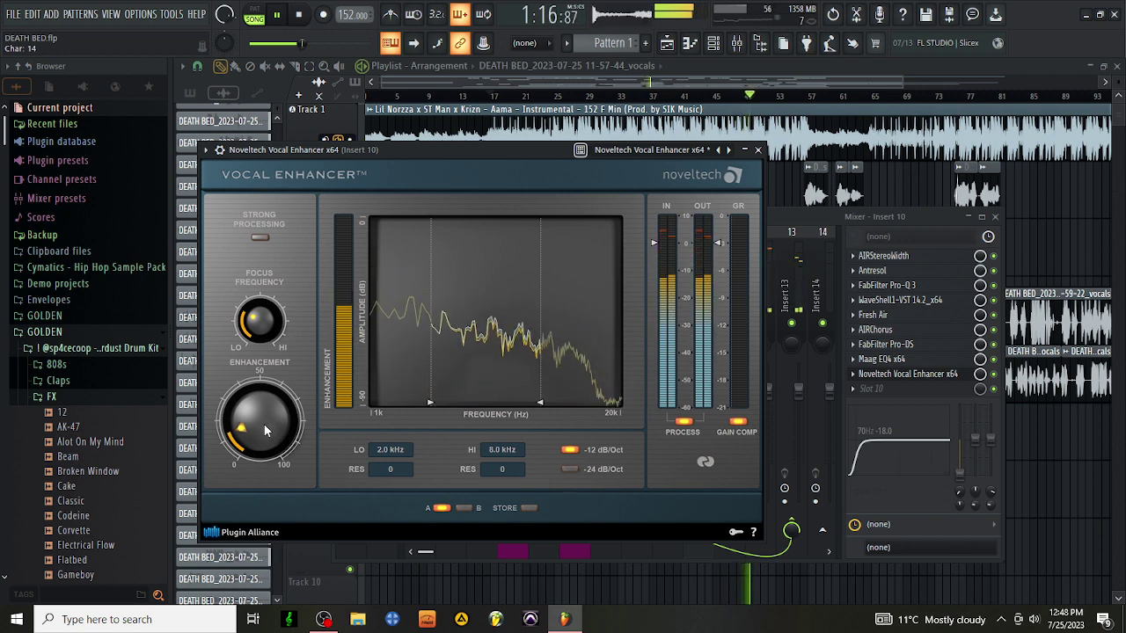
{"action": "left_click", "coordinate": [910, 374]}
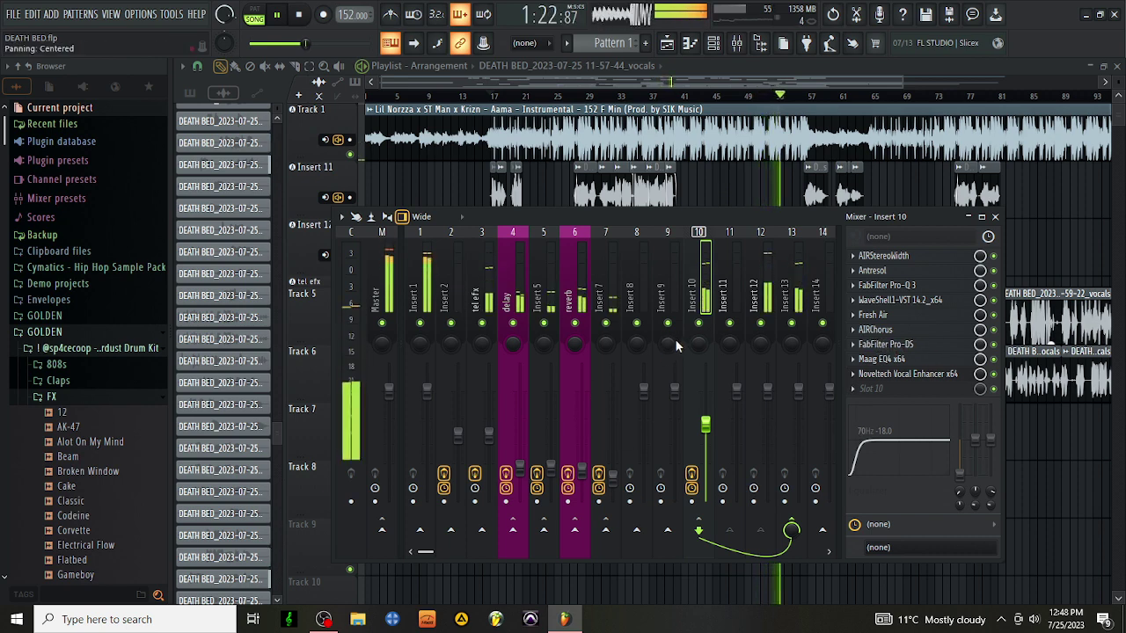
{"action": "left_click", "coordinate": [796, 299]}
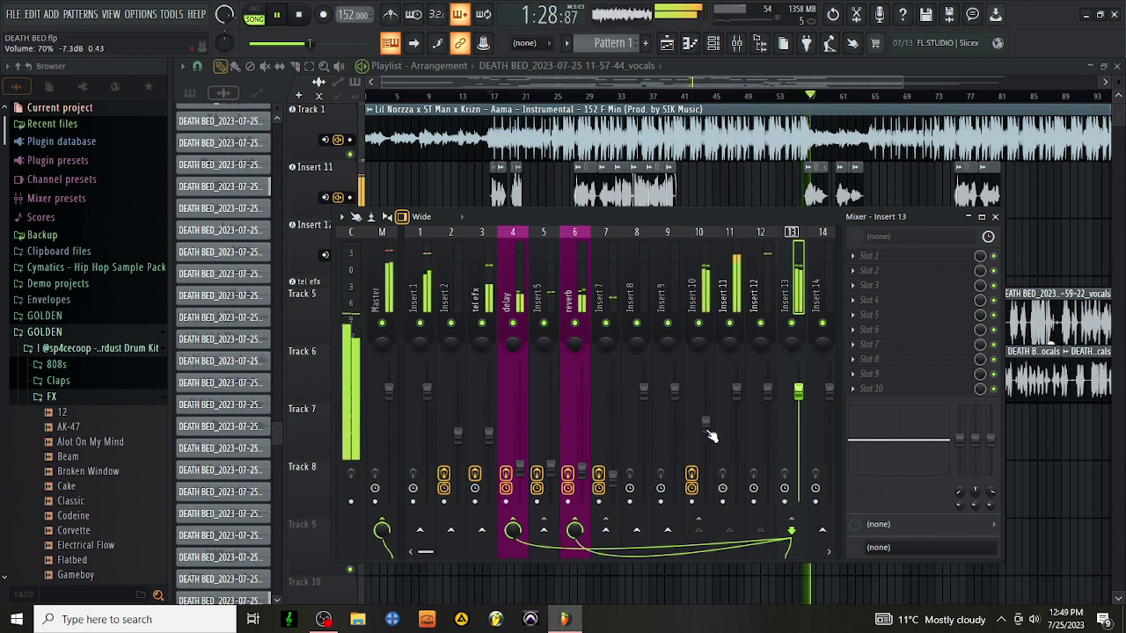
{"action": "right_click", "coordinate": [797, 271]}
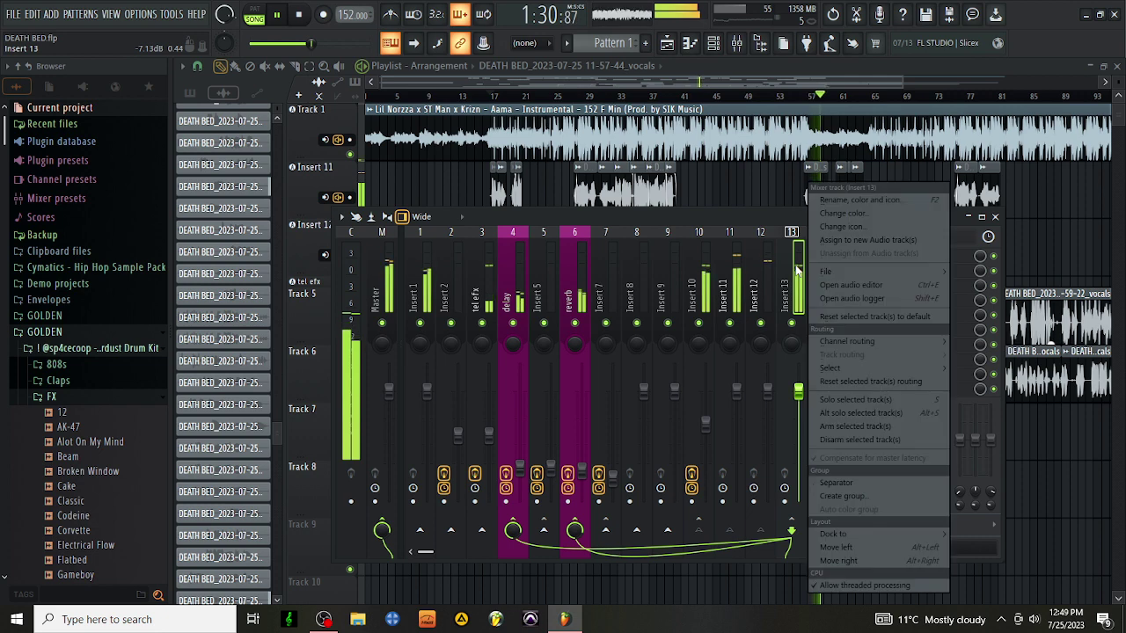
{"action": "mouse_move", "coordinate": [827, 275]}
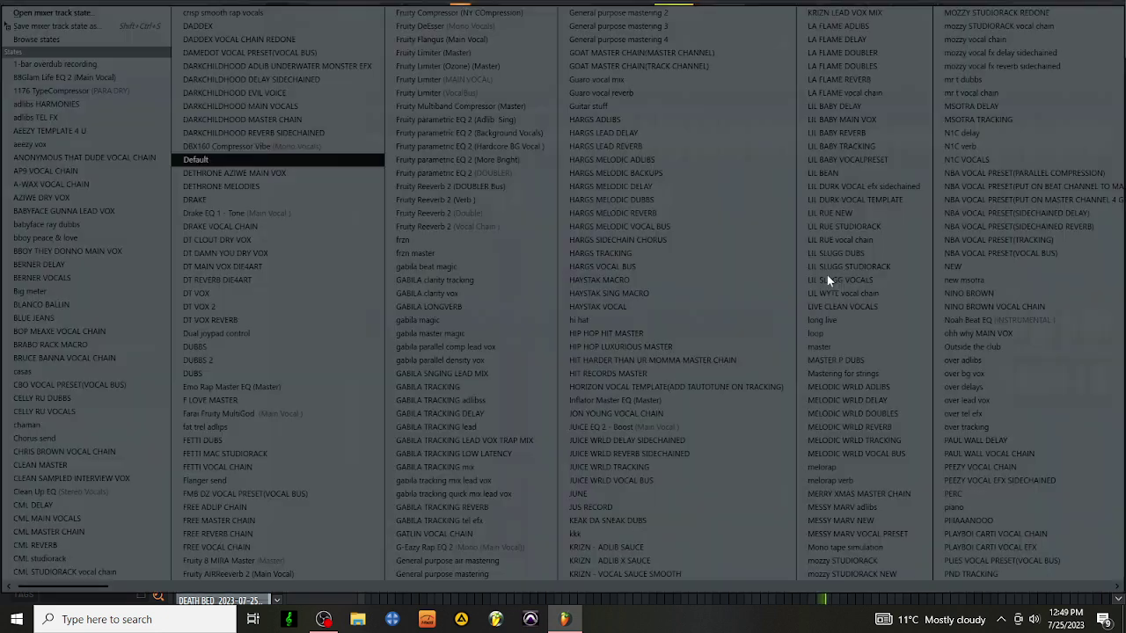
{"action": "left_click", "coordinate": [862, 537]}
Step: Remove Noveltech Vocal Enhancer x64 from effect slot 9 of mixer track Insert 10
{"action": "left_click", "coordinate": [703, 254]}
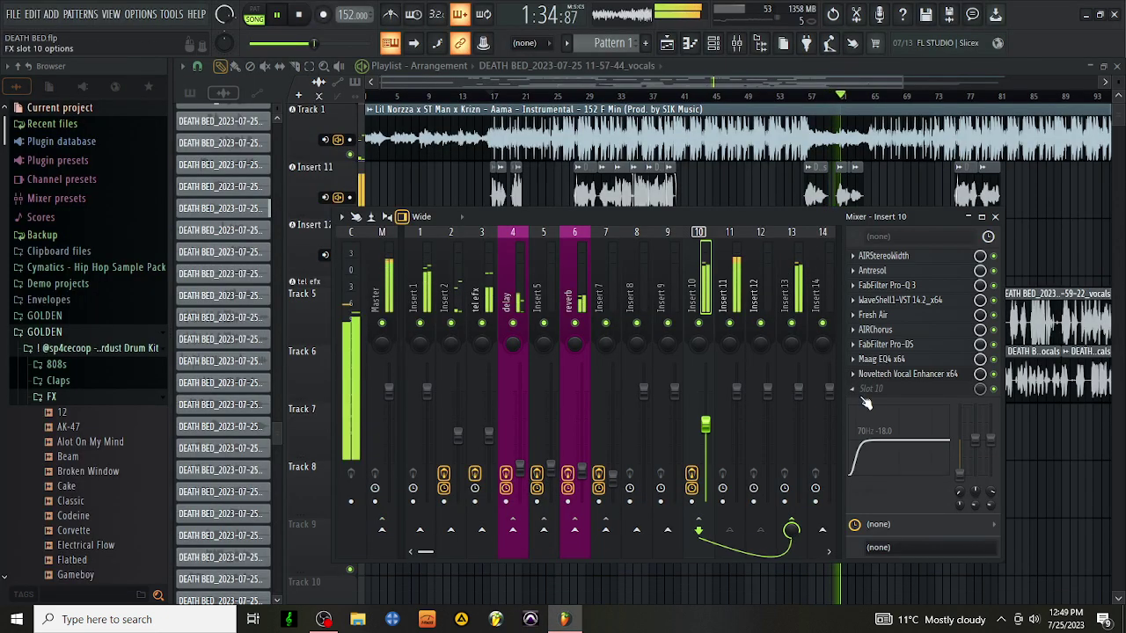
{"action": "right_click", "coordinate": [857, 381]}
{"action": "left_click", "coordinate": [837, 322]}
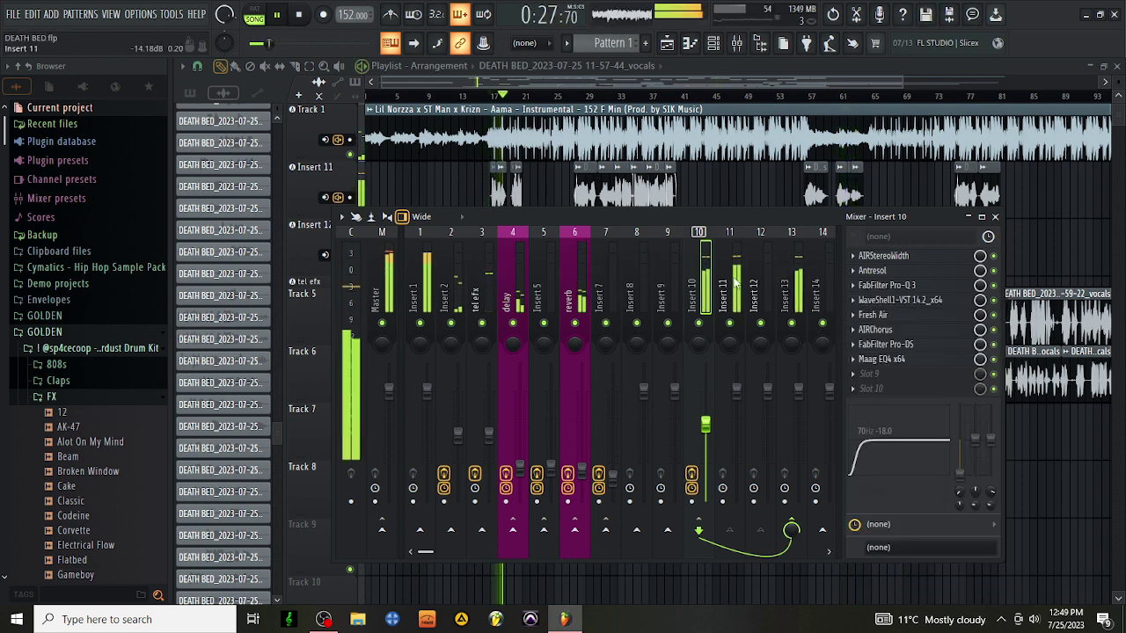
Step: Move FabFilter Pro-Q 3 to the second effect slot on the tel efx mixer track
{"action": "left_click", "coordinate": [477, 275]}
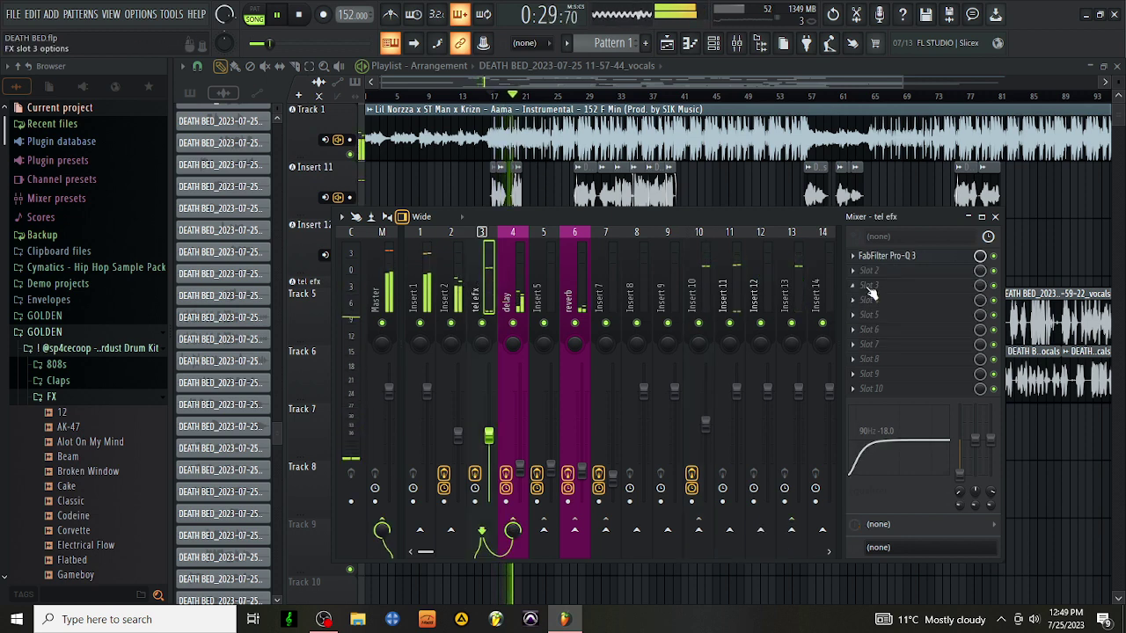
{"action": "left_click_drag", "start_coordinate": [886, 290], "coordinate": [884, 276]}
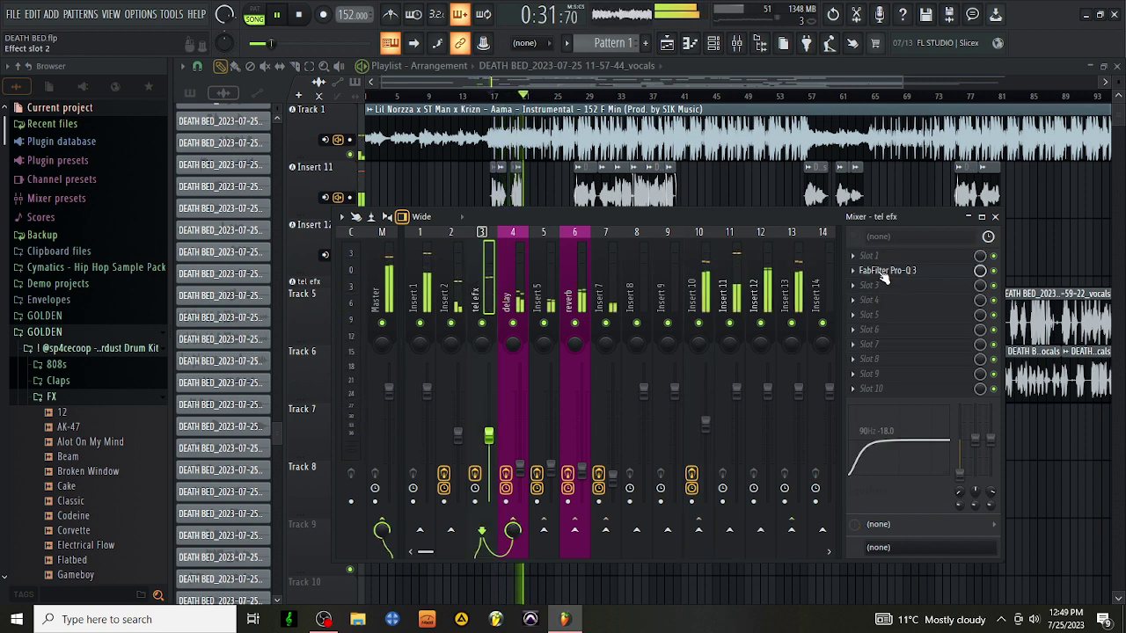
Step: Load Maag EQ4 x64 in the first effect slot of the tel efx track and set its air gain to 1.5
{"action": "left_click", "coordinate": [877, 256]}
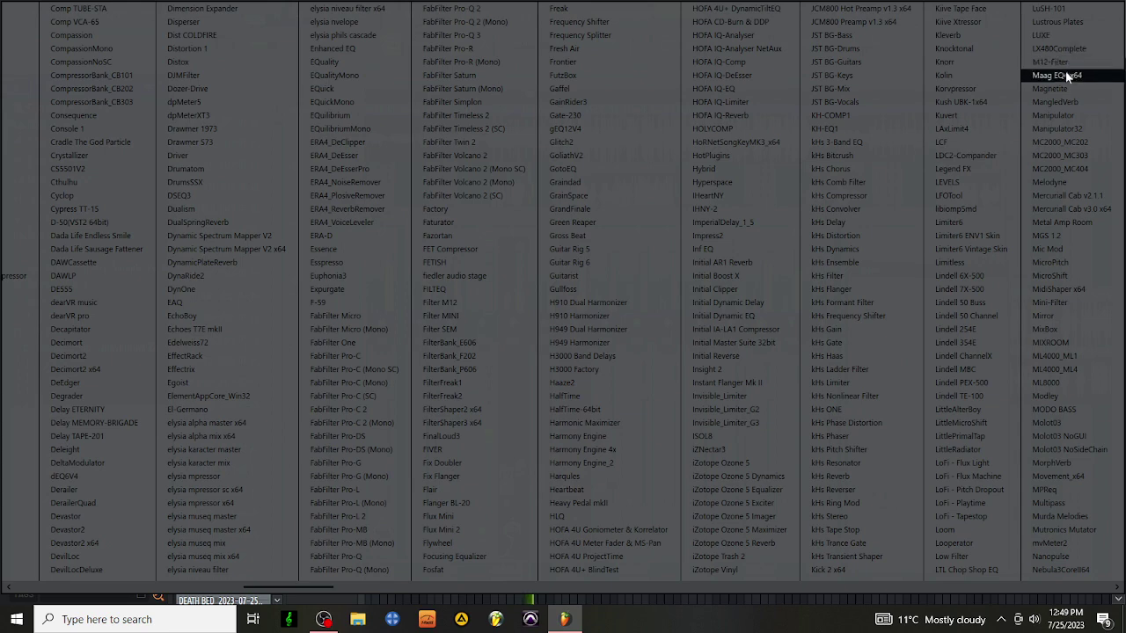
{"action": "left_click", "coordinate": [1049, 79]}
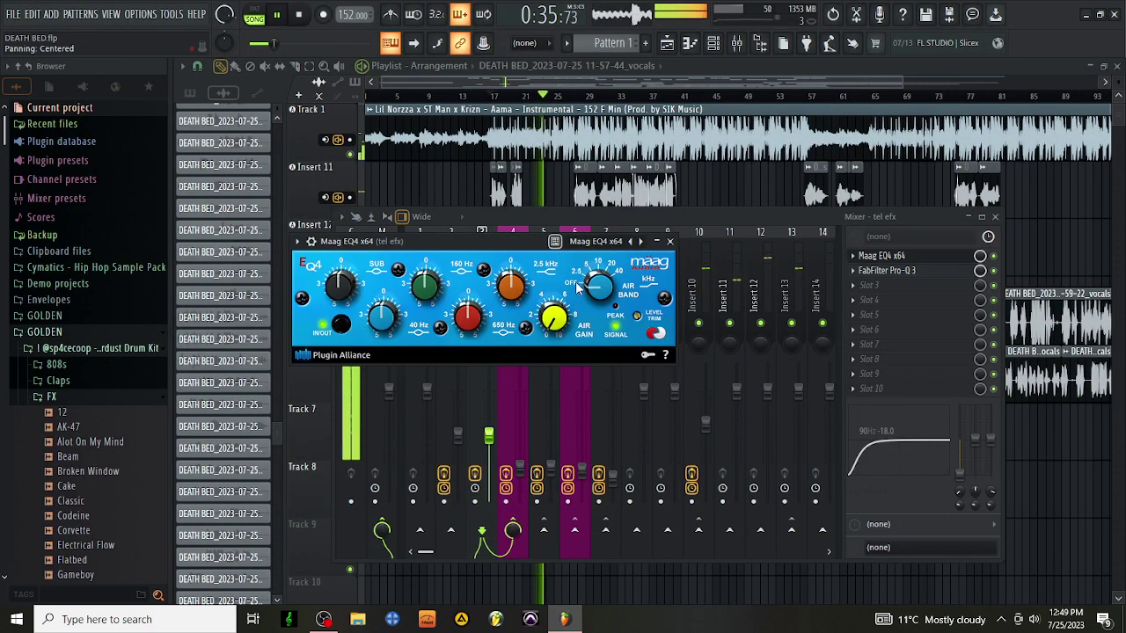
{"action": "left_click_drag", "start_coordinate": [554, 315], "coordinate": [556, 303]}
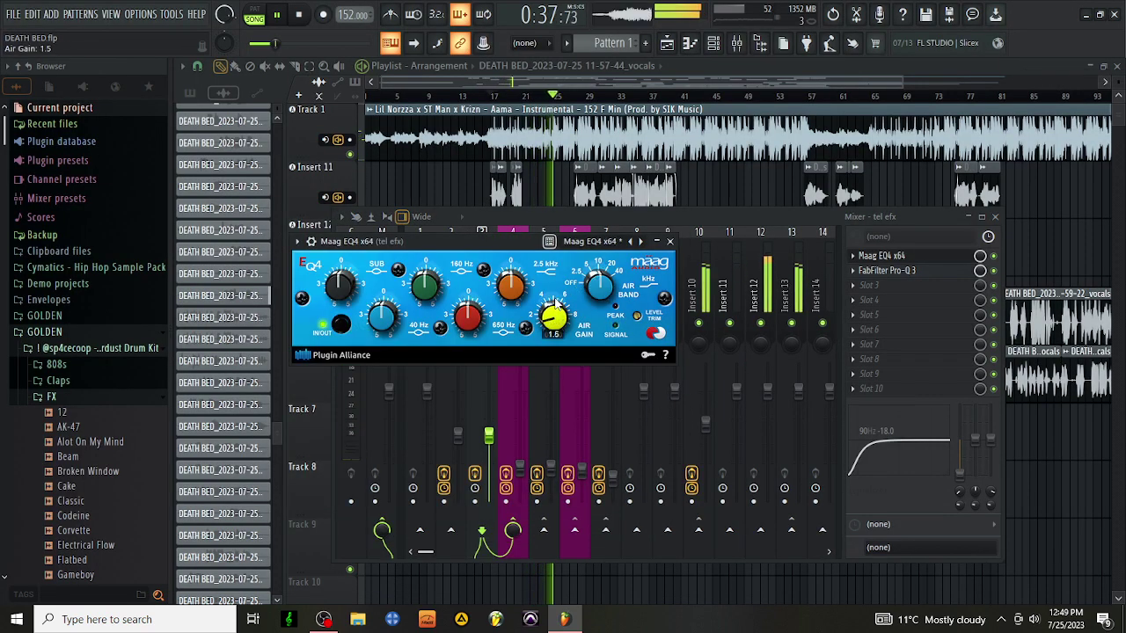
Step: Close Maag EQ4 and load ValhallaVintageVerb in the third effect slot of the tel efx mixer track
{"action": "left_click", "coordinate": [670, 242]}
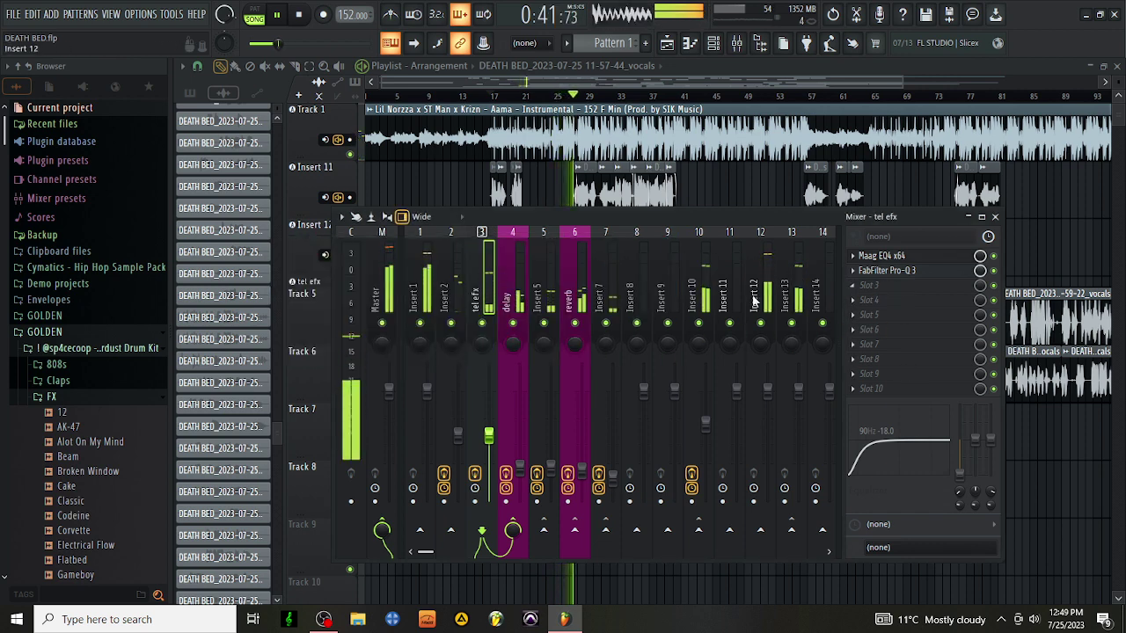
{"action": "left_click", "coordinate": [892, 286]}
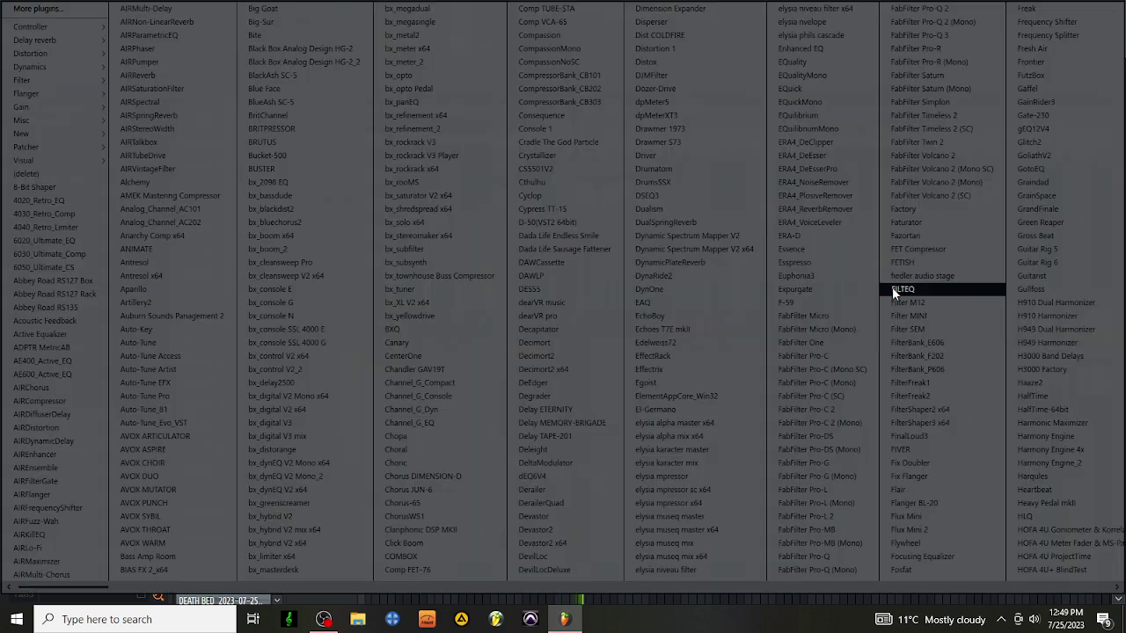
{"action": "scroll", "coordinate": [892, 287], "scroll_direction": "down", "scroll_amount": 10}
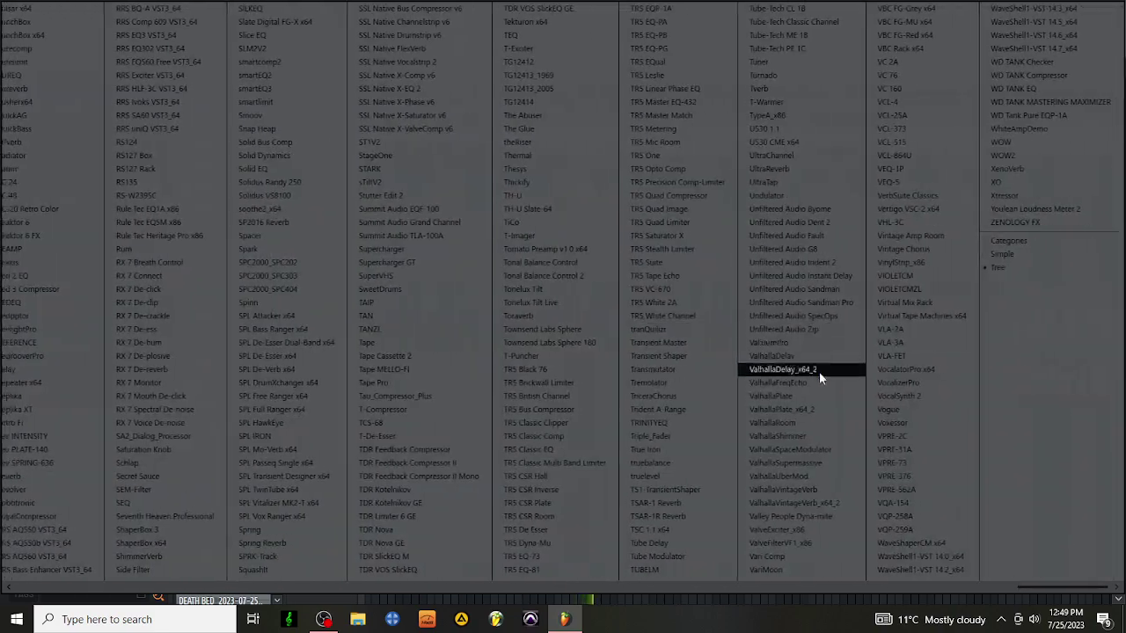
{"action": "left_click", "coordinate": [791, 489]}
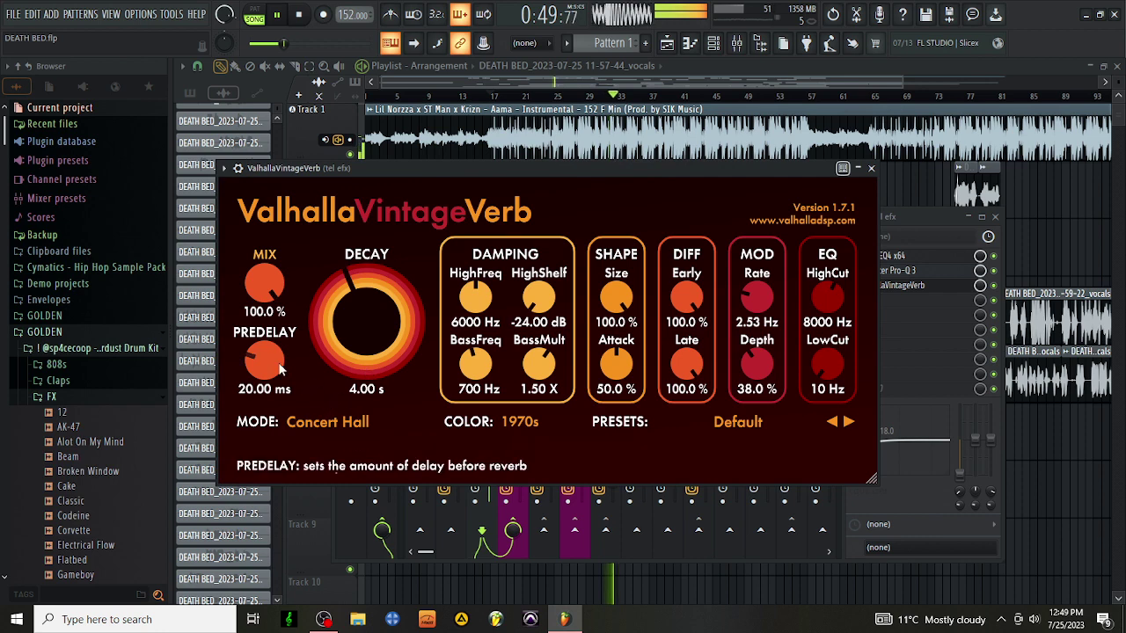
Step: Set the reverb's predelay to 0 ms, decay to 1.54 s, mix to 10%, LowCut to 90 Hz and HighCut to 20000 Hz
{"action": "left_click_drag", "start_coordinate": [264, 359], "coordinate": [264, 380]}
{"action": "left_click_drag", "start_coordinate": [323, 338], "coordinate": [314, 355]}
{"action": "left_click_drag", "start_coordinate": [264, 285], "coordinate": [266, 332]}
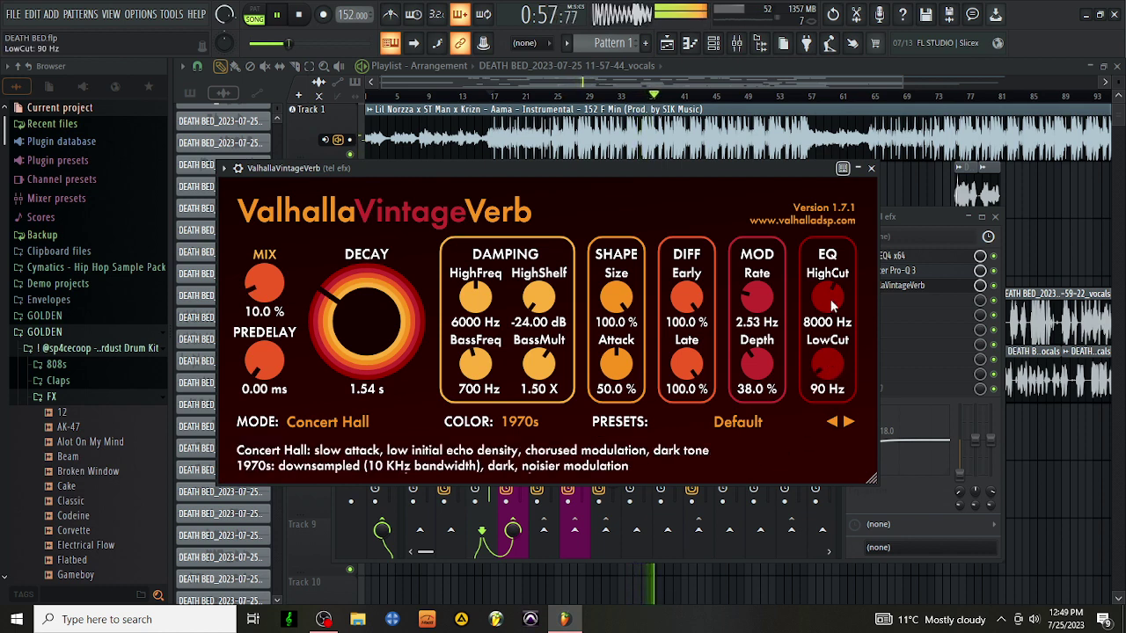
{"action": "left_click_drag", "start_coordinate": [827, 297], "coordinate": [827, 264]}
Step: Set ValhallaVintageVerb's mode to Dirty Hall, review its settings during playback and close the plugin
{"action": "left_click", "coordinate": [340, 422]}
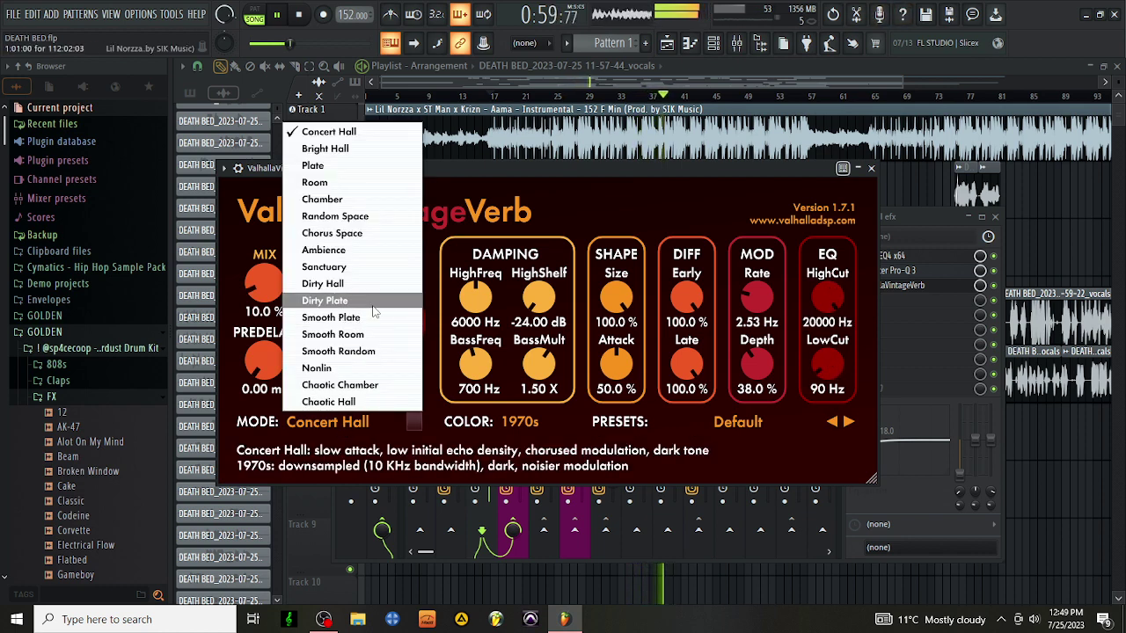
{"action": "left_click", "coordinate": [380, 286]}
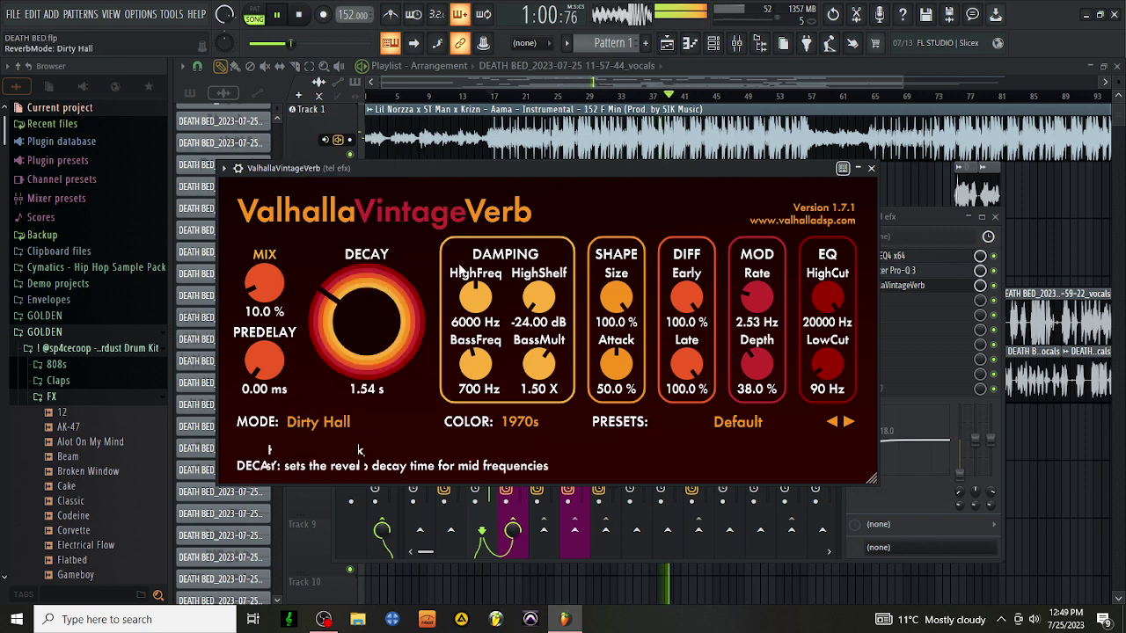
{"action": "left_click", "coordinate": [872, 169]}
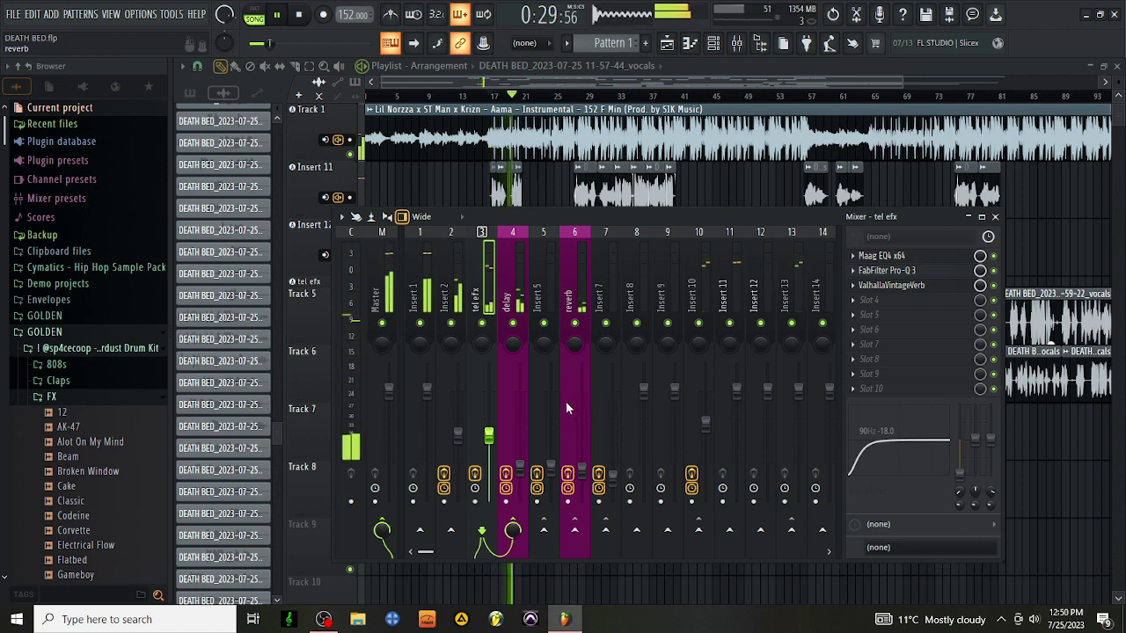
{"action": "left_click", "coordinate": [915, 285]}
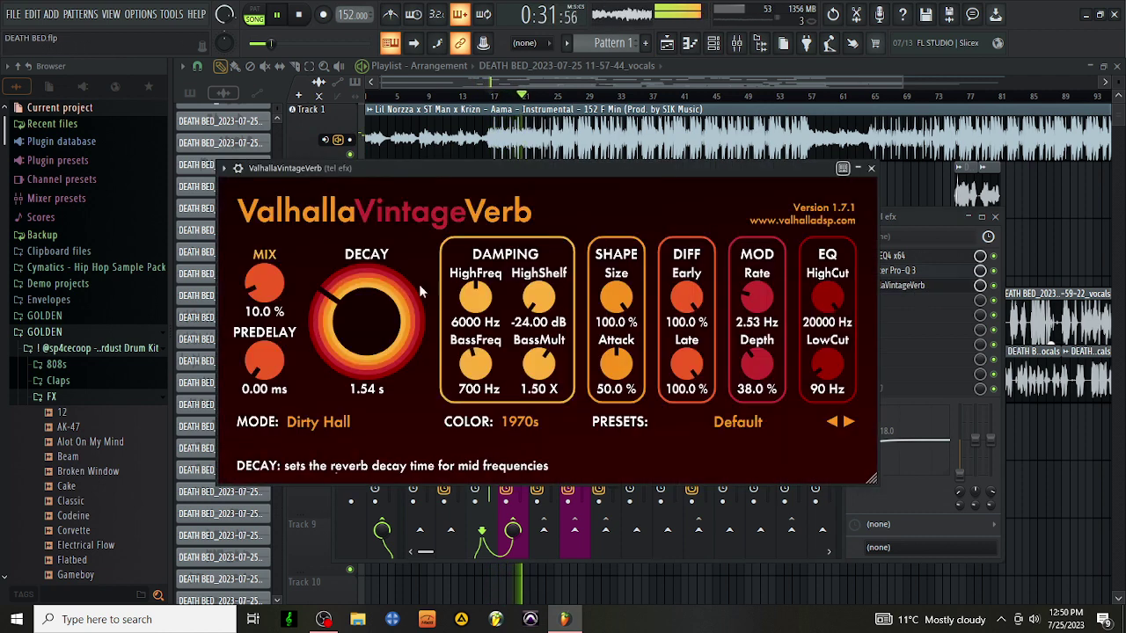
{"action": "left_click", "coordinate": [870, 169]}
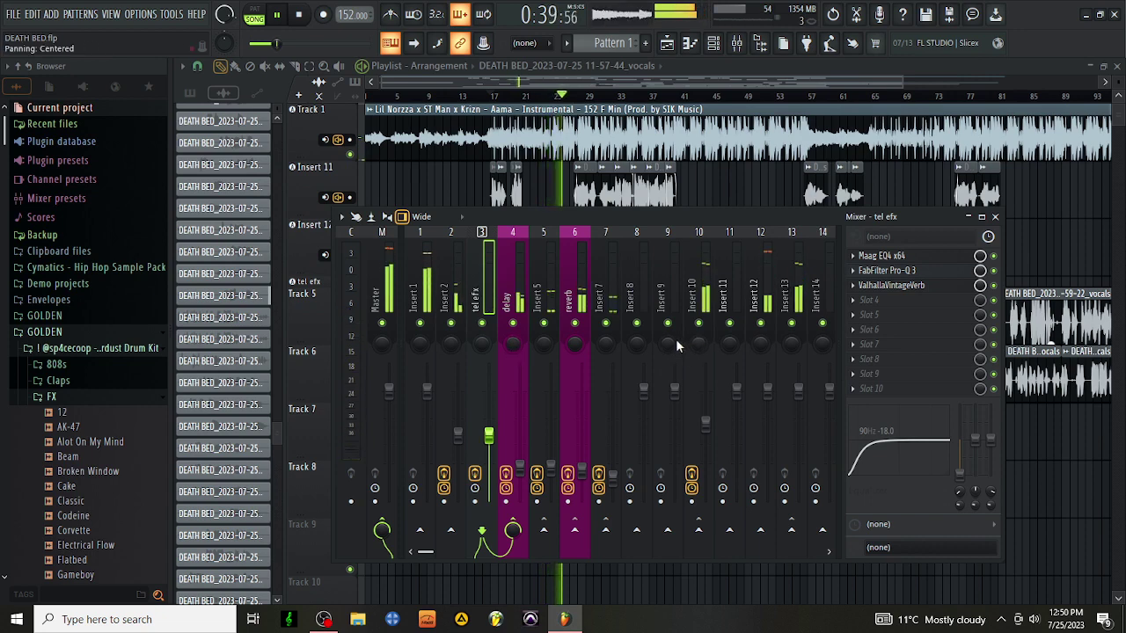
Step: Load the RNB CLEANUP mixer track preset on the Insert 13 mixer track
{"action": "left_click", "coordinate": [784, 280]}
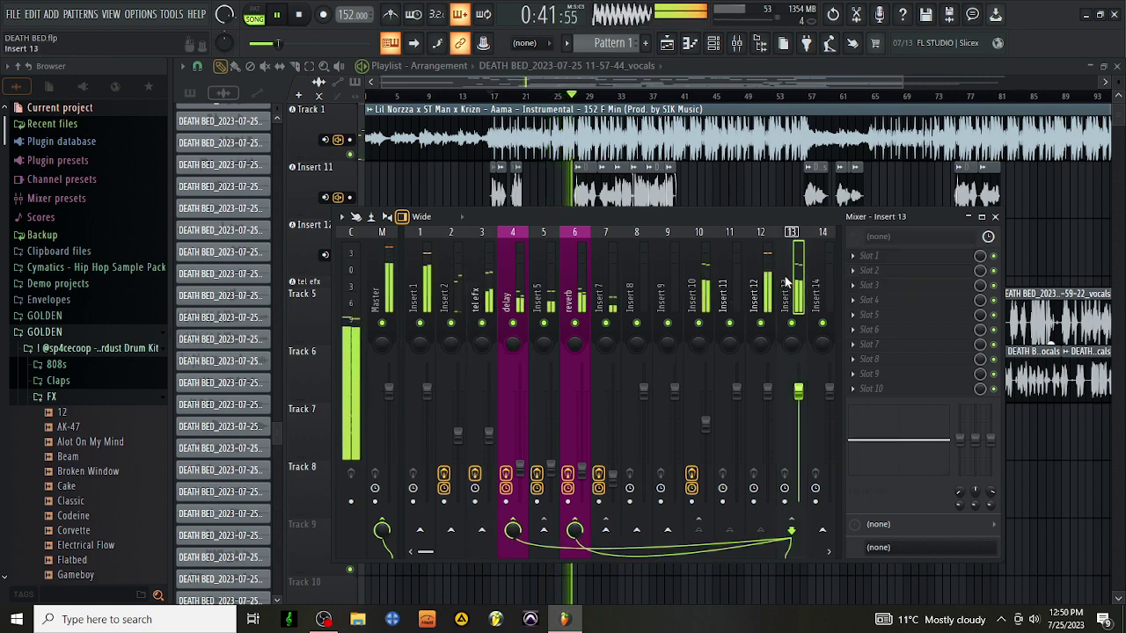
{"action": "right_click", "coordinate": [794, 282]}
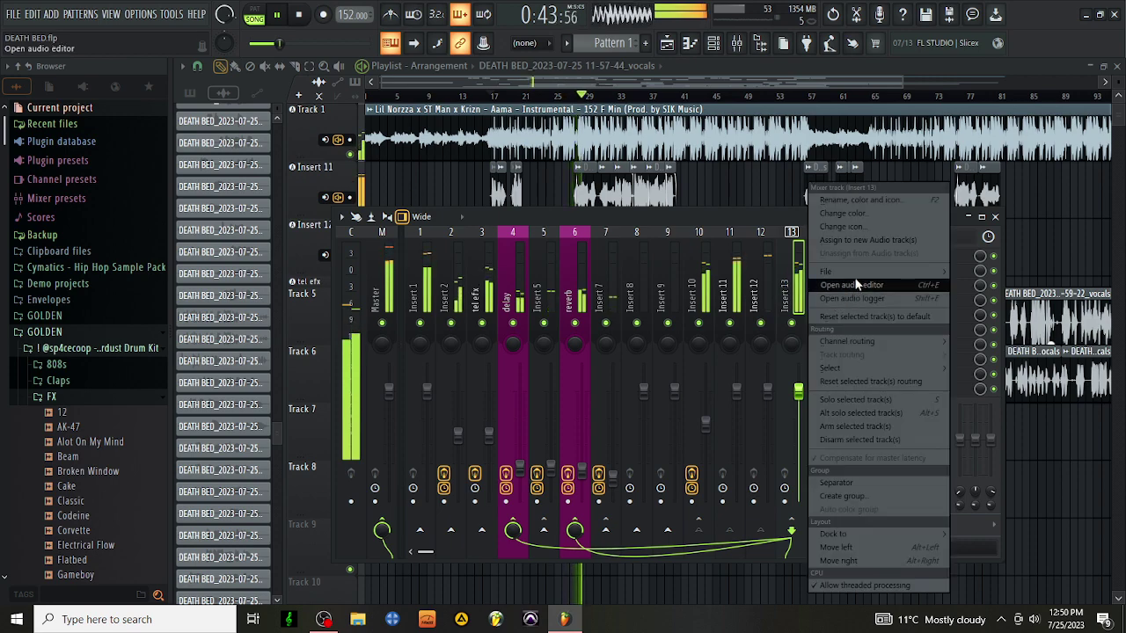
{"action": "mouse_move", "coordinate": [855, 273]}
{"action": "scroll", "coordinate": [846, 273], "scroll_direction": "down", "scroll_amount": 2}
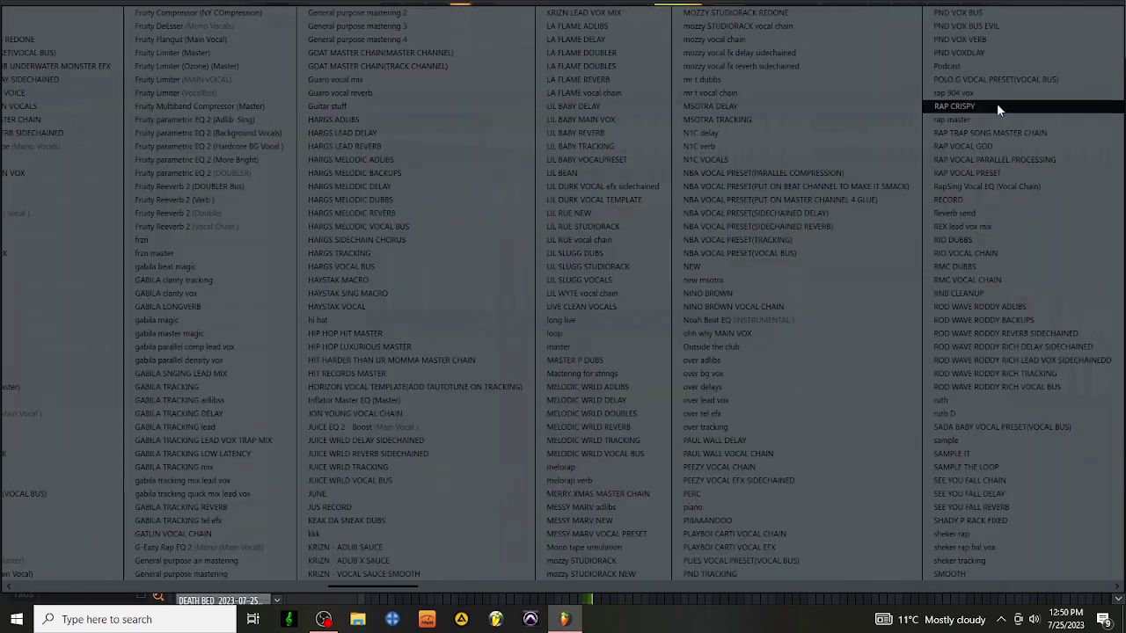
{"action": "left_click", "coordinate": [974, 293]}
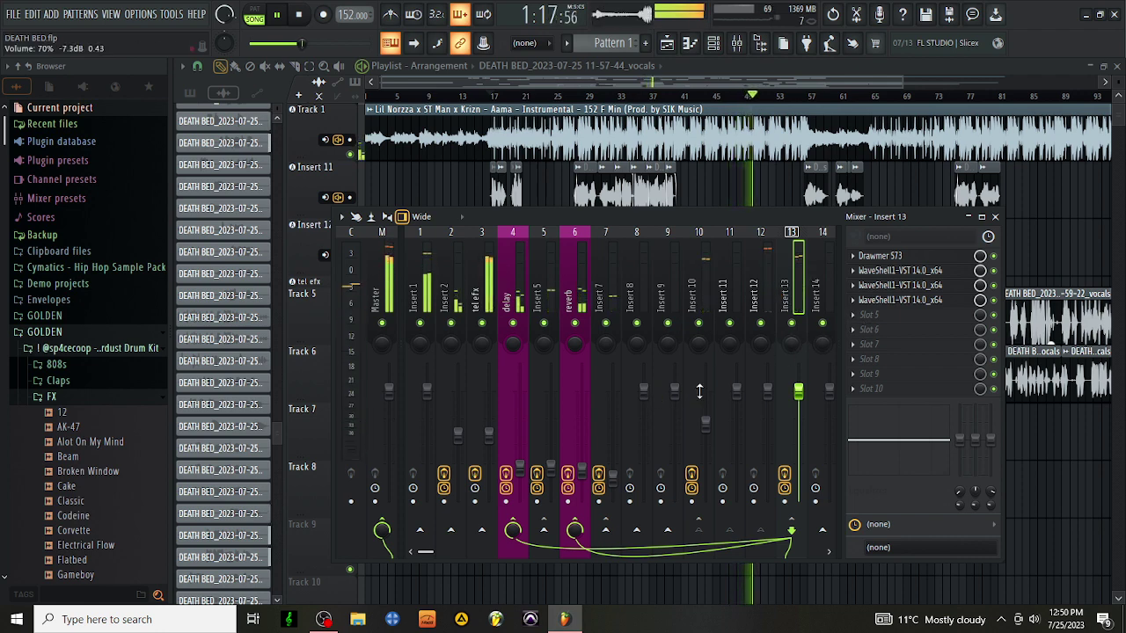
Step: Set the low band frequency of the Insert 10 track equalizer to 90 Hz
{"action": "left_click", "coordinate": [698, 281]}
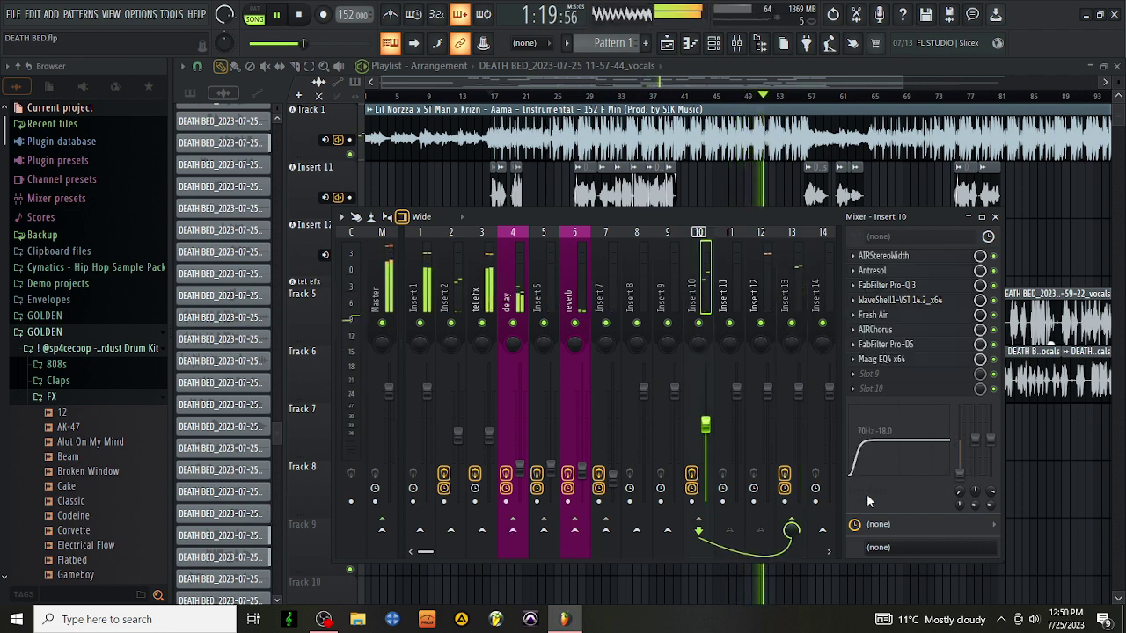
{"action": "mouse_move", "coordinate": [951, 490]}
{"action": "left_mouse_down"}
{"action": "mouse_move", "coordinate": [951, 508]}
{"action": "mouse_move", "coordinate": [950, 488]}
{"action": "left_mouse_up"}
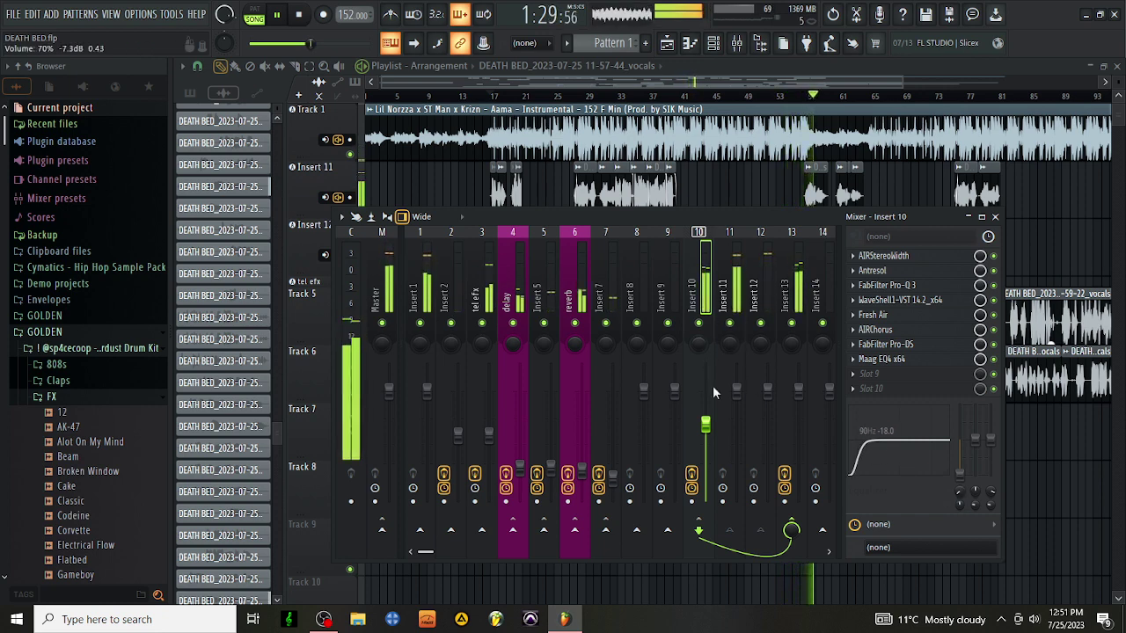
Step: Open the Virtual Mix Rack inside Insert 10's StudioRack and set the gate threshold to -43.0 dB
{"action": "left_click", "coordinate": [893, 300]}
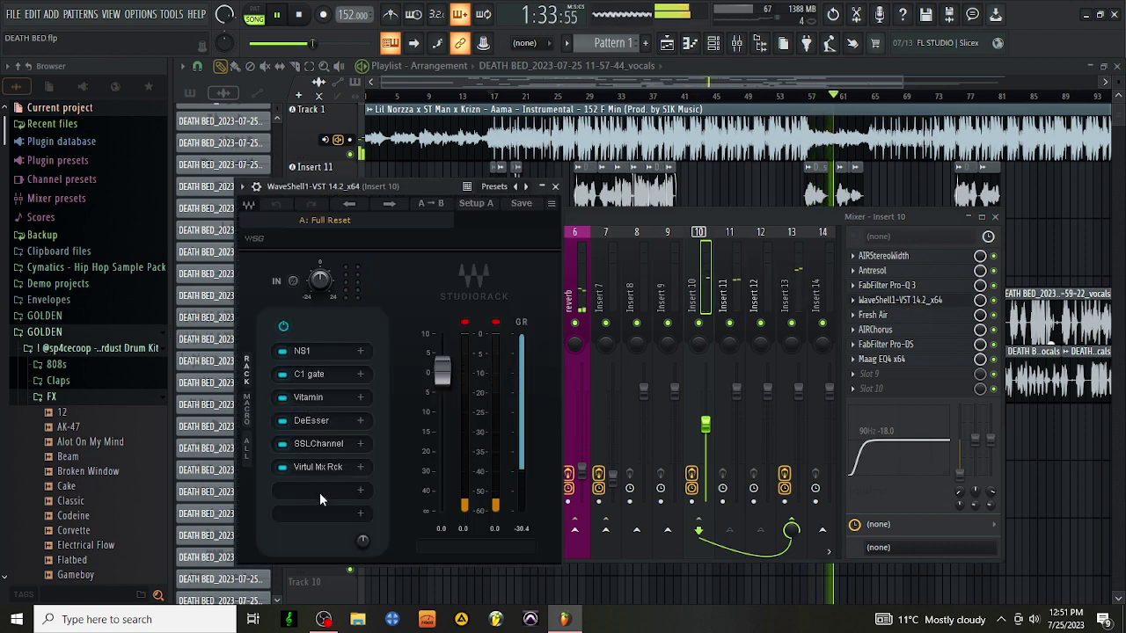
{"action": "left_click", "coordinate": [331, 467]}
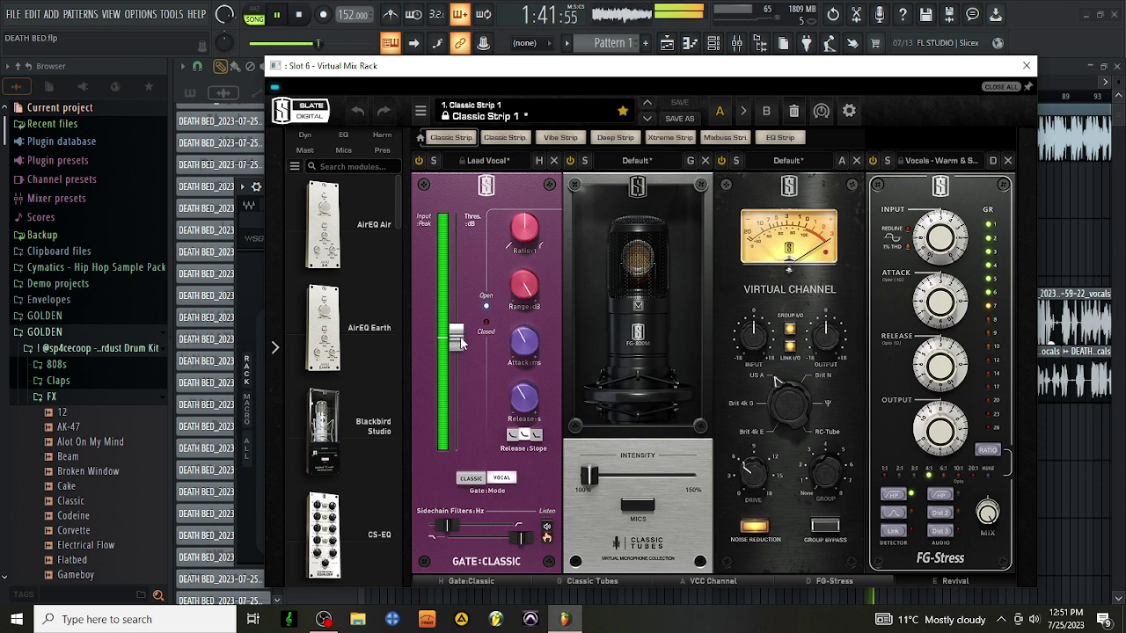
{"action": "left_click_drag", "start_coordinate": [460, 343], "coordinate": [463, 355]}
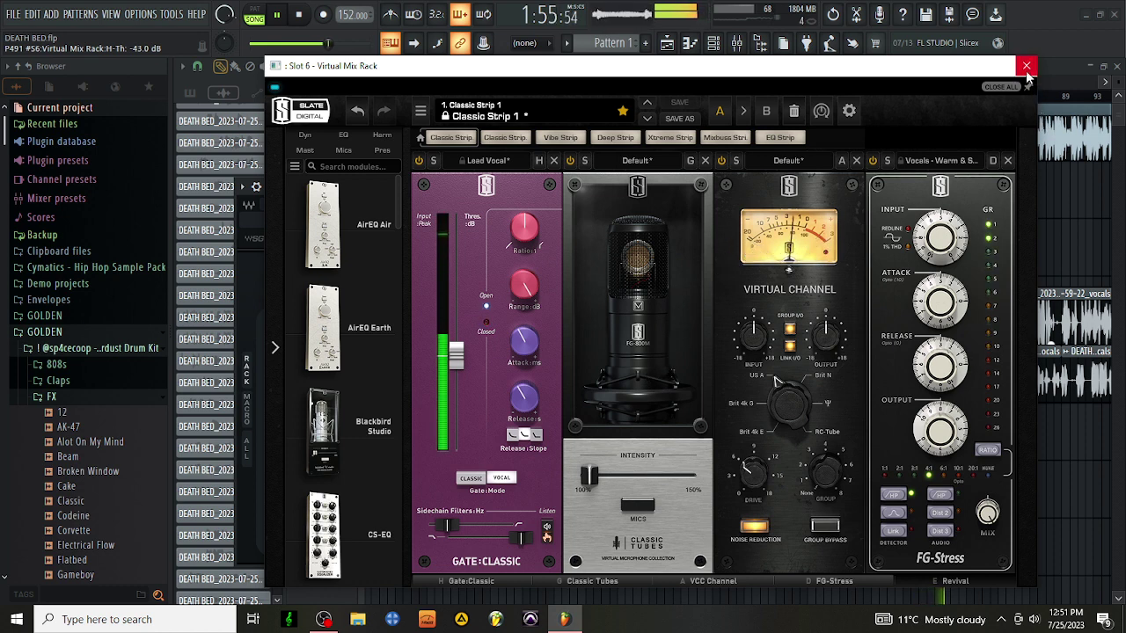
Step: Switch the Classic Tubes microphone model to FG-12 and close Virtual Mix Rack and StudioRack
{"action": "left_click", "coordinate": [637, 505]}
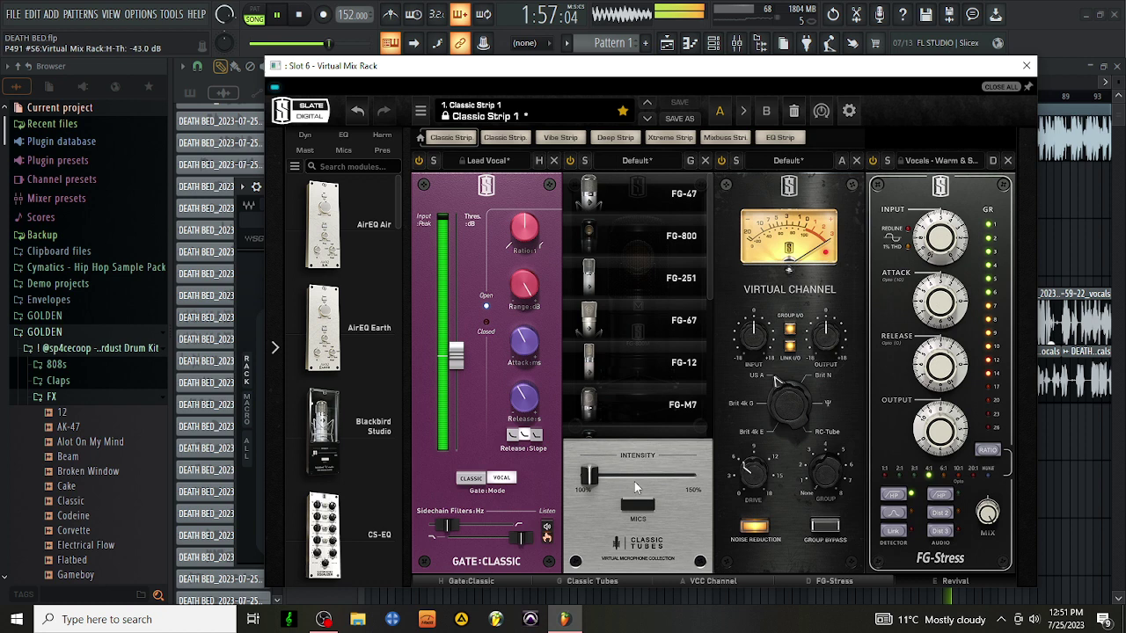
{"action": "left_click", "coordinate": [636, 275]}
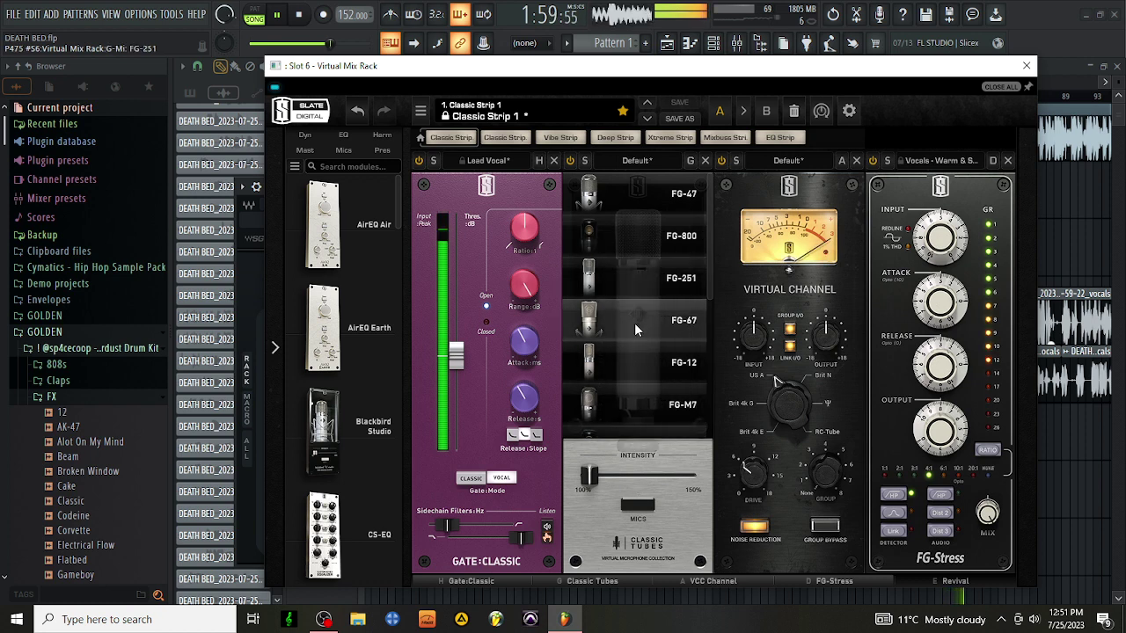
{"action": "left_click", "coordinate": [640, 362]}
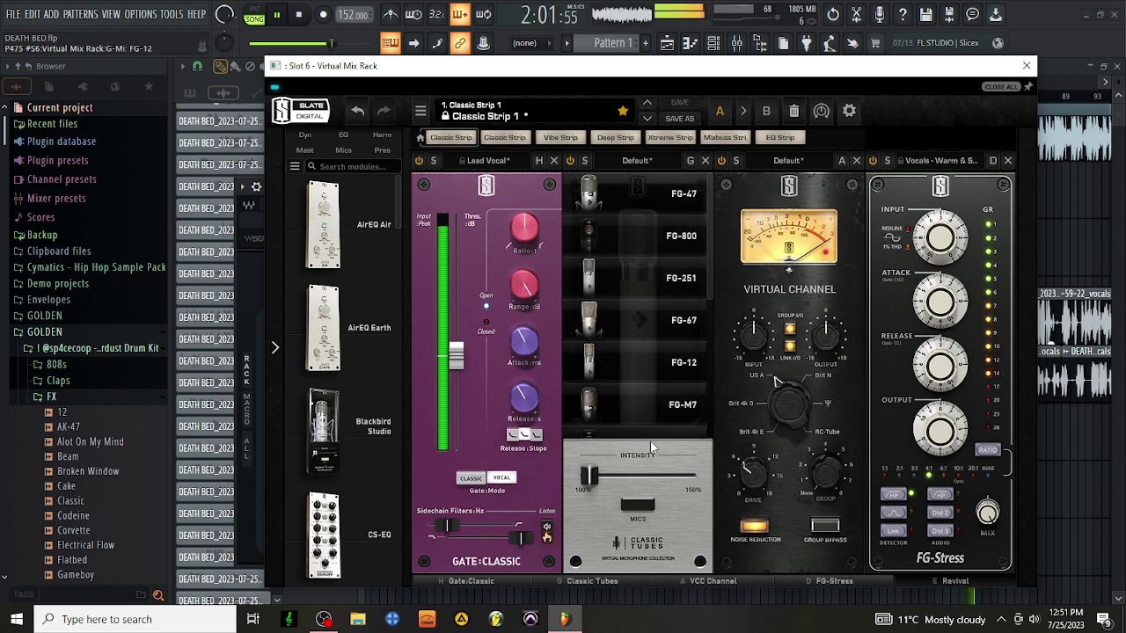
{"action": "left_click", "coordinate": [1027, 67]}
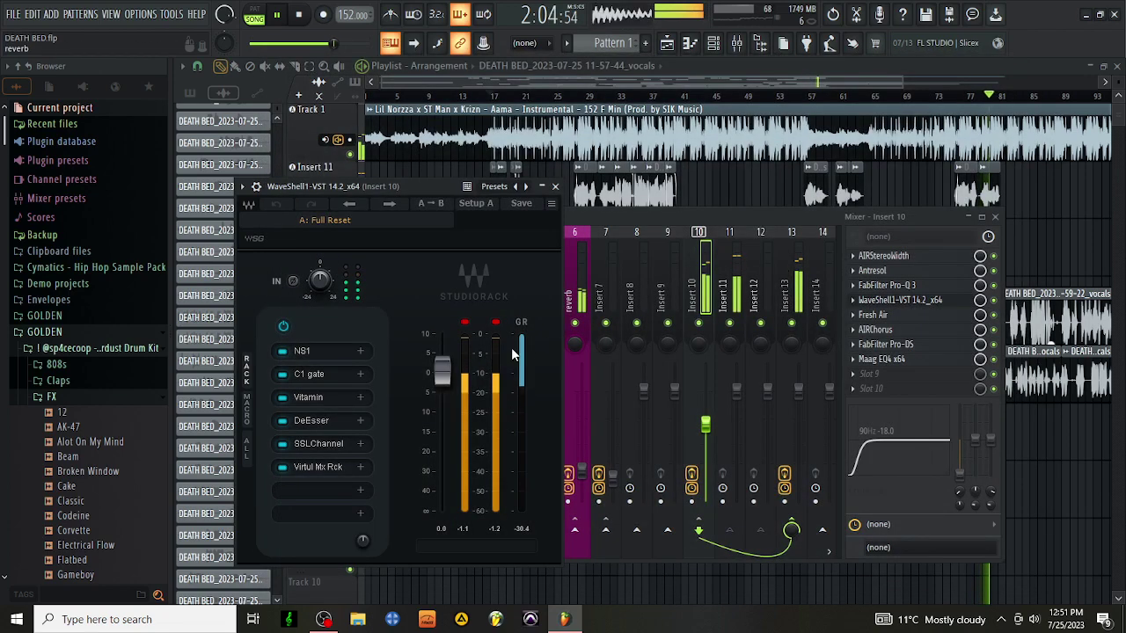
{"action": "left_click", "coordinate": [555, 186]}
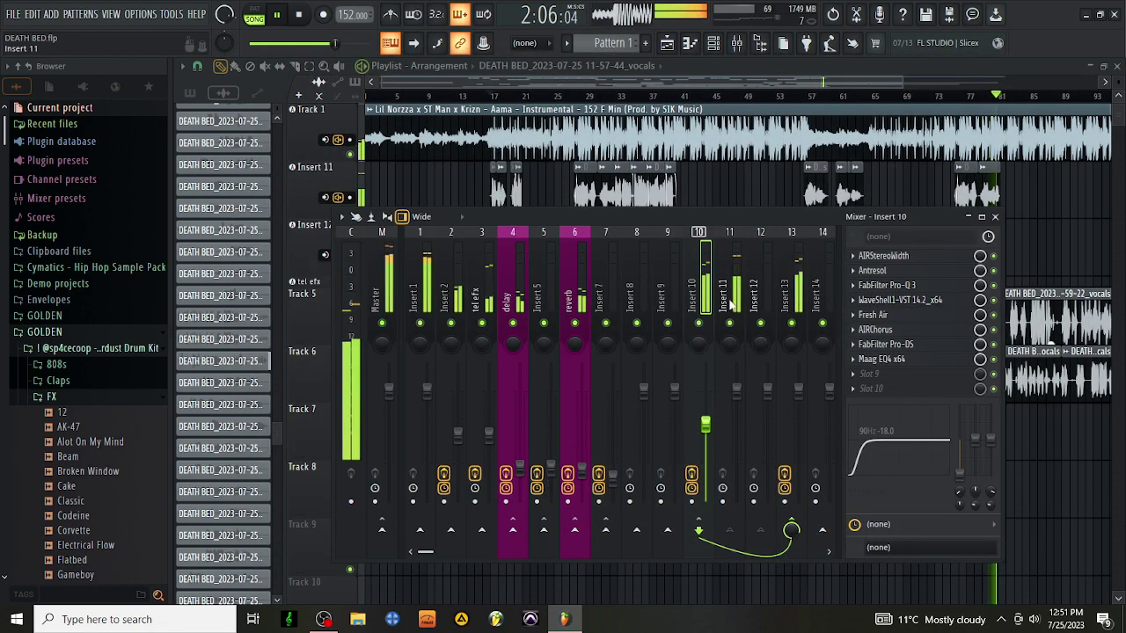
Step: Lower the Insert 10 mixer track's volume to 60% (-9.7 dB)
{"action": "left_click", "coordinate": [705, 426]}
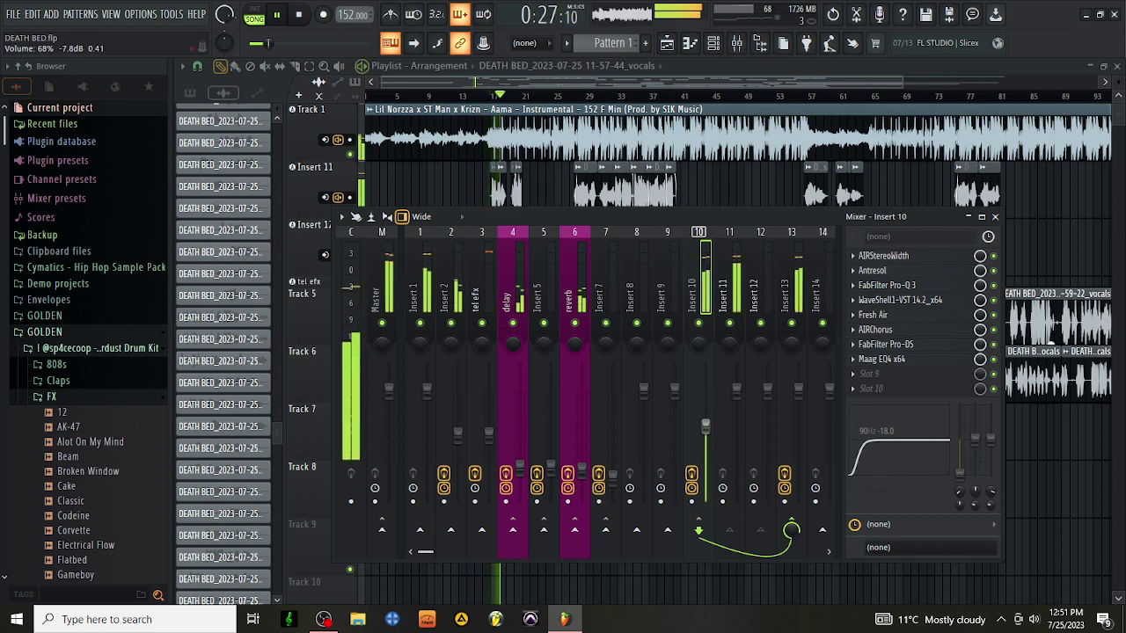
{"action": "left_click_drag", "start_coordinate": [704, 428], "coordinate": [704, 432]}
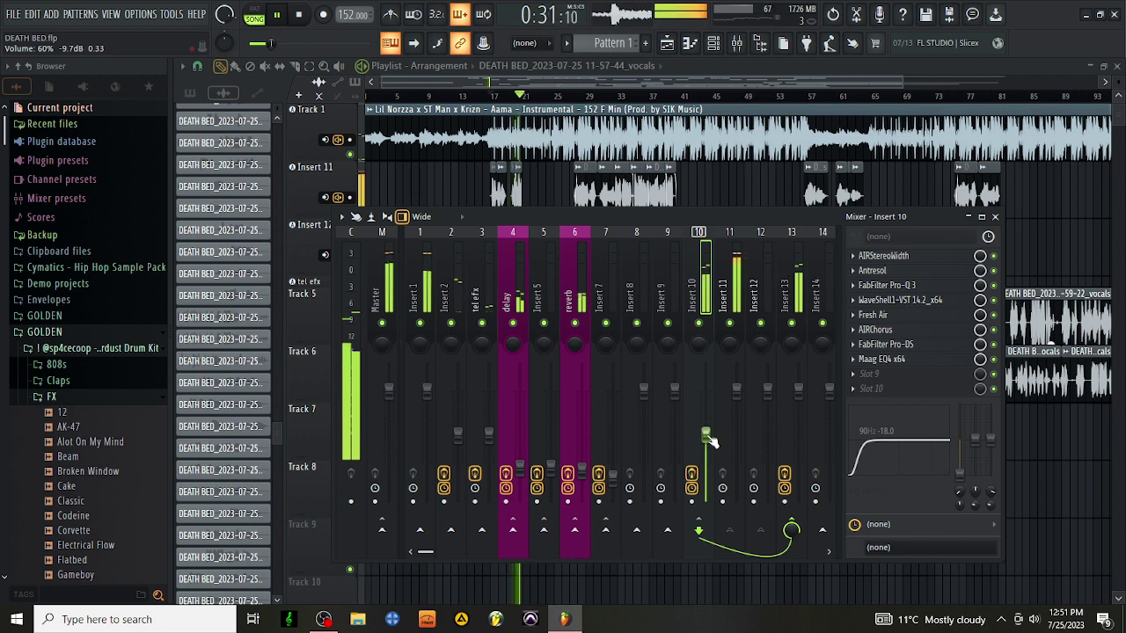
{"action": "left_click", "coordinate": [790, 296]}
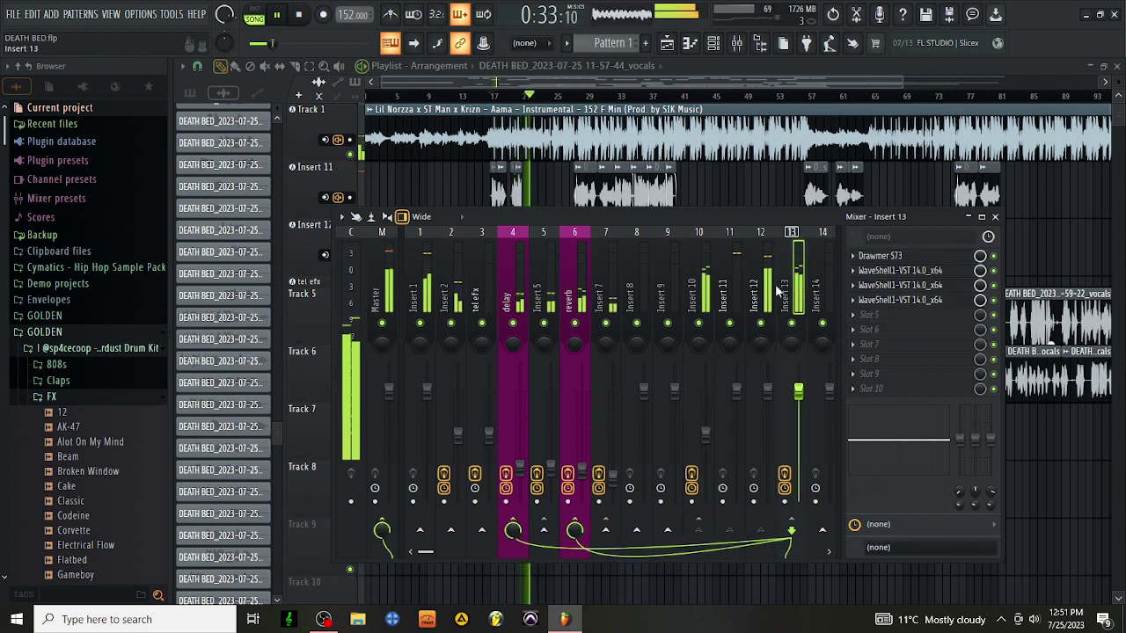
Step: Load Saturation Knob in effect slot 9 of Insert 10, set its saturation to 0.9 and close the plugin
{"action": "left_click", "coordinate": [706, 293]}
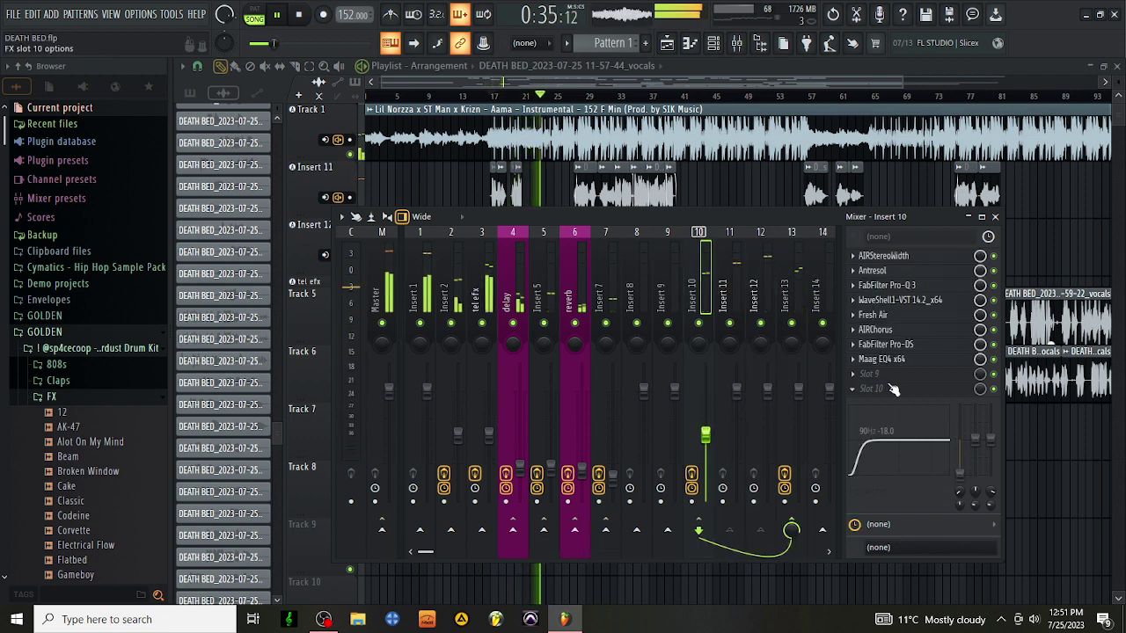
{"action": "left_click", "coordinate": [884, 377]}
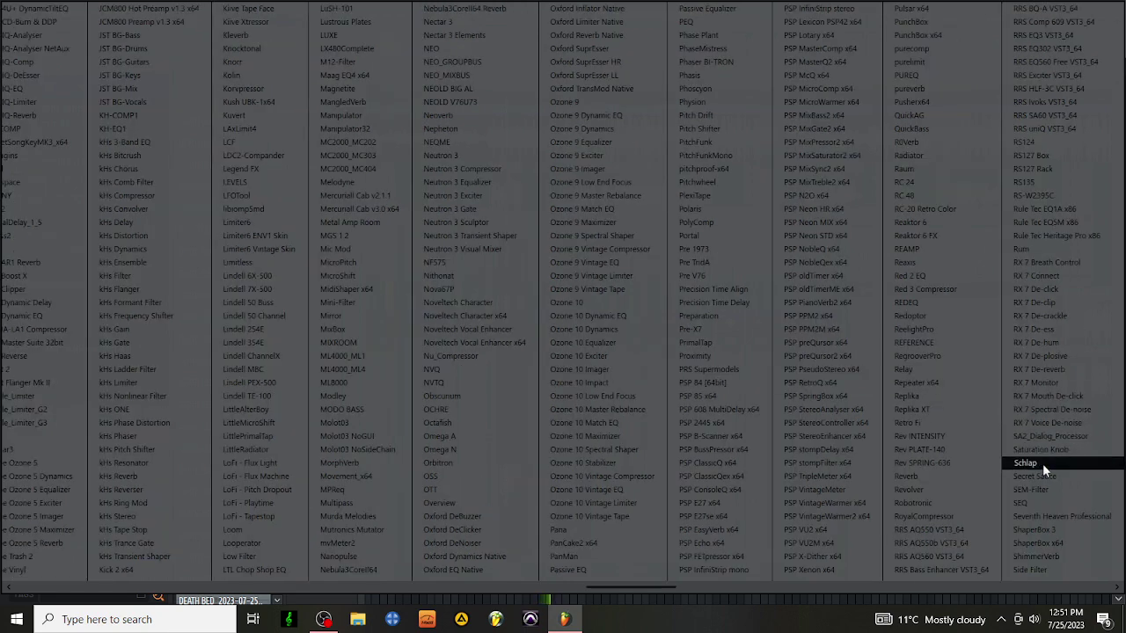
{"action": "left_click", "coordinate": [1043, 450]}
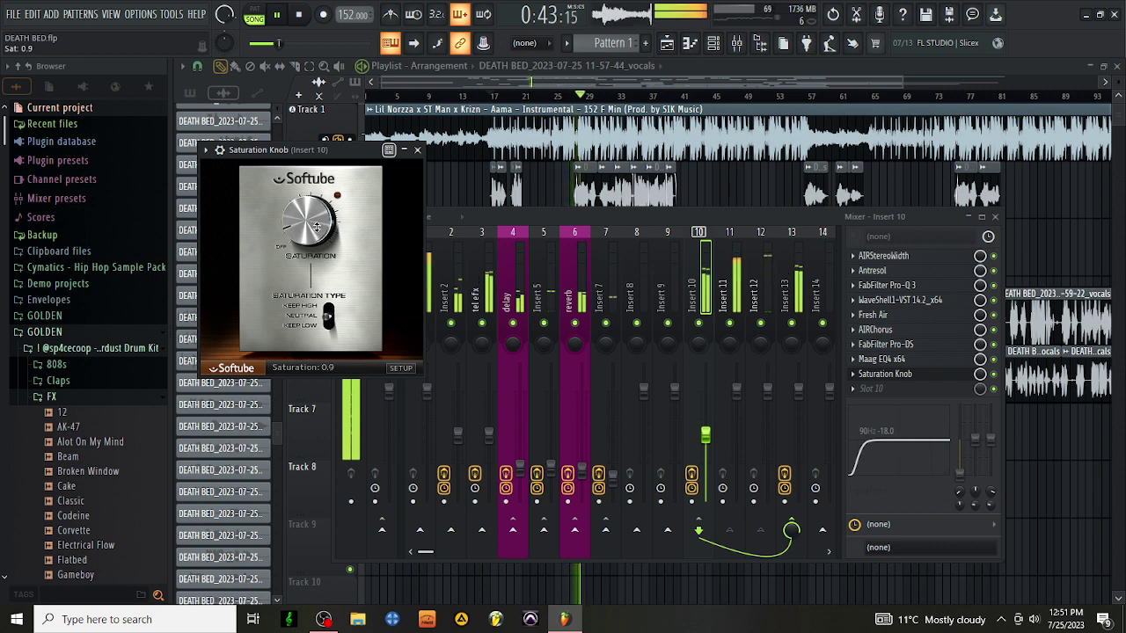
{"action": "left_click", "coordinate": [418, 149]}
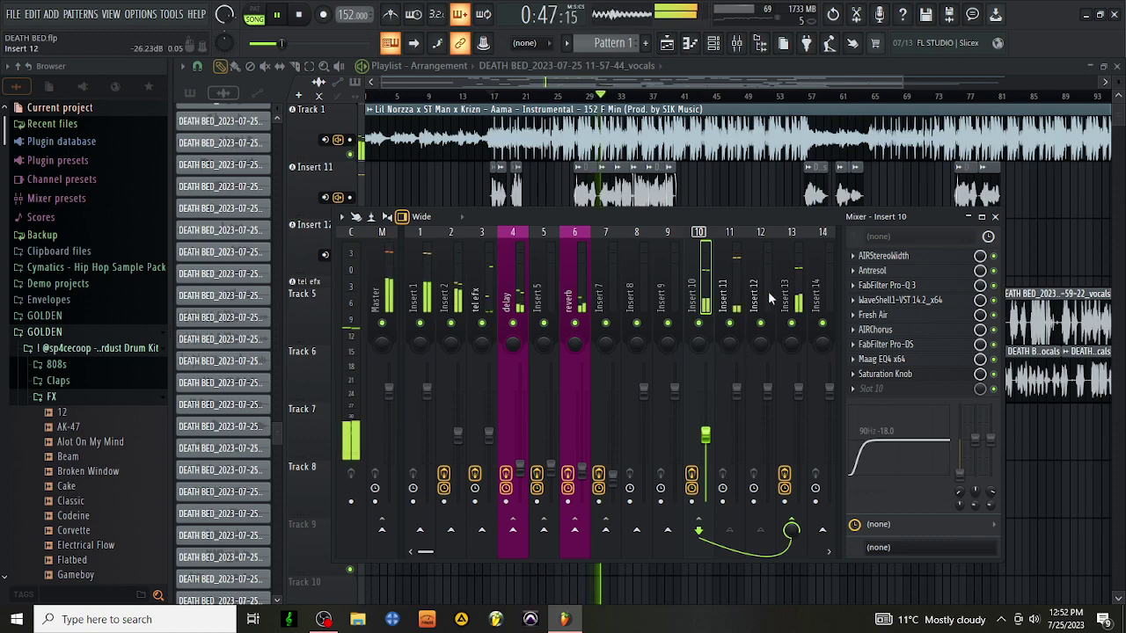
Step: Load Noveltech Vocal Enhancer x64 in effect slot 5 of Insert 13 and set its HI frequency to 9.8 kHz
{"action": "left_click", "coordinate": [778, 295]}
{"action": "left_click", "coordinate": [863, 324]}
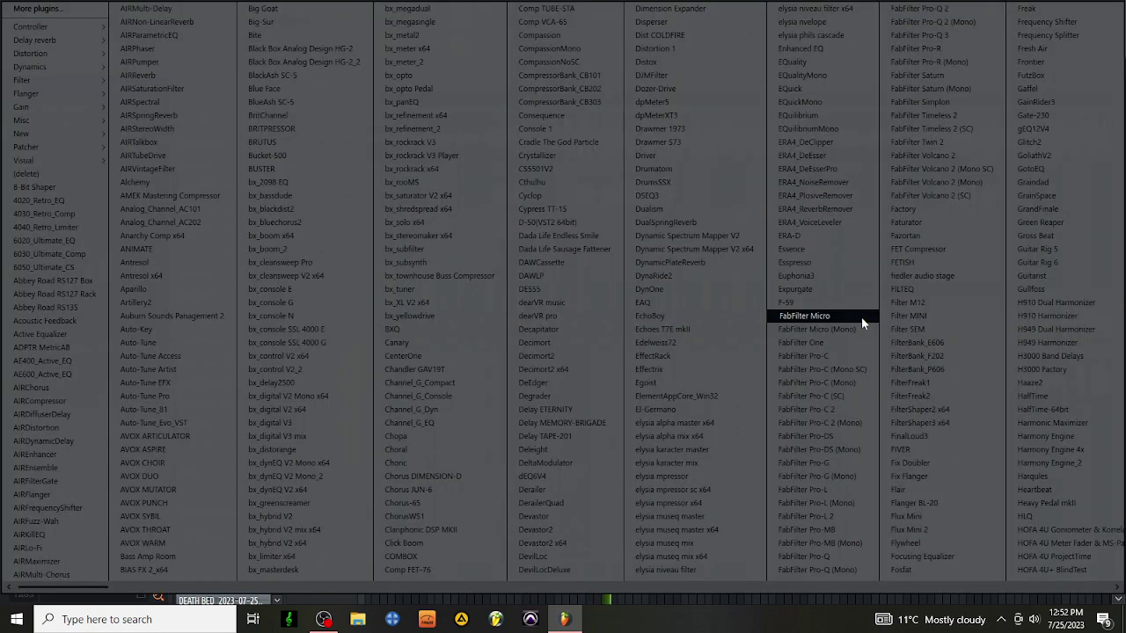
{"action": "scroll", "coordinate": [1074, 342], "scroll_direction": "right", "scroll_amount": 3}
{"action": "scroll", "coordinate": [1053, 249], "scroll_direction": "right", "scroll_amount": 2}
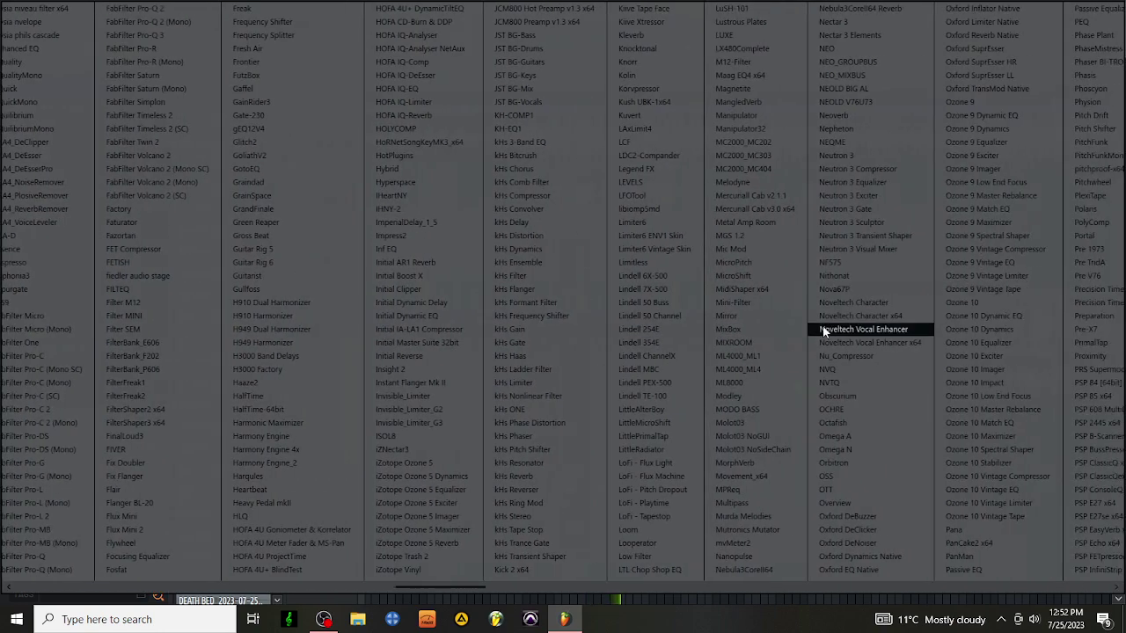
{"action": "left_click", "coordinate": [822, 338]}
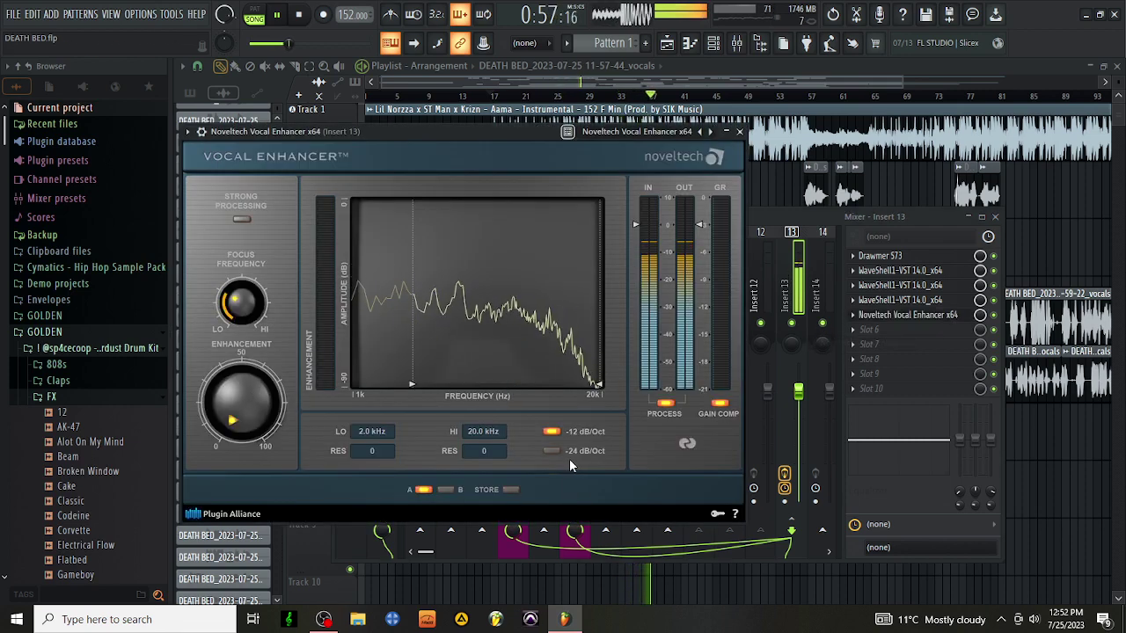
{"action": "left_click_drag", "start_coordinate": [599, 387], "coordinate": [542, 412]}
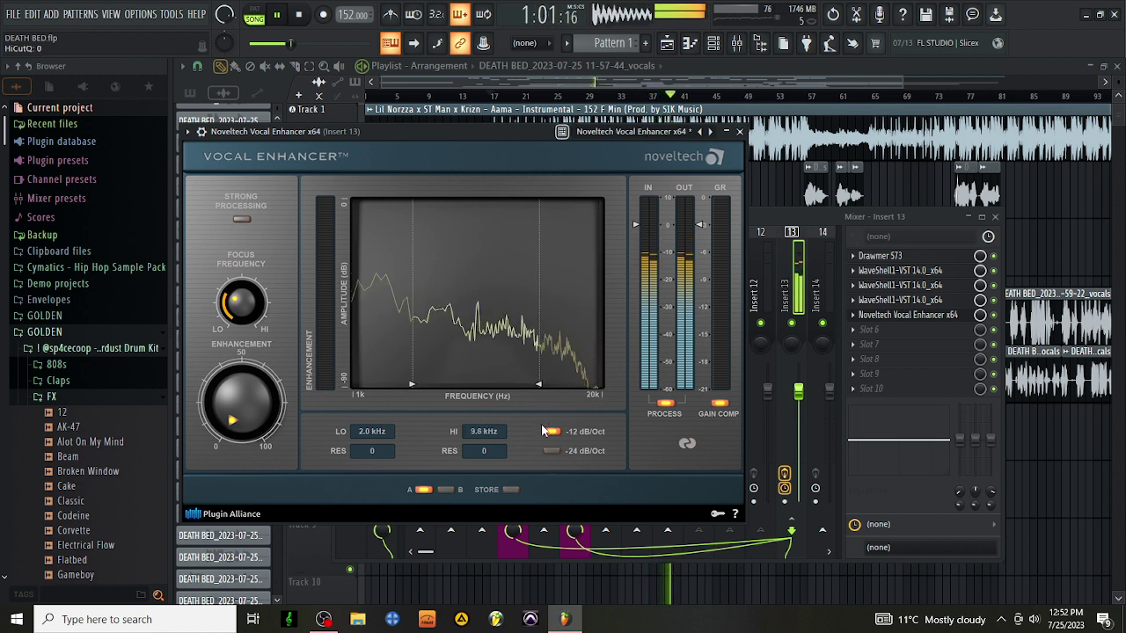
Step: Raise the Vocal Enhancer's enhancement amount on Insert 13, set its HI frequency to 10.0 kHz and close the plugin
{"action": "left_click_drag", "start_coordinate": [235, 411], "coordinate": [243, 398]}
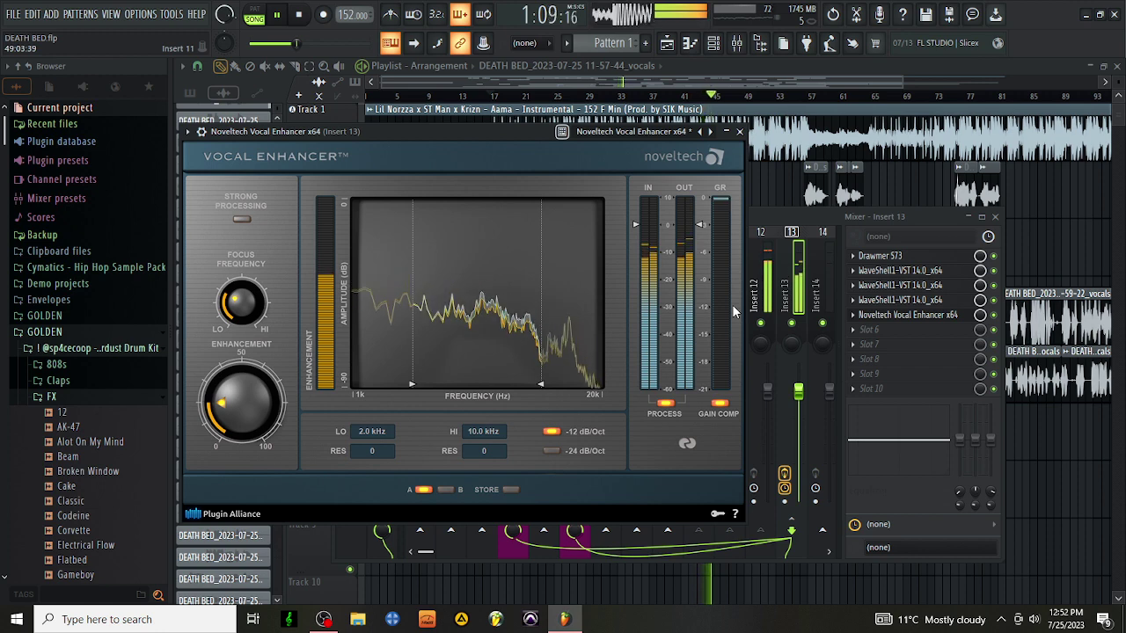
{"action": "left_click", "coordinate": [739, 131]}
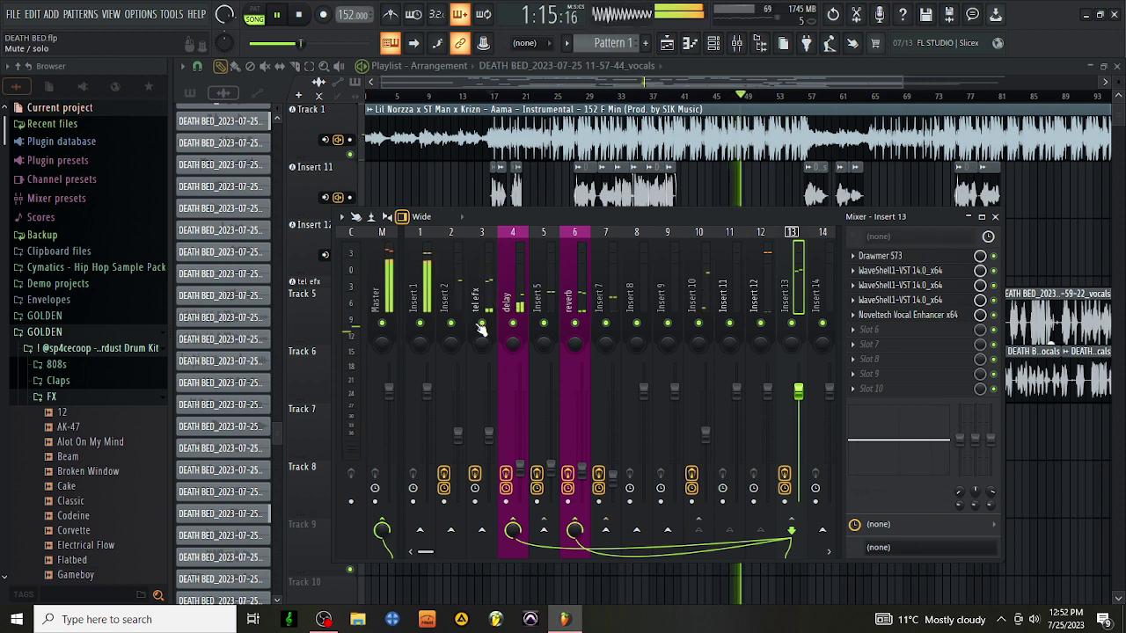
Step: Lower the tel efx mixer track's volume slightly and hide the mixer
{"action": "left_click", "coordinate": [488, 432]}
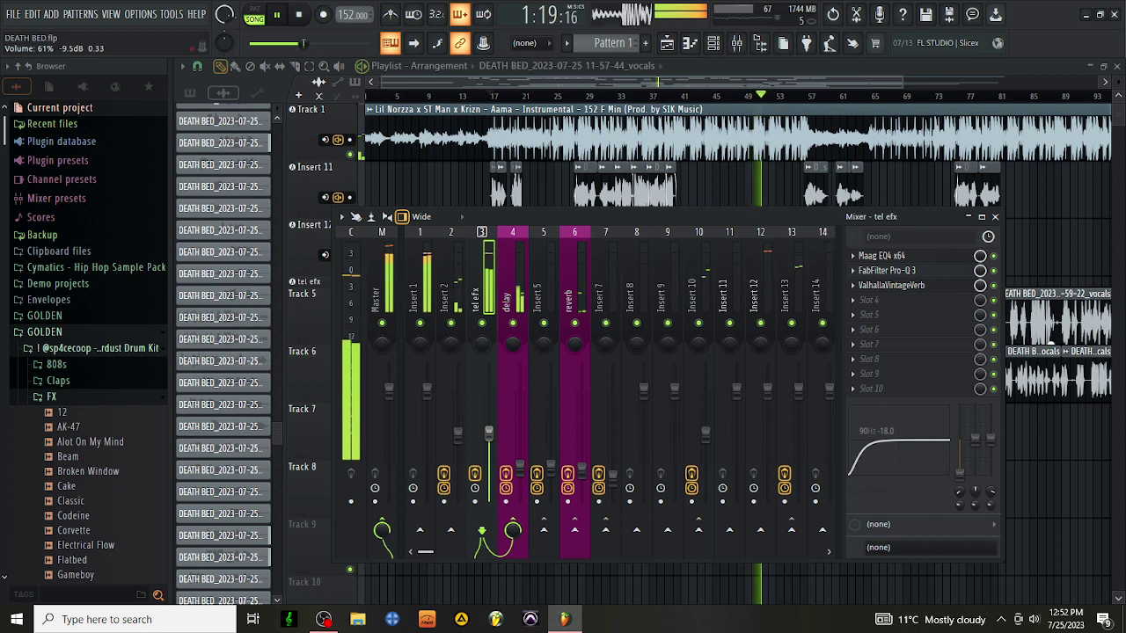
{"action": "scroll", "coordinate": [488, 433], "scroll_direction": "down", "scroll_amount": 1}
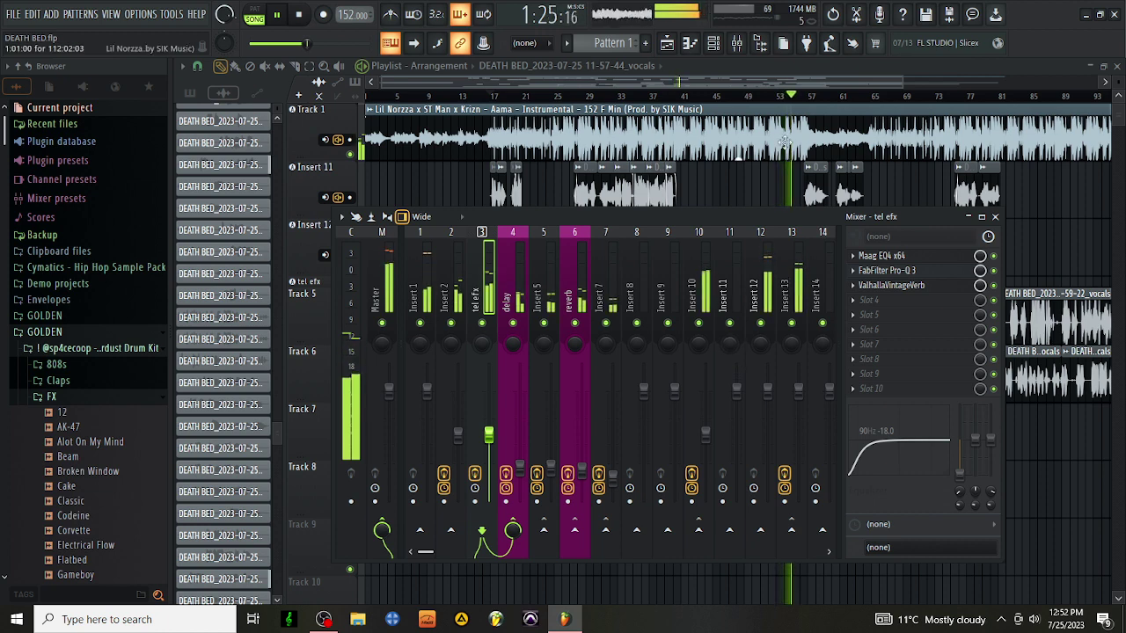
{"action": "key", "text": "F9"}
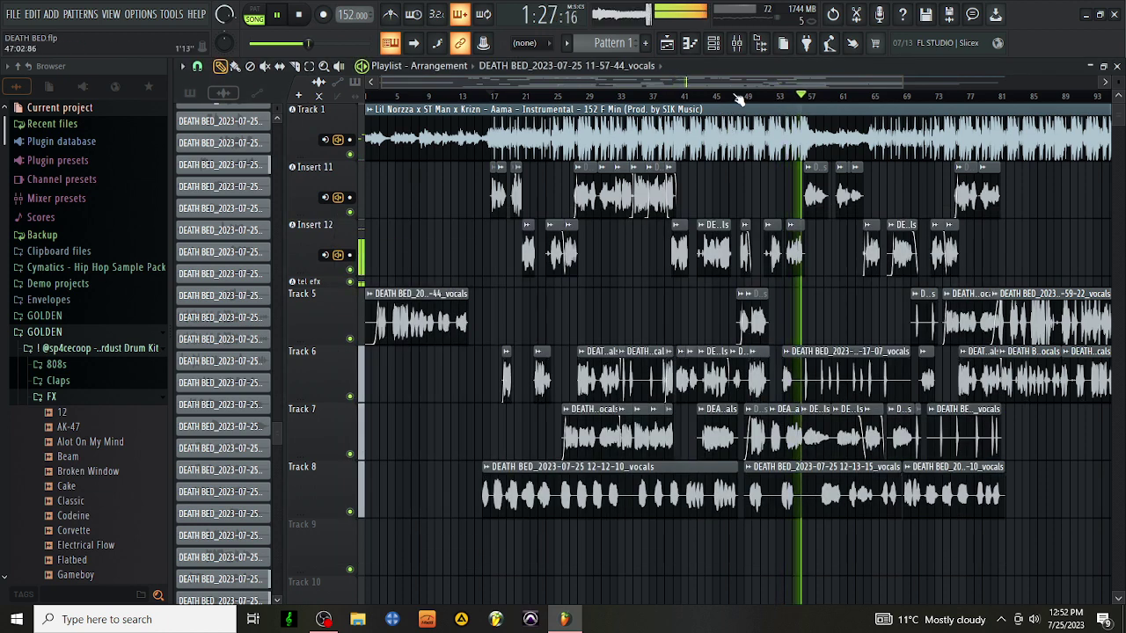
Step: Set the channel volume of the Track 5 vocal clip near bar 49 to 49% (-12.9 dB) and open the Track 6 clip's channel settings
{"action": "left_click", "coordinate": [752, 290]}
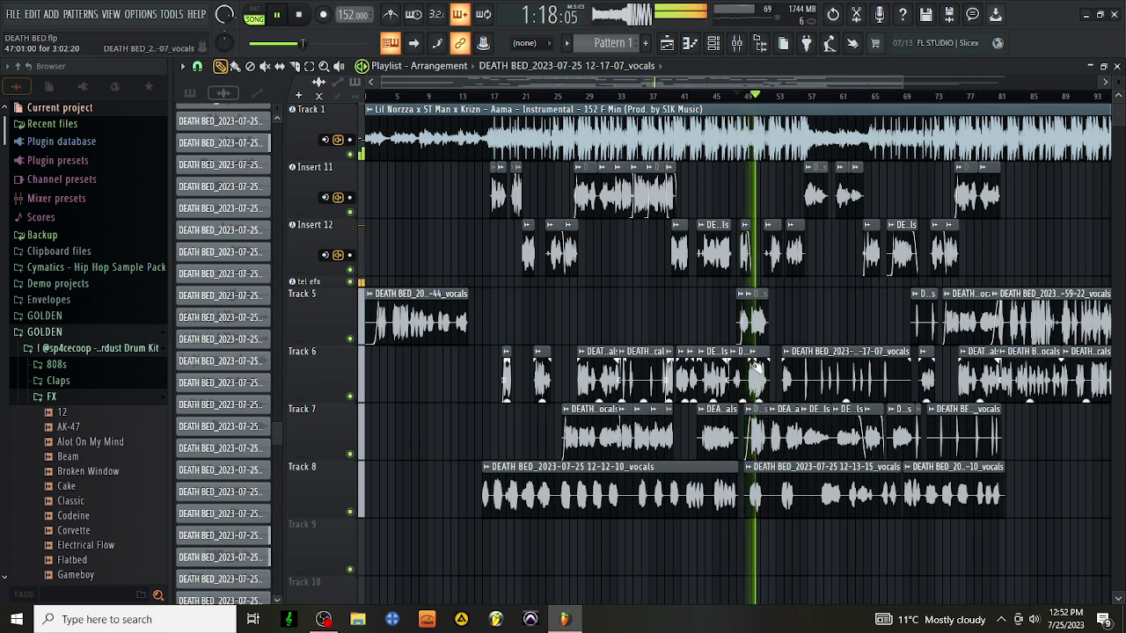
{"action": "double_click", "coordinate": [758, 318]}
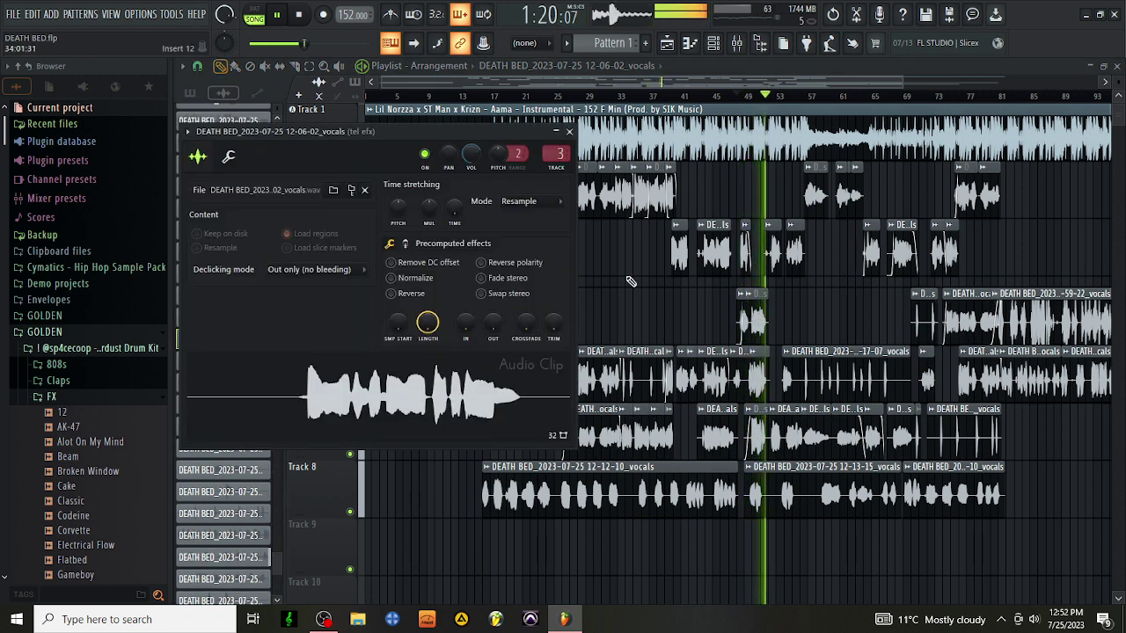
{"action": "key", "text": "F9"}
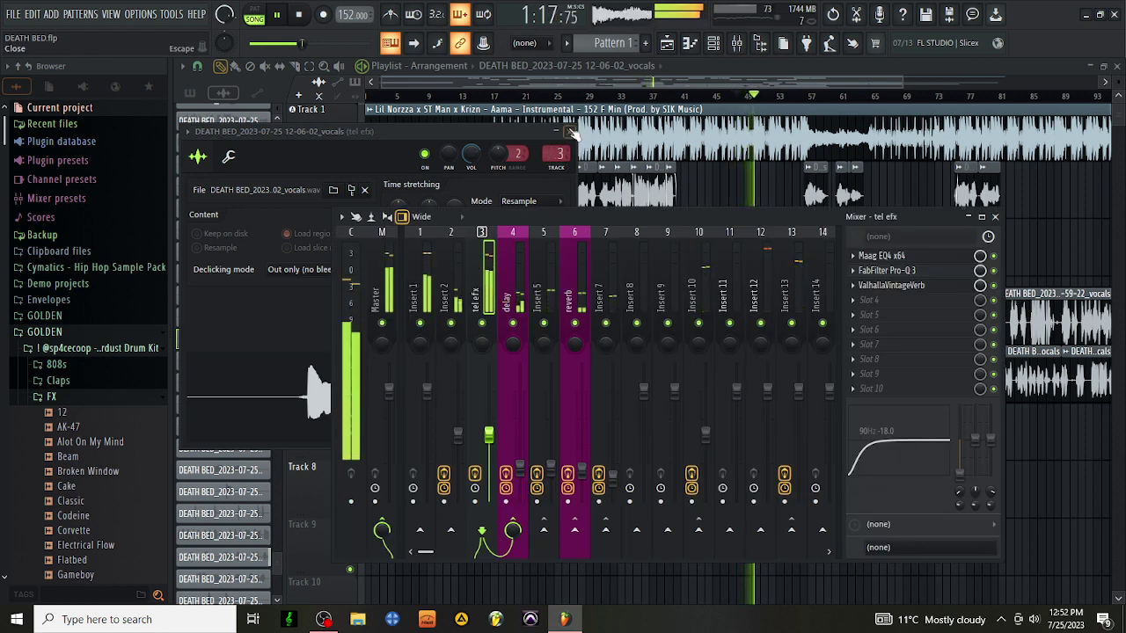
{"action": "left_click", "coordinate": [471, 154]}
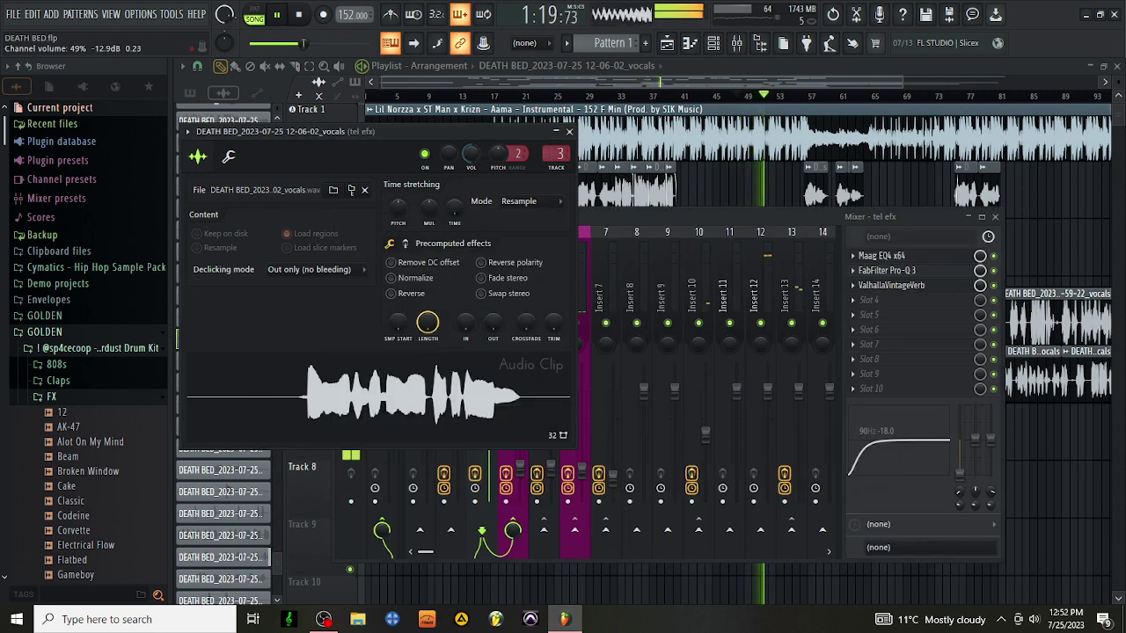
{"action": "left_click", "coordinate": [697, 78]}
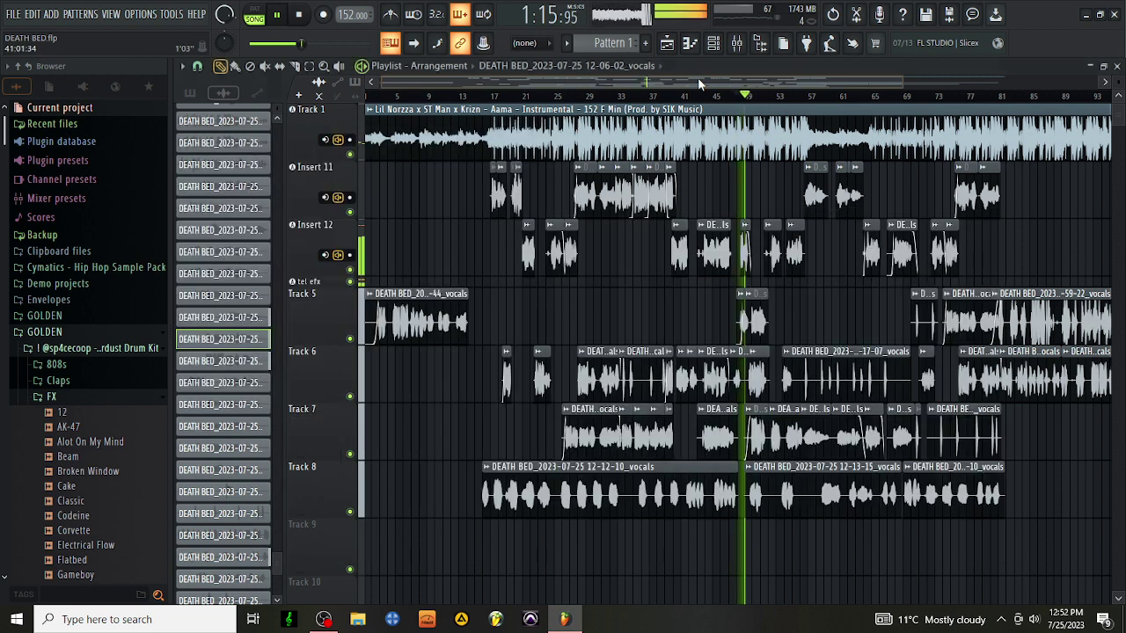
{"action": "double_click", "coordinate": [760, 383]}
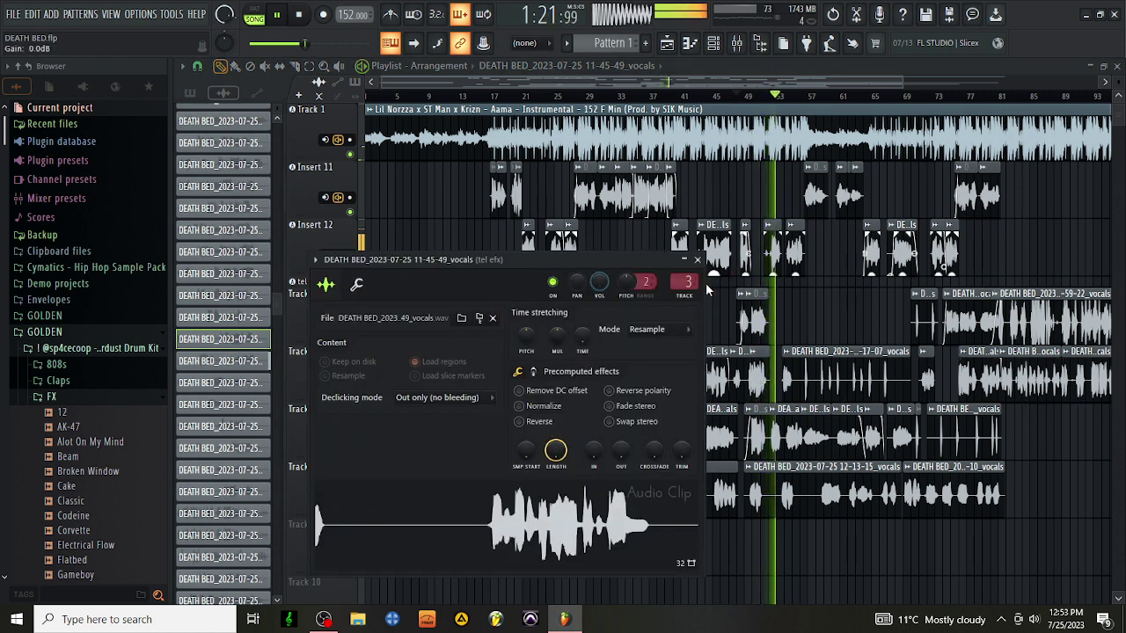
{"action": "scroll", "coordinate": [599, 281], "scroll_direction": "down", "scroll_amount": 3}
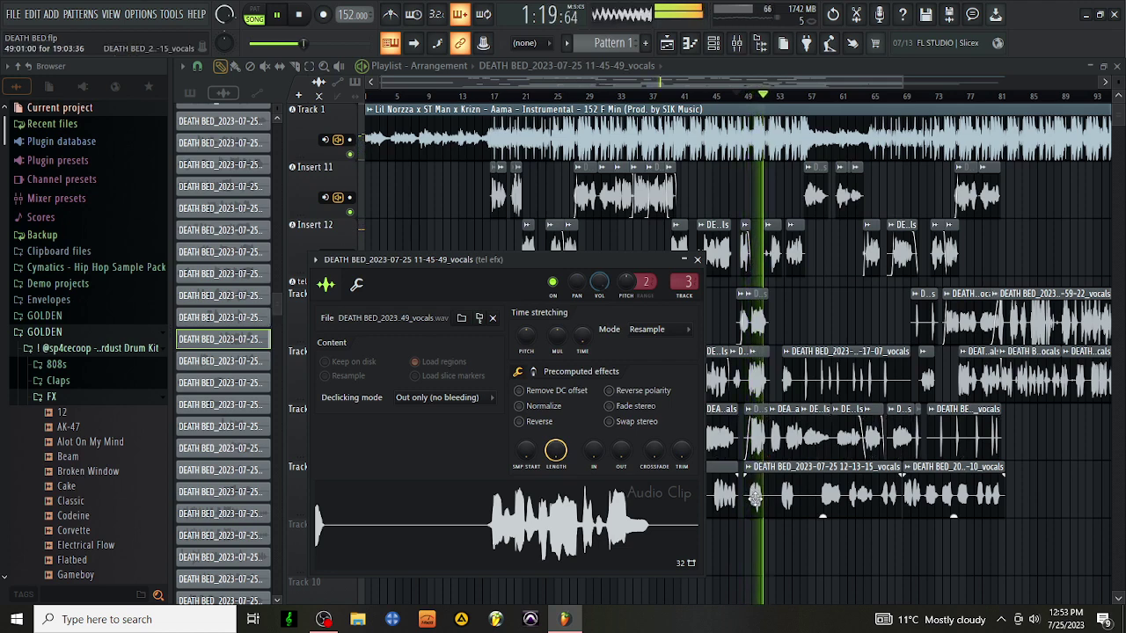
Step: Load Fruity Stereo Shaper in effect slot 4 of Insert 2 and close the plugin
{"action": "left_click", "coordinate": [738, 44]}
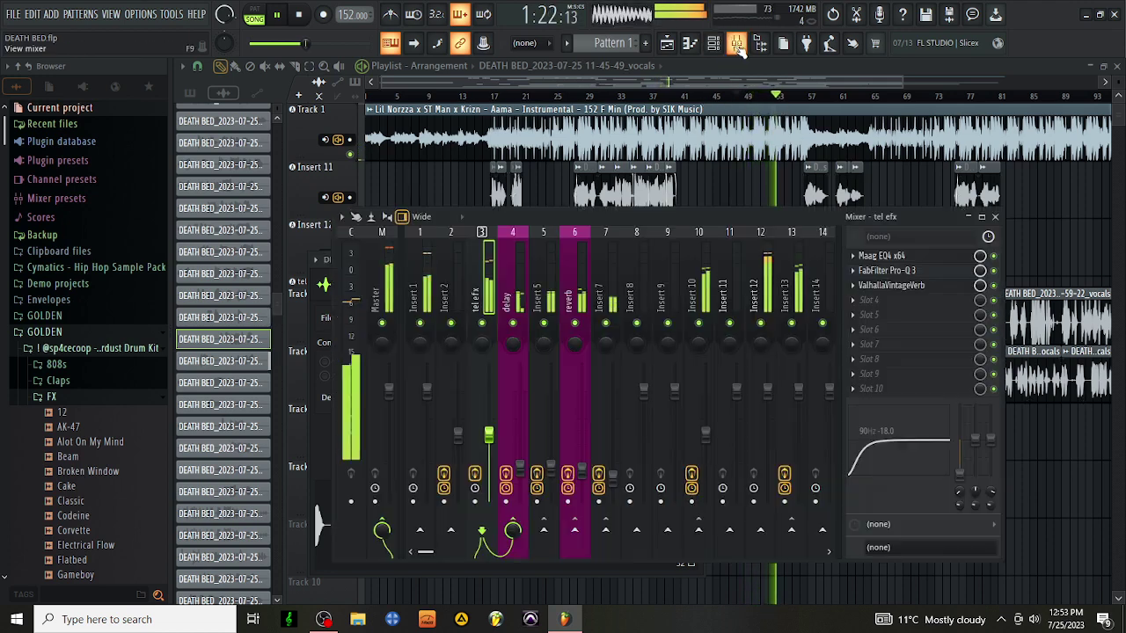
{"action": "left_click", "coordinate": [443, 299]}
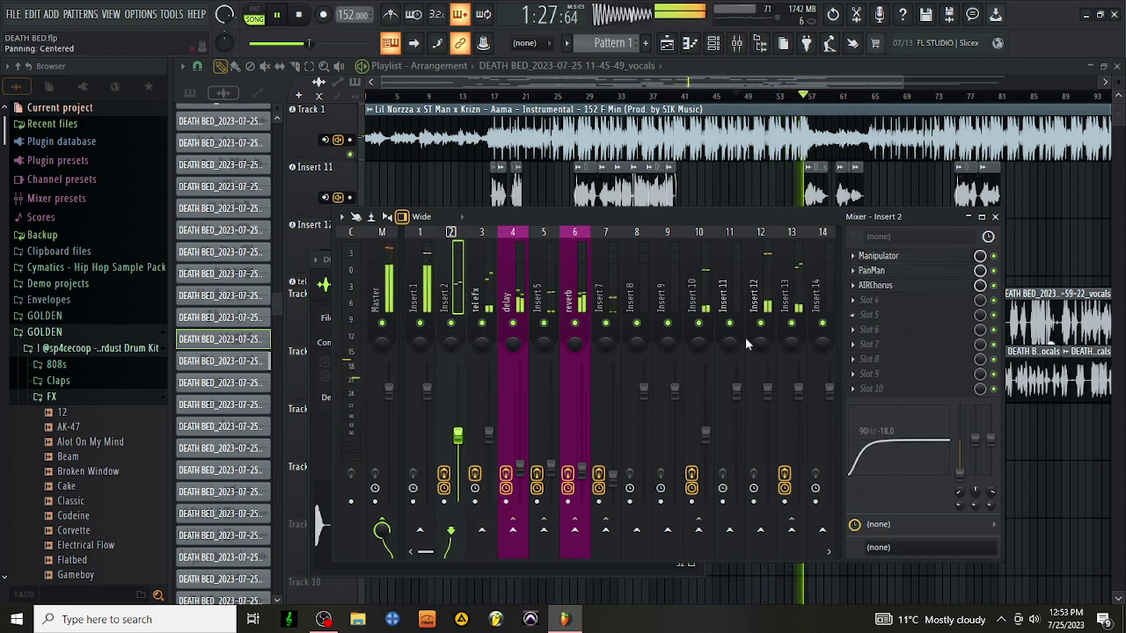
{"action": "left_click", "coordinate": [854, 308]}
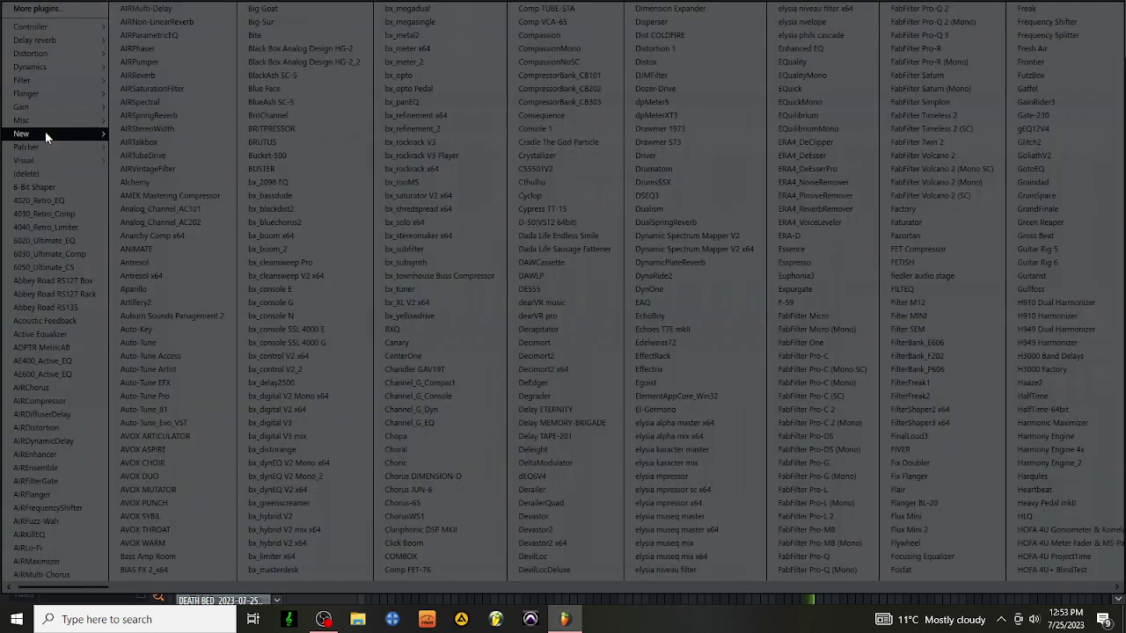
{"action": "mouse_move", "coordinate": [50, 109]}
{"action": "left_click", "coordinate": [174, 162]}
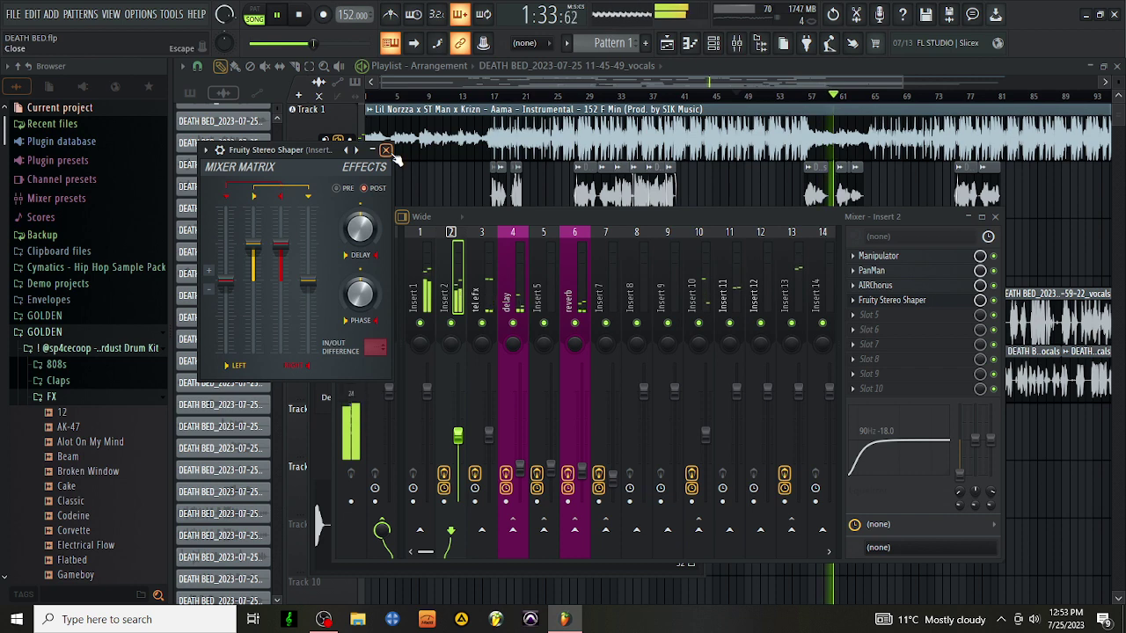
{"action": "left_click", "coordinate": [390, 146]}
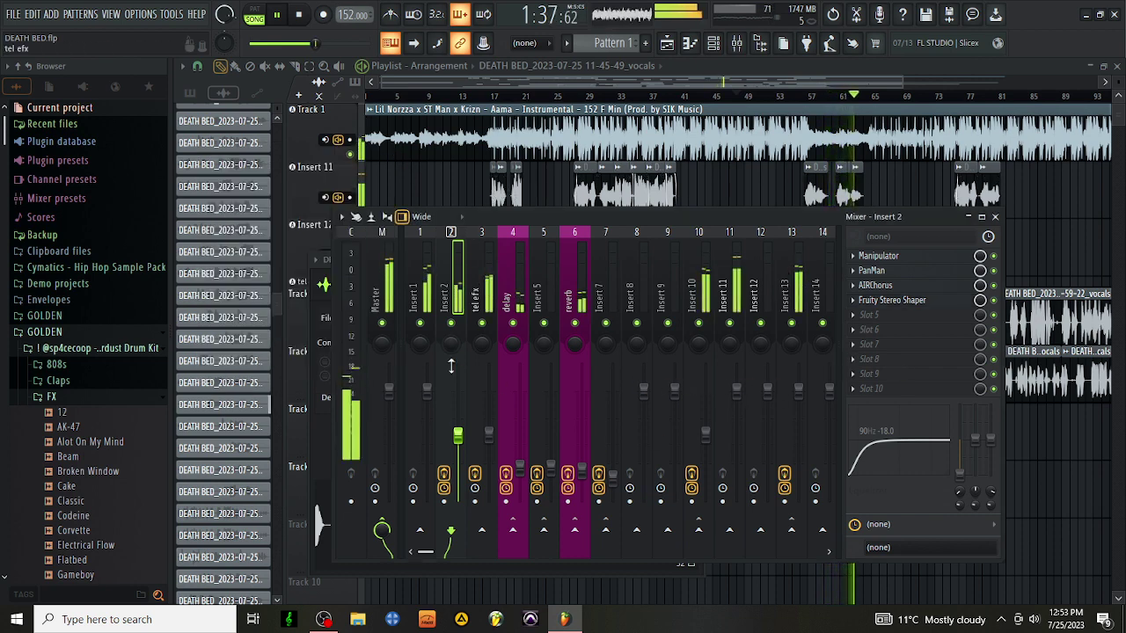
Step: Load the mixer track preset "gabila beat magic" on Insert 1
{"action": "right_click", "coordinate": [428, 289]}
{"action": "left_click", "coordinate": [482, 266]}
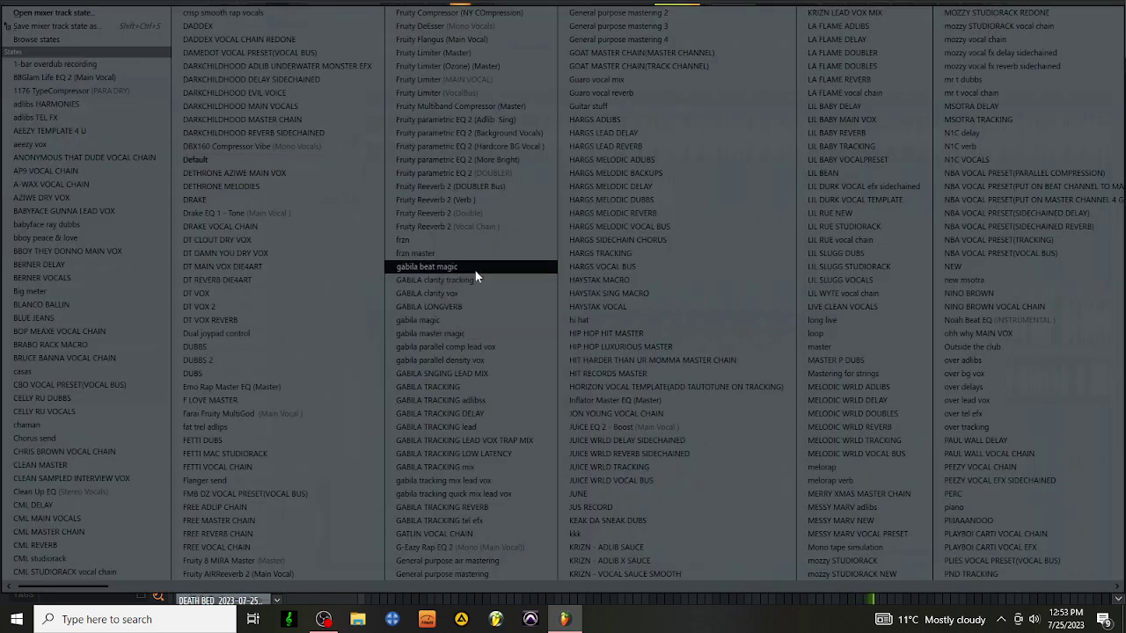
{"action": "left_click", "coordinate": [474, 269]}
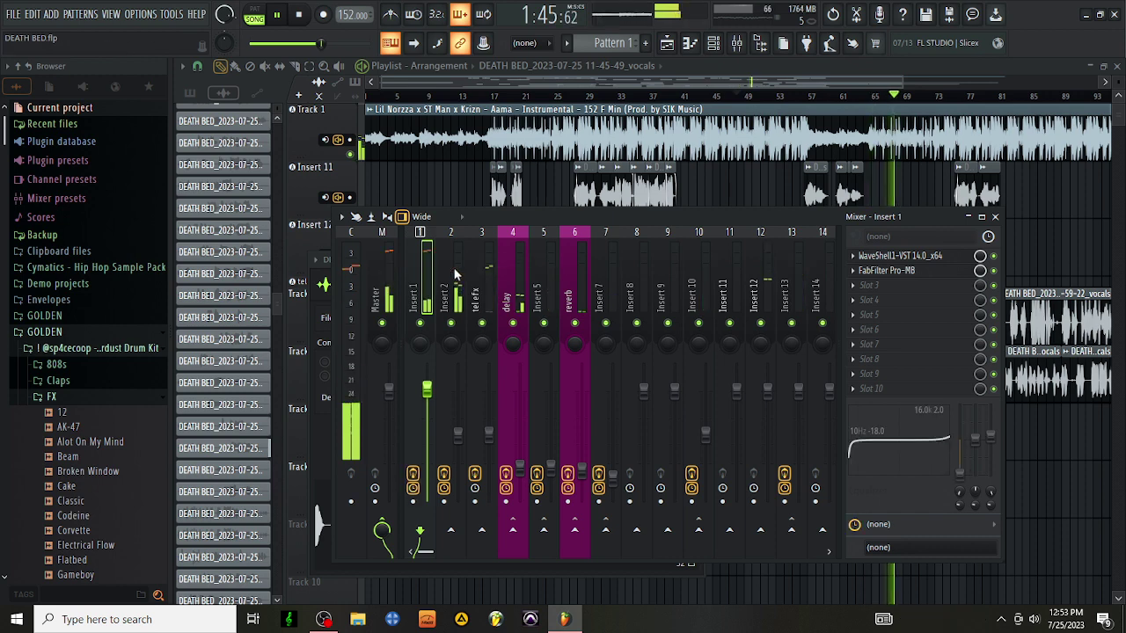
Step: Load the mixer track preset "gabila master magic" on the Master track
{"action": "right_click", "coordinate": [391, 283]}
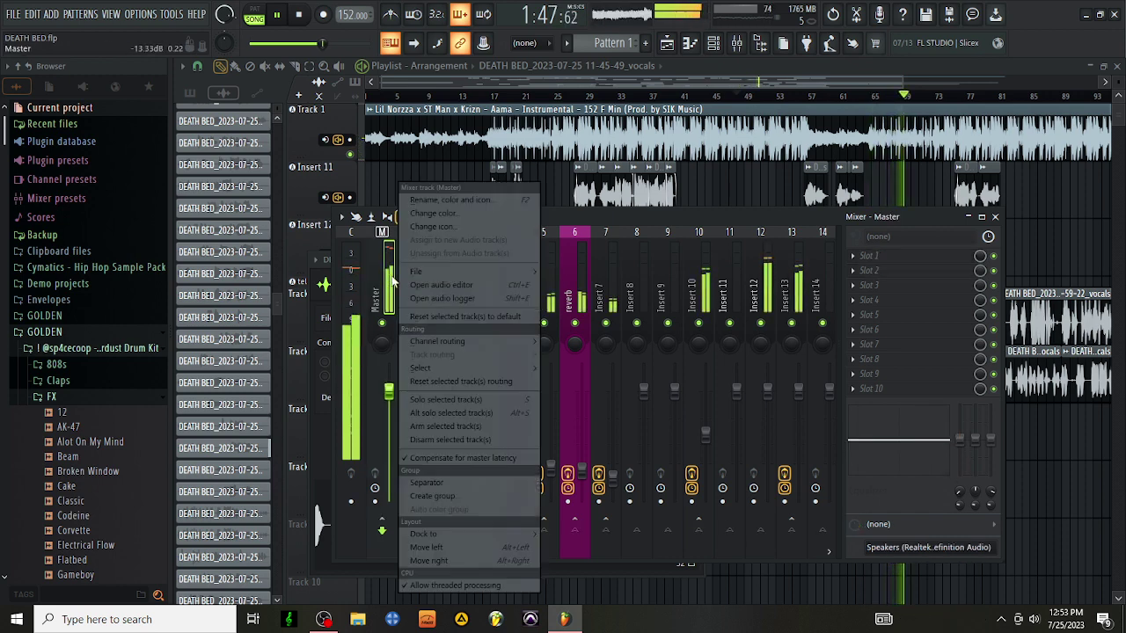
{"action": "left_click", "coordinate": [466, 269]}
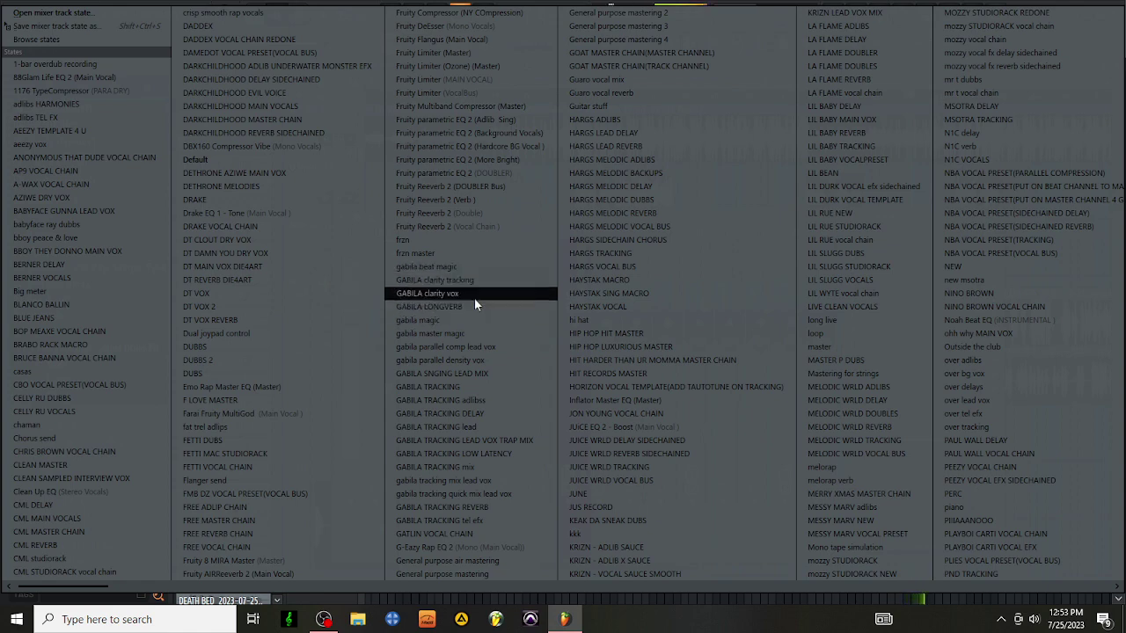
{"action": "left_click", "coordinate": [466, 333]}
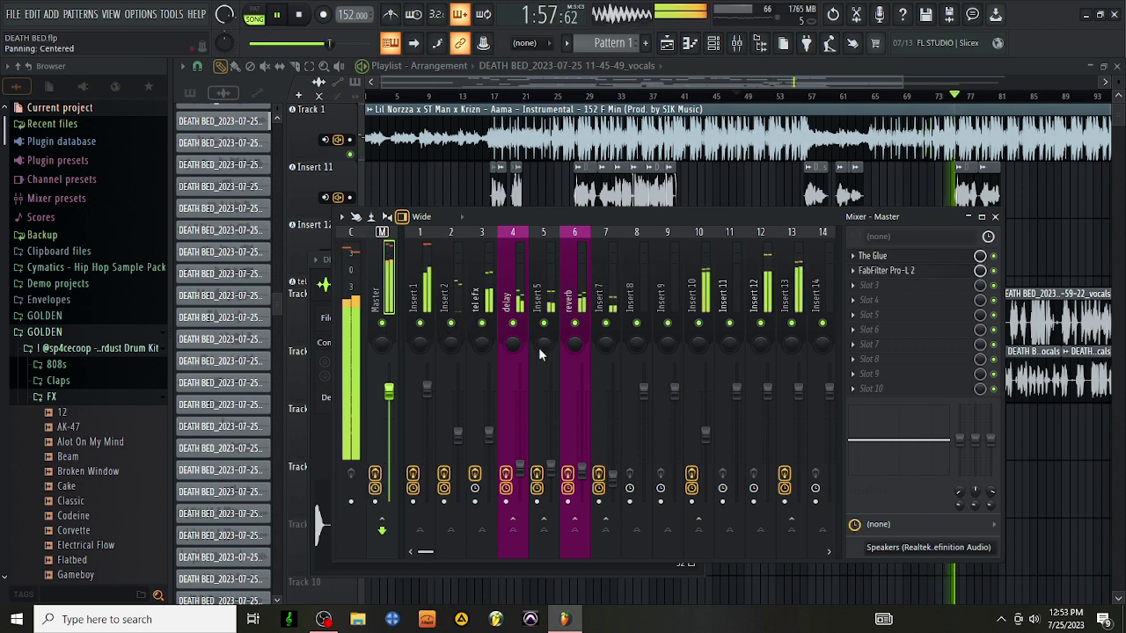
Step: Set the project's timebase to 24 PPQ and close the project settings
{"action": "left_click", "coordinate": [145, 14]}
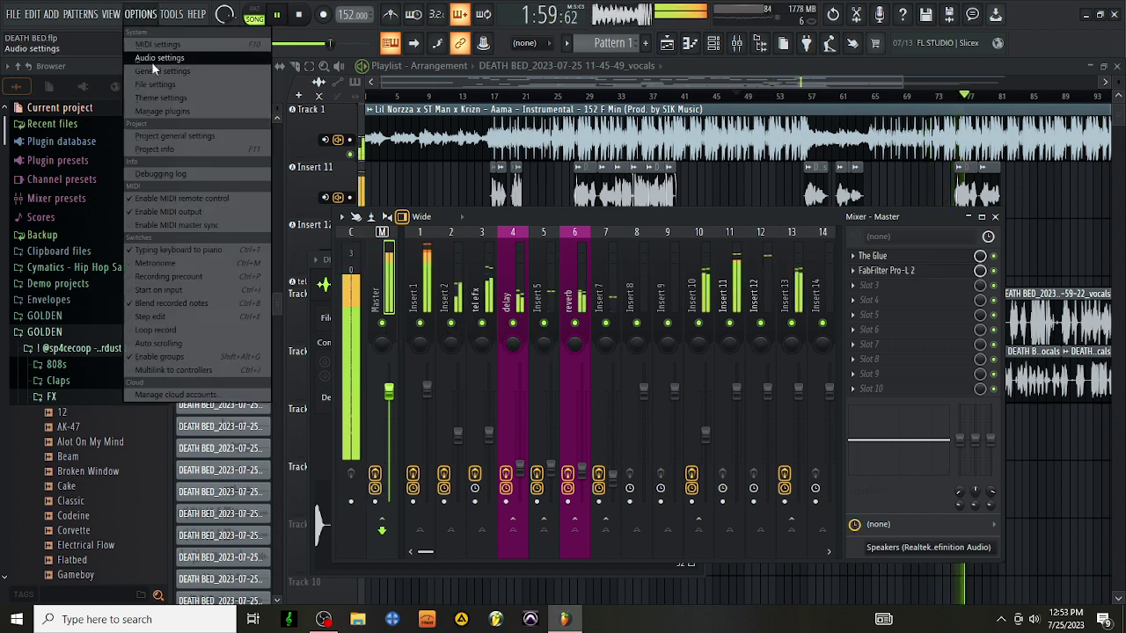
{"action": "left_click", "coordinate": [174, 136]}
{"action": "left_click", "coordinate": [366, 190]}
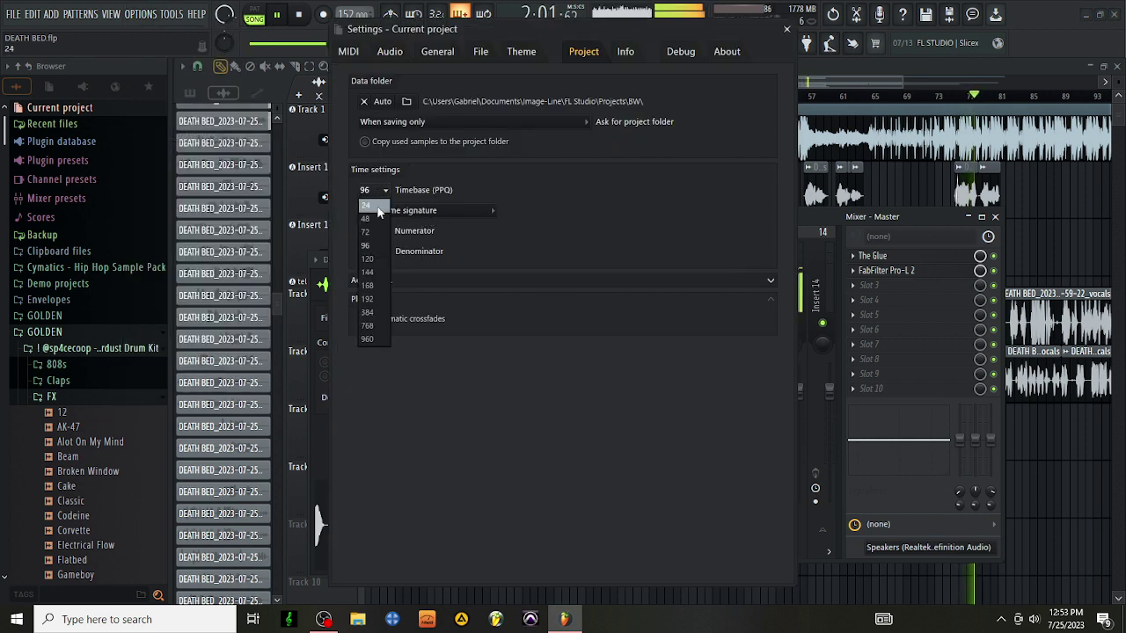
{"action": "left_click", "coordinate": [370, 205]}
{"action": "left_click", "coordinate": [667, 354]}
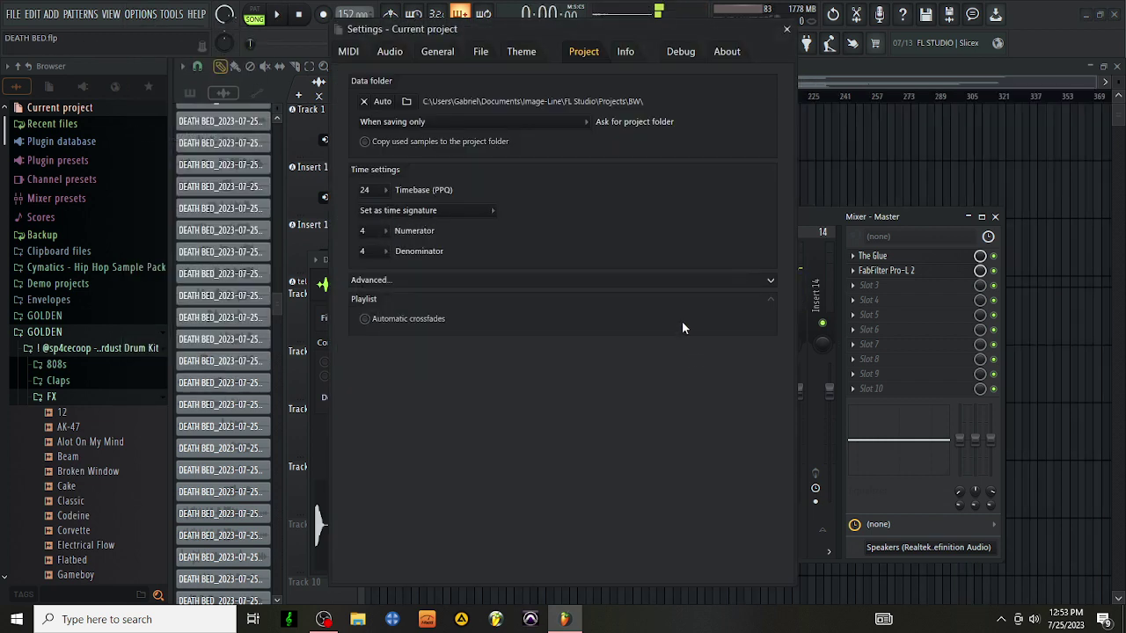
{"action": "left_click", "coordinate": [789, 30]}
Step: Restart playback and extend the end of the Track 1 instrumental clip to about bar 114 in the playlist
{"action": "key", "text": "space"}
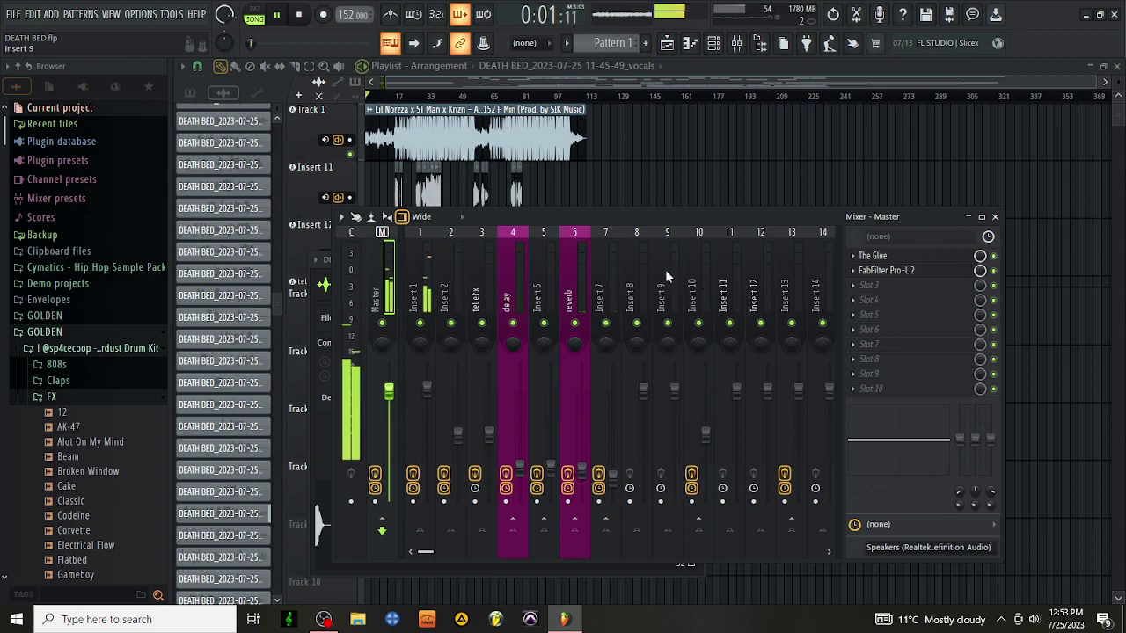
{"action": "left_click", "coordinate": [1099, 83]}
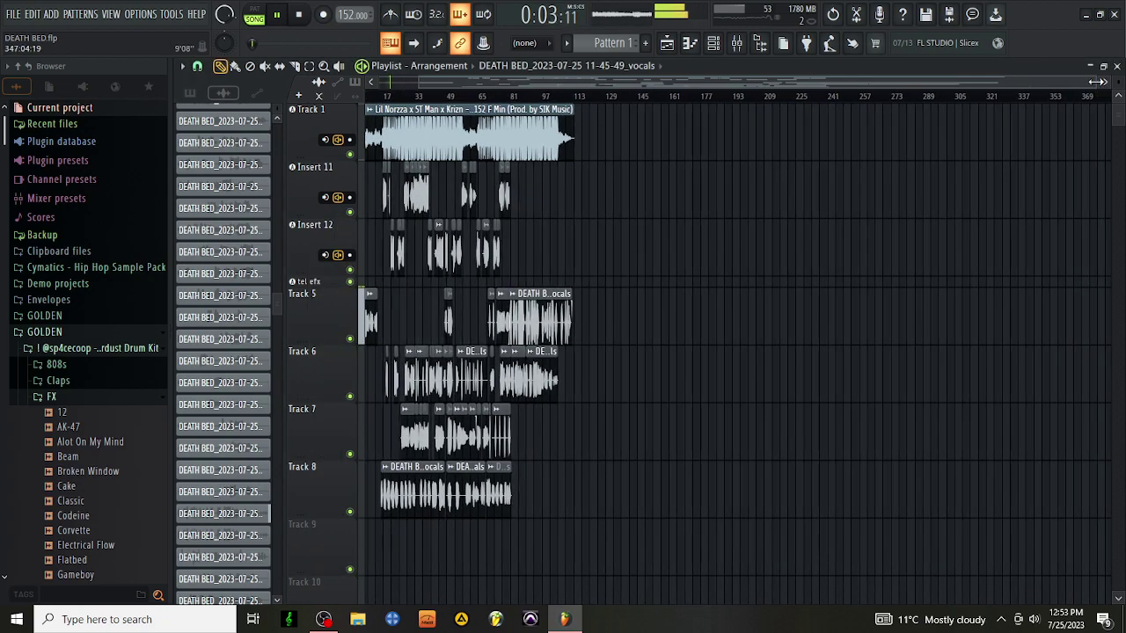
{"action": "left_click_drag", "start_coordinate": [1093, 81], "coordinate": [1006, 157]}
{"action": "scroll", "coordinate": [1001, 155], "scroll_direction": "down", "scroll_amount": 1}
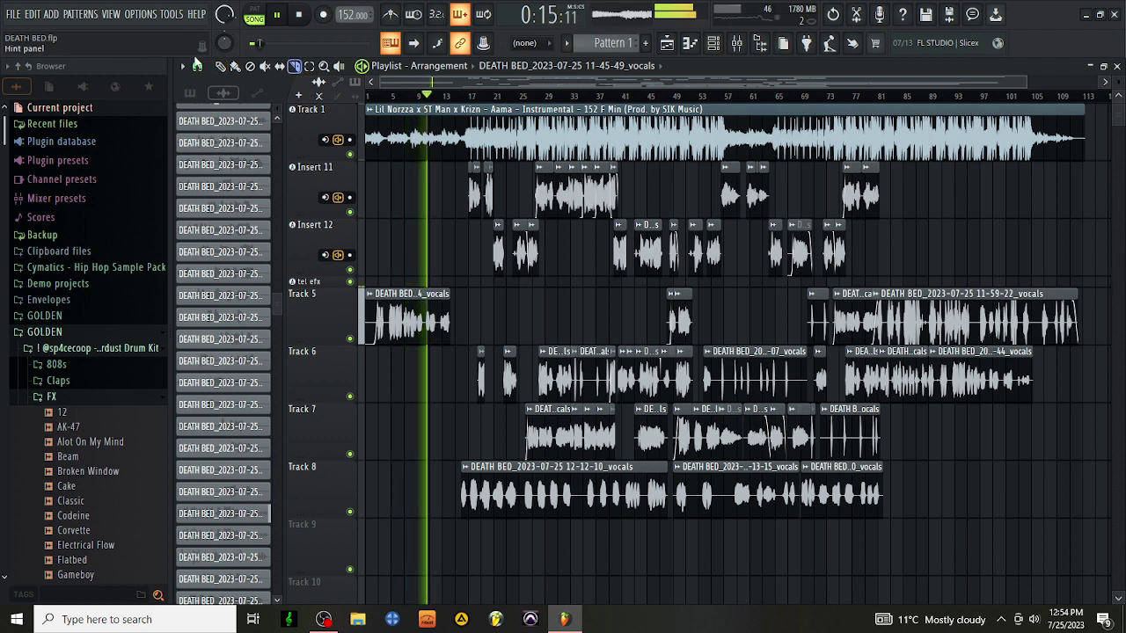
{"action": "left_click", "coordinate": [220, 66]}
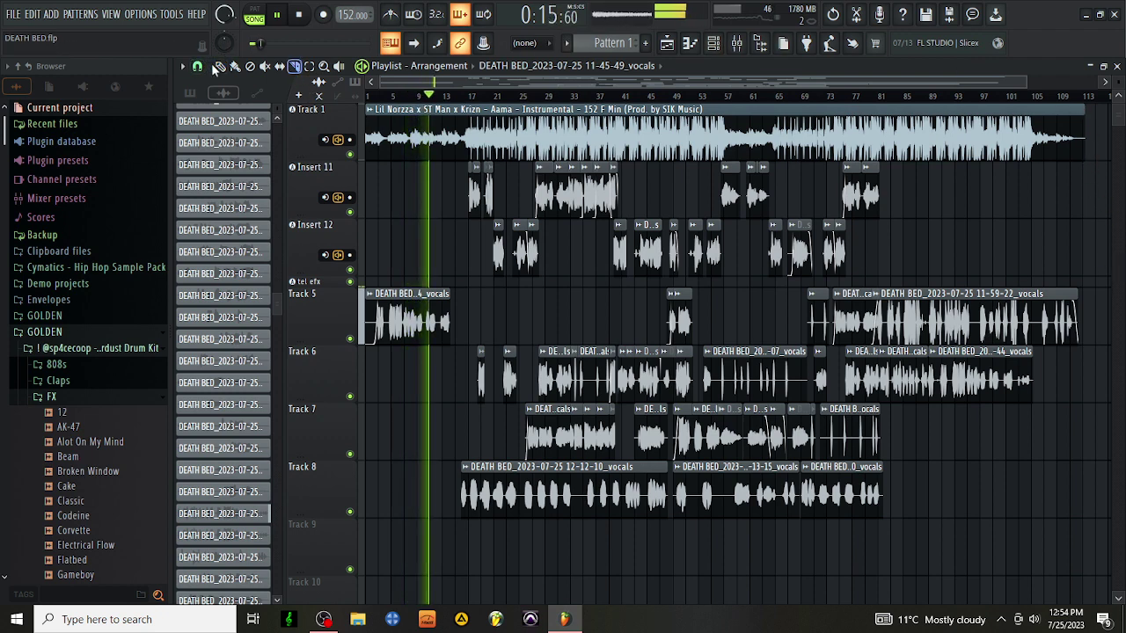
{"action": "left_click", "coordinate": [1095, 115]}
{"action": "key", "text": "c"}
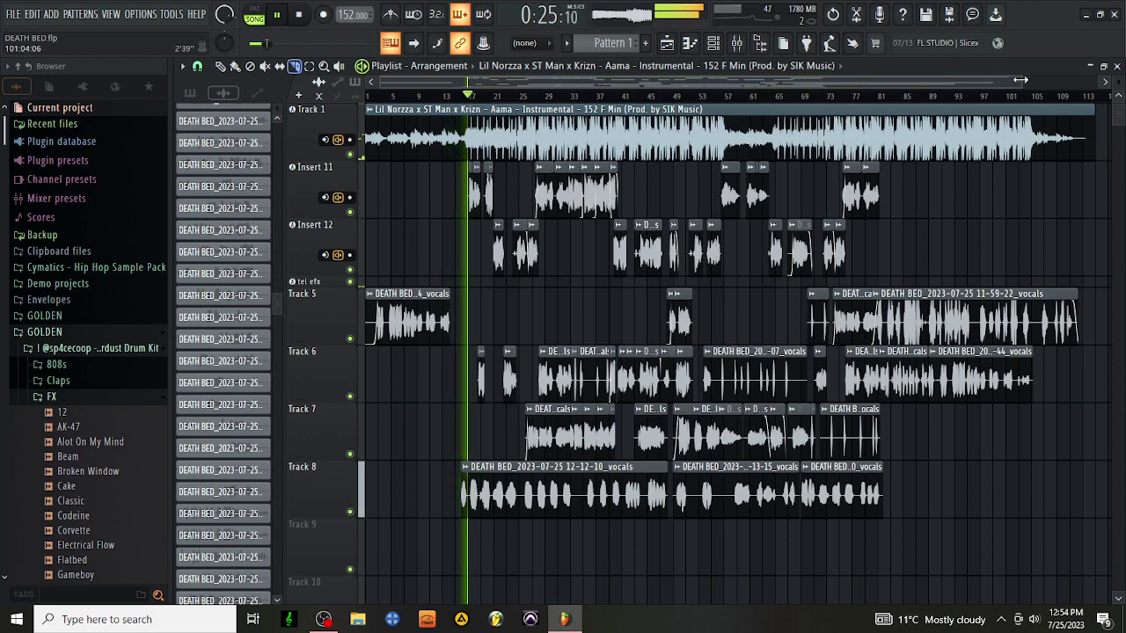
{"action": "left_click_drag", "start_coordinate": [1010, 82], "coordinate": [1006, 85]}
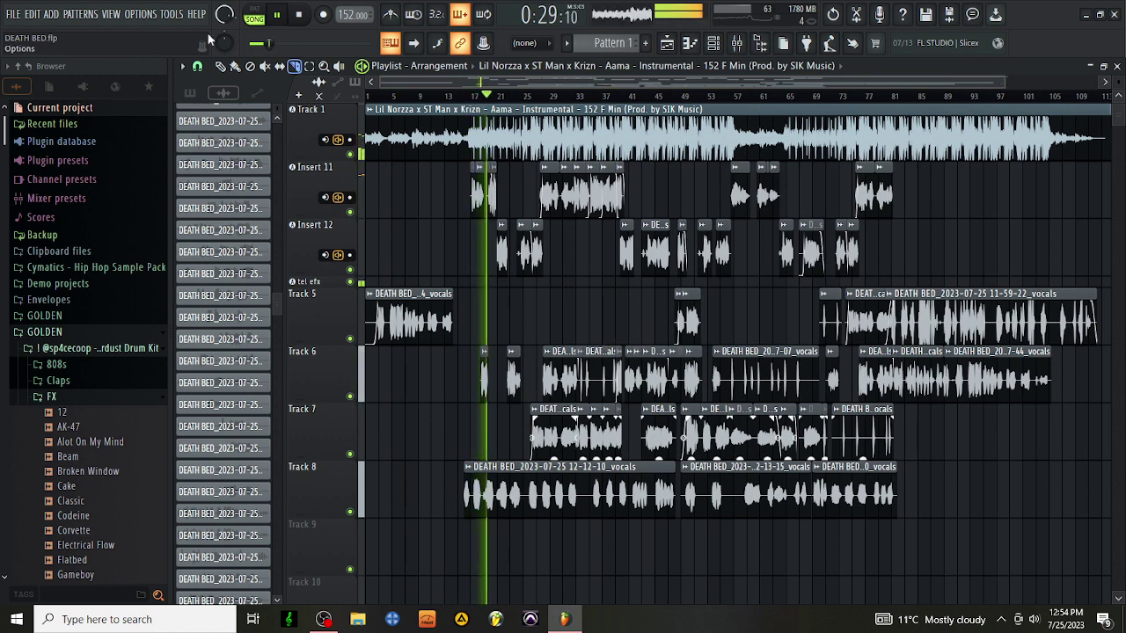
{"action": "key", "text": "p"}
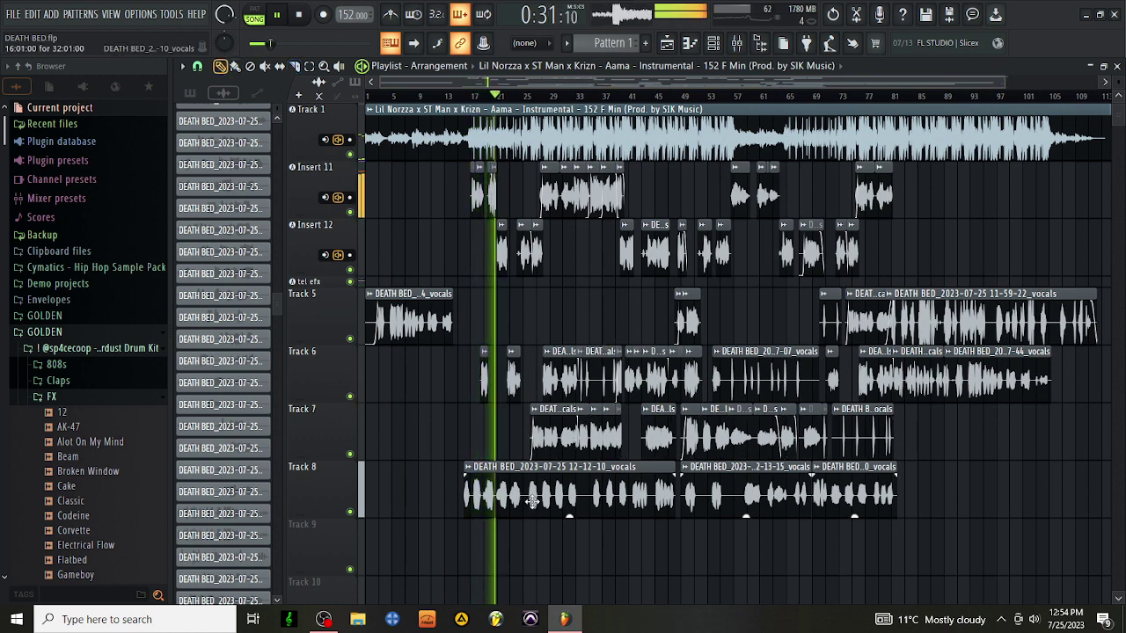
Step: Open the Virtual Mix Rack inside the WaveShell StudioRack chain on mixer track Insert 10
{"action": "left_click", "coordinate": [736, 44]}
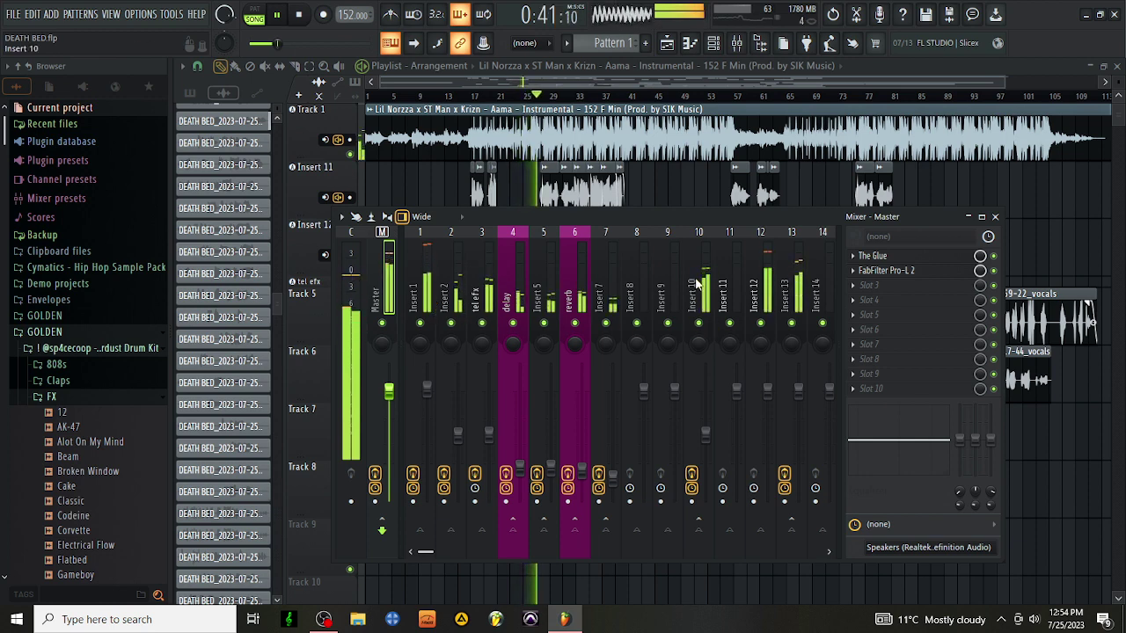
{"action": "left_click", "coordinate": [766, 290]}
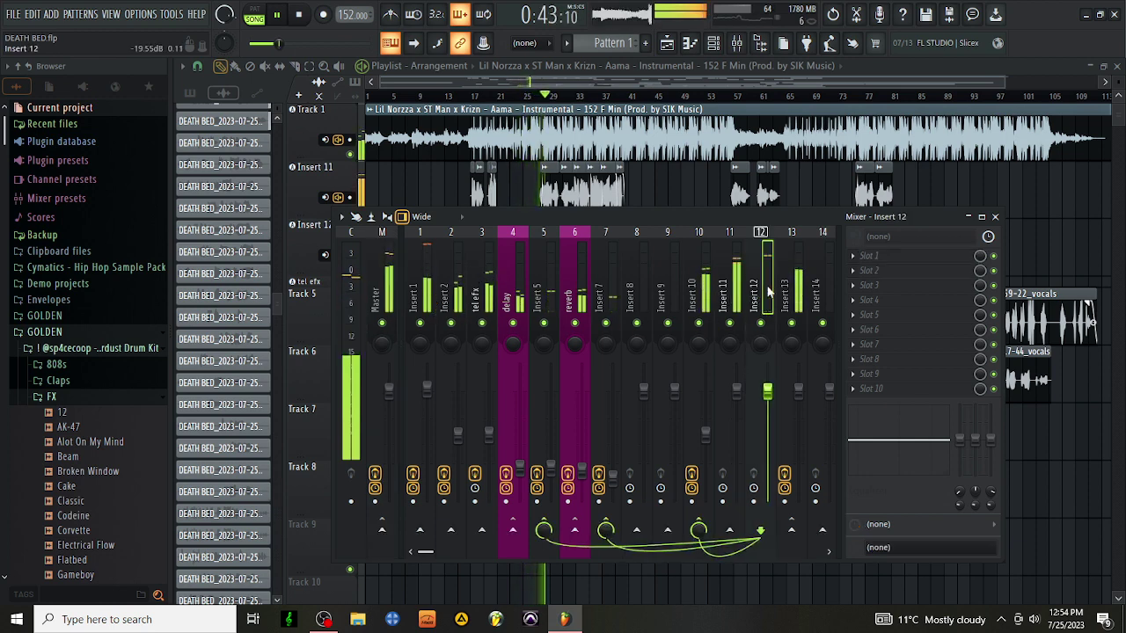
{"action": "left_click", "coordinate": [695, 284]}
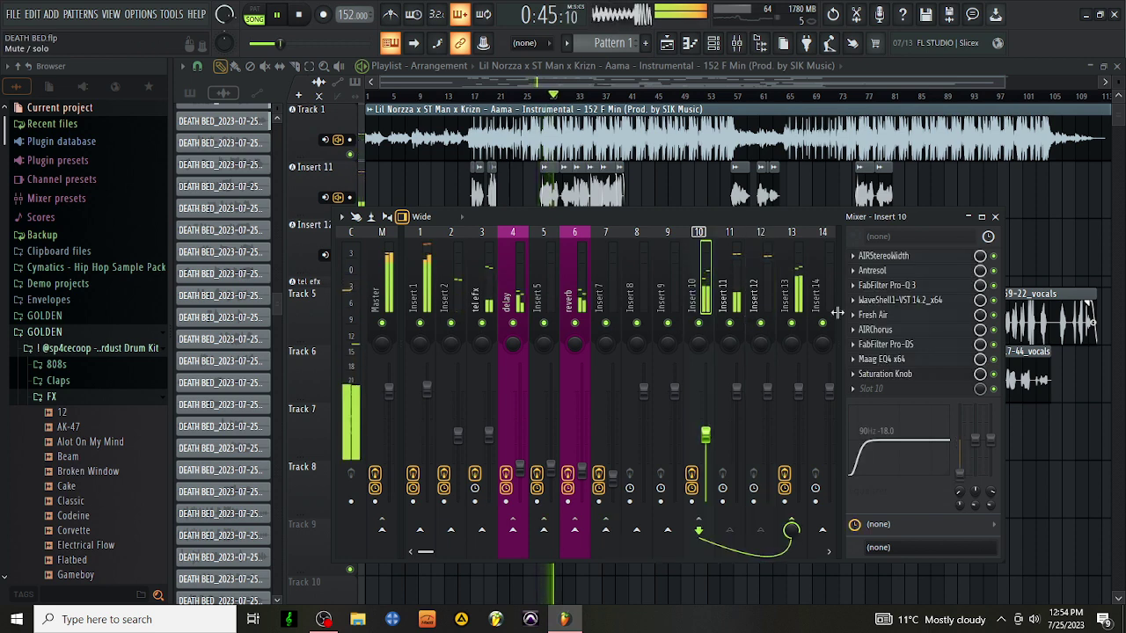
{"action": "left_click", "coordinate": [923, 300]}
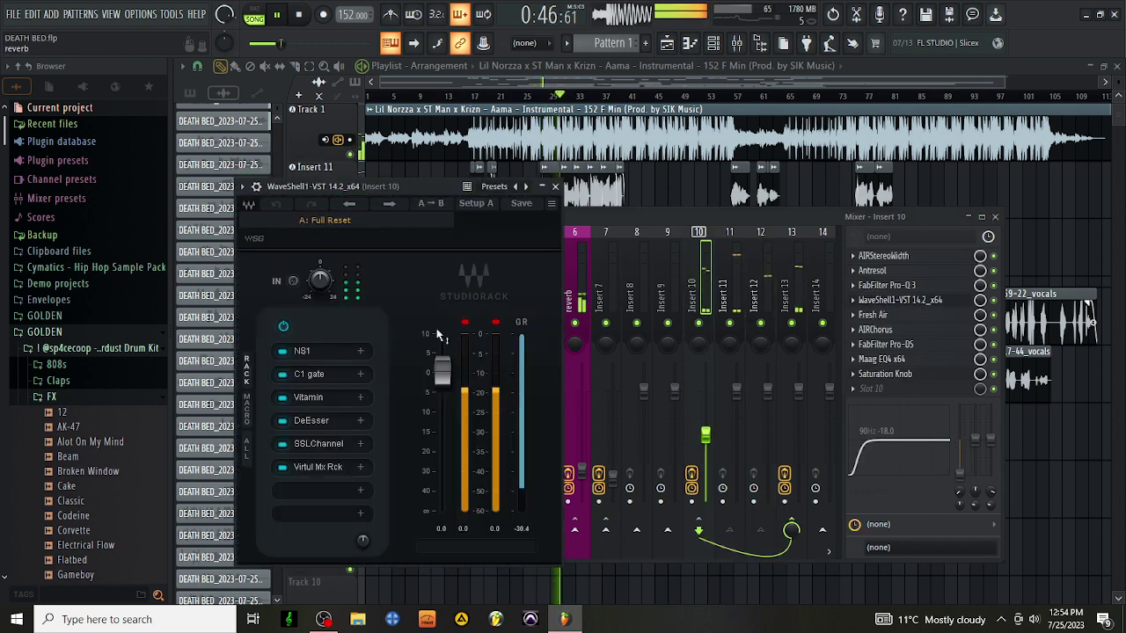
{"action": "left_click", "coordinate": [323, 467]}
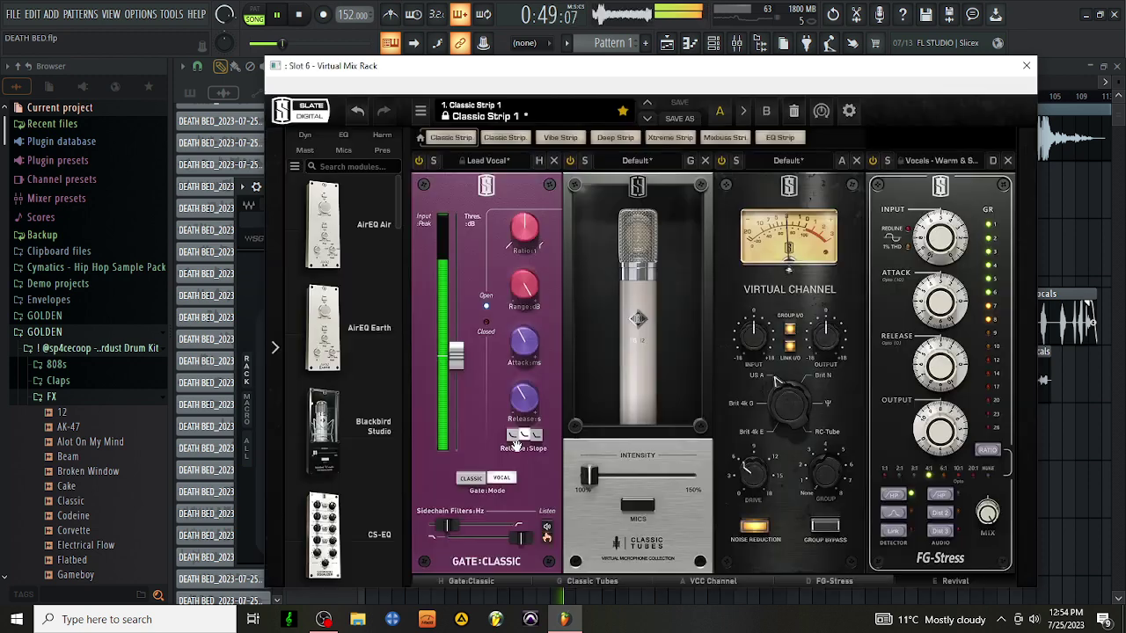
Step: Audition the FG-47, FG-67 and FG-251 microphone models in the Virtual Mix Rack, choose FG-47 and close the rack
{"action": "left_click", "coordinate": [651, 509]}
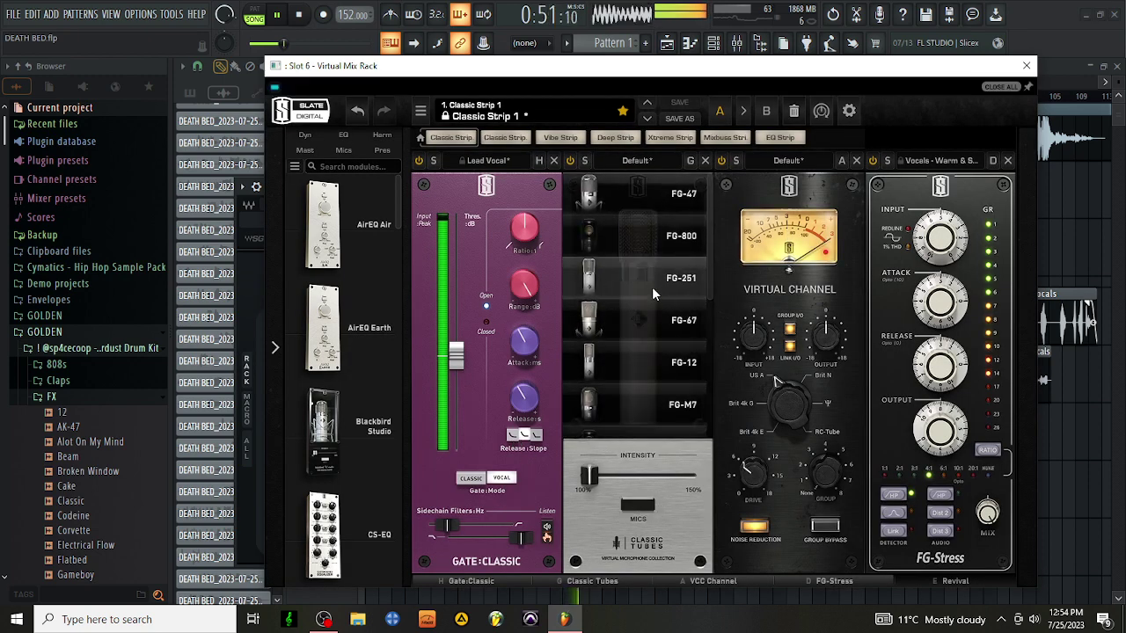
{"action": "left_click", "coordinate": [644, 197]}
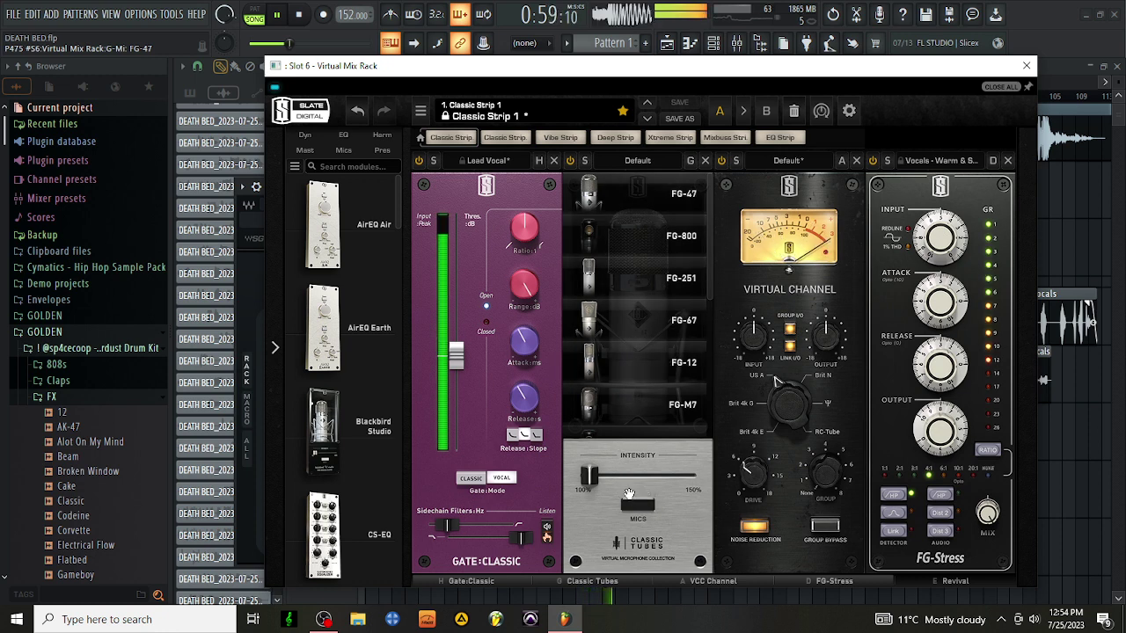
{"action": "left_click", "coordinate": [661, 333]}
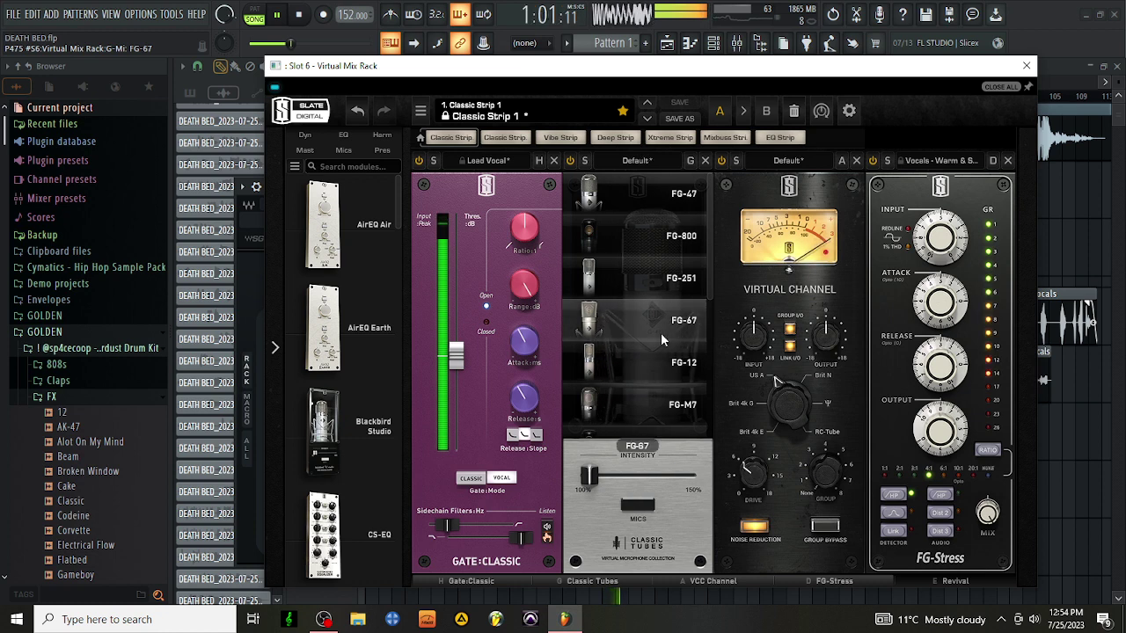
{"action": "left_click", "coordinate": [649, 272]}
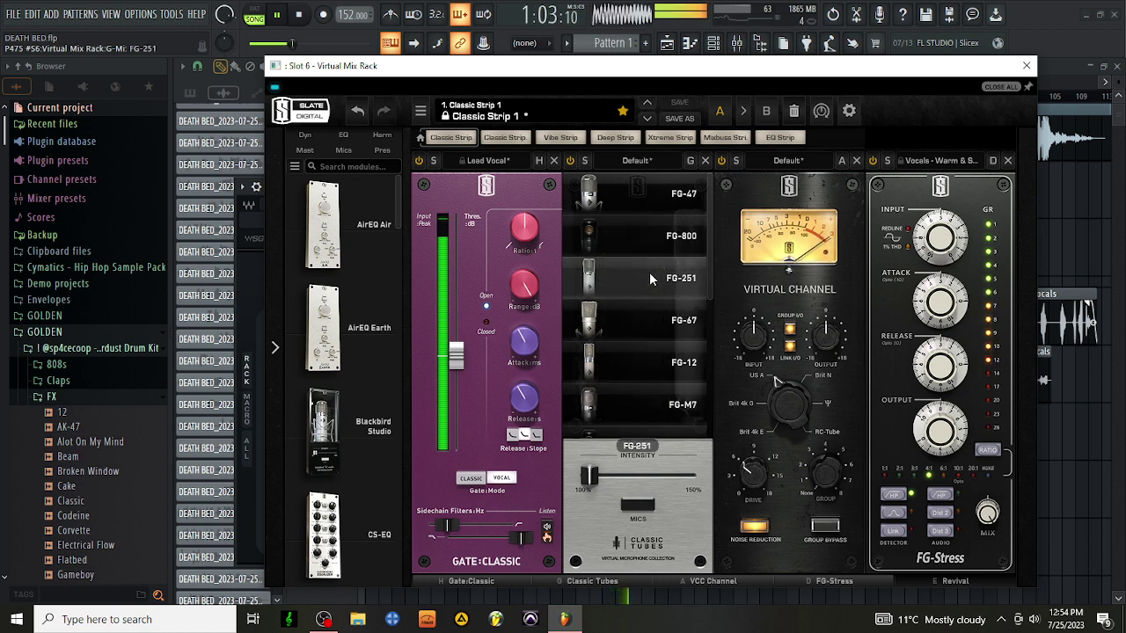
{"action": "left_click", "coordinate": [656, 210]}
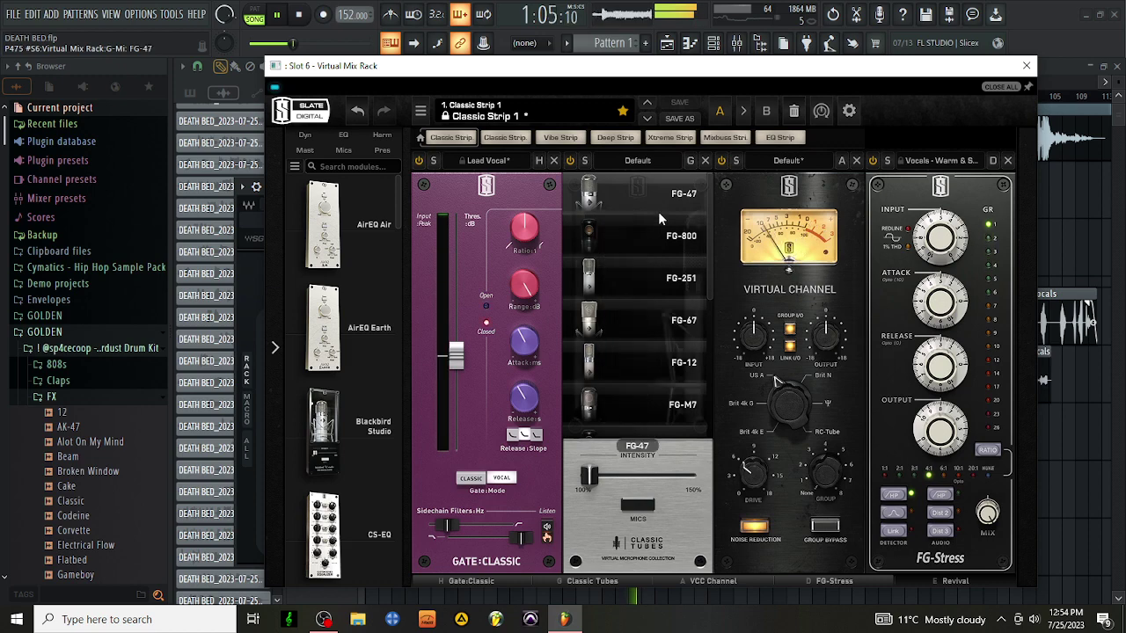
{"action": "left_click", "coordinate": [635, 508]}
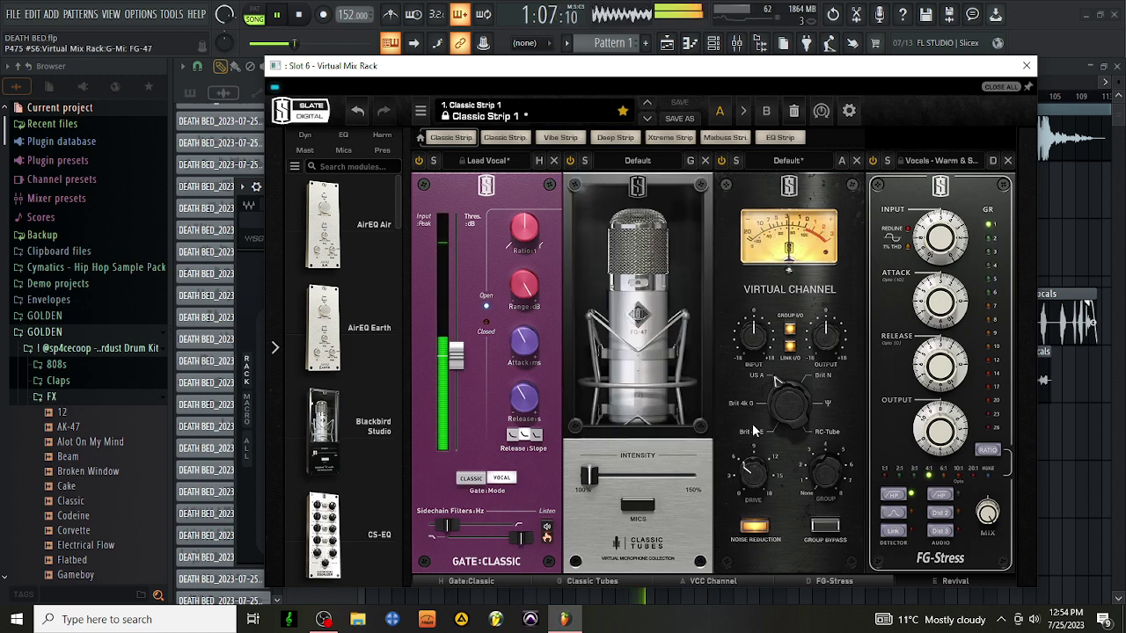
{"action": "left_click", "coordinate": [1025, 66]}
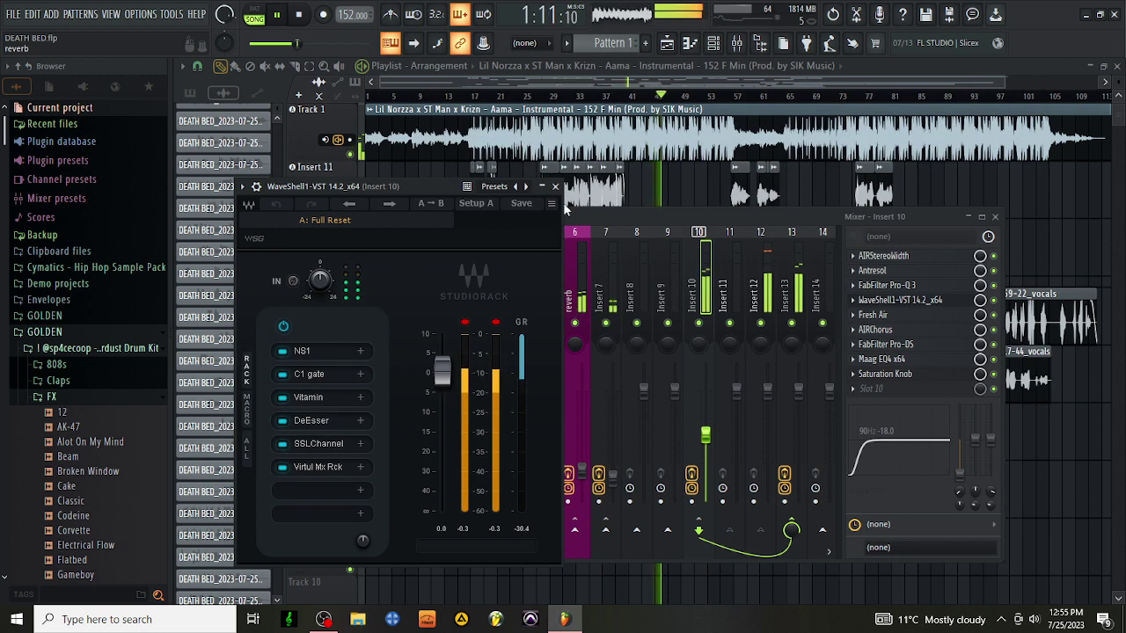
Step: Reopen the Virtual Mix Rack on Insert 10 and switch the microphone model to FG-12, followed by FG-251
{"action": "left_click", "coordinate": [320, 469]}
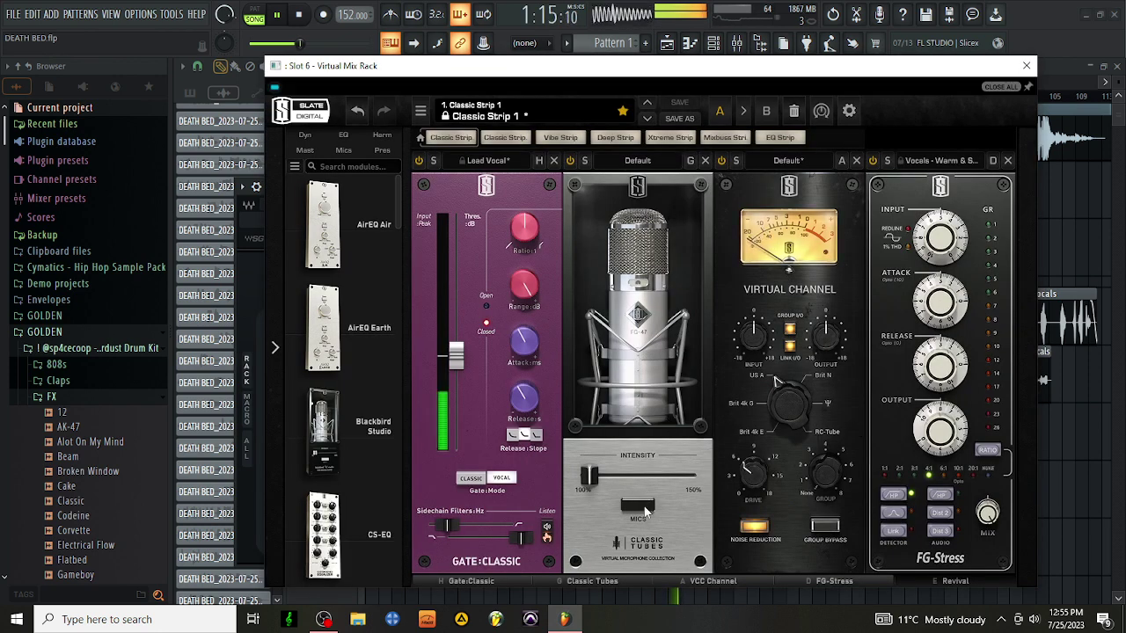
{"action": "left_click", "coordinate": [641, 508]}
{"action": "left_click", "coordinate": [646, 360]}
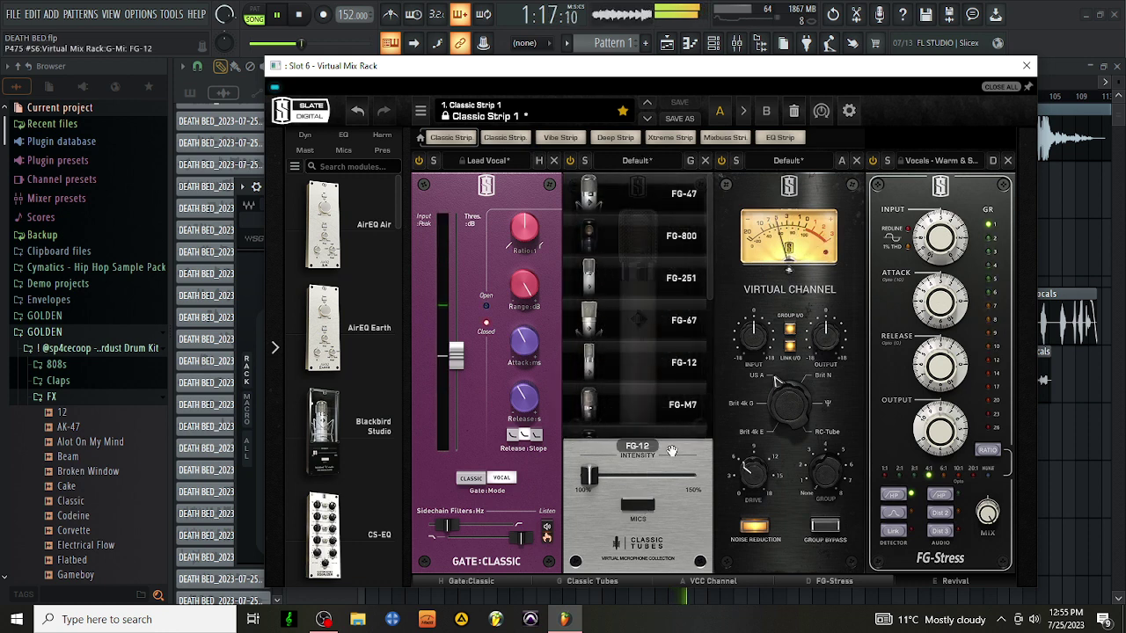
{"action": "left_click", "coordinate": [639, 519]}
{"action": "left_click", "coordinate": [655, 276]}
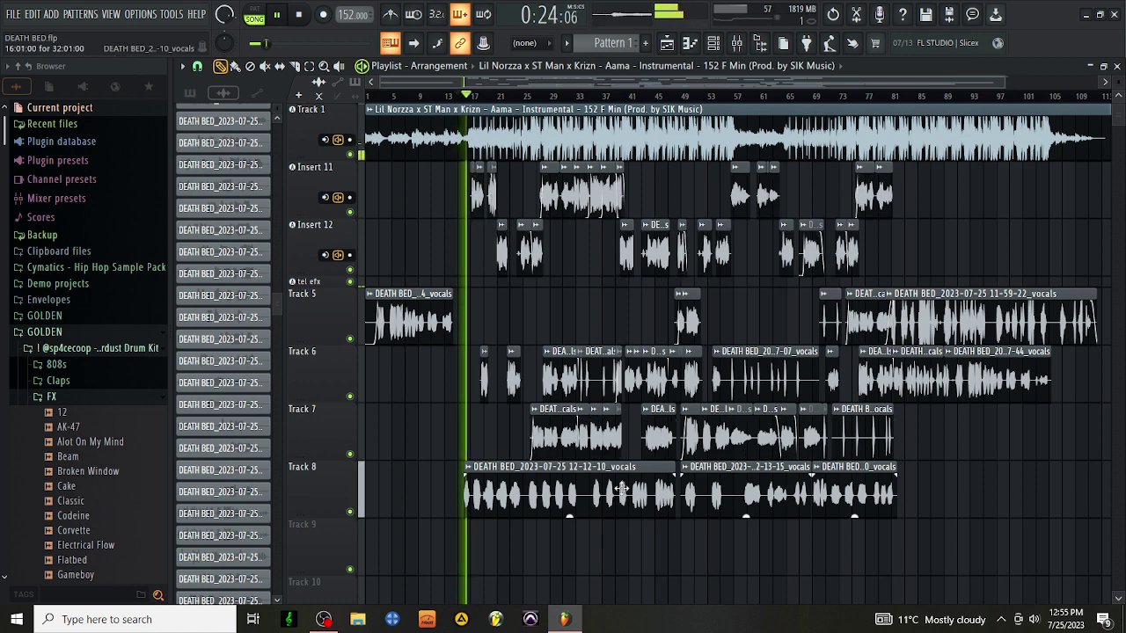
Step: On mixer track Insert 2, cut the EQ high shelf by 18 dB at 8000 Hz and raise the volume fader slightly
{"action": "left_click", "coordinate": [737, 43]}
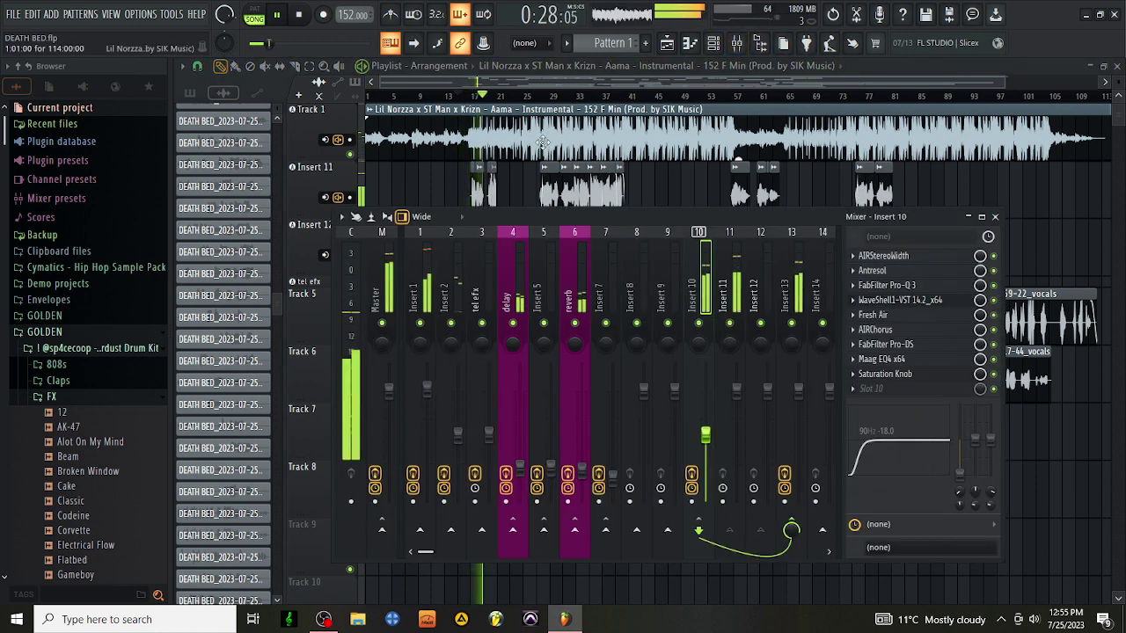
{"action": "key", "text": "F9"}
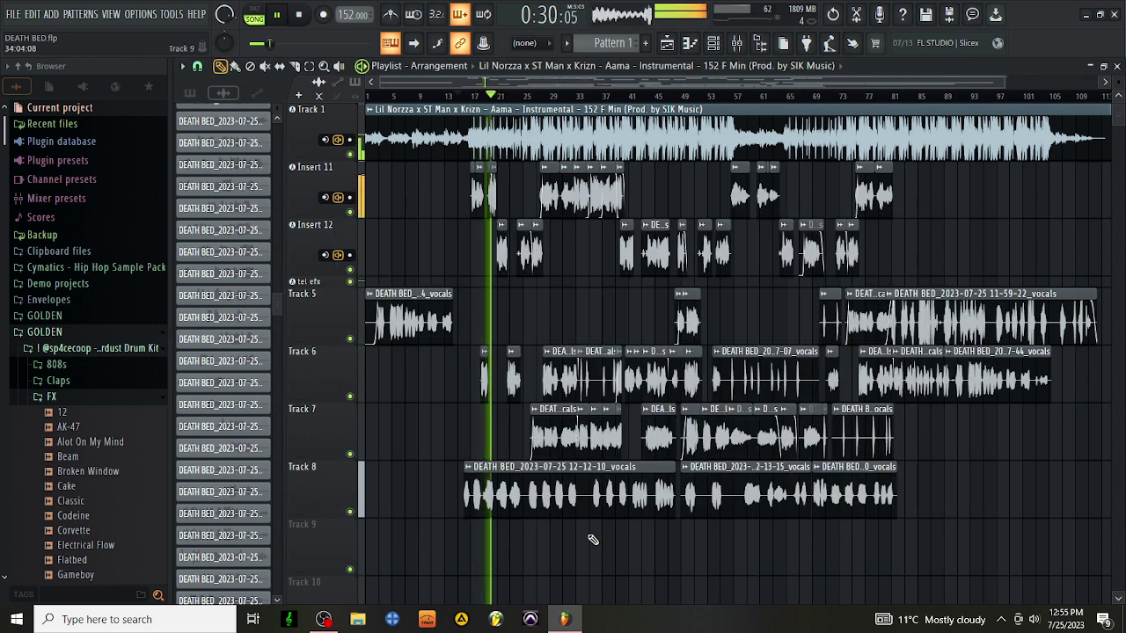
{"action": "left_click", "coordinate": [738, 49]}
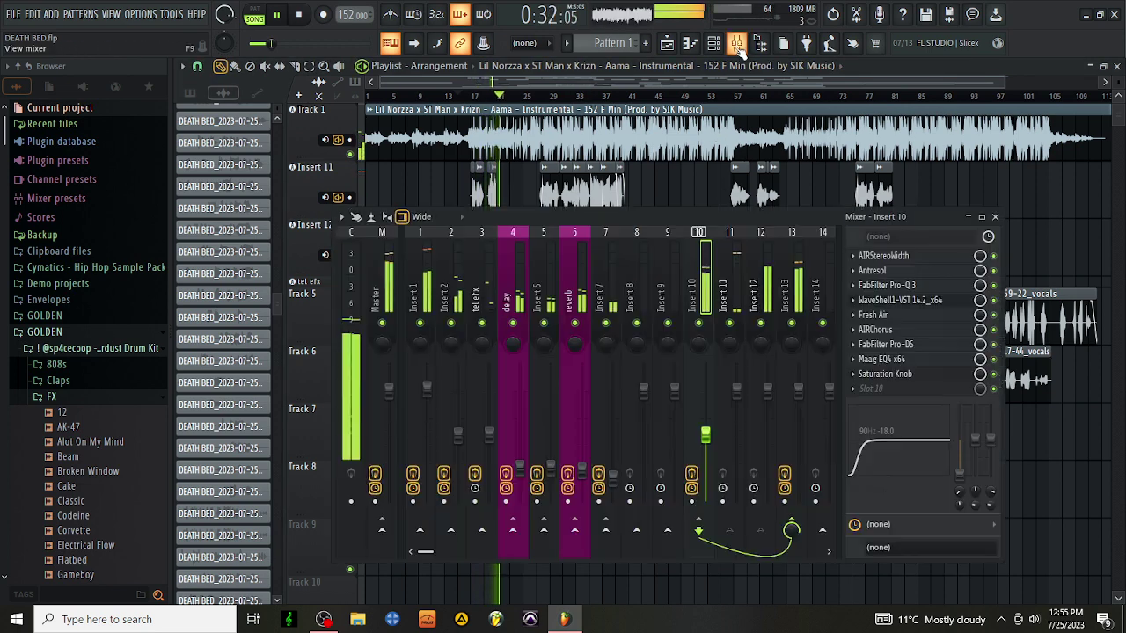
{"action": "left_click", "coordinate": [456, 277]}
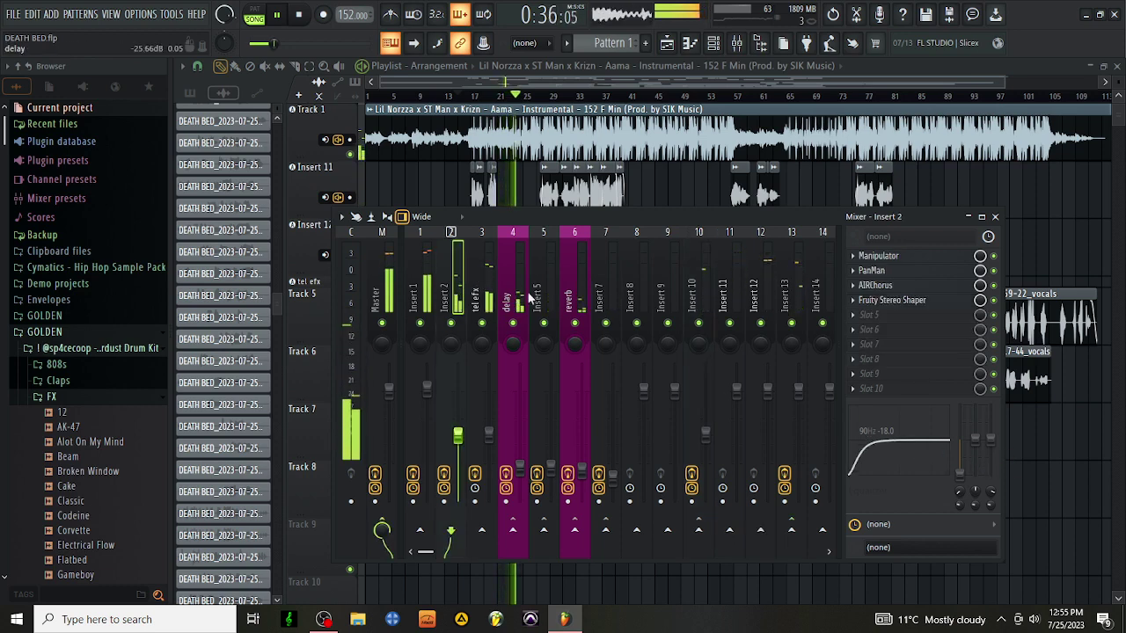
{"action": "left_click_drag", "start_coordinate": [985, 468], "coordinate": [985, 497]}
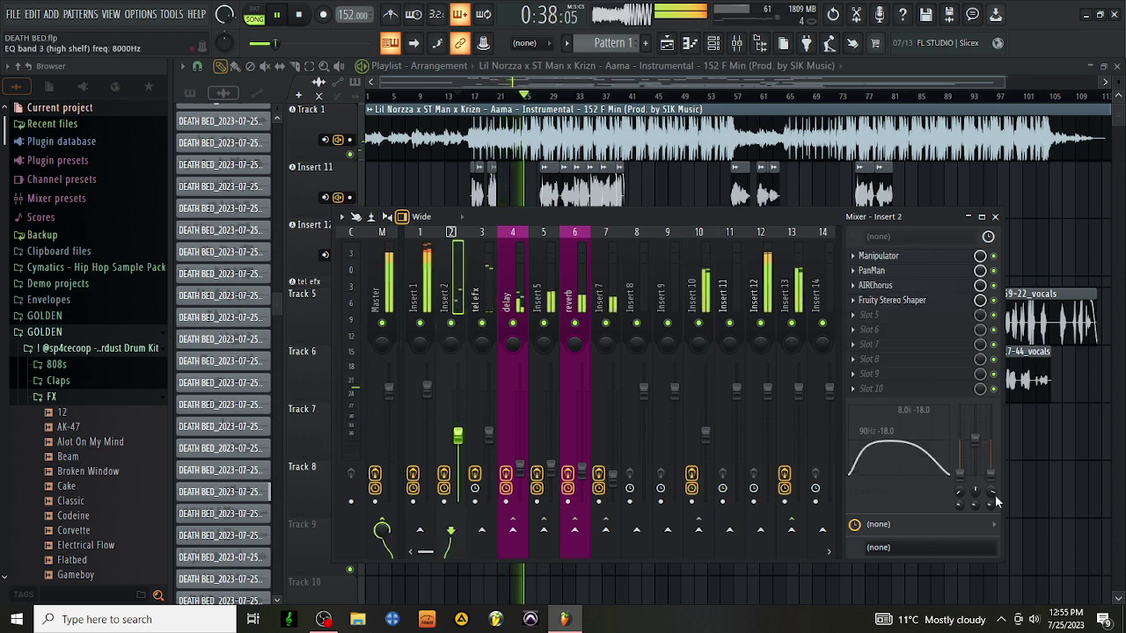
{"action": "left_click_drag", "start_coordinate": [457, 435], "coordinate": [457, 423]}
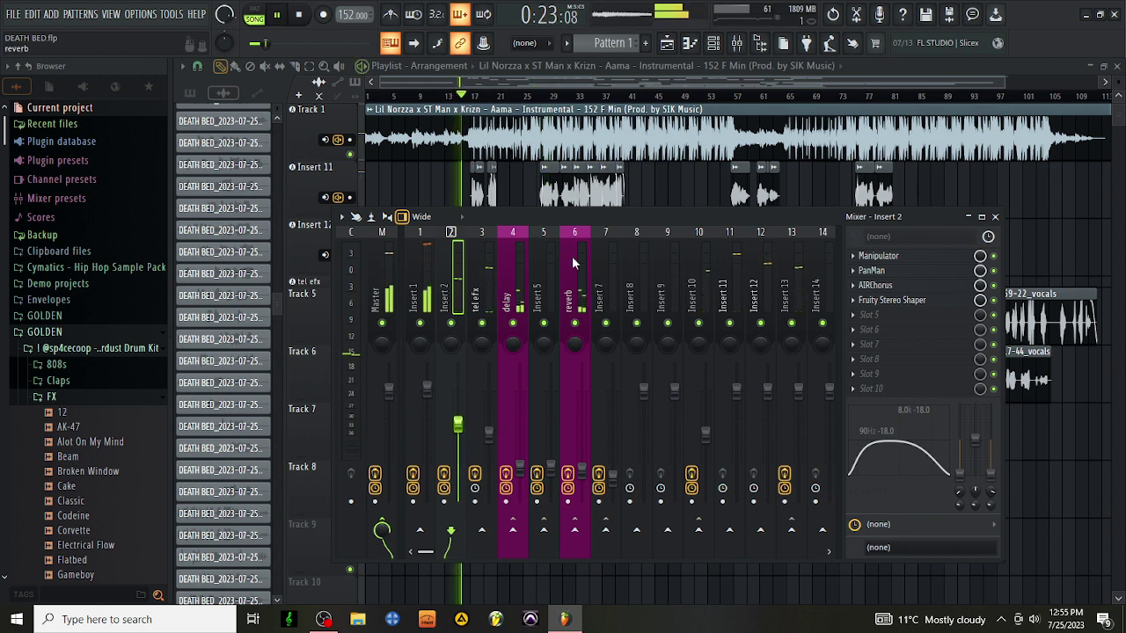
Step: On mixer track Insert 7, lower the volume to 10% and cut the EQ low shelf by 18 dB at 82 Hz
{"action": "left_click", "coordinate": [578, 84]}
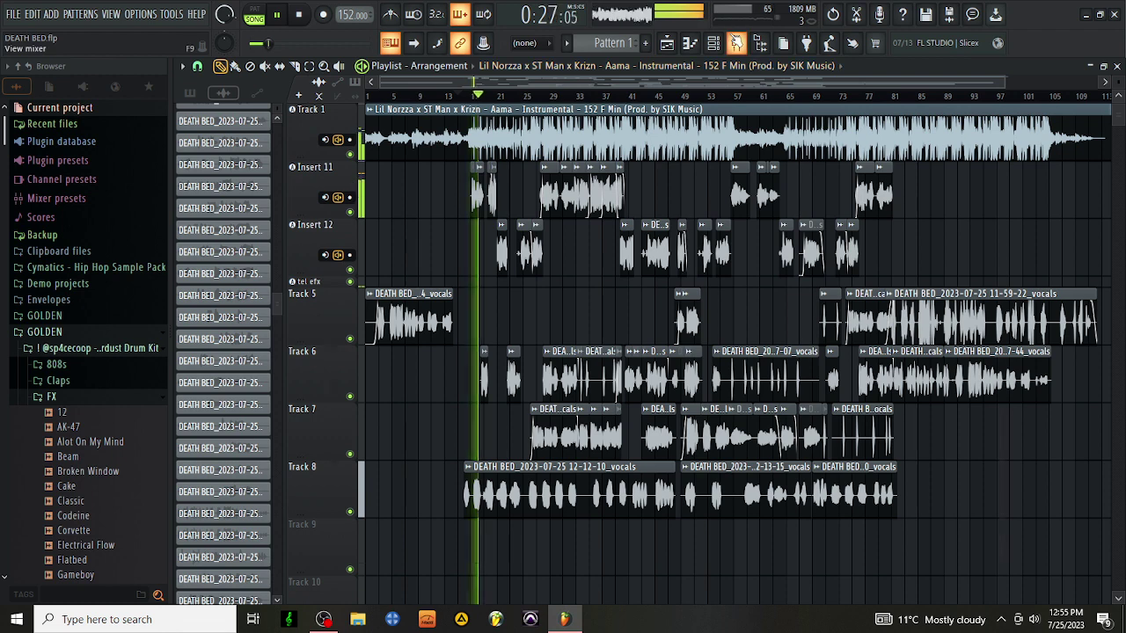
{"action": "key", "text": "F9"}
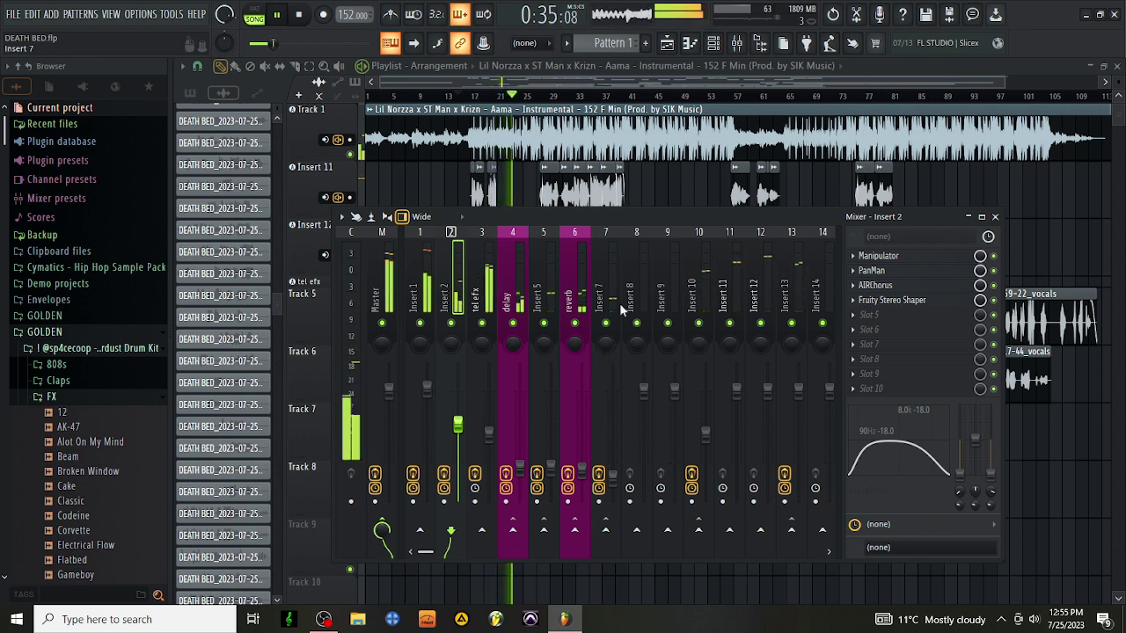
{"action": "left_click", "coordinate": [613, 488]}
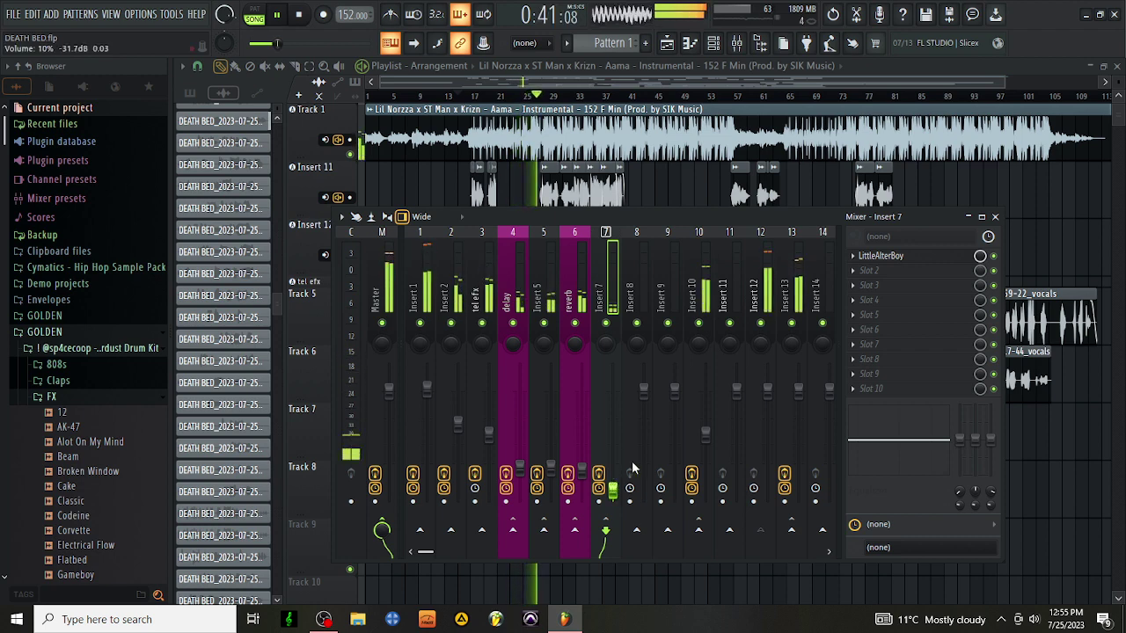
{"action": "left_click_drag", "start_coordinate": [959, 493], "coordinate": [959, 528]}
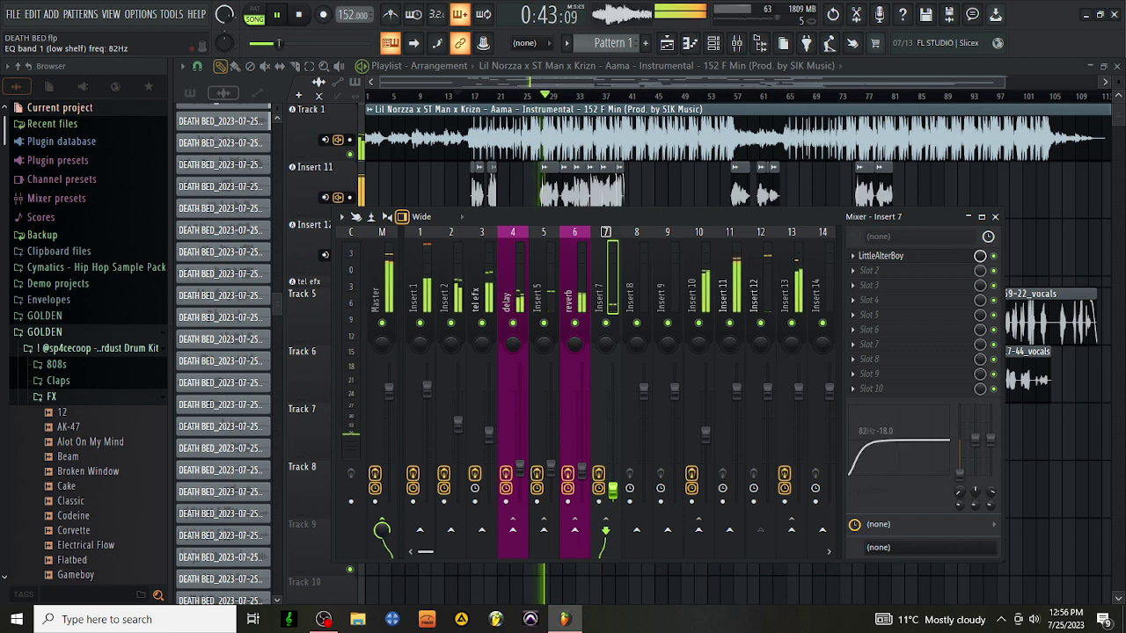
Step: Open the channel settings of the first vocal clip on Track 7 and lower the tel efx mixer fader slightly
{"action": "left_click", "coordinate": [486, 304]}
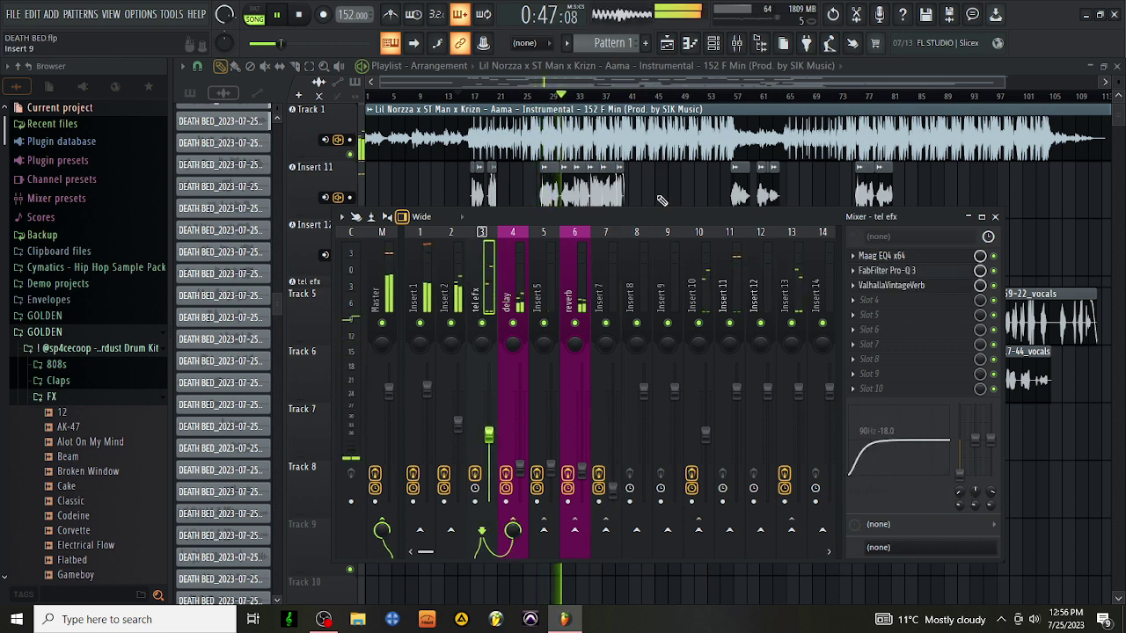
{"action": "key", "text": "F9"}
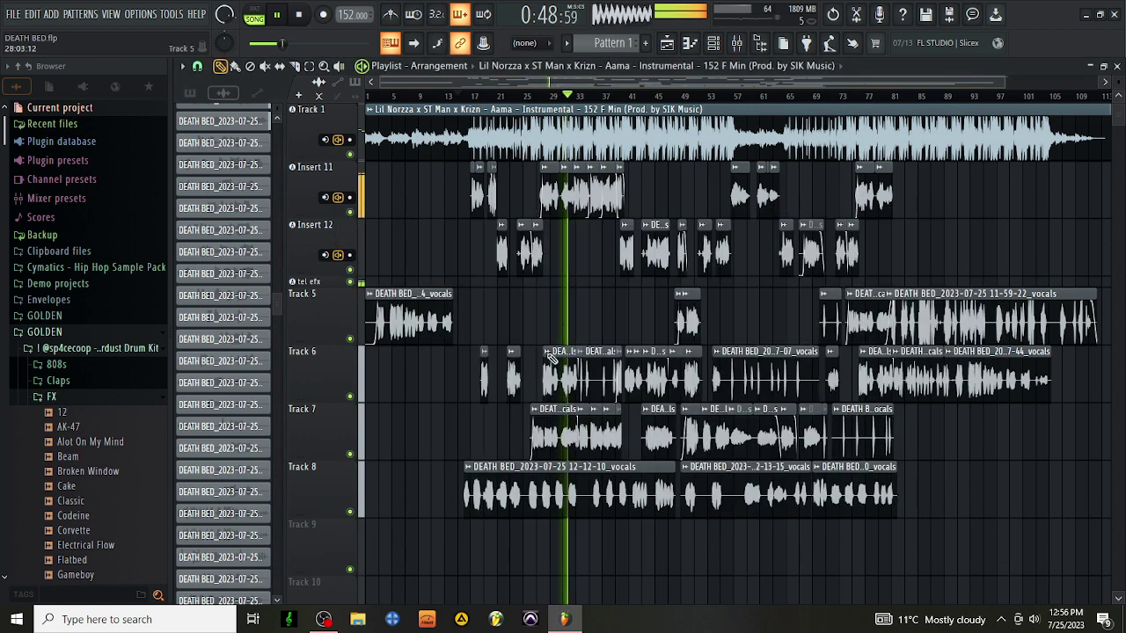
{"action": "double_click", "coordinate": [557, 437]}
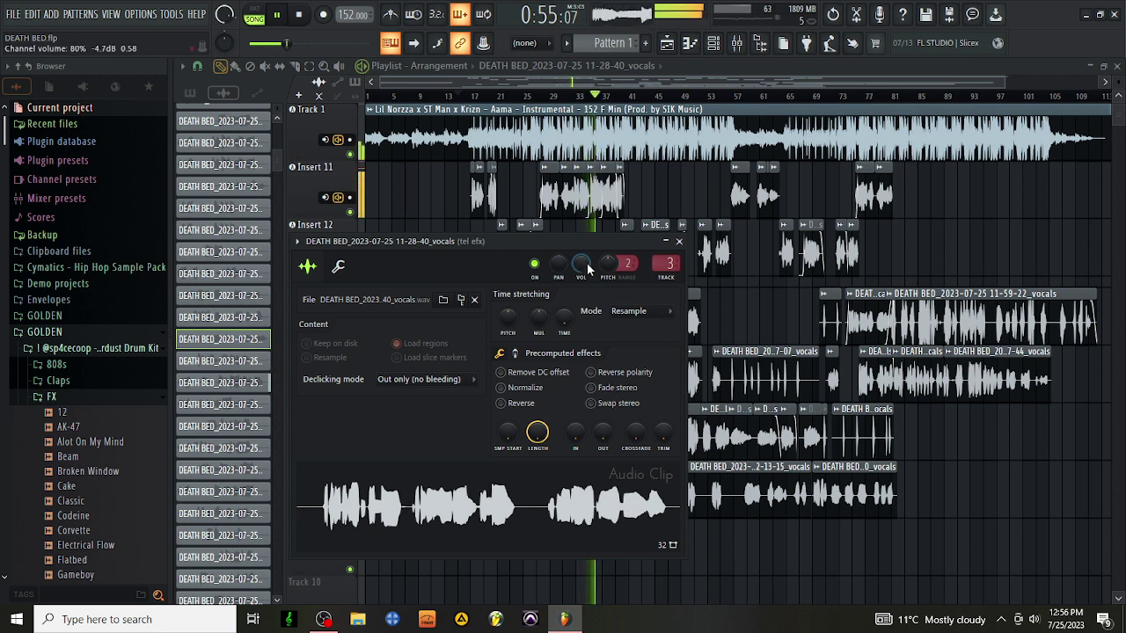
{"action": "left_click", "coordinate": [736, 43]}
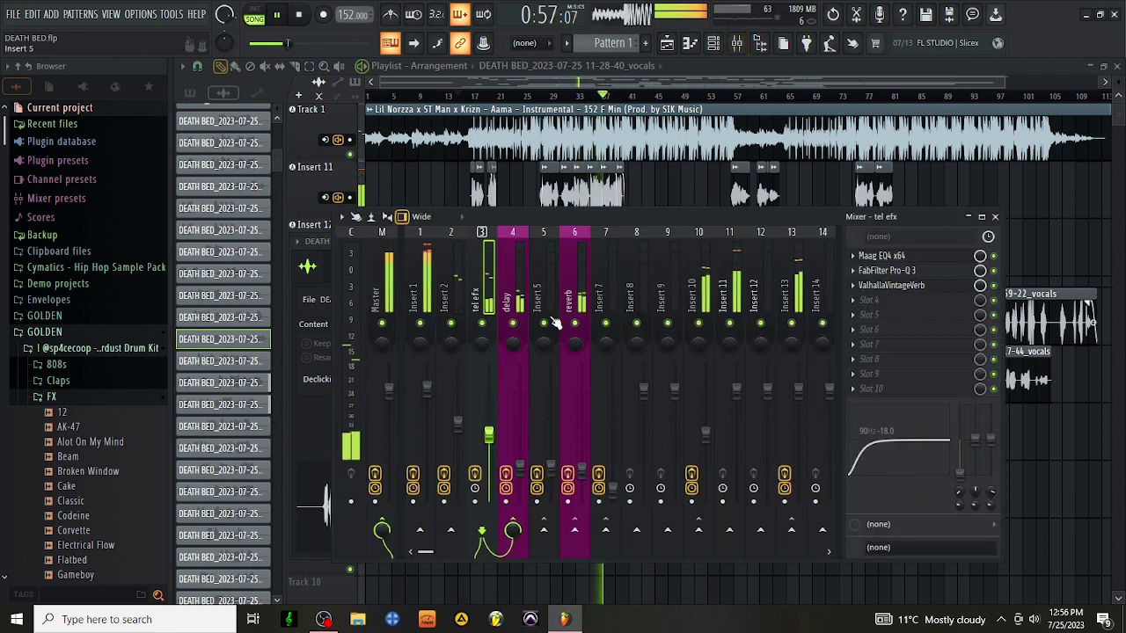
{"action": "left_click_drag", "start_coordinate": [485, 434], "coordinate": [488, 440]}
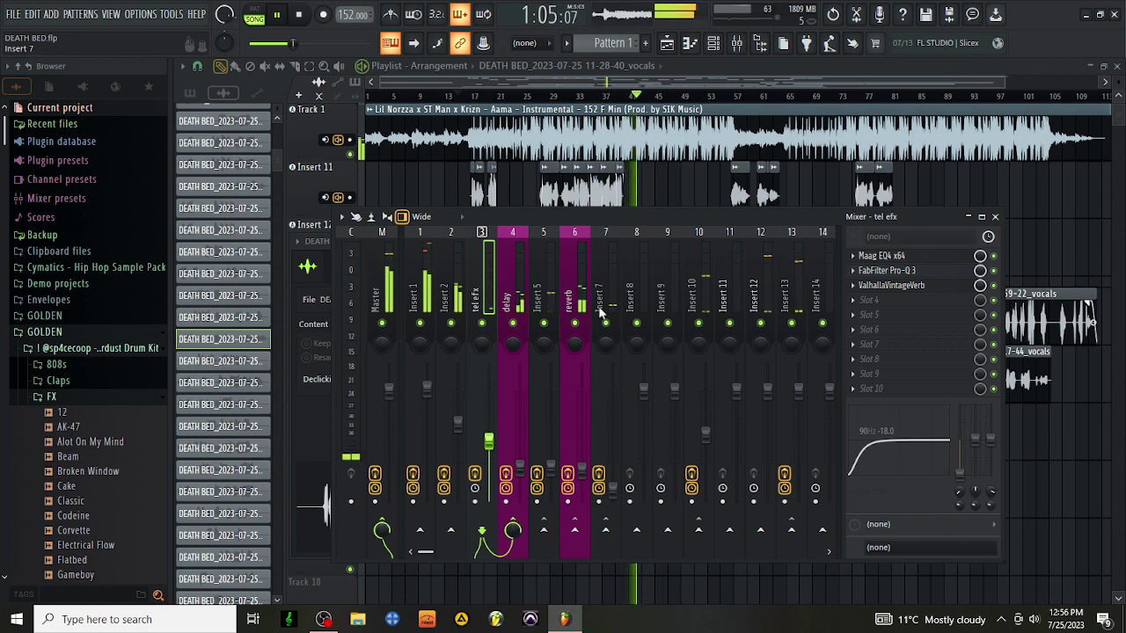
Step: On the delay mixer track, set H-Delay's low-pass filter to 6.70 kHz and the Saturation Knob's saturation to 0.8
{"action": "left_click", "coordinate": [513, 290]}
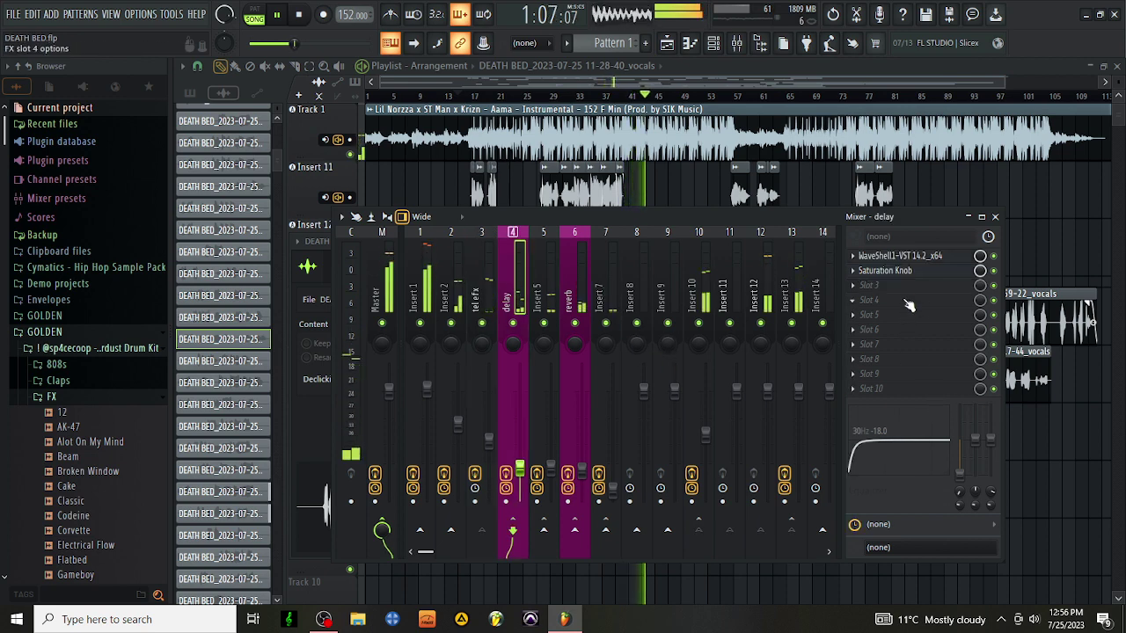
{"action": "left_click", "coordinate": [906, 257]}
{"action": "left_click", "coordinate": [299, 334]}
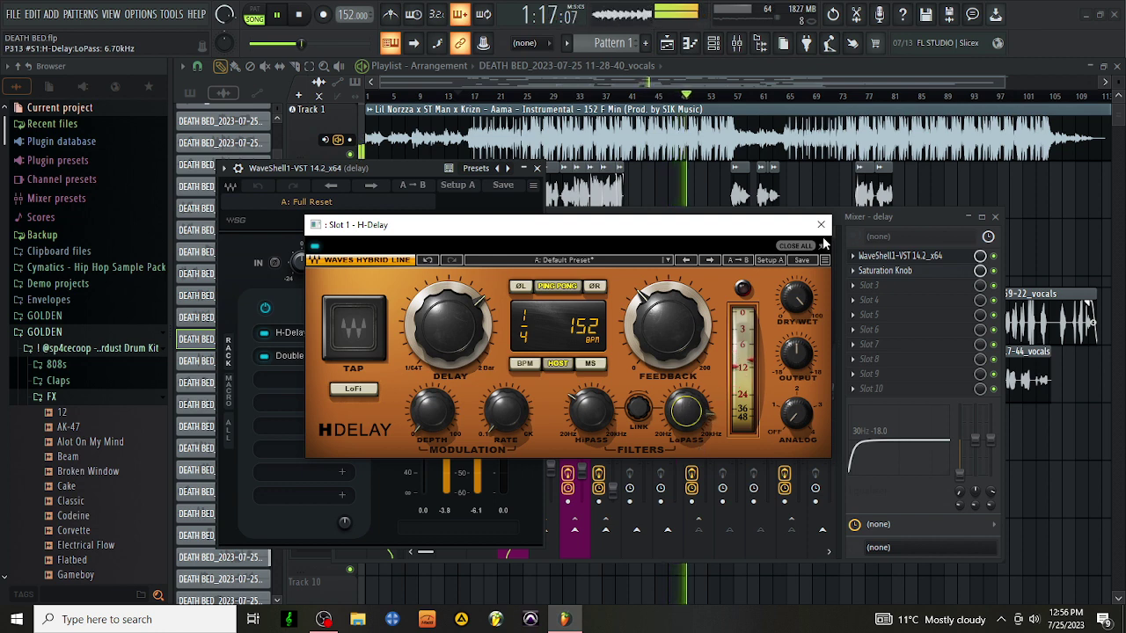
{"action": "left_click", "coordinate": [821, 225]}
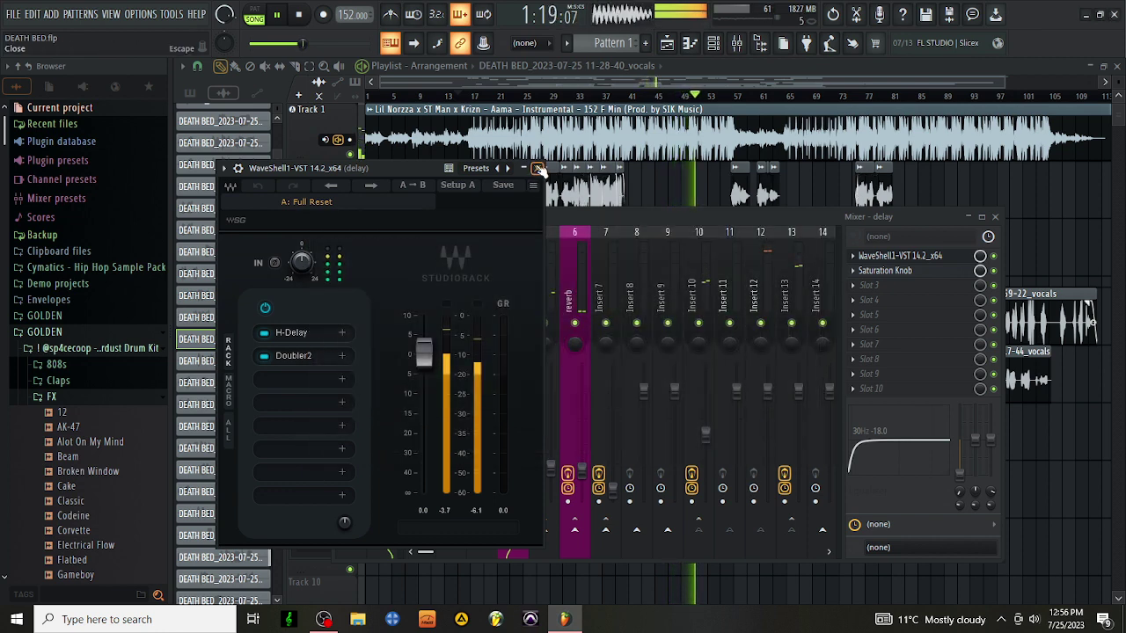
{"action": "left_click", "coordinate": [540, 169]}
{"action": "left_click", "coordinate": [884, 270]}
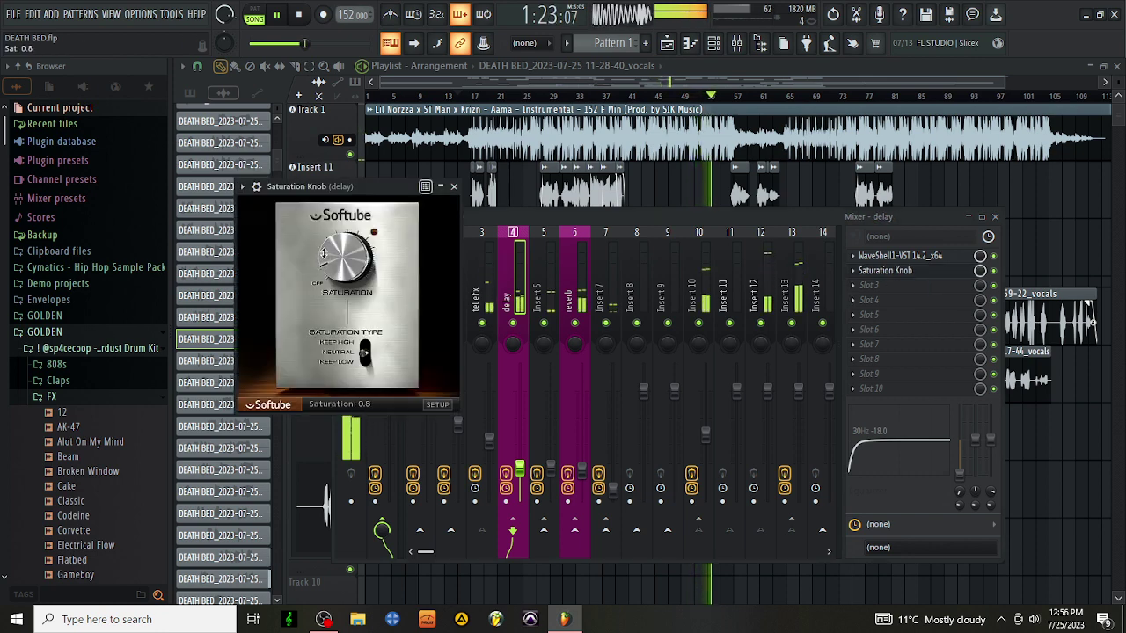
{"action": "left_click", "coordinate": [454, 186]}
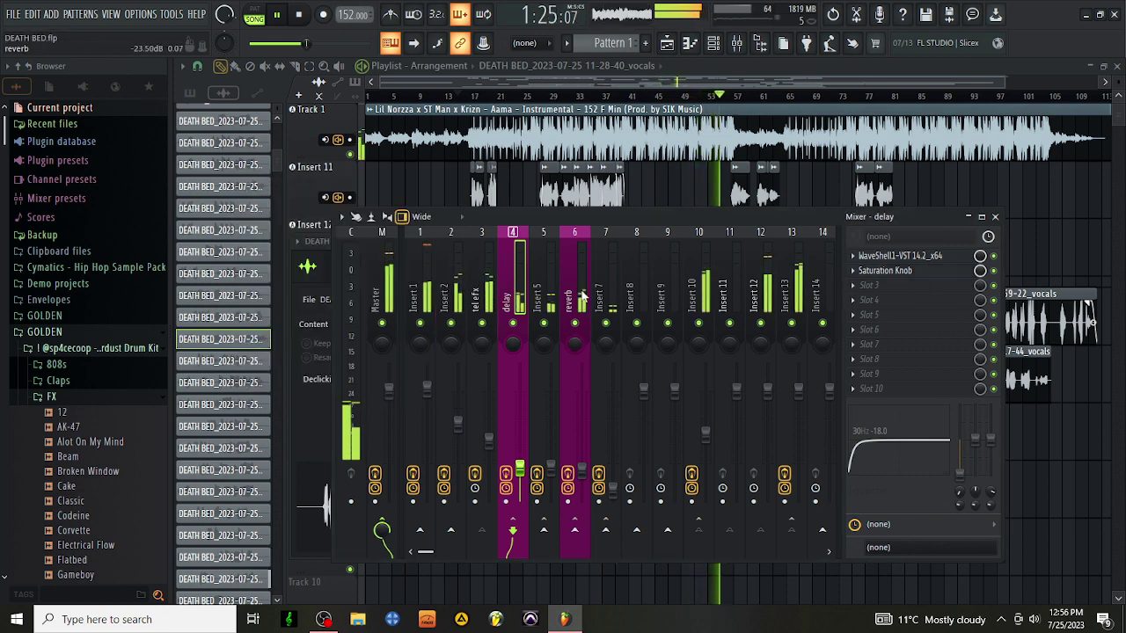
Step: Load the GABILA LONGVERB mixer track state onto the empty mixer track Insert 8
{"action": "left_click", "coordinate": [580, 295]}
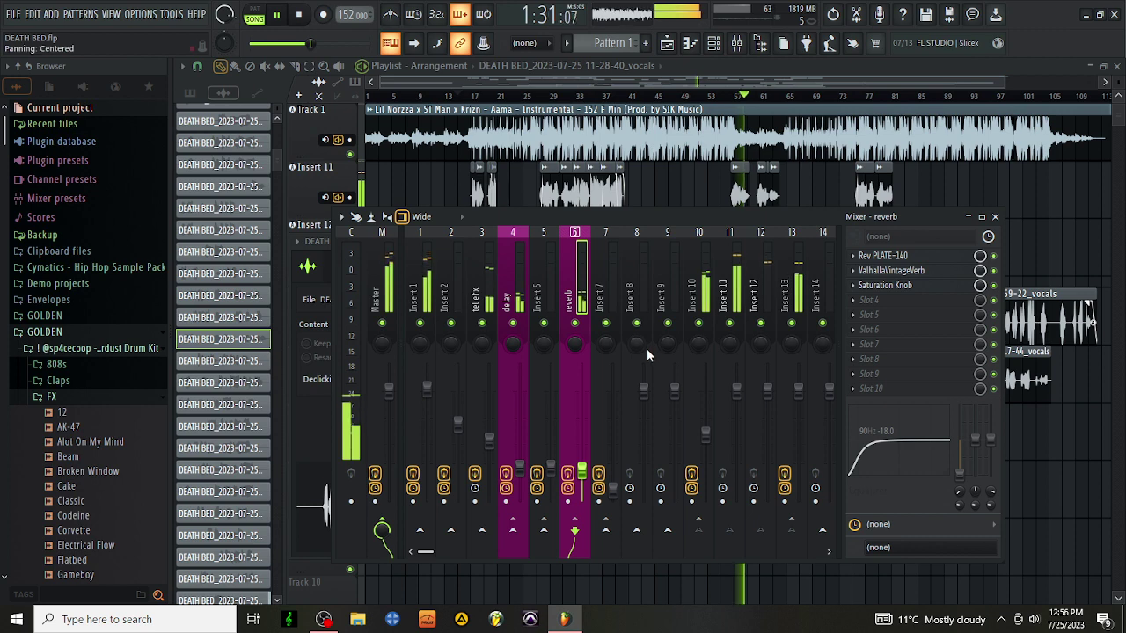
{"action": "left_click", "coordinate": [636, 295]}
{"action": "right_click", "coordinate": [636, 295]}
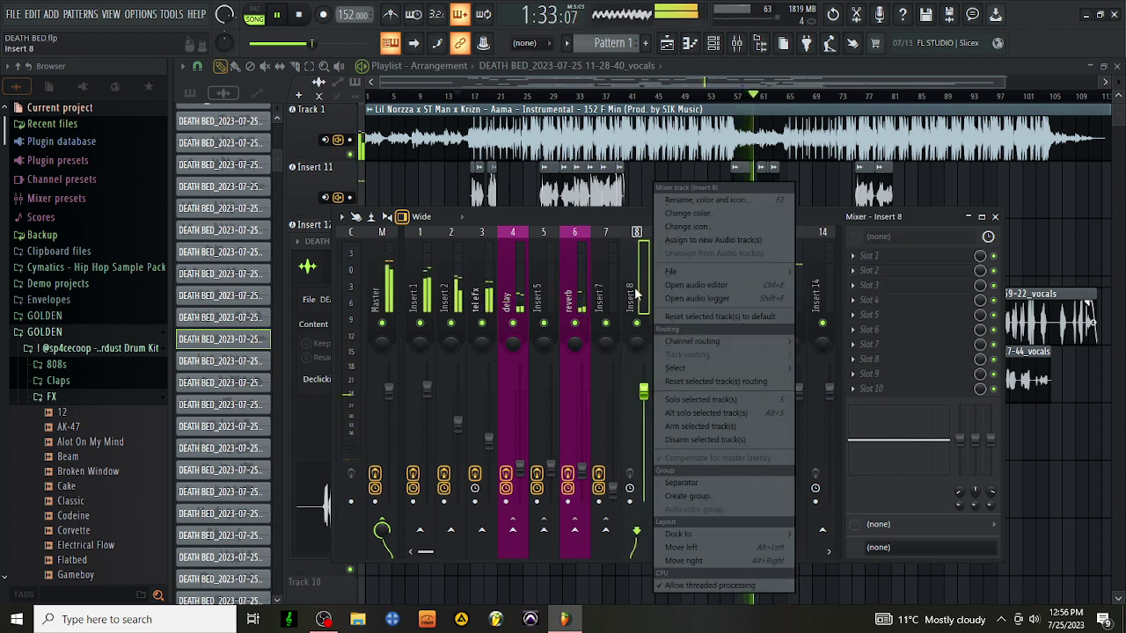
{"action": "mouse_move", "coordinate": [703, 272]}
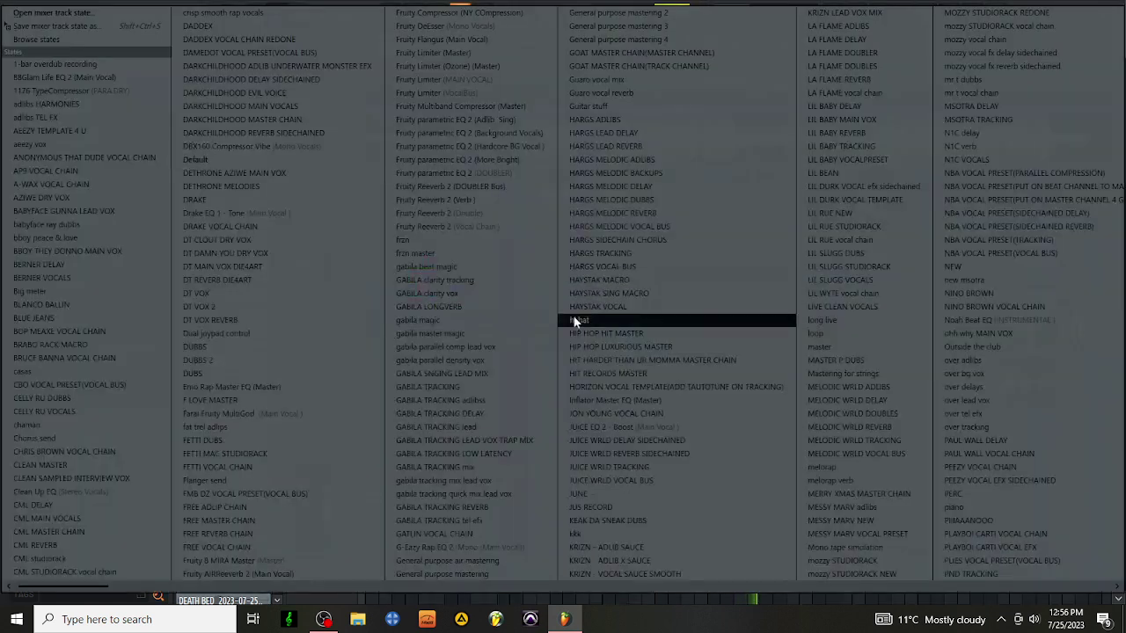
{"action": "left_click", "coordinate": [455, 306]}
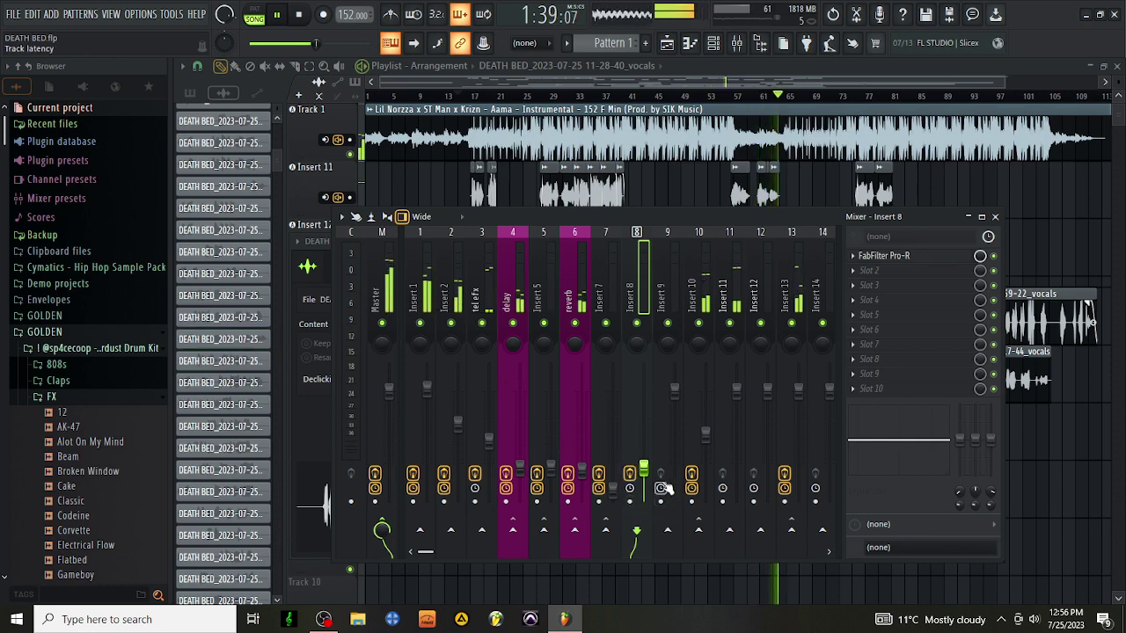
Step: Send mixer track Insert 13 to the Insert 8 reverb track and lower Insert 8's volume fader to below 20%
{"action": "left_click_drag", "start_coordinate": [643, 479], "coordinate": [643, 479]}
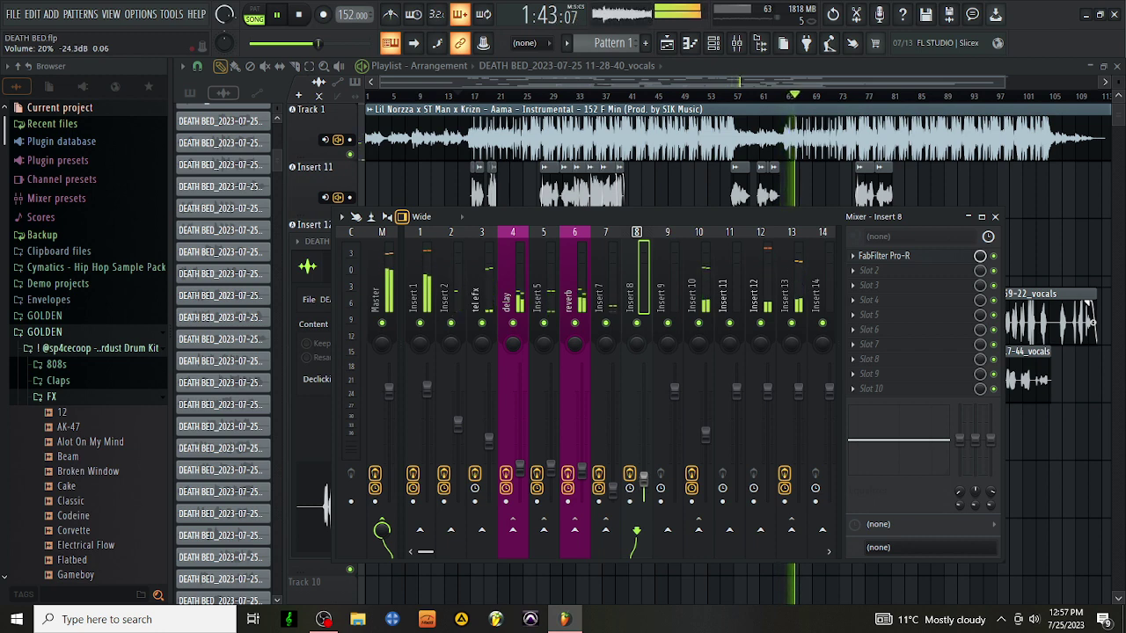
{"action": "left_click", "coordinate": [758, 277]}
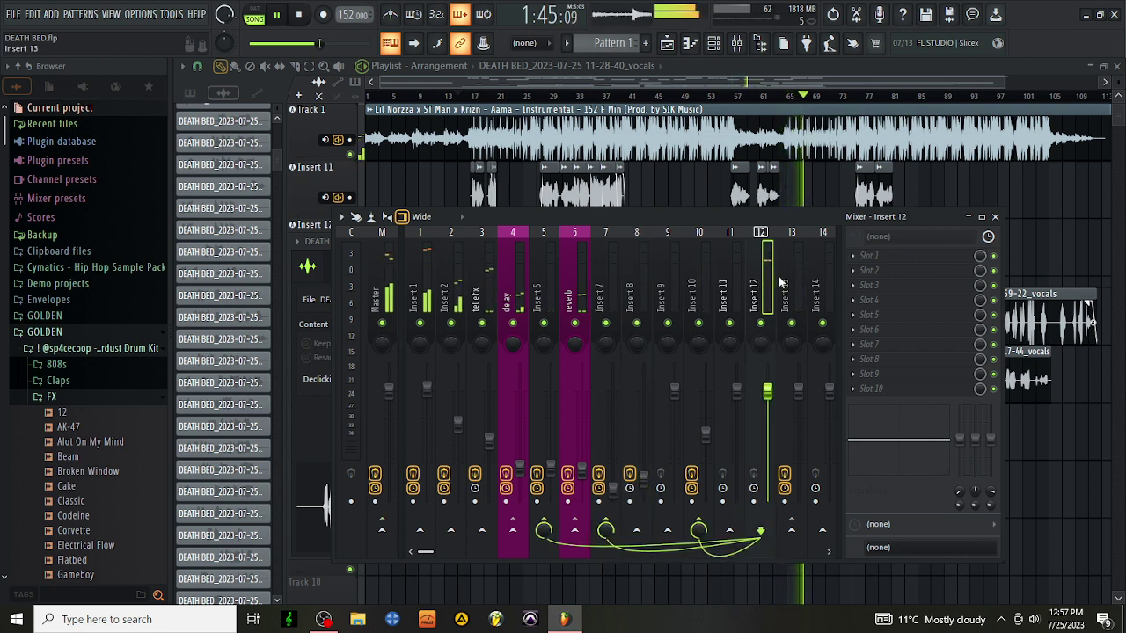
{"action": "left_click", "coordinate": [781, 281]}
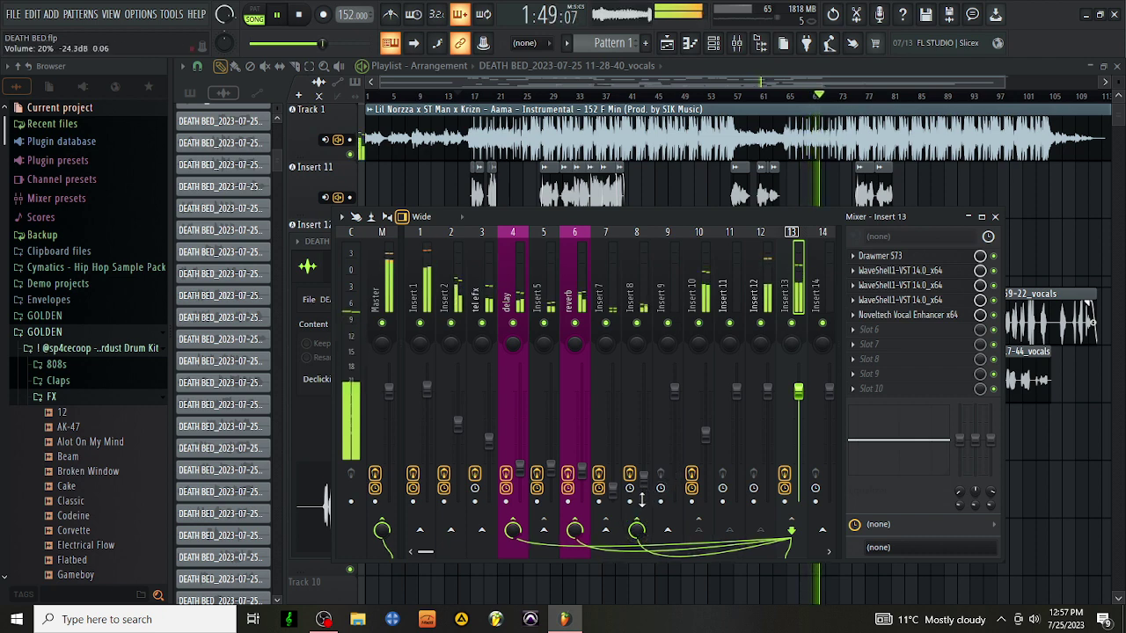
{"action": "left_click_drag", "start_coordinate": [651, 489], "coordinate": [651, 494]}
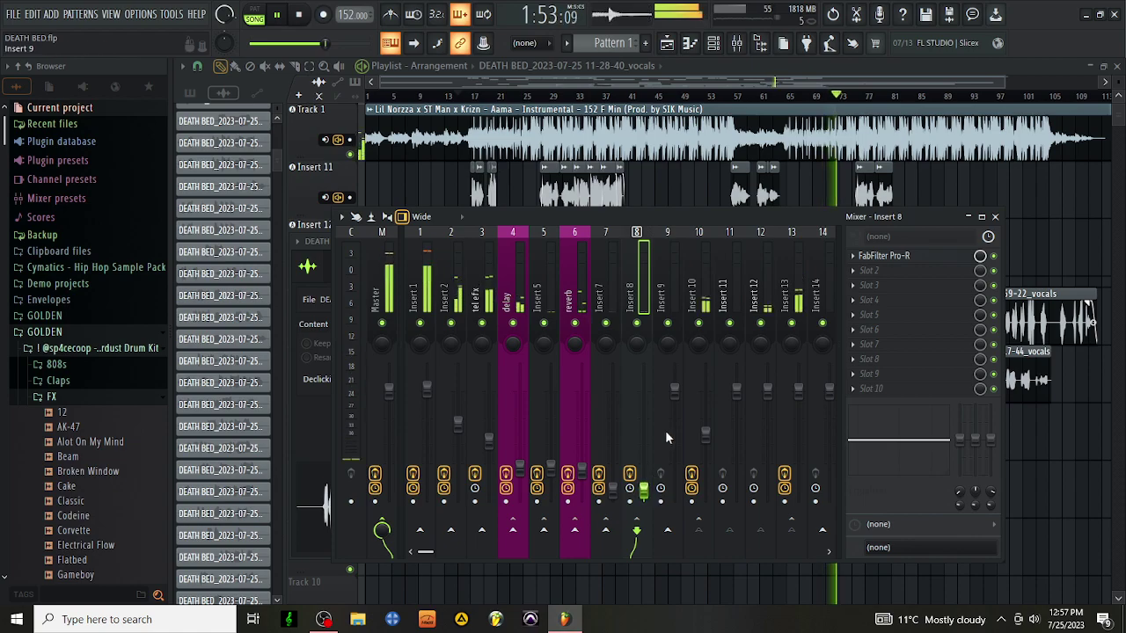
Step: Load the VerbSuite Classics reverb into the first effect slot of mixer track Insert 9 and close its window
{"action": "left_click", "coordinate": [667, 300]}
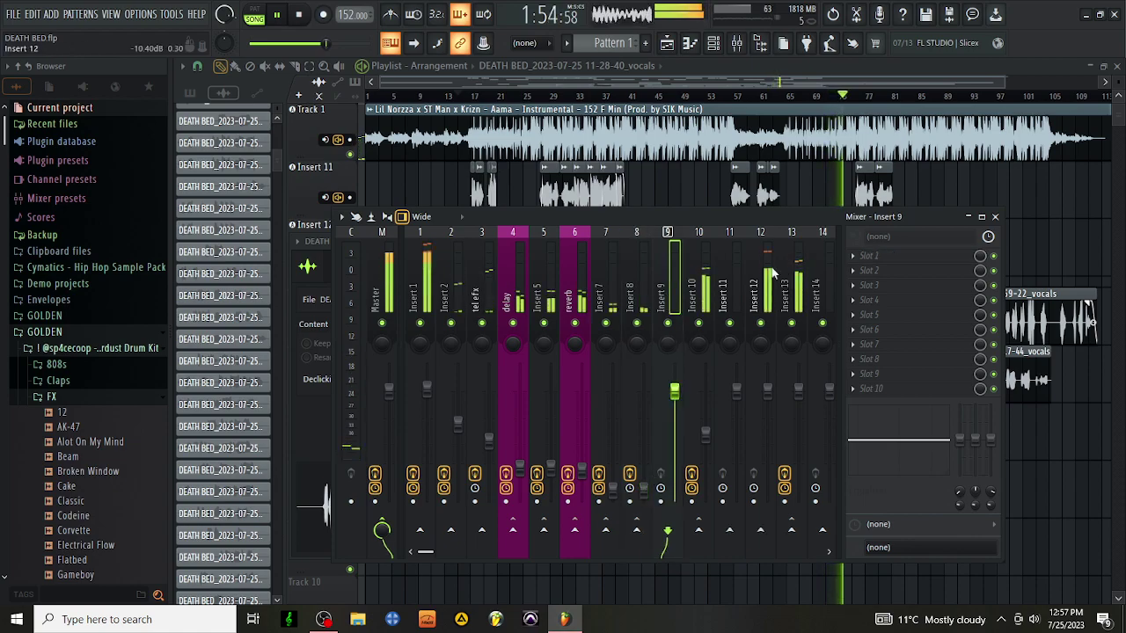
{"action": "left_click", "coordinate": [866, 255]}
{"action": "scroll", "coordinate": [843, 273], "scroll_direction": "down", "scroll_amount": 3}
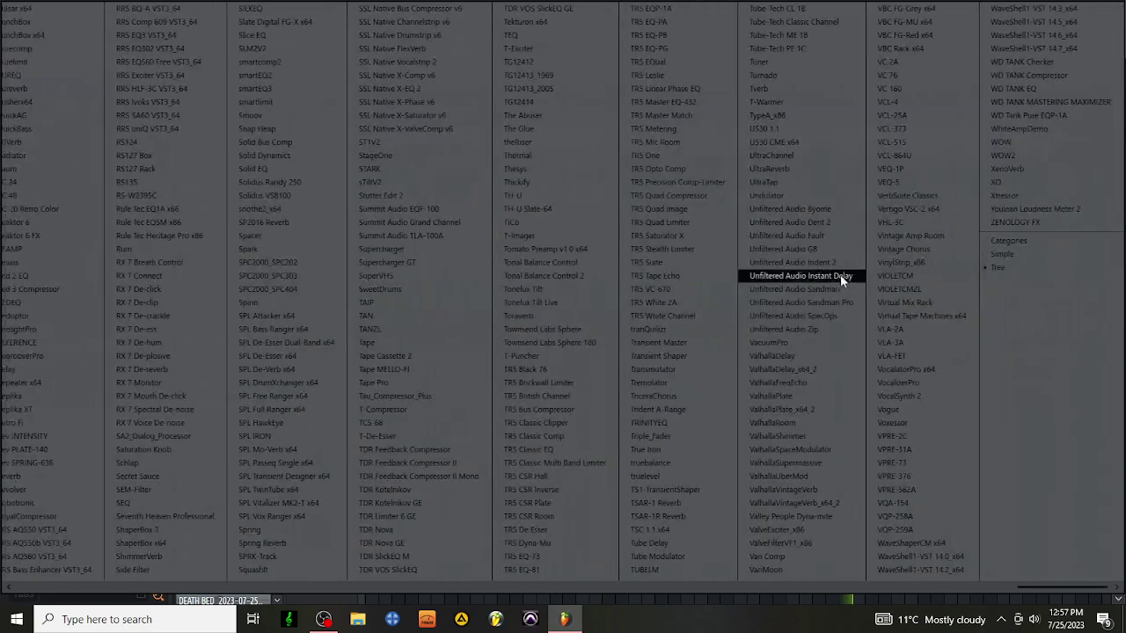
{"action": "left_click", "coordinate": [920, 195]}
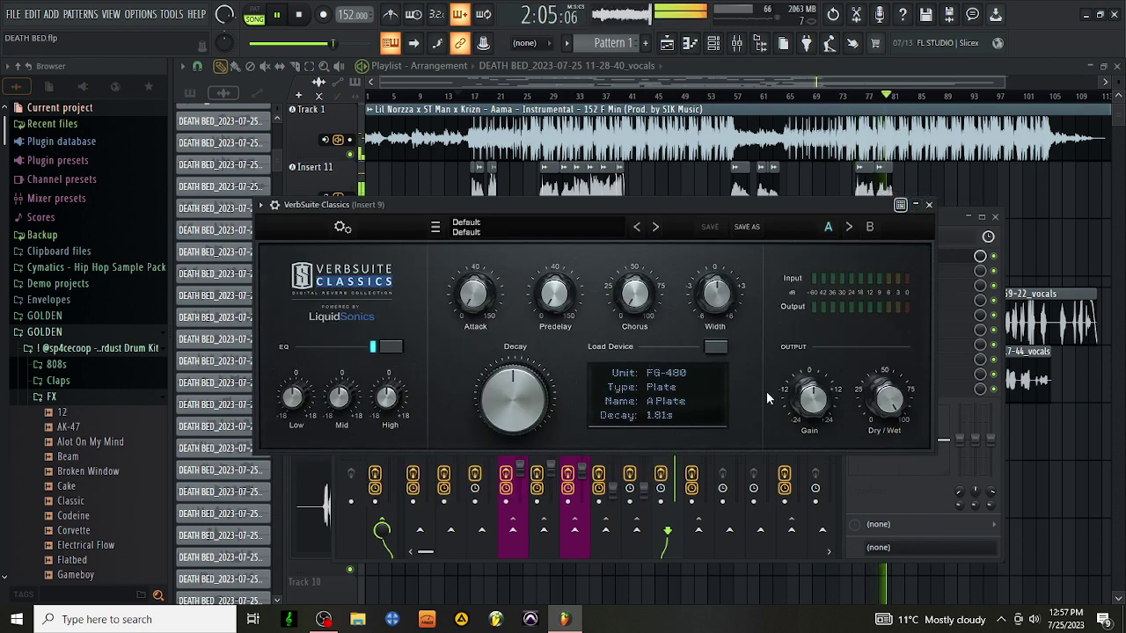
{"action": "left_click", "coordinate": [929, 205]}
Step: Reset the EQ high shelf level on mixer track Insert 1 to 0 dB
{"action": "left_click", "coordinate": [413, 261]}
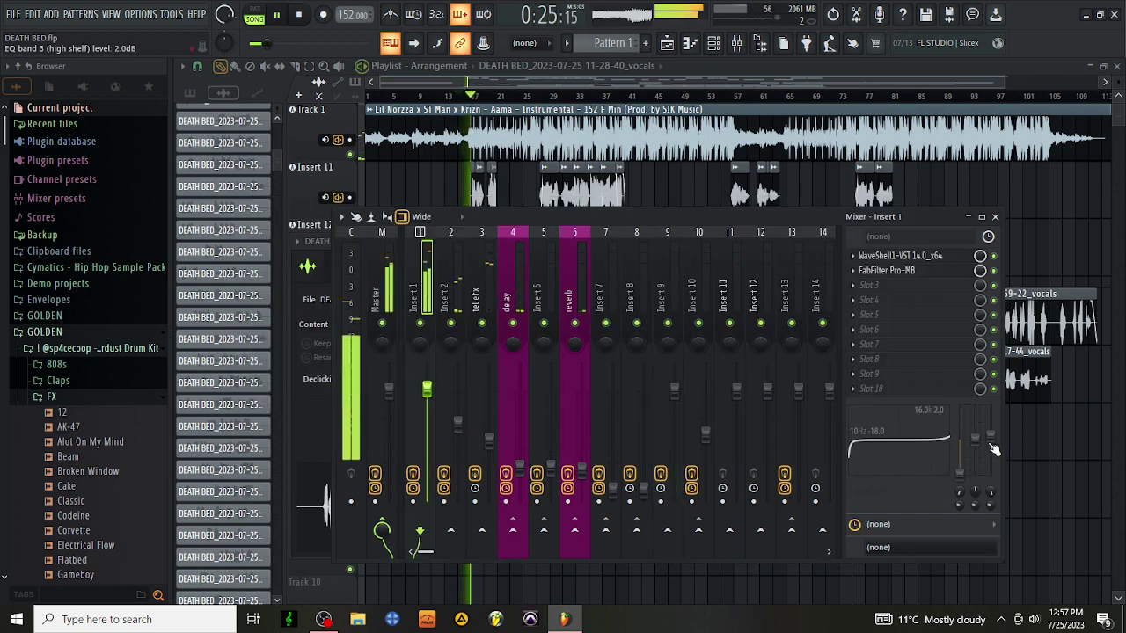
{"action": "right_click", "coordinate": [994, 447]}
{"action": "left_click", "coordinate": [1016, 376]}
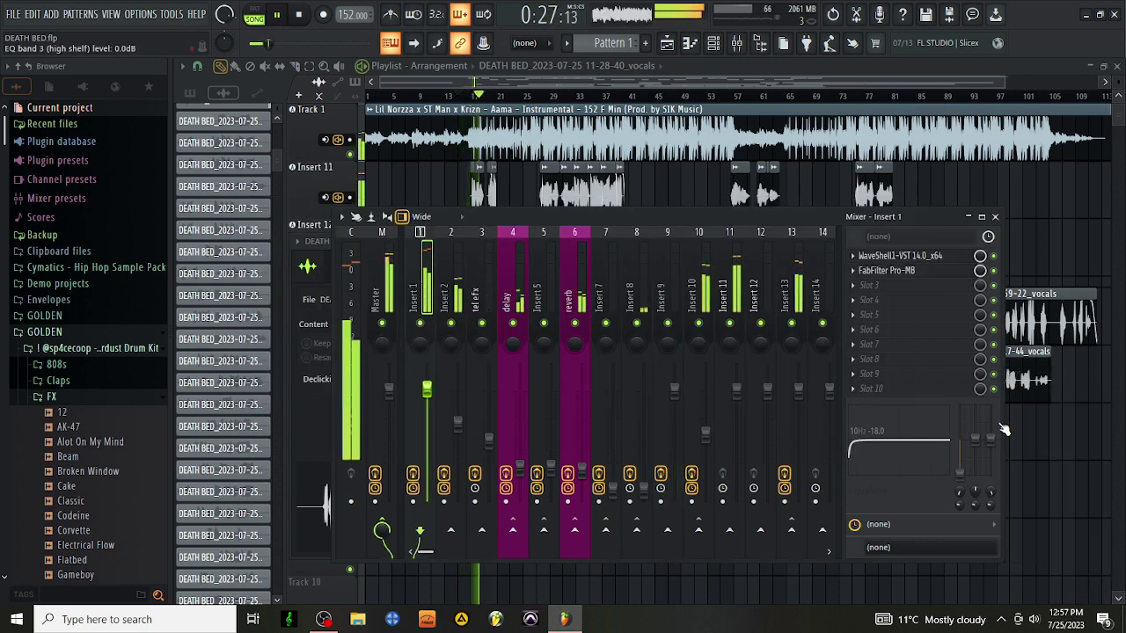
Step: Cut the EQ low shelf by 18 dB at 10 Hz on the two reverb mixer tracks, Insert 9 and Insert 8
{"action": "left_click", "coordinate": [657, 268]}
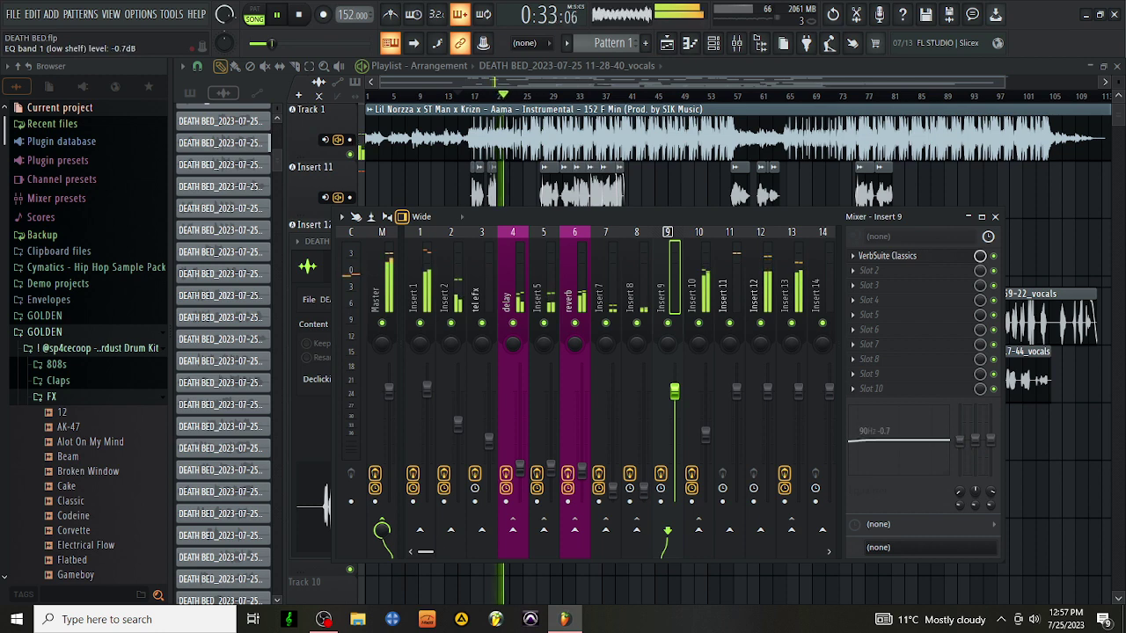
{"action": "left_click_drag", "start_coordinate": [958, 440], "coordinate": [962, 528]}
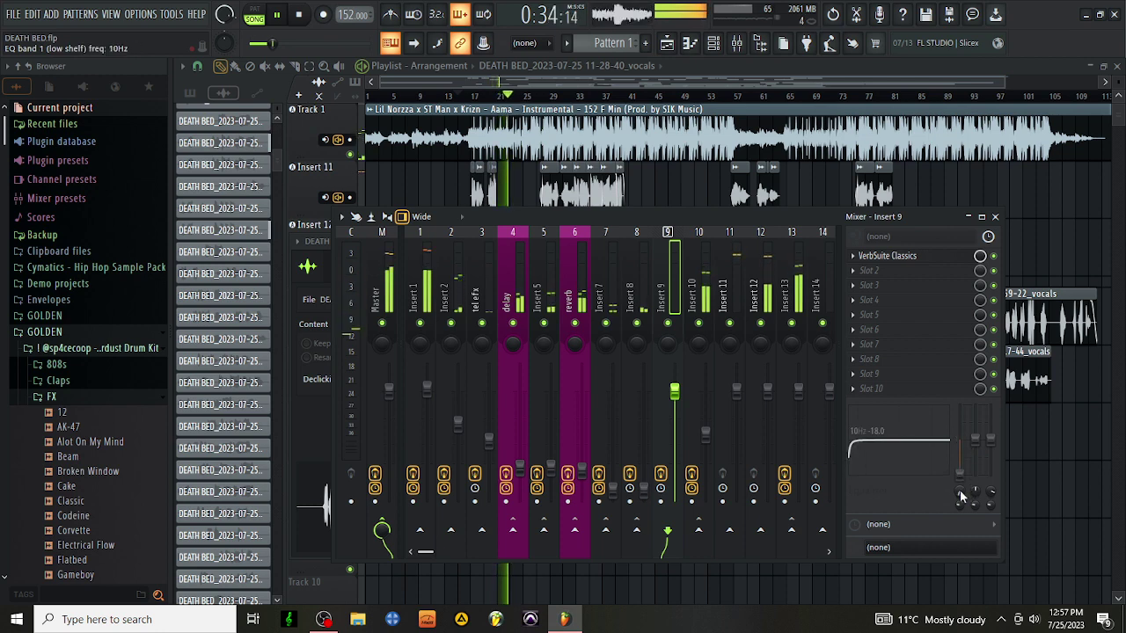
{"action": "left_click", "coordinate": [639, 278]}
{"action": "left_click_drag", "start_coordinate": [959, 440], "coordinate": [961, 475]}
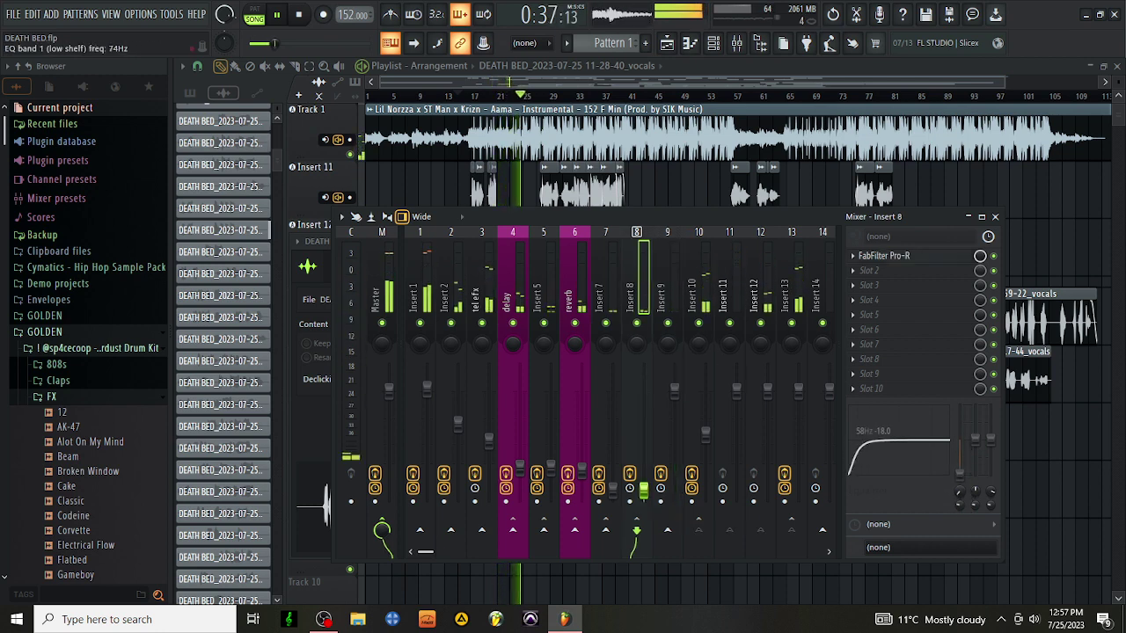
Step: Lower the volume fader of mixer track Insert 9 to near its minimum and send Insert 13 to it
{"action": "left_click", "coordinate": [677, 279]}
{"action": "left_click", "coordinate": [701, 281]}
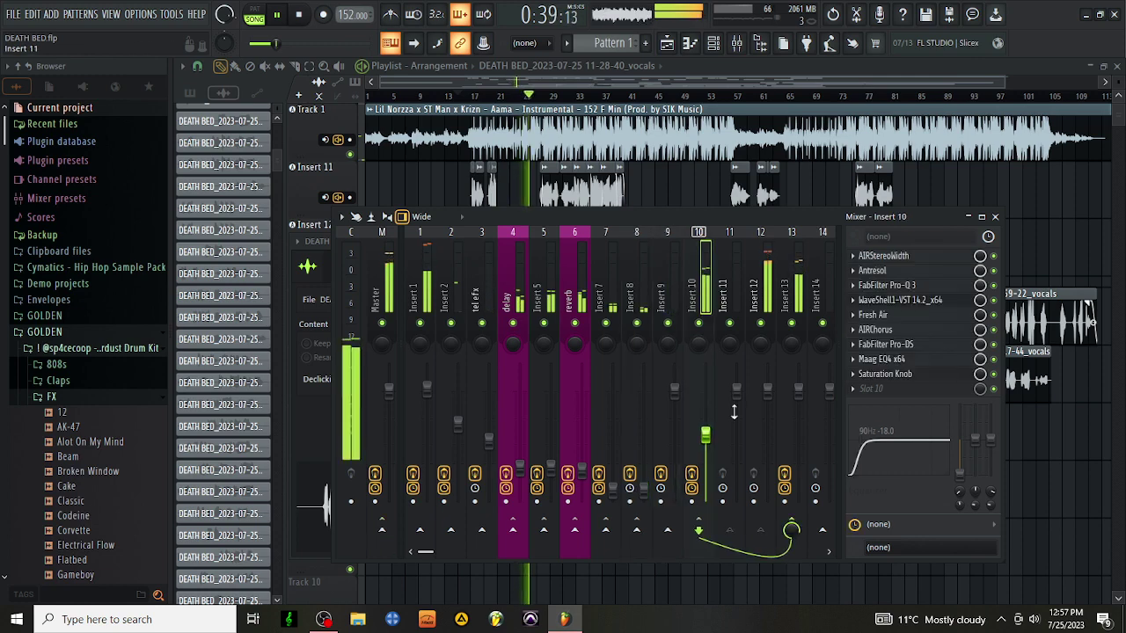
{"action": "left_click", "coordinate": [791, 282]}
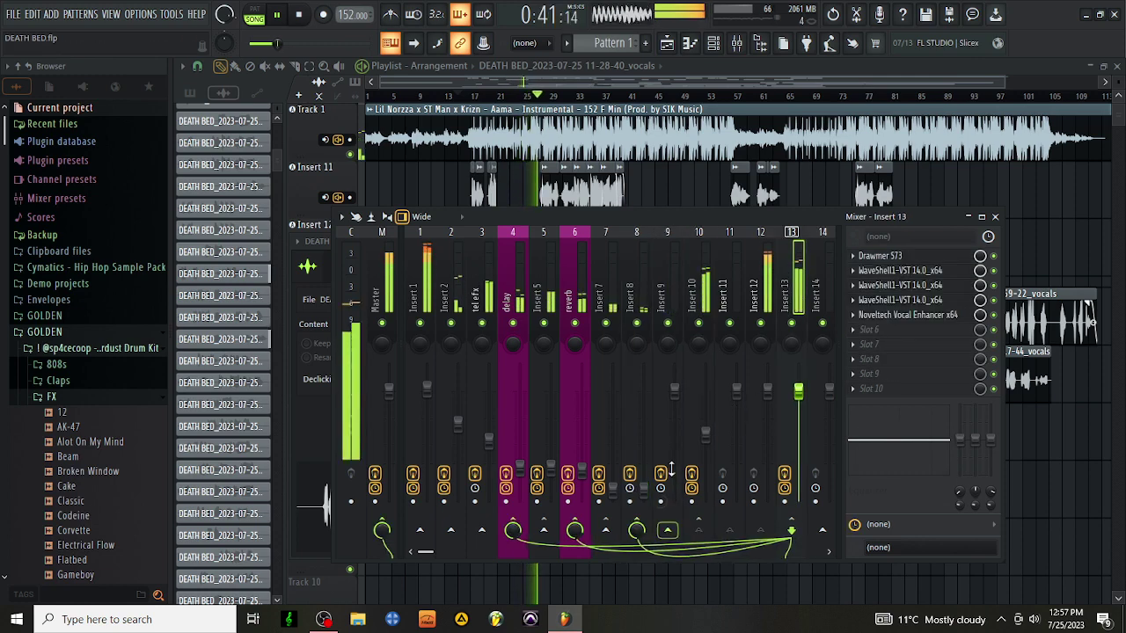
{"action": "left_click_drag", "start_coordinate": [674, 388], "coordinate": [674, 473]}
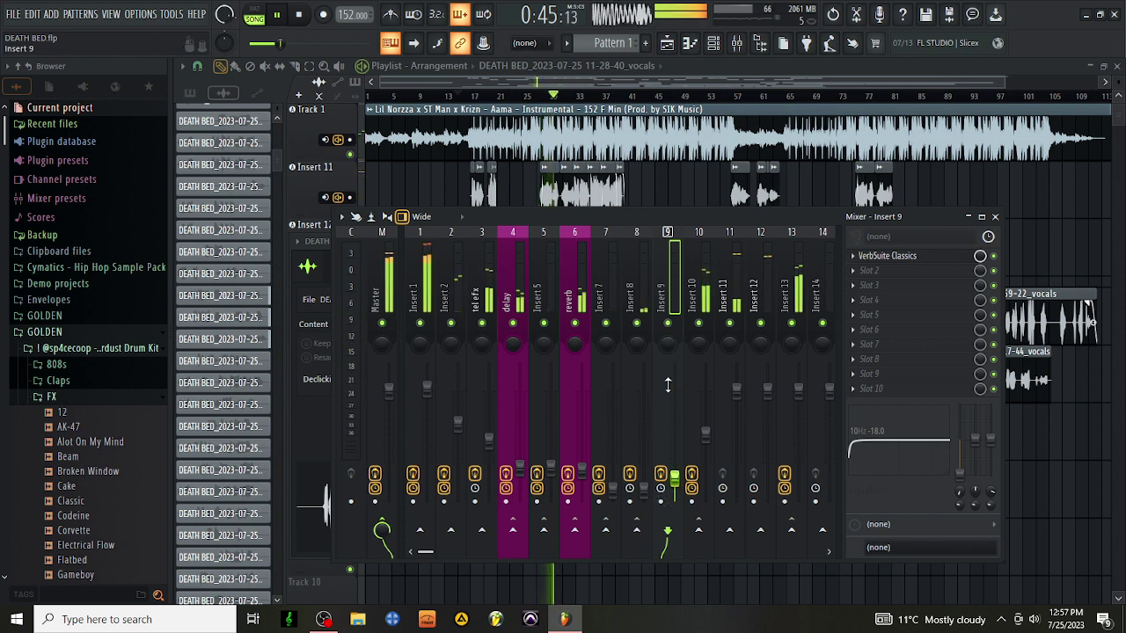
{"action": "left_click", "coordinate": [792, 281]}
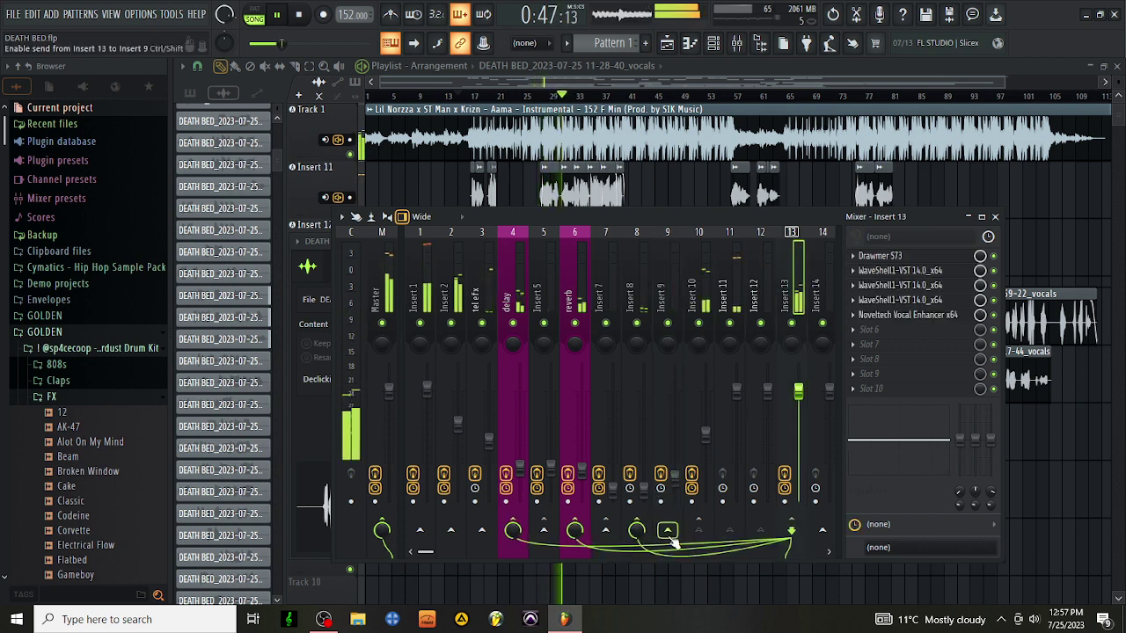
{"action": "left_click", "coordinate": [668, 498]}
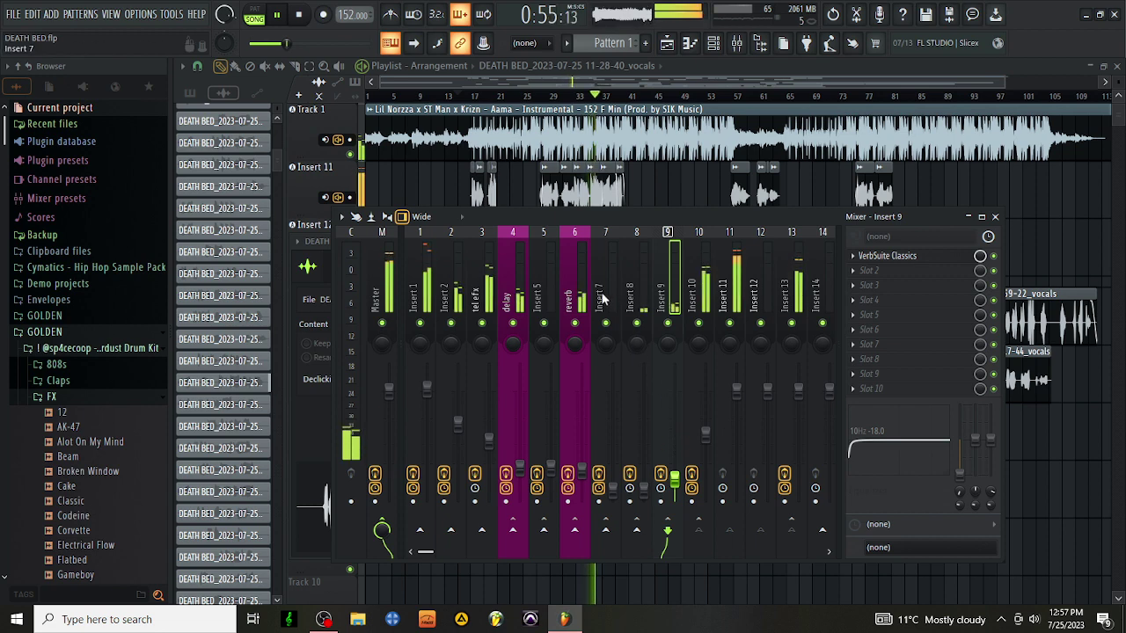
Step: On mixer track Insert 10, set the EQ low shelf frequency to 30 Hz and Pro-Q 3's band 6 frequency to 229.97 Hz
{"action": "left_click", "coordinate": [699, 287]}
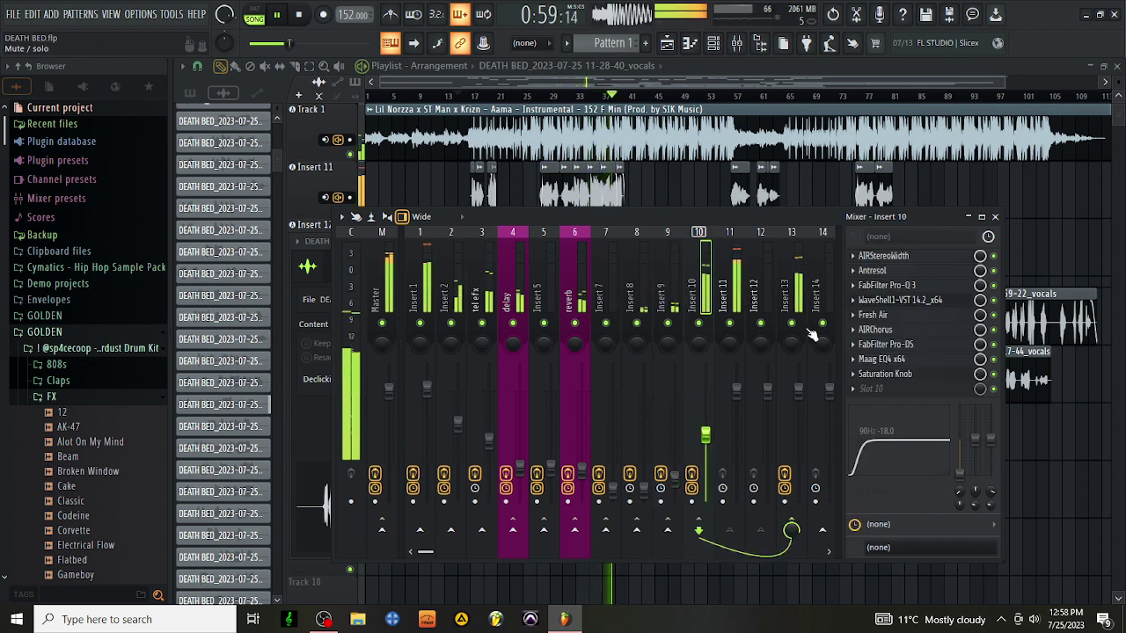
{"action": "left_click_drag", "start_coordinate": [948, 484], "coordinate": [948, 512]}
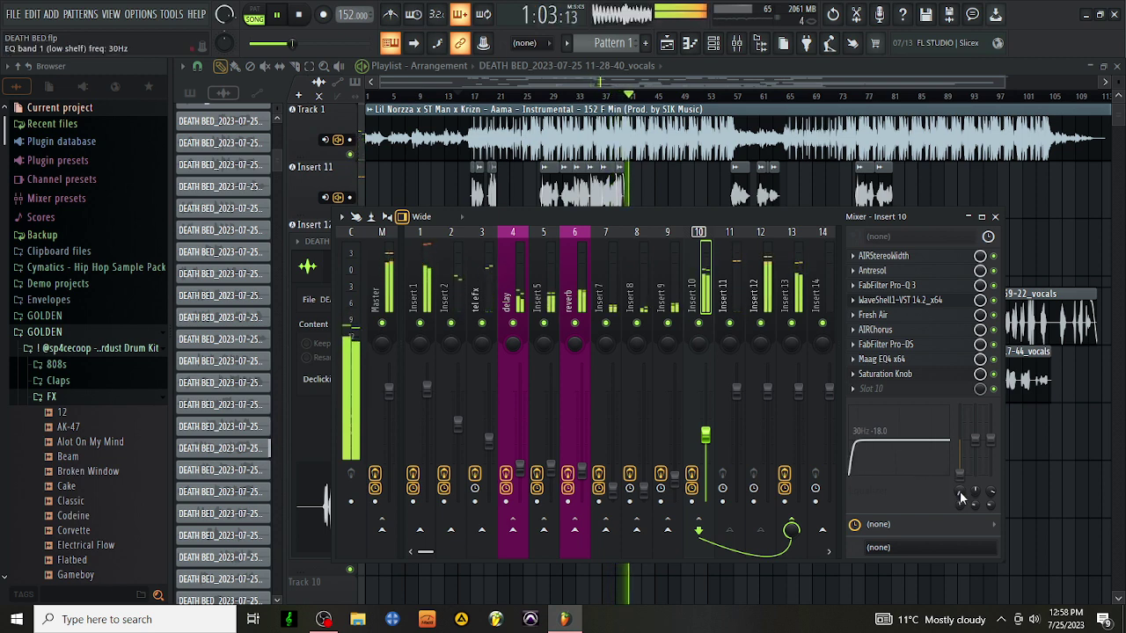
{"action": "left_click", "coordinate": [904, 294]}
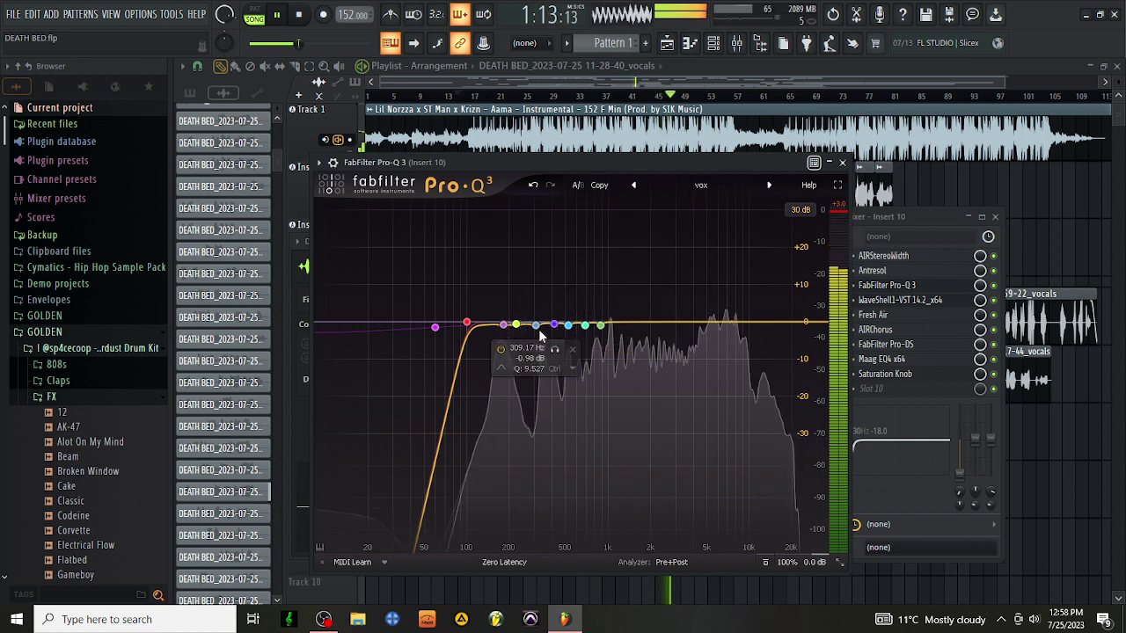
{"action": "left_click", "coordinate": [516, 325]}
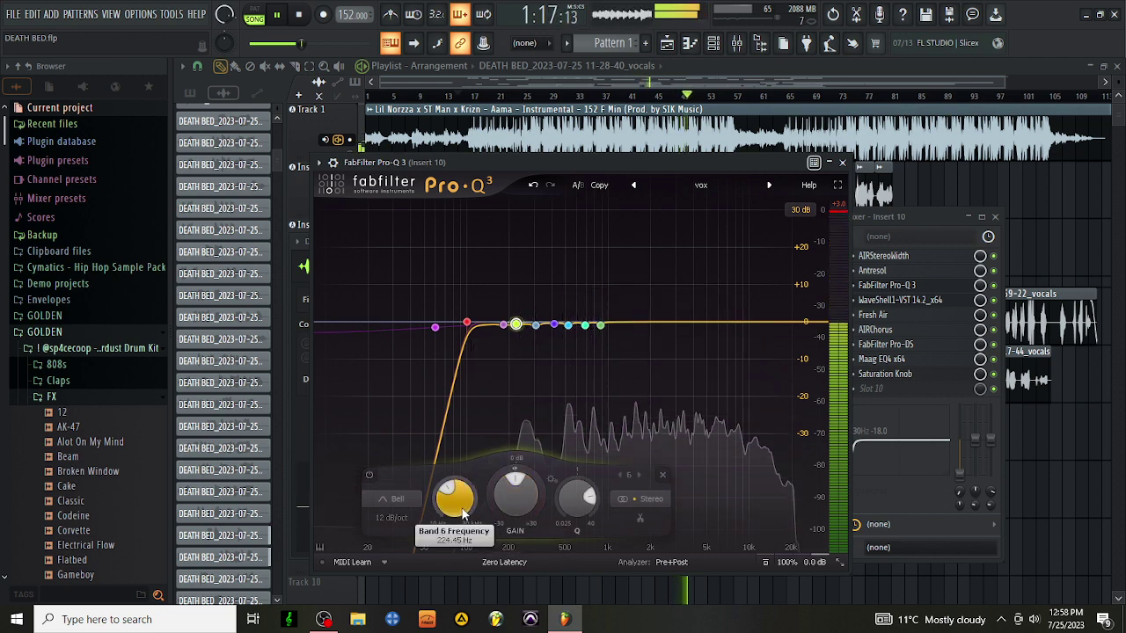
{"action": "scroll", "coordinate": [464, 510], "scroll_direction": "up", "scroll_amount": 1}
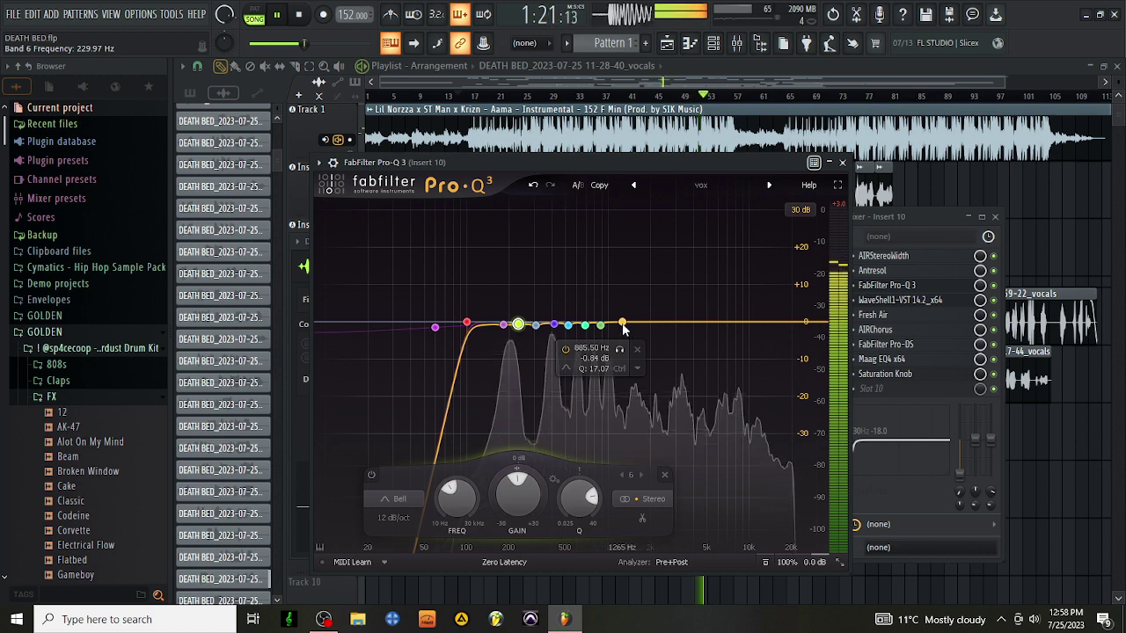
Step: Add a bell band in Pro-Q 3 at about 1070 Hz, narrow its Q and set its gain to -1.35 dB
{"action": "left_click", "coordinate": [614, 323]}
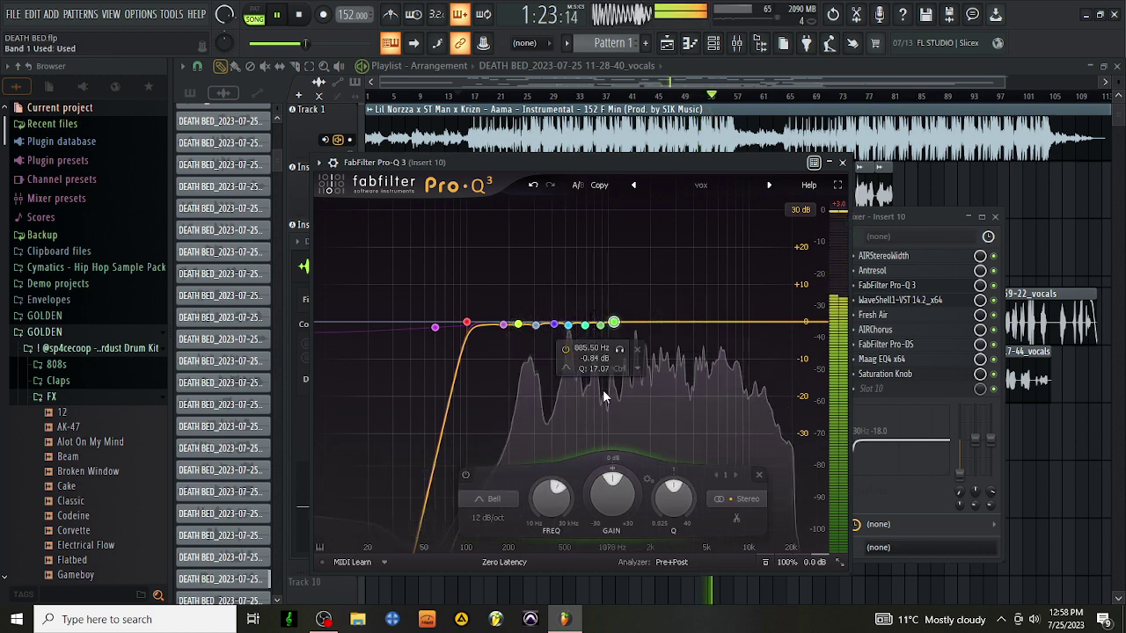
{"action": "left_click_drag", "start_coordinate": [613, 492], "coordinate": [629, 413]}
{"action": "scroll", "coordinate": [676, 492], "scroll_direction": "up", "scroll_amount": 5}
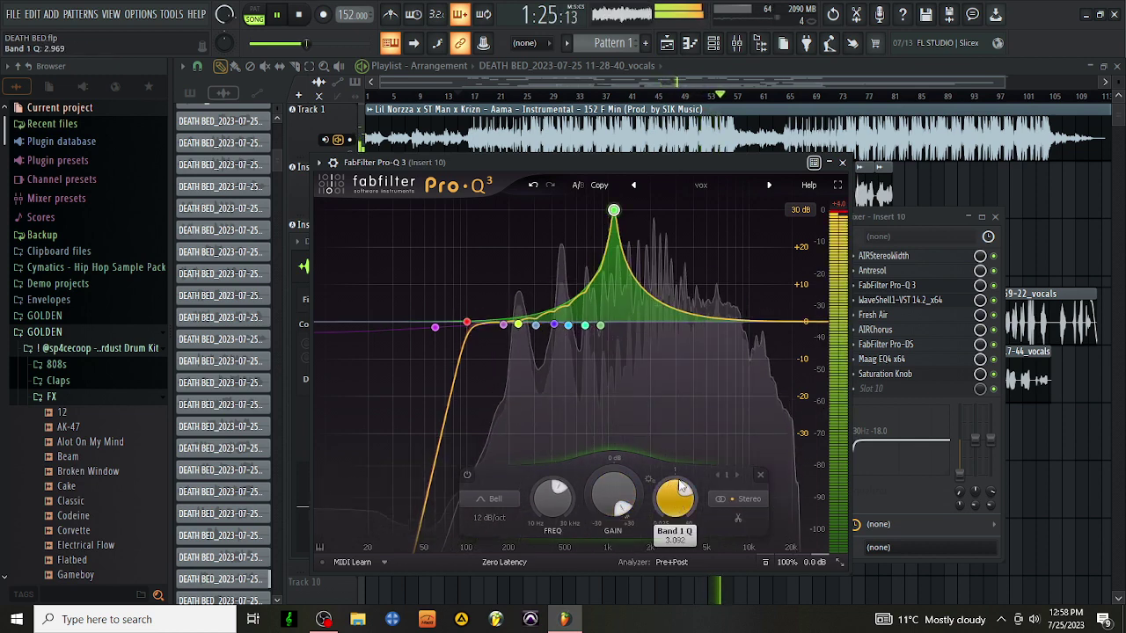
{"action": "left_click_drag", "start_coordinate": [613, 487], "coordinate": [604, 571]}
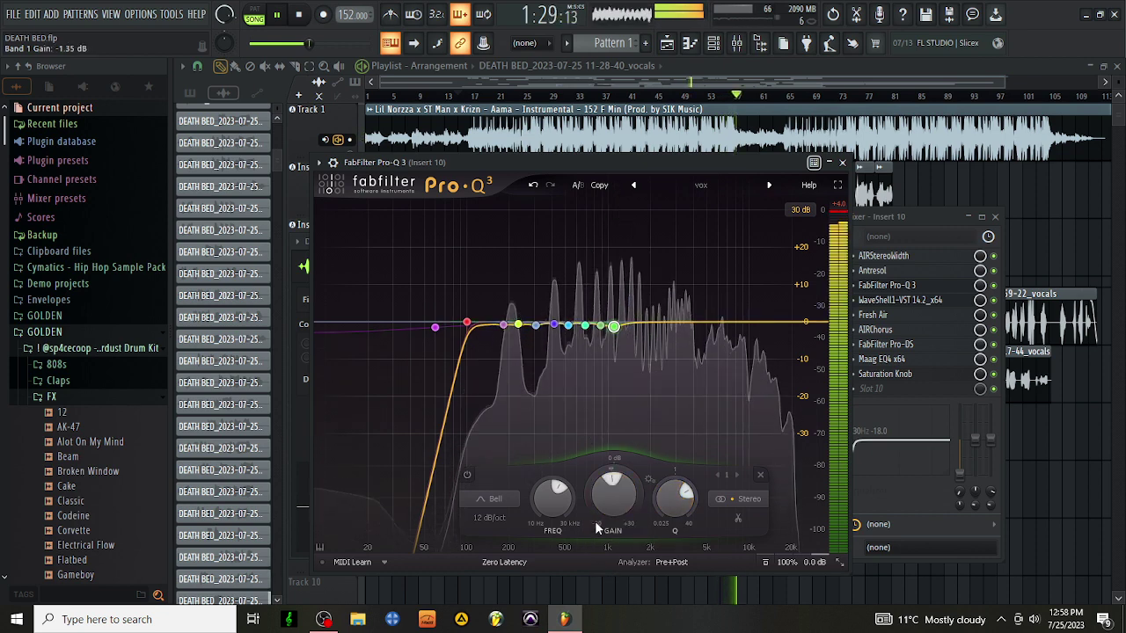
Step: Add a second bell band in Pro-Q 3 at 1562 Hz with a slight cut and a Q of about 8.85, and close the plugin
{"action": "left_click", "coordinate": [656, 323]}
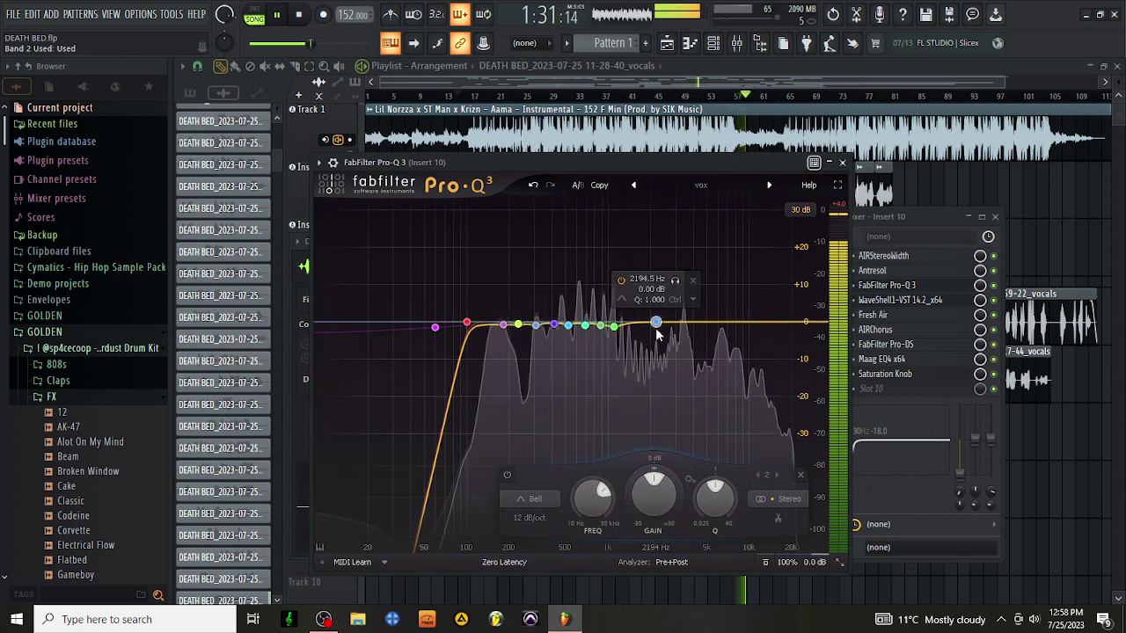
{"action": "left_click_drag", "start_coordinate": [655, 519], "coordinate": [654, 526]}
{"action": "left_click_drag", "start_coordinate": [718, 500], "coordinate": [751, 430]}
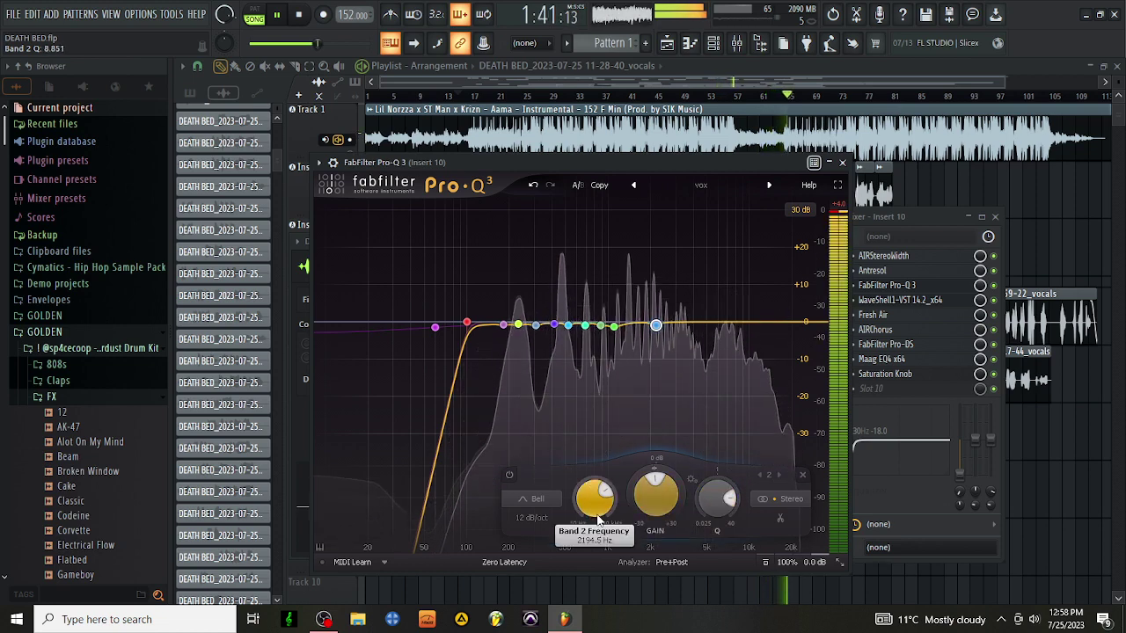
{"action": "left_click_drag", "start_coordinate": [597, 517], "coordinate": [596, 525]}
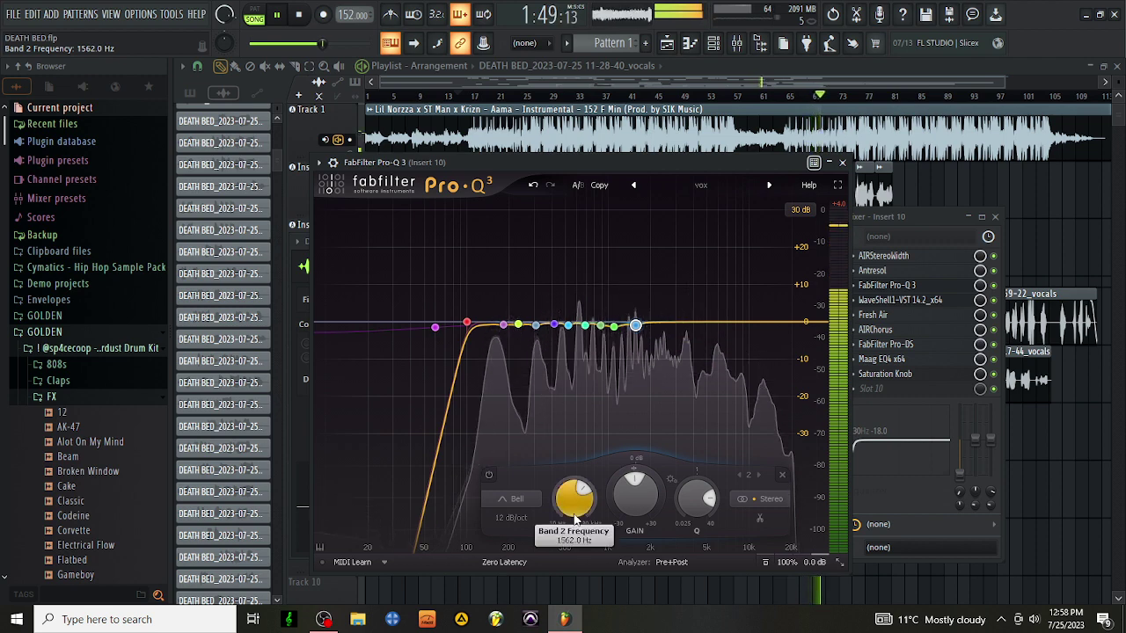
{"action": "left_click", "coordinate": [842, 162]}
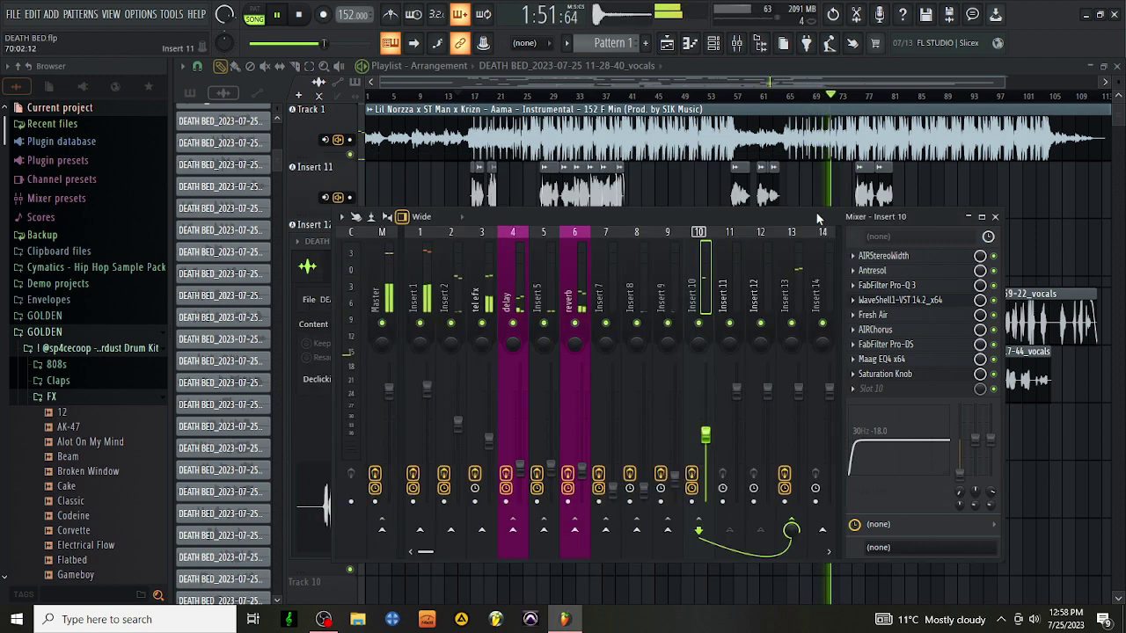
Step: Raise the volume of mixer track Insert 8 to 20% and restart song playback
{"action": "left_click", "coordinate": [648, 496]}
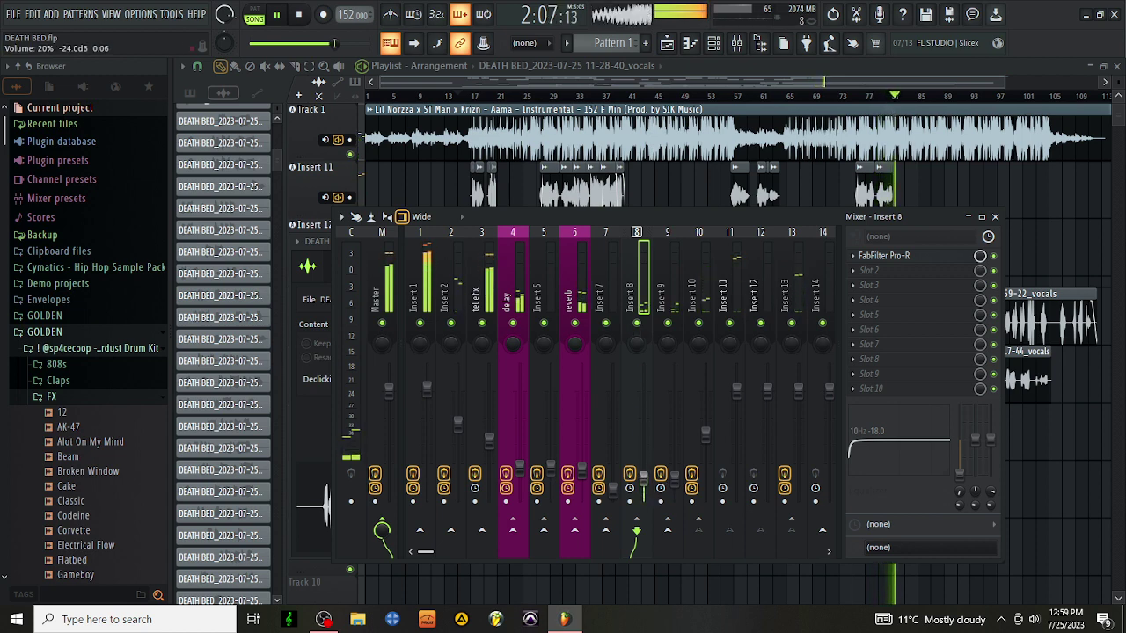
{"action": "key", "text": "space"}
{"action": "key", "text": "space"}
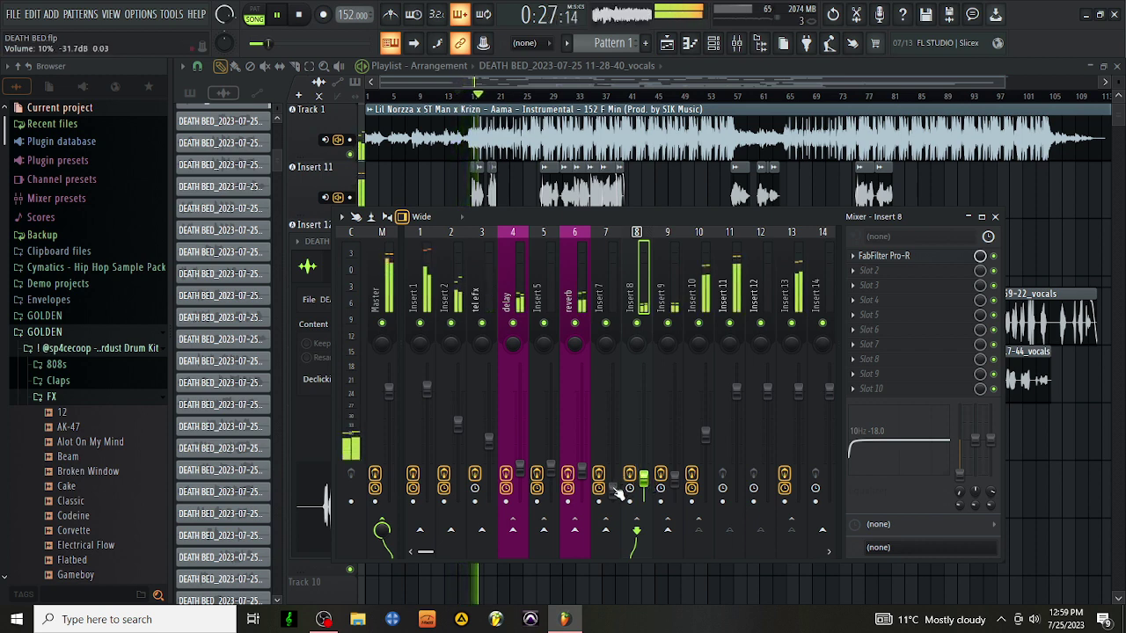
Step: Set the channel volume of Track 8's 12-12-10 and 12-13-15 vocal clips to 80%
{"action": "left_click", "coordinate": [612, 268]}
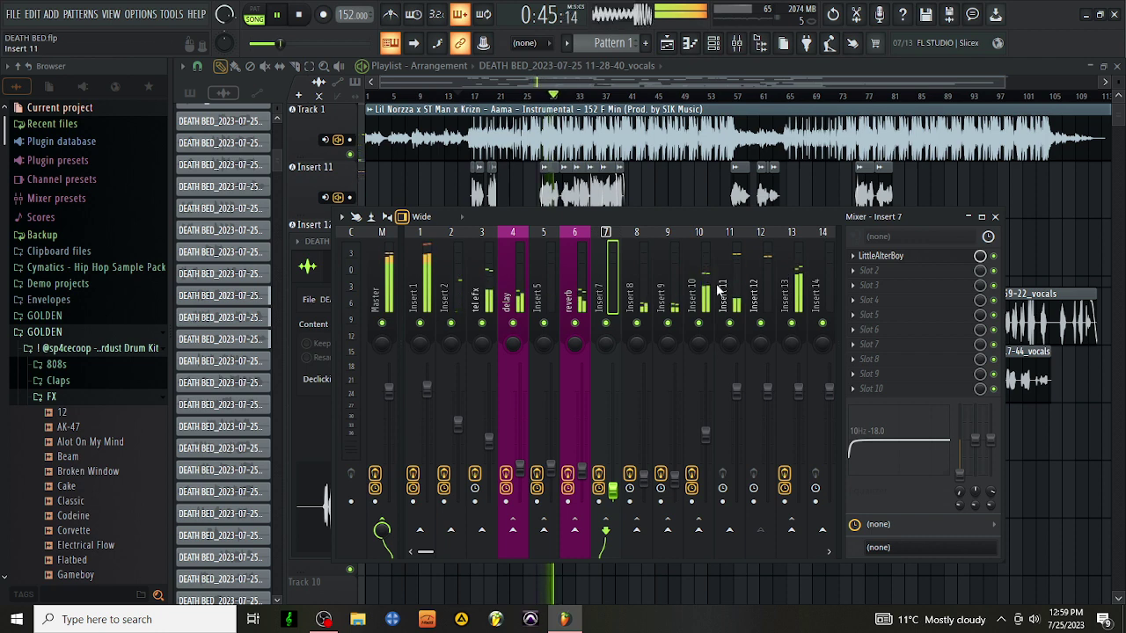
{"action": "left_click", "coordinate": [451, 290]}
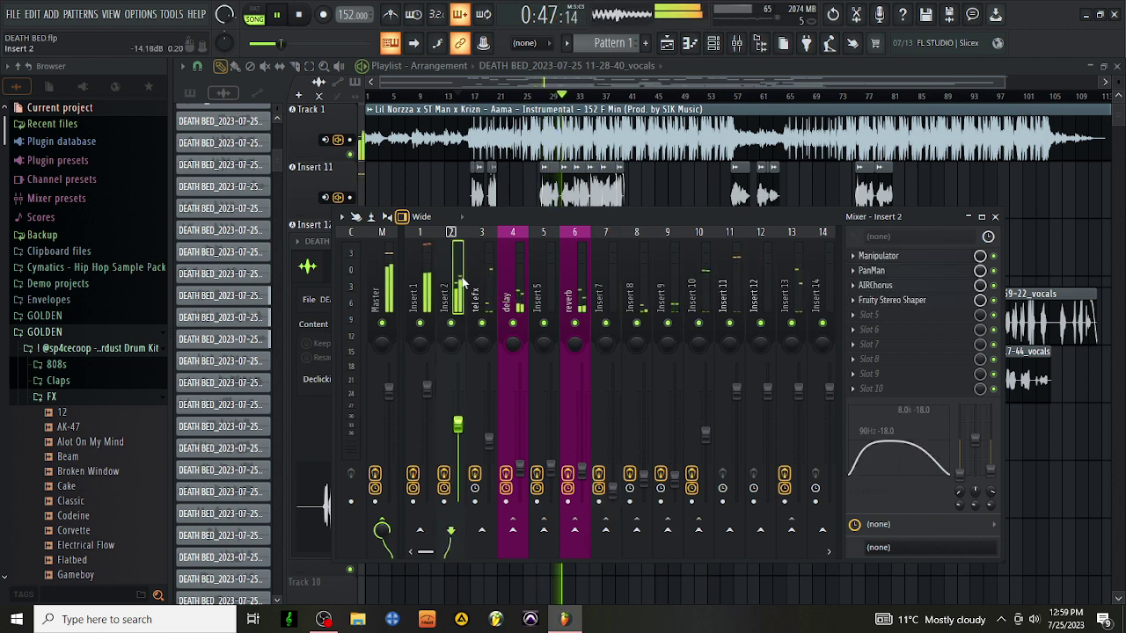
{"action": "left_click", "coordinate": [551, 81]}
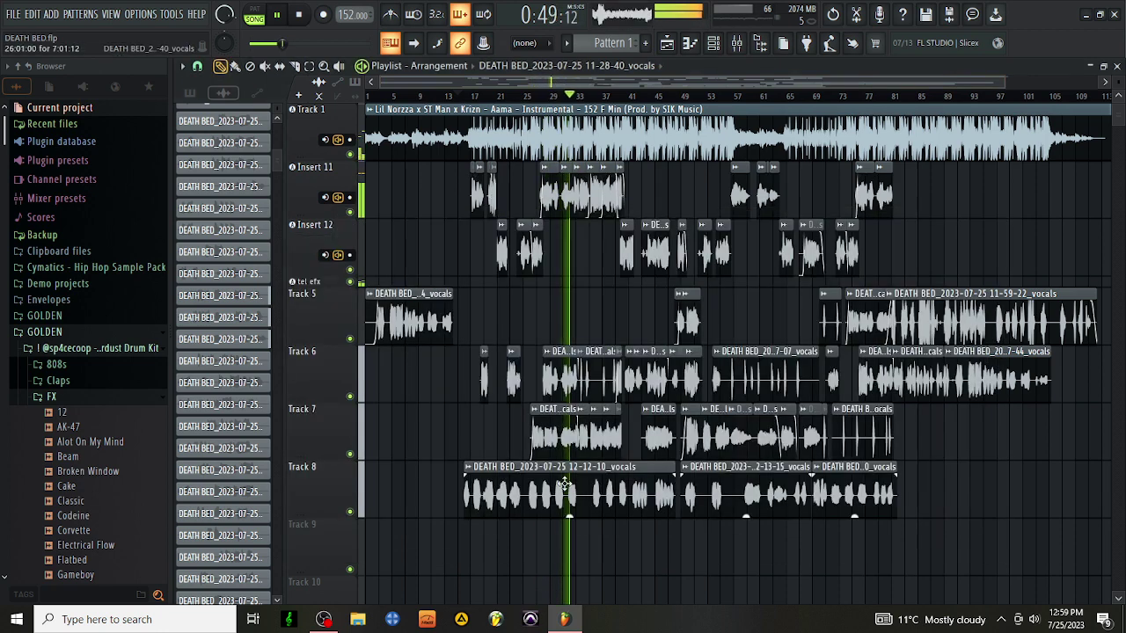
{"action": "double_click", "coordinate": [537, 484]}
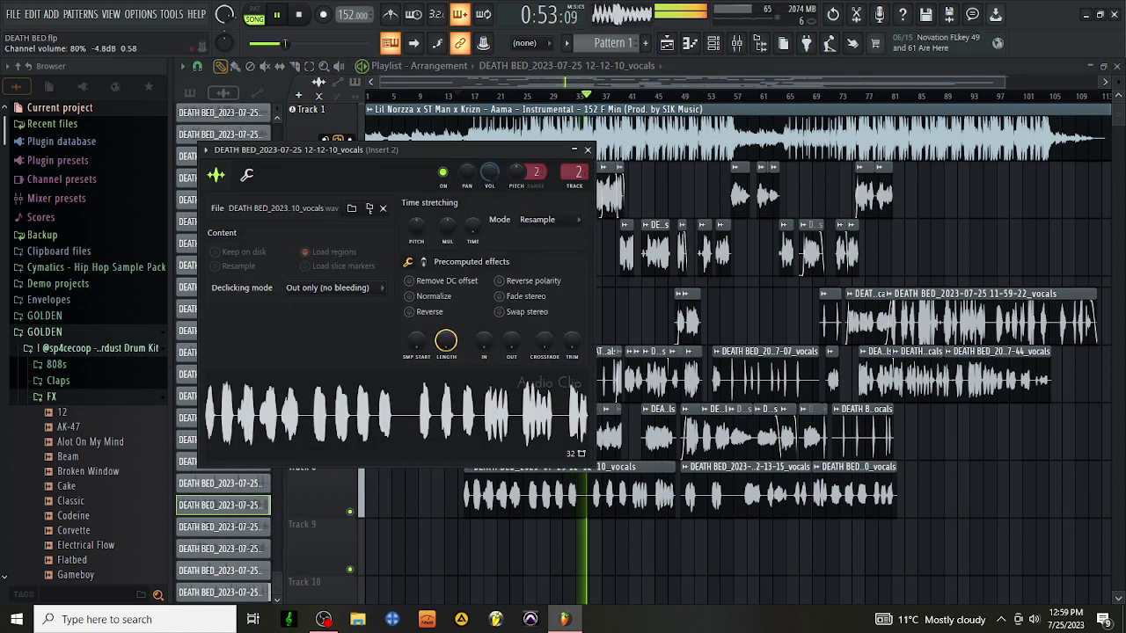
{"action": "double_click", "coordinate": [691, 497]}
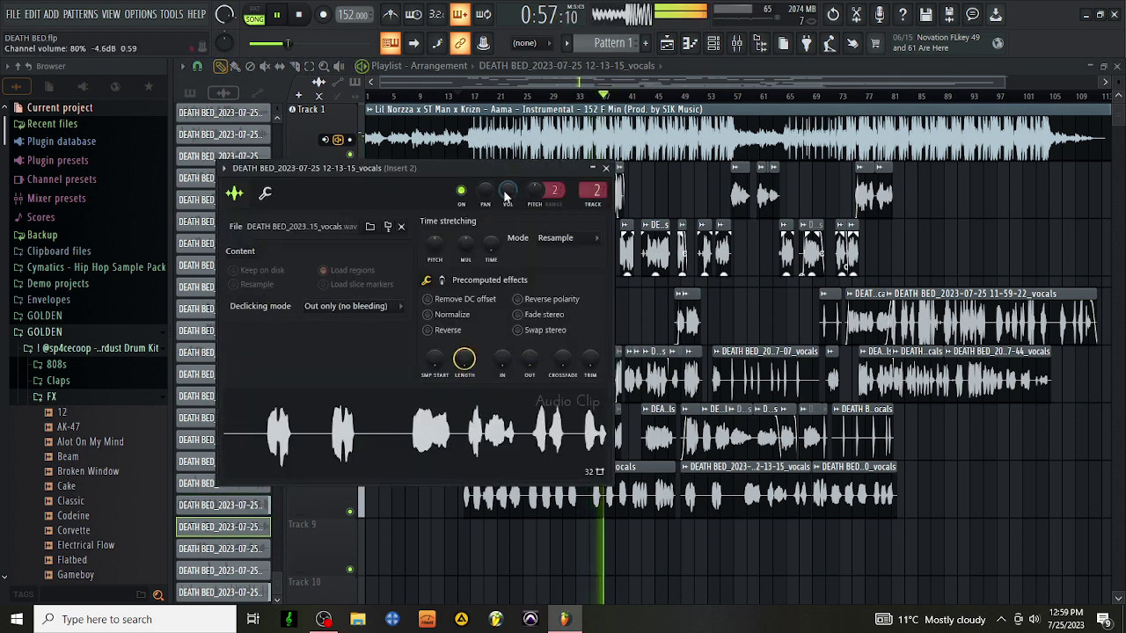
{"action": "left_click", "coordinate": [605, 167]}
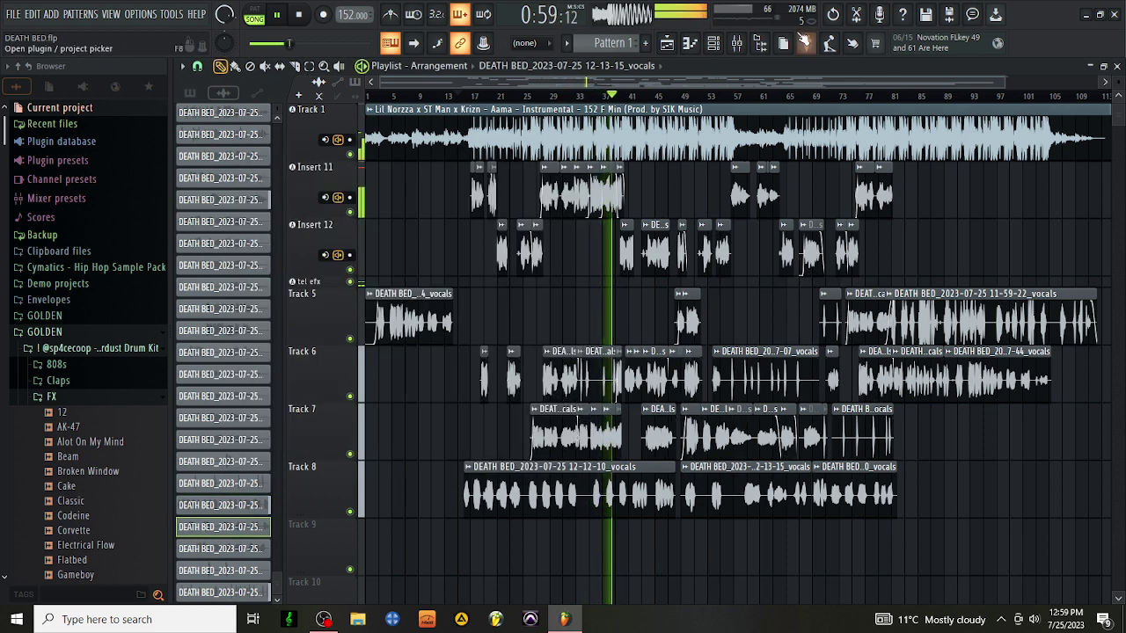
Step: Route mixer track Insert 2 to the reverb sends on Insert 9 and Insert 8, and check the send tracks
{"action": "left_click", "coordinate": [736, 42]}
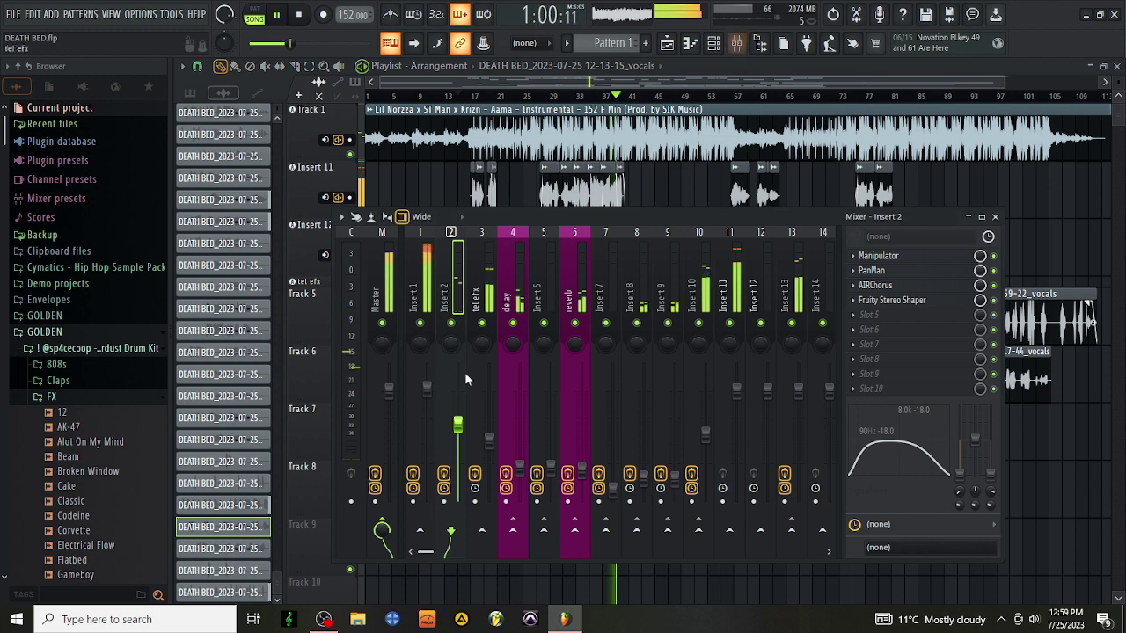
{"action": "left_click", "coordinate": [667, 531]}
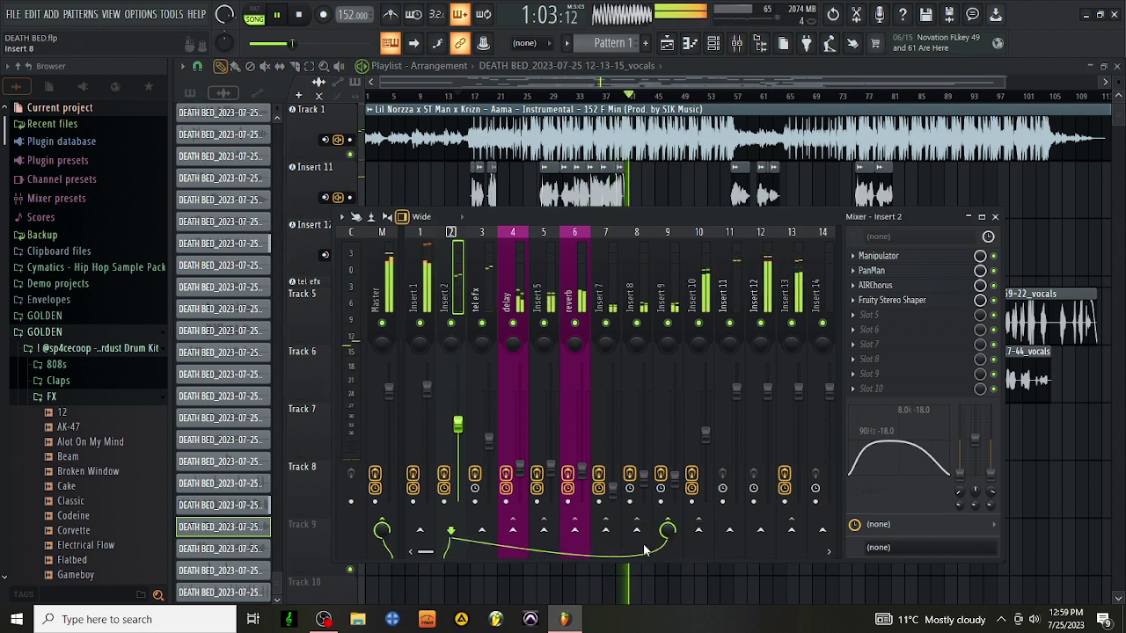
{"action": "left_click", "coordinate": [637, 532]}
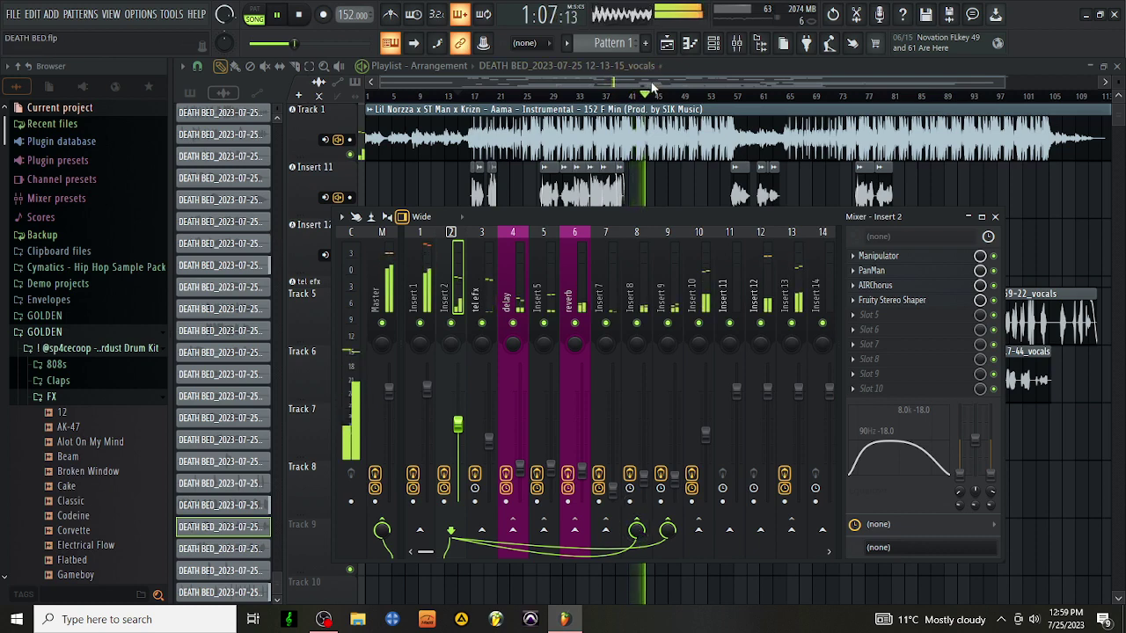
{"action": "left_click", "coordinate": [670, 288]}
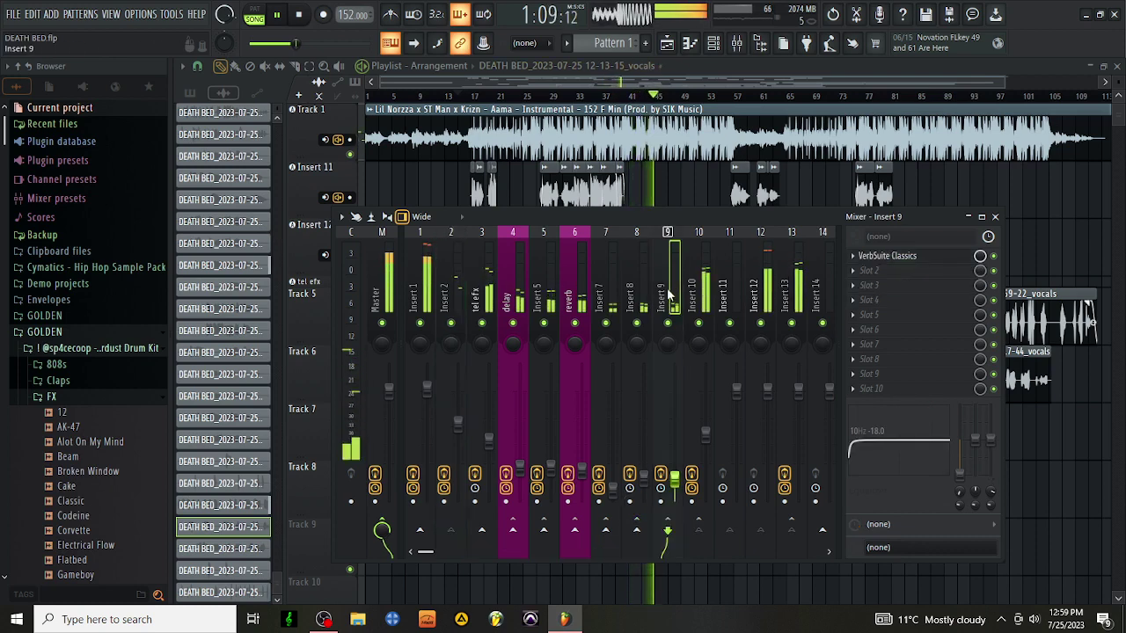
{"action": "left_click", "coordinate": [694, 301]}
{"action": "left_click", "coordinate": [643, 291]}
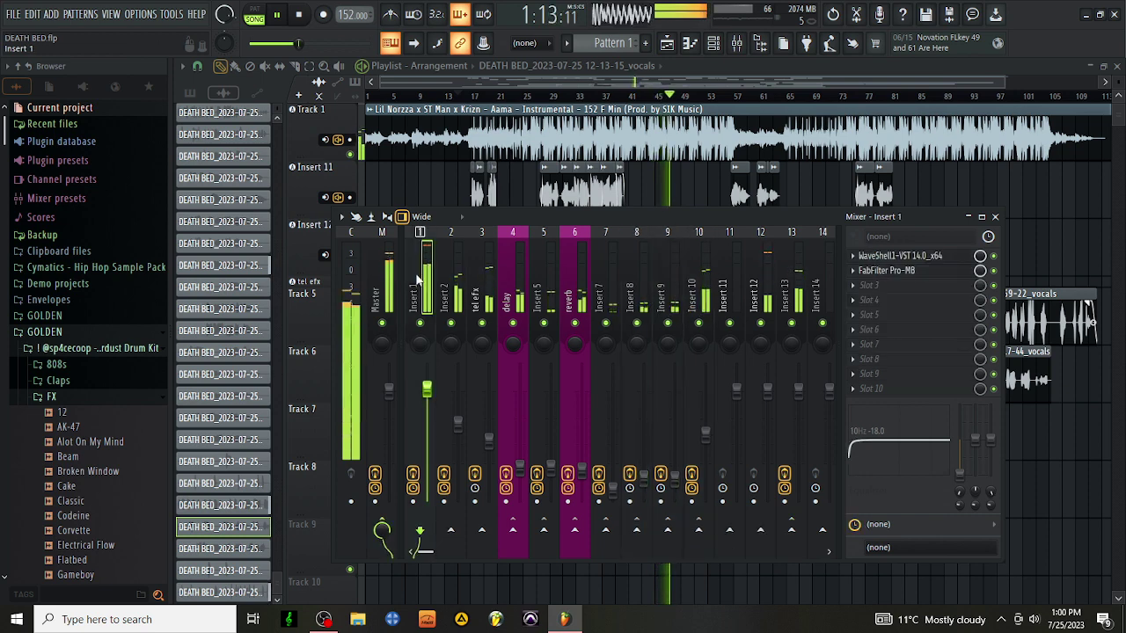
{"action": "left_click", "coordinate": [449, 290]}
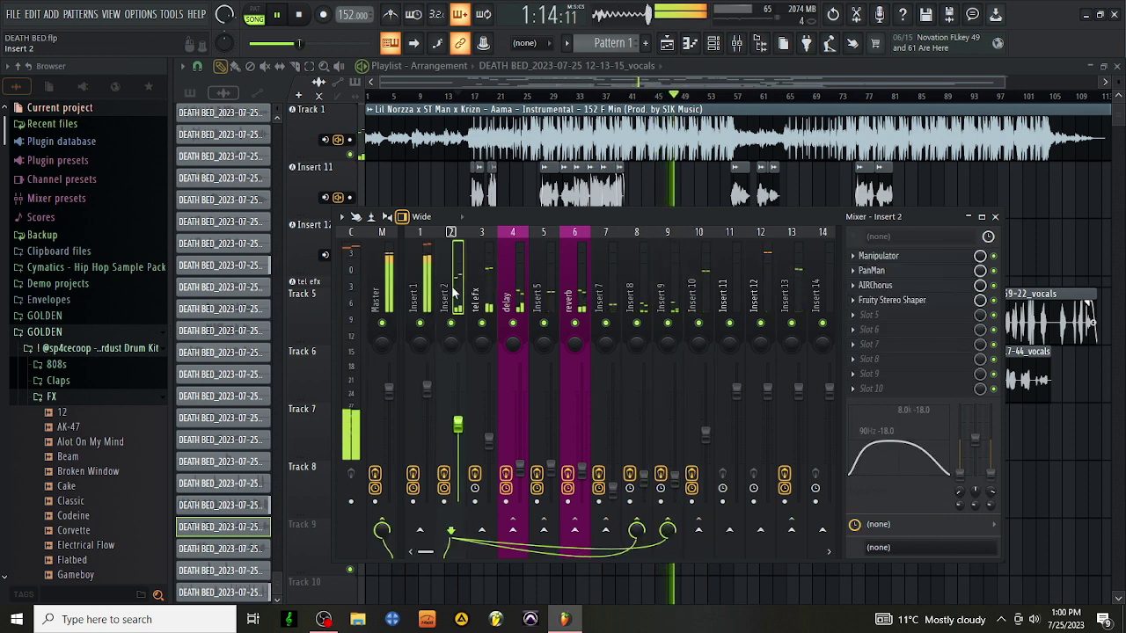
{"action": "left_click", "coordinate": [639, 292]}
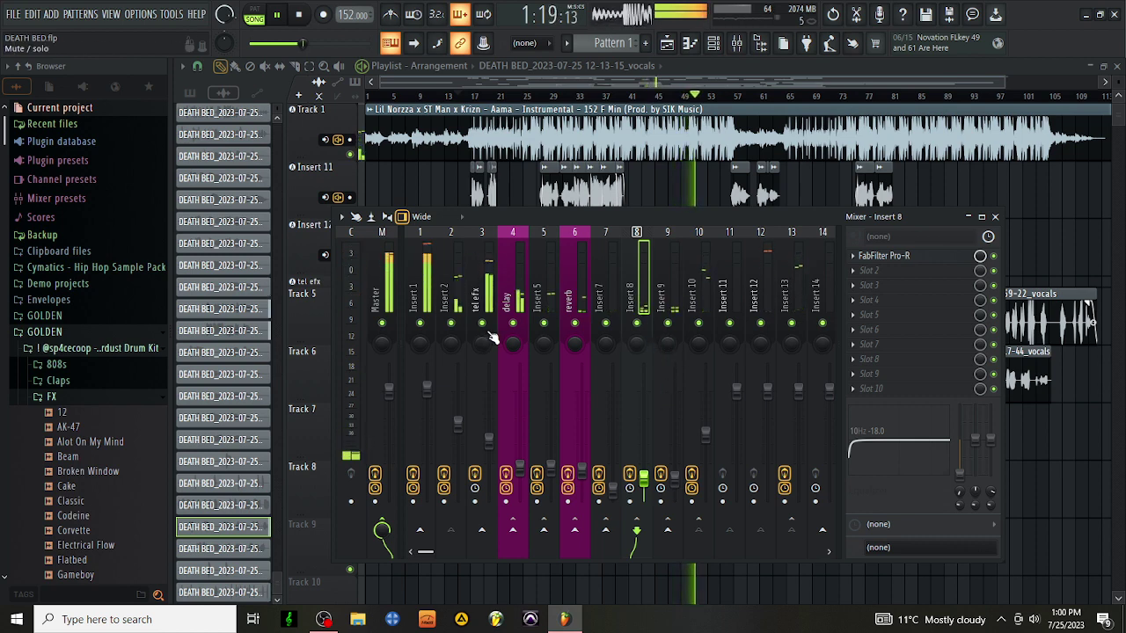
Step: Open the channel settings of Track 8's 12-14-10 vocal clip, and set the channel volume of Track 6's 12-17-07 vocal clip to 80%
{"action": "key", "text": "F9"}
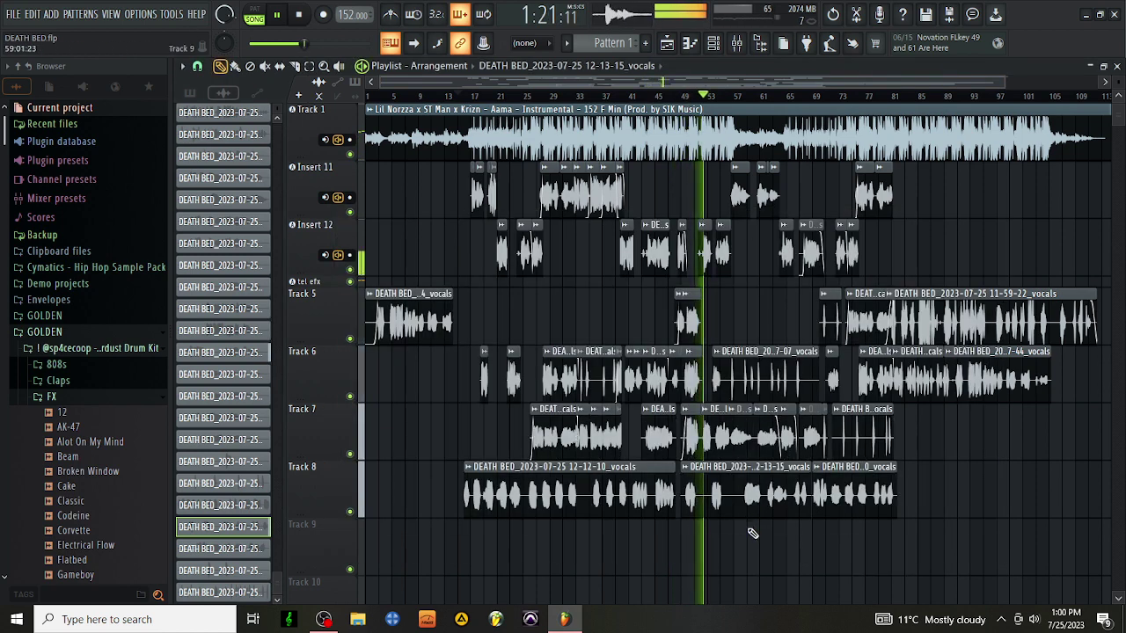
{"action": "double_click", "coordinate": [845, 493]}
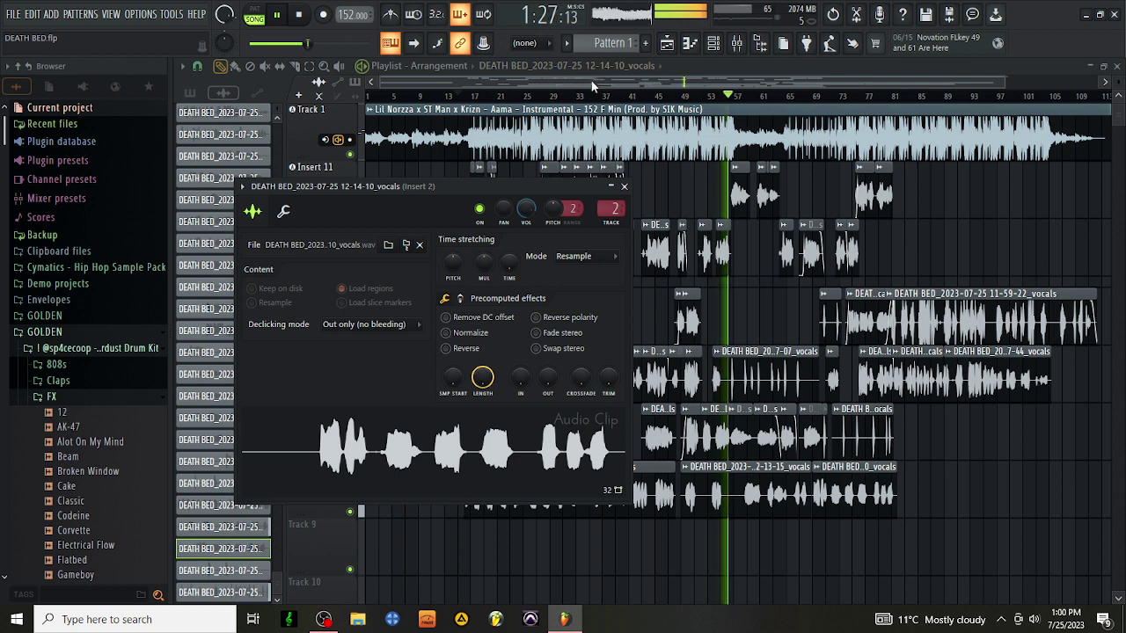
{"action": "key", "text": "Escape"}
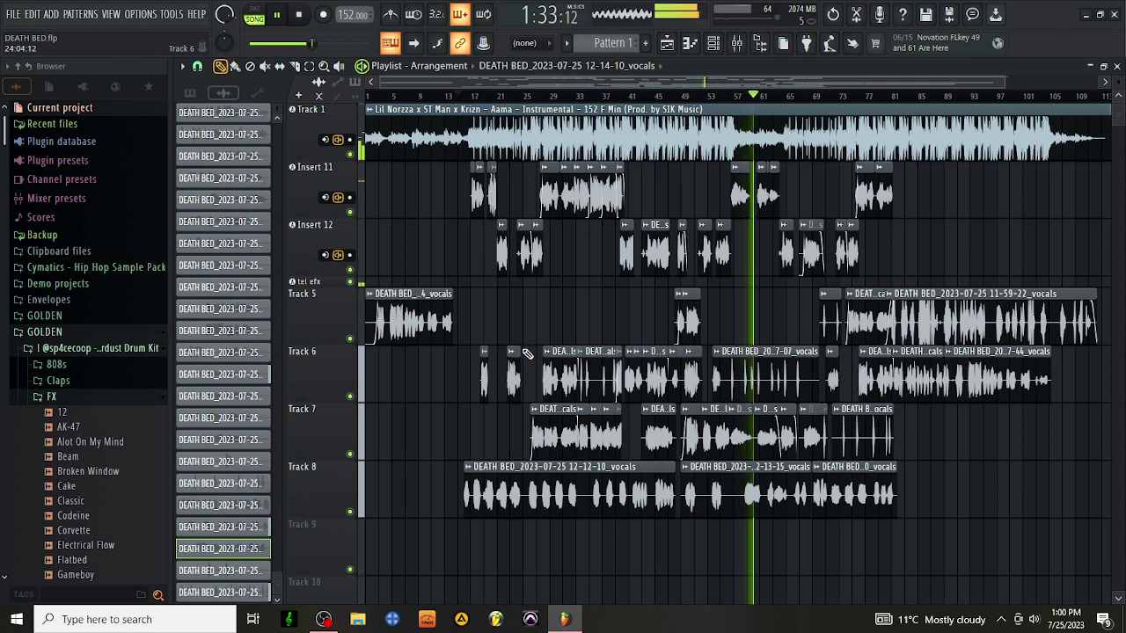
{"action": "double_click", "coordinate": [791, 392]}
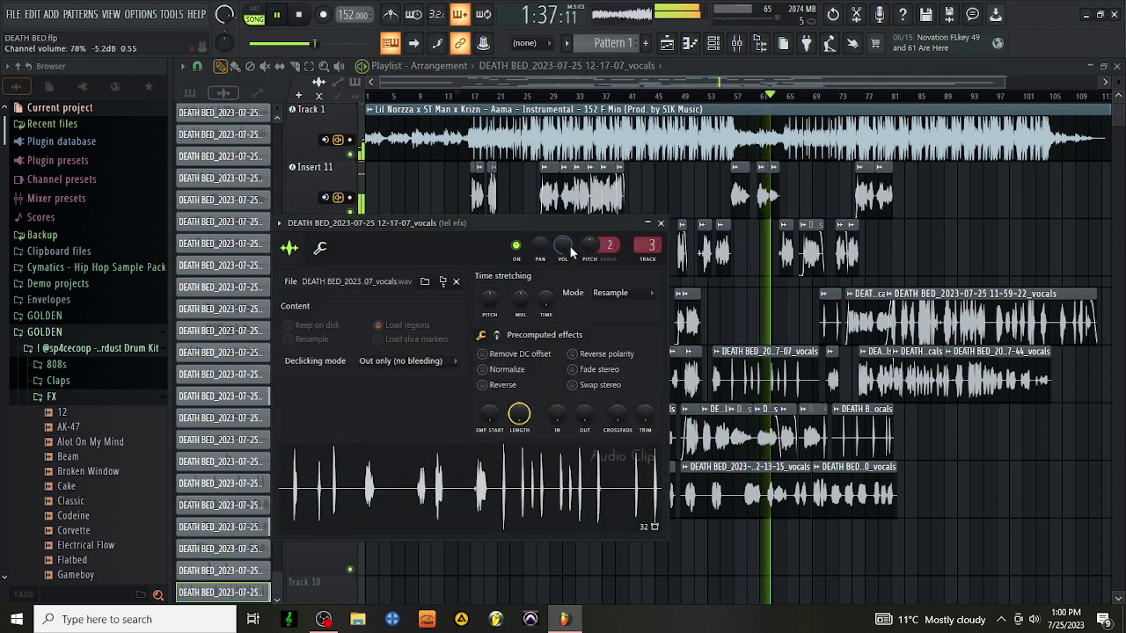
{"action": "left_click_drag", "start_coordinate": [563, 247], "coordinate": [570, 253]}
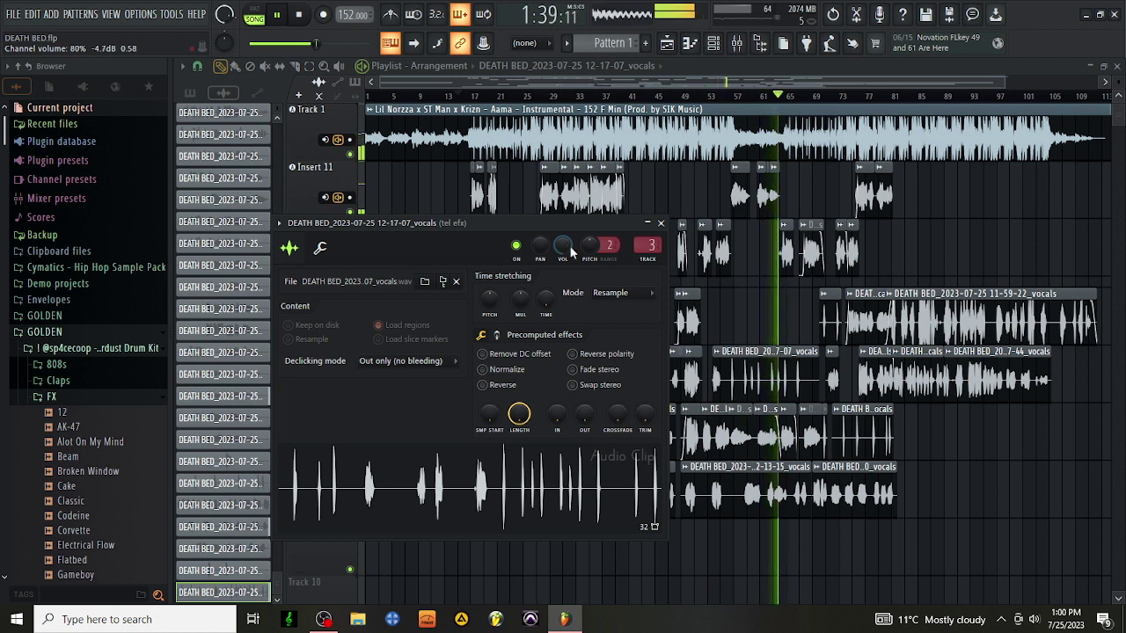
{"action": "left_click", "coordinate": [661, 224]}
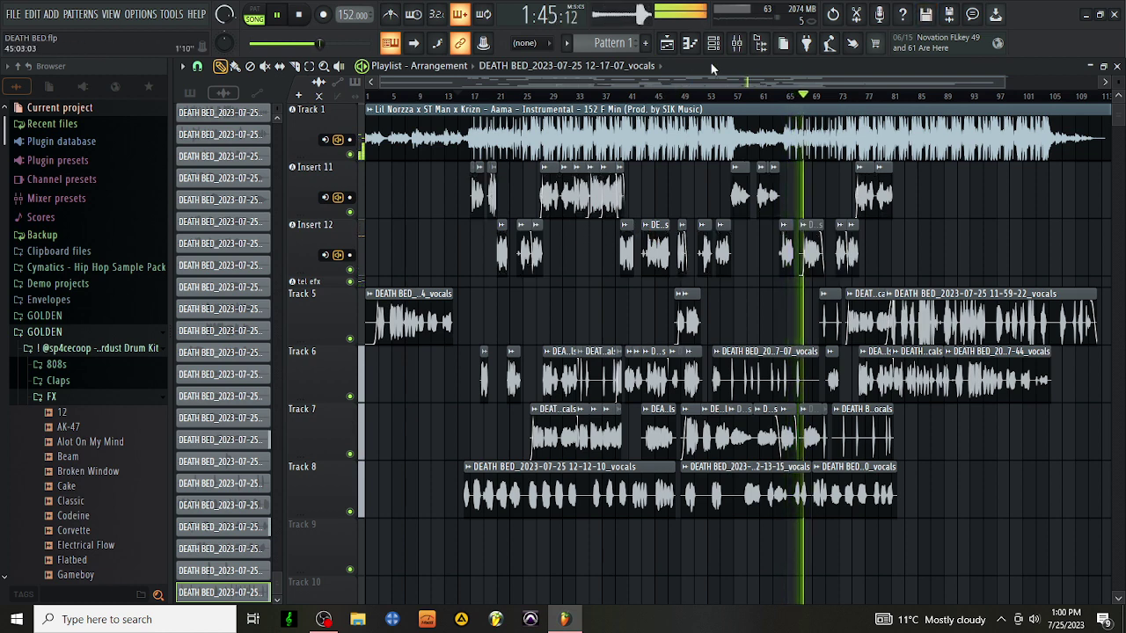
Step: Review the tel efx mixer track and the closing vocal clips, and open the channel settings of Track 6's 11-57-44 clip
{"action": "left_click", "coordinate": [737, 44]}
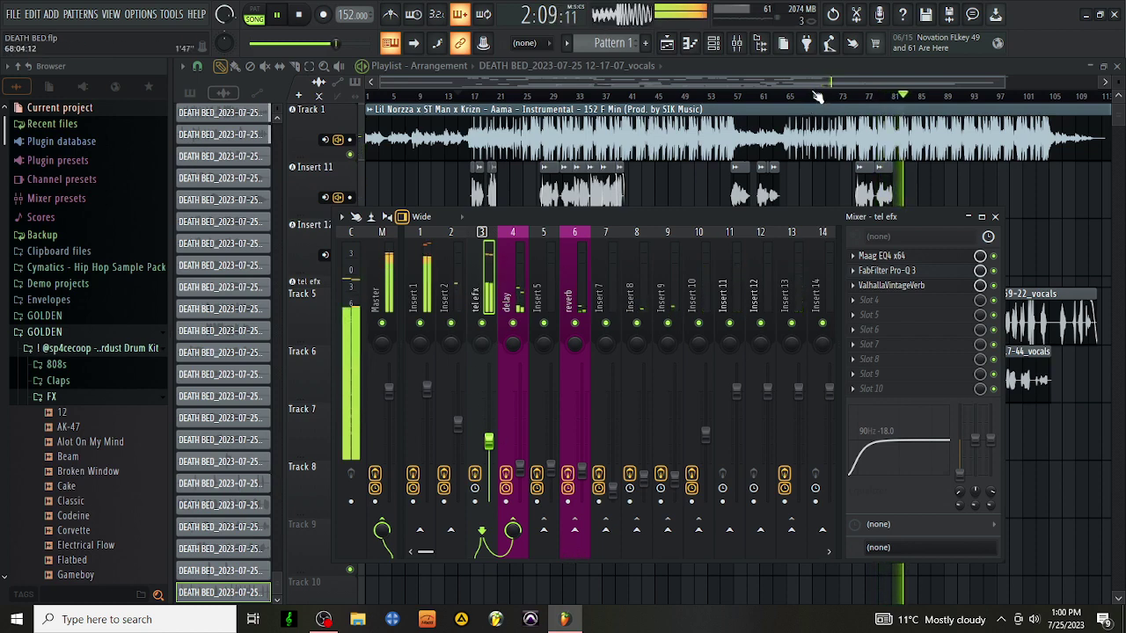
{"action": "key", "text": "F9"}
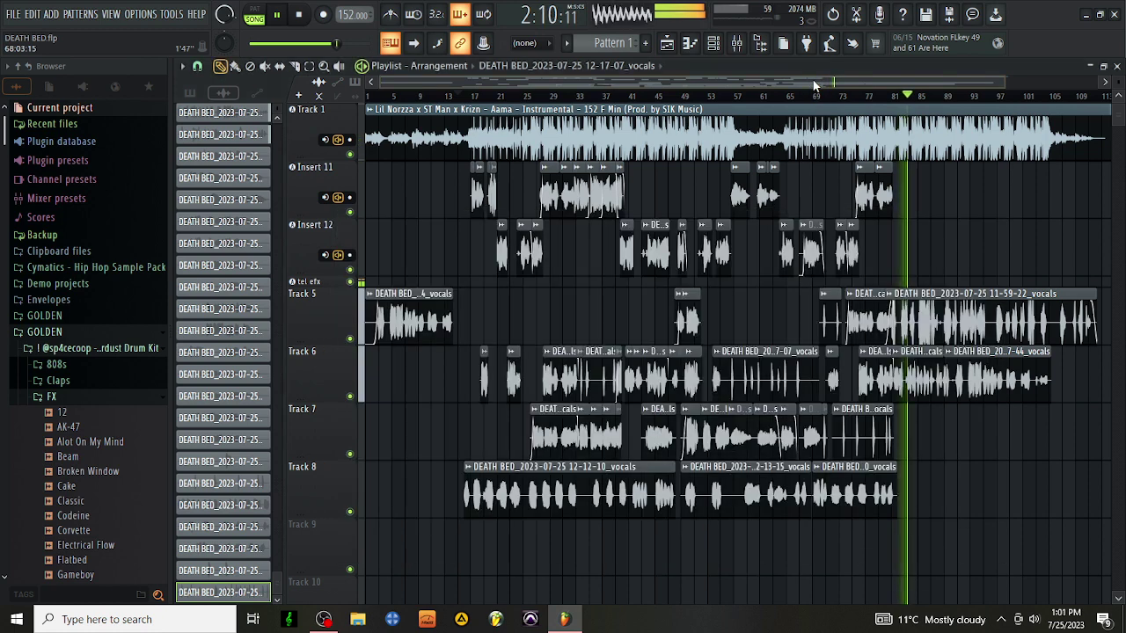
{"action": "left_click", "coordinate": [925, 318]}
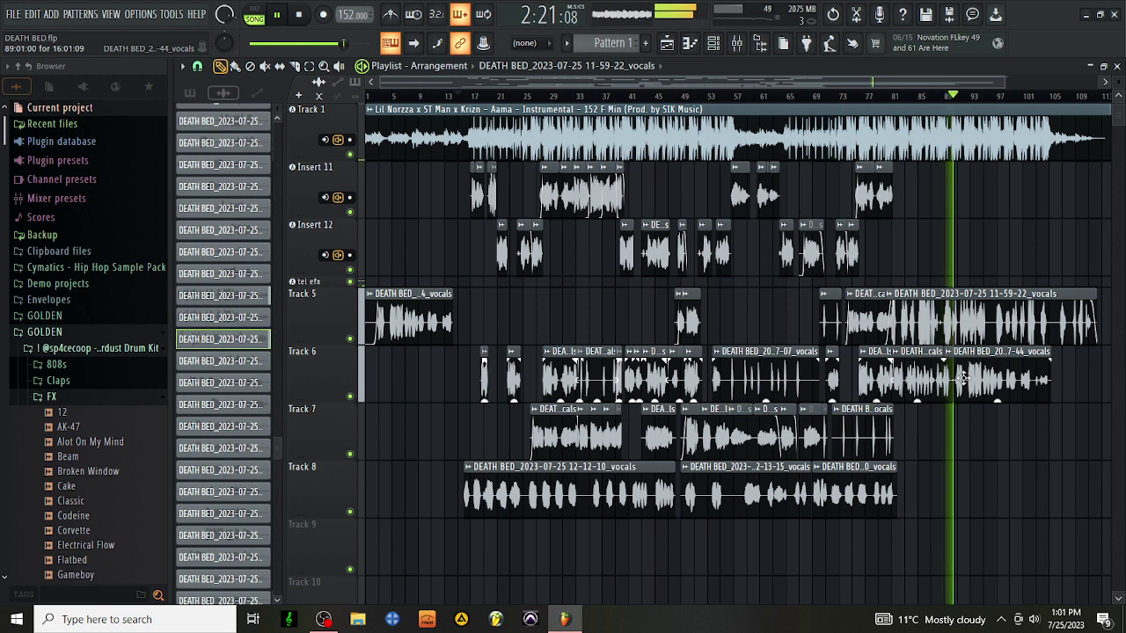
{"action": "left_click", "coordinate": [729, 46]}
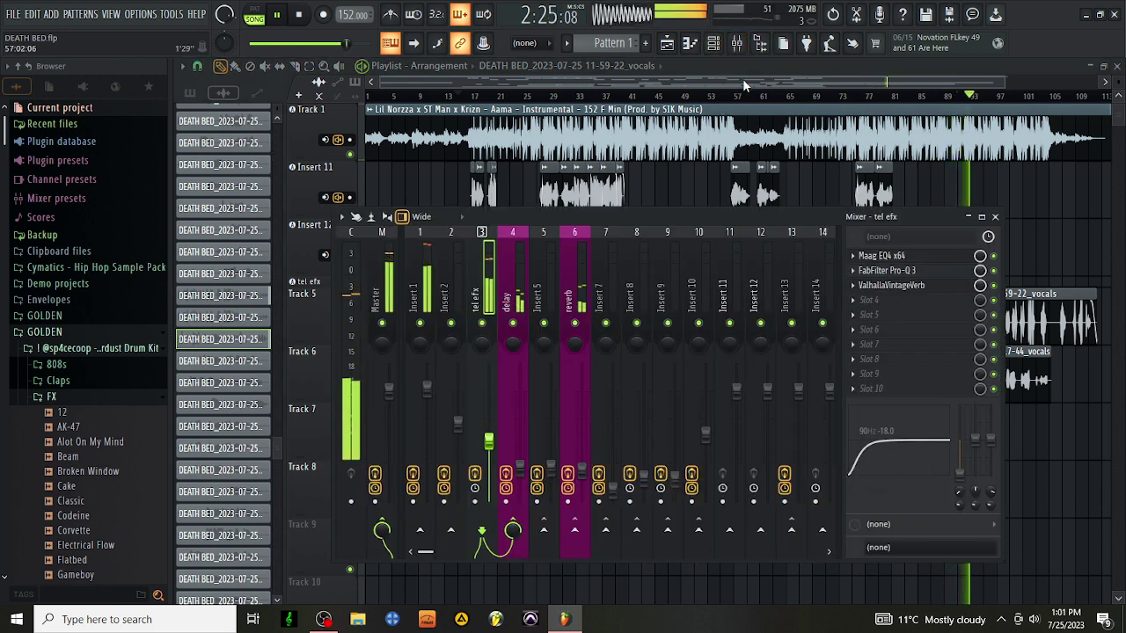
{"action": "left_click", "coordinate": [736, 44]}
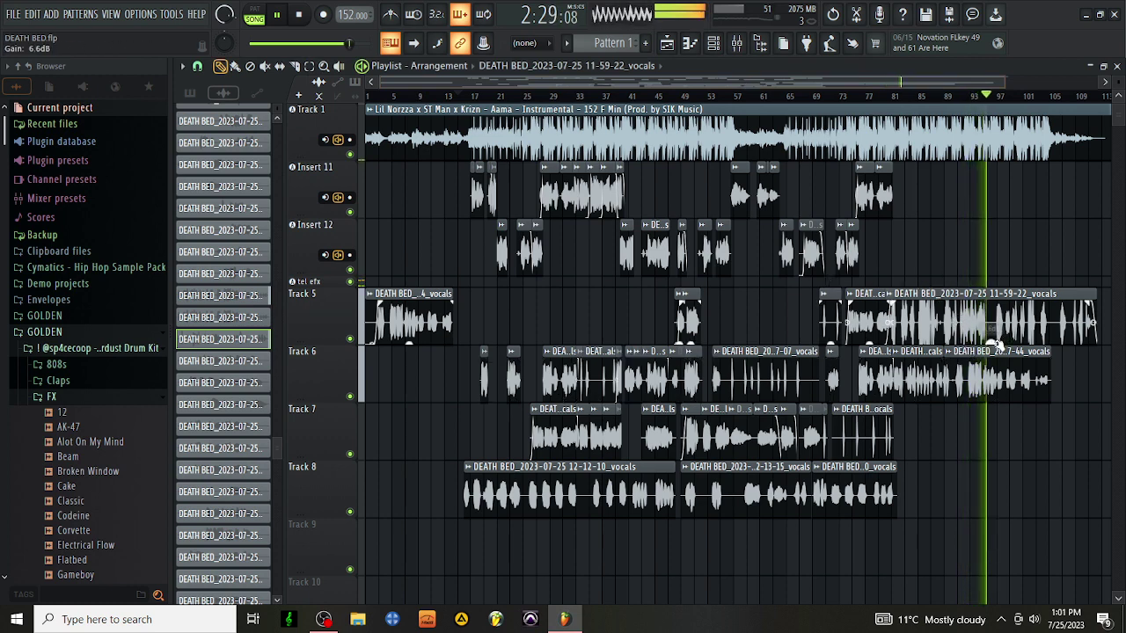
{"action": "scroll", "coordinate": [991, 342], "scroll_direction": "up", "scroll_amount": 1}
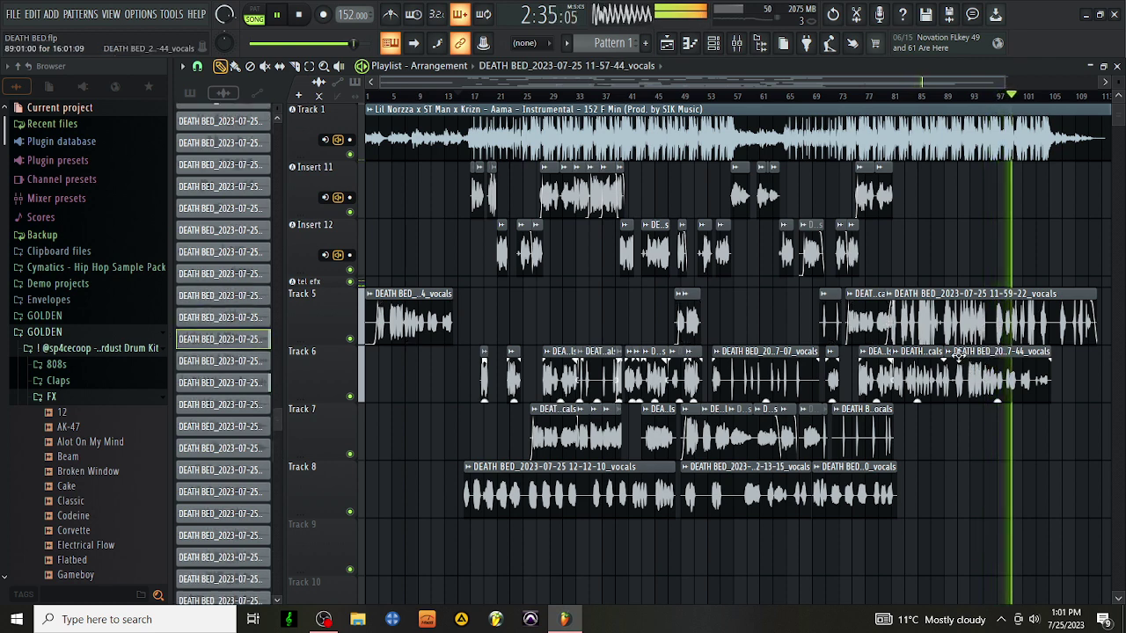
{"action": "double_click", "coordinate": [974, 361]}
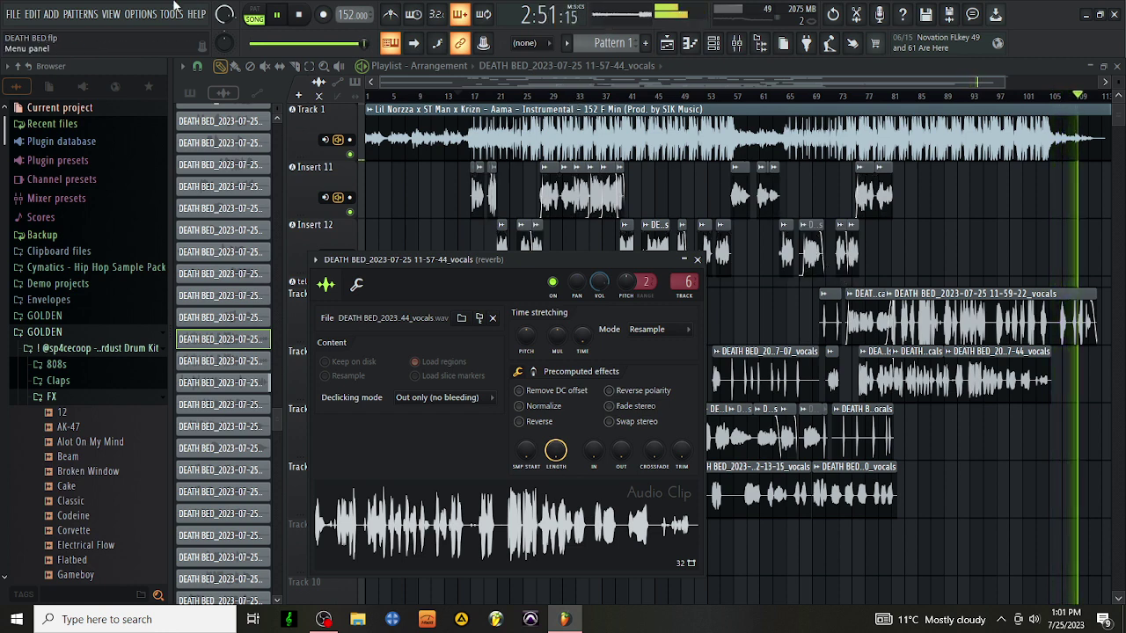
Step: Save the project, and save it again as a zipped song file (*.zip) named DEATH BED
{"action": "left_click", "coordinate": [13, 15]}
{"action": "left_click", "coordinate": [14, 15]}
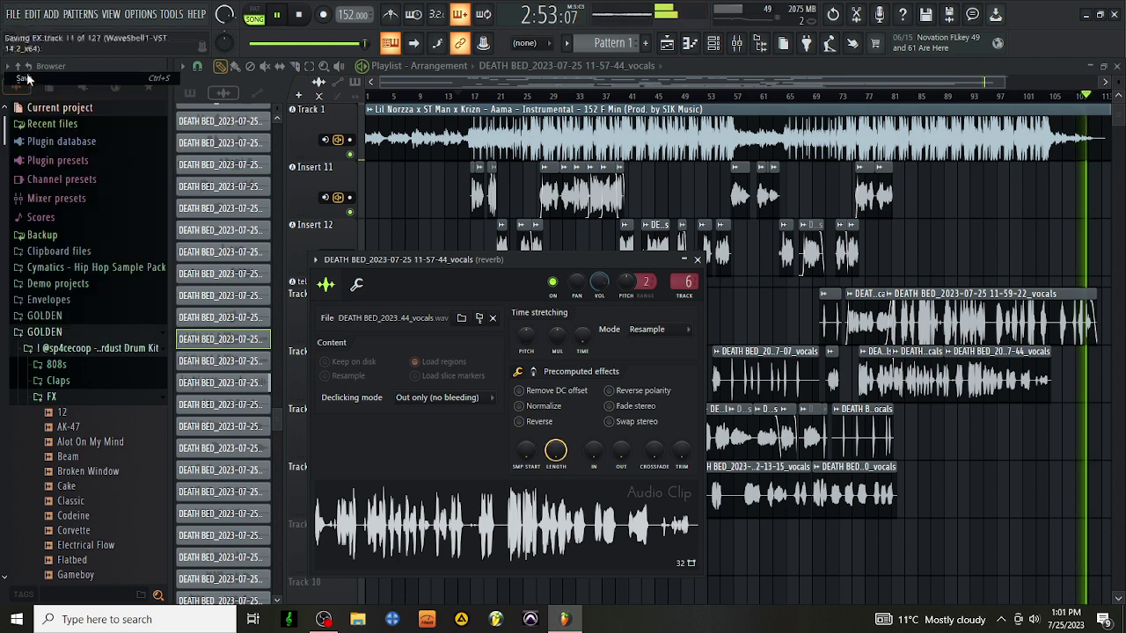
{"action": "left_click", "coordinate": [14, 15]}
{"action": "left_click", "coordinate": [40, 98]}
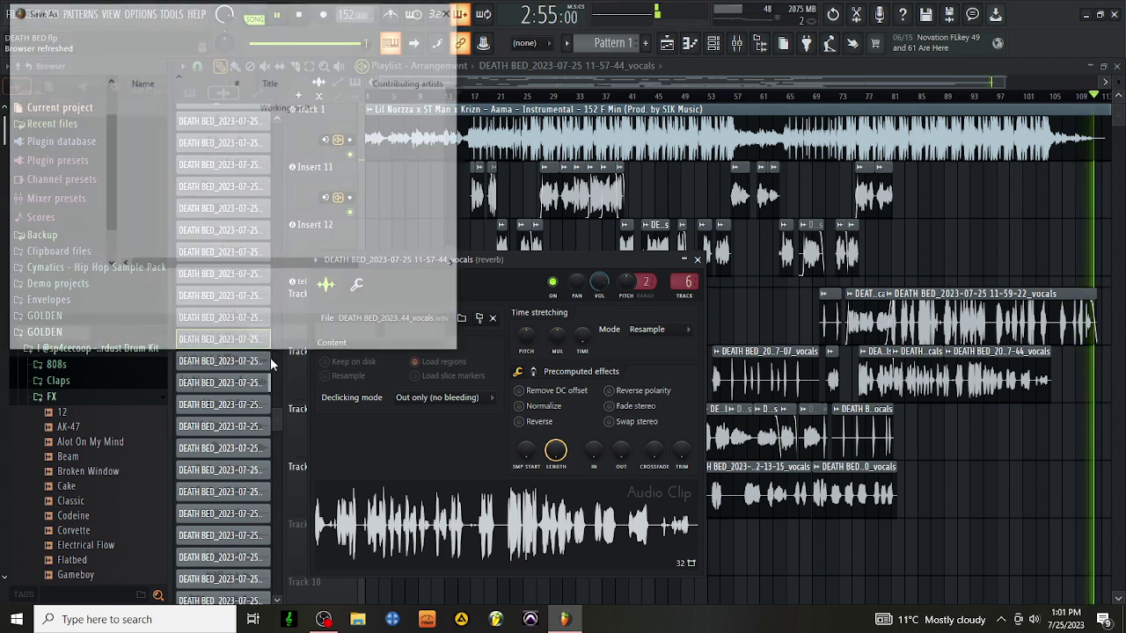
{"action": "left_click", "coordinate": [273, 304]}
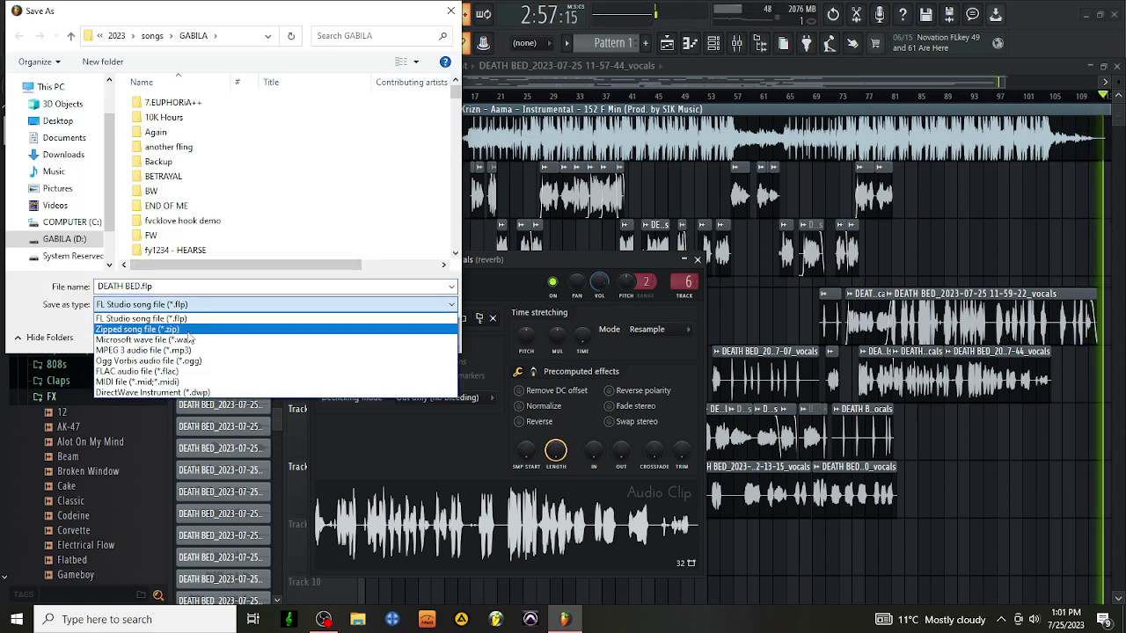
{"action": "left_click", "coordinate": [220, 324]}
{"action": "left_click", "coordinate": [360, 340]}
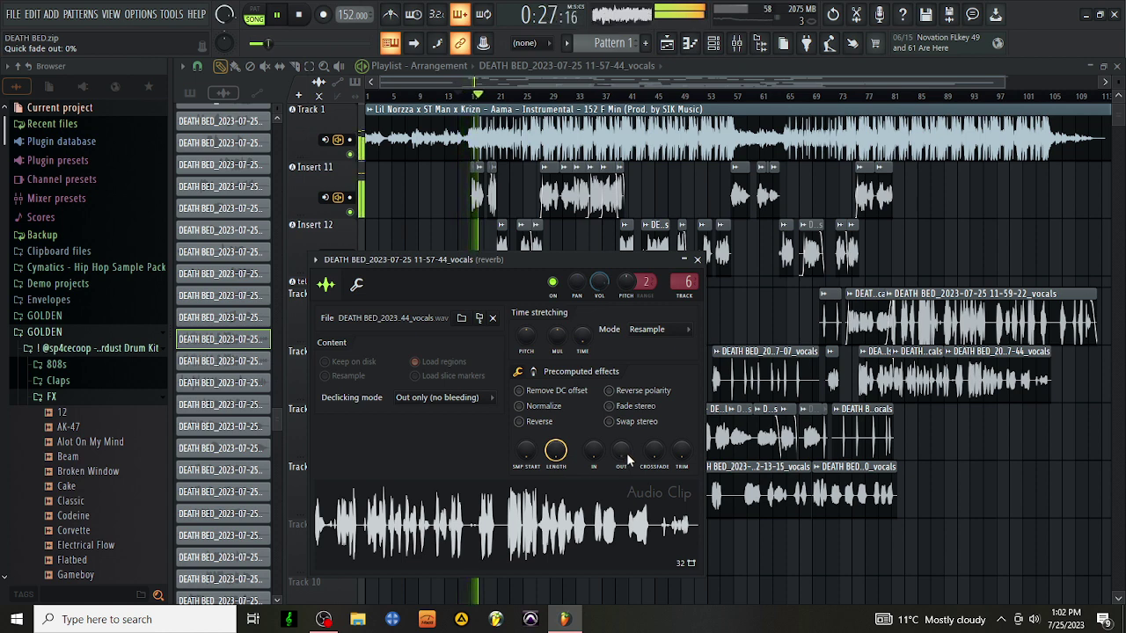
Step: Open Vitamin from the StudioRack on mixer track Insert 10, and set its LOMID band gain to 0.1 and MID band gain to 0.2
{"action": "left_click", "coordinate": [737, 43]}
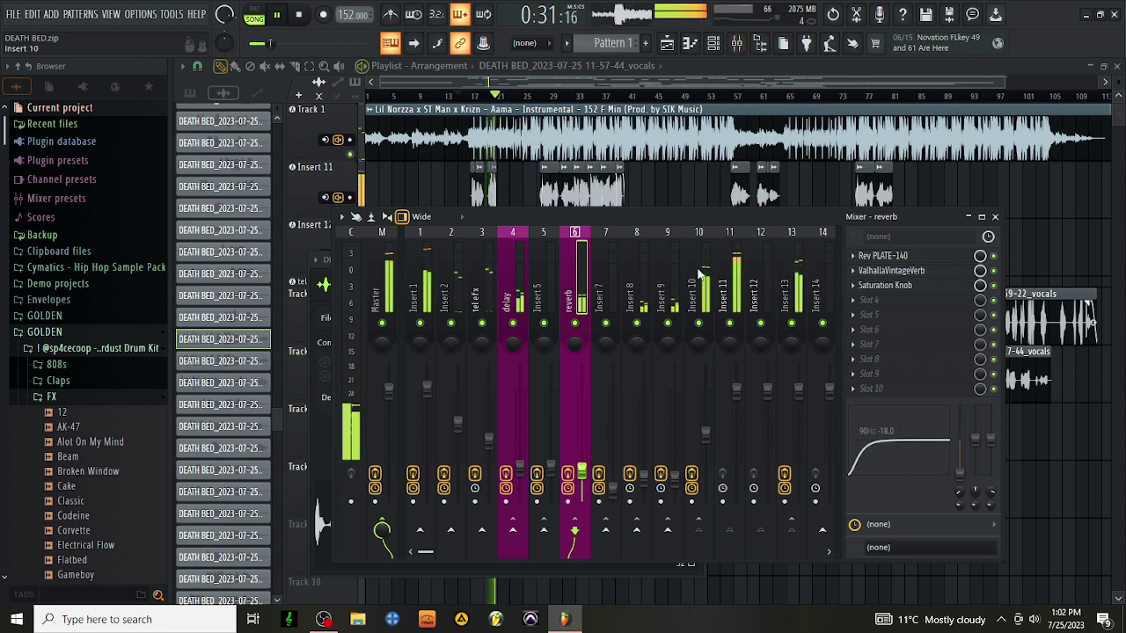
{"action": "left_click", "coordinate": [799, 282]}
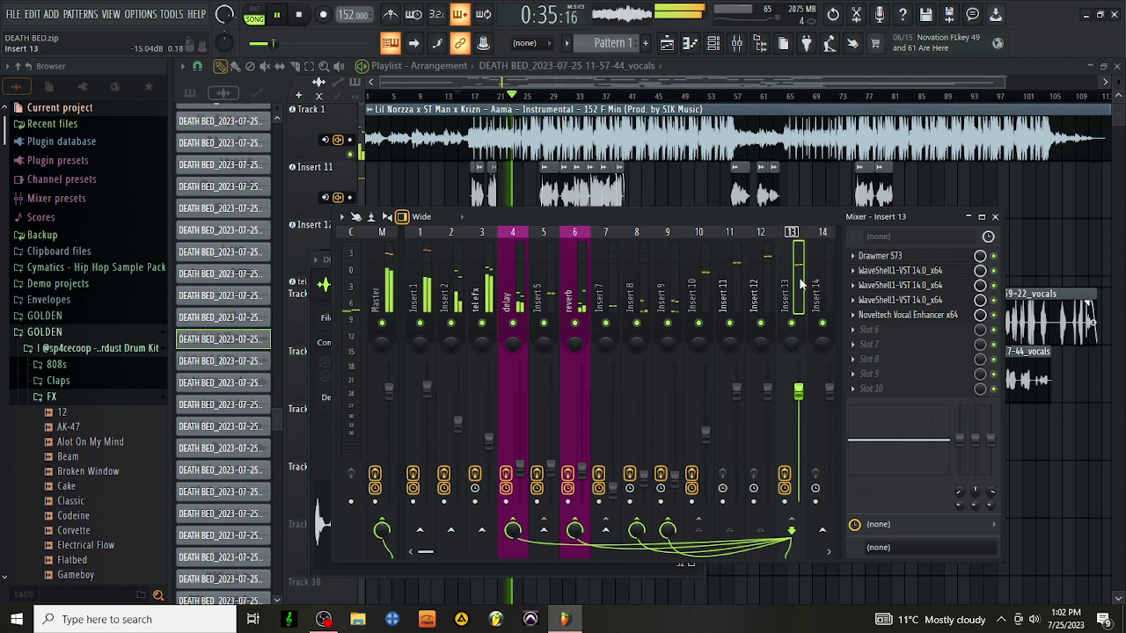
{"action": "left_click", "coordinate": [702, 276]}
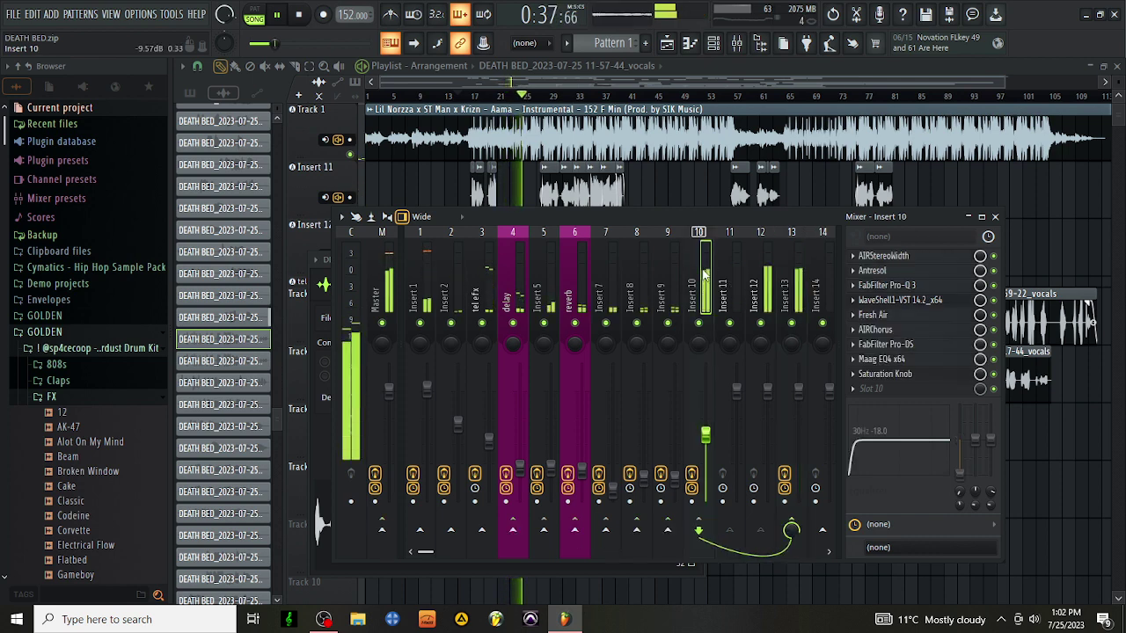
{"action": "left_click", "coordinate": [918, 301]}
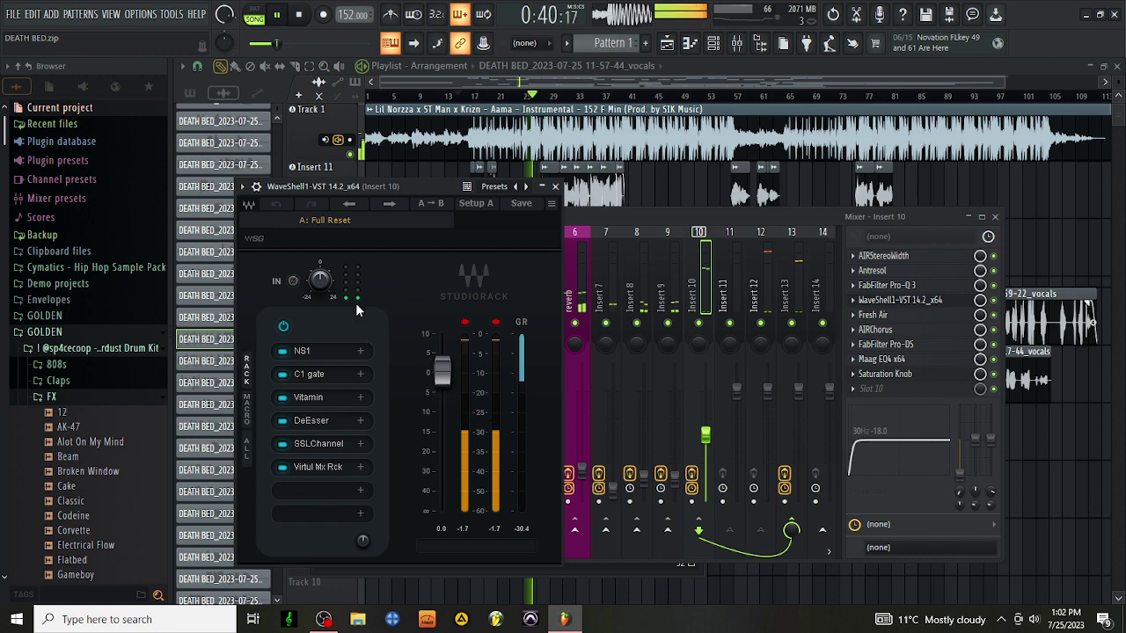
{"action": "left_click", "coordinate": [328, 395]}
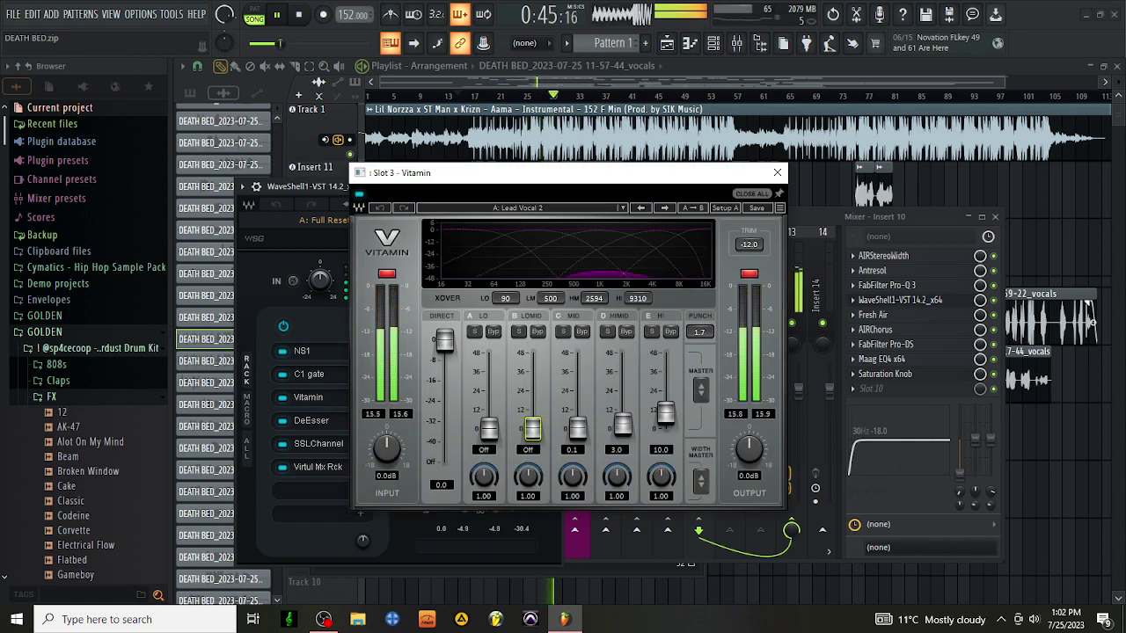
{"action": "left_click_drag", "start_coordinate": [532, 428], "coordinate": [532, 427]}
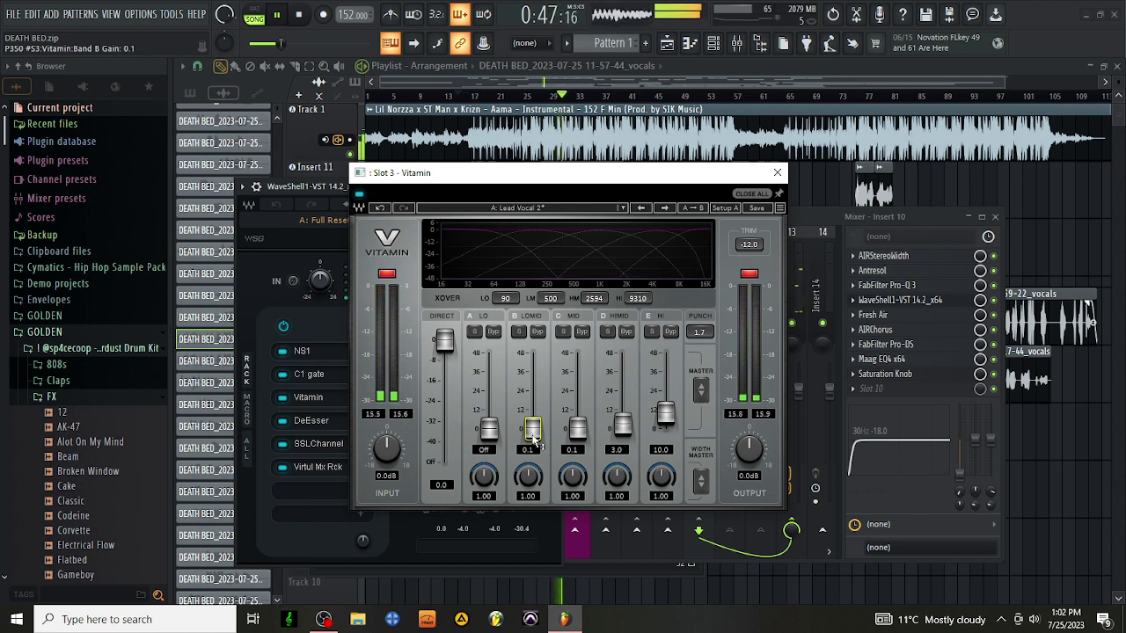
{"action": "left_click", "coordinate": [577, 431]}
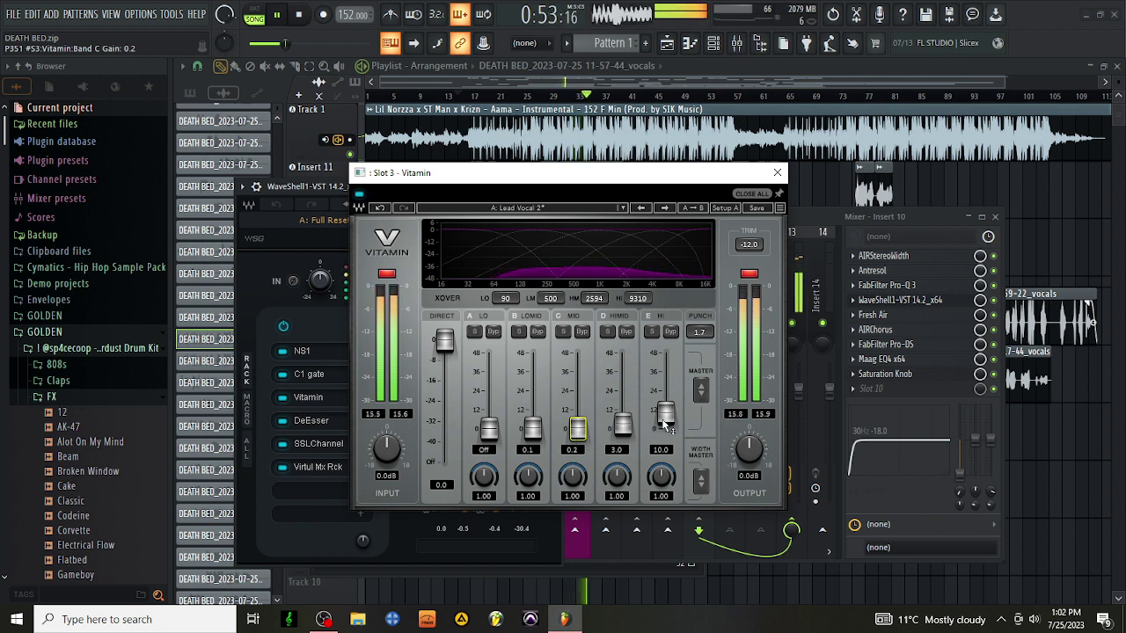
Step: Set Vitamin's HI band gain to 8.9 and LO band gain to 0.1, and close the plugin and rack
{"action": "left_click_drag", "start_coordinate": [665, 427], "coordinate": [665, 429]}
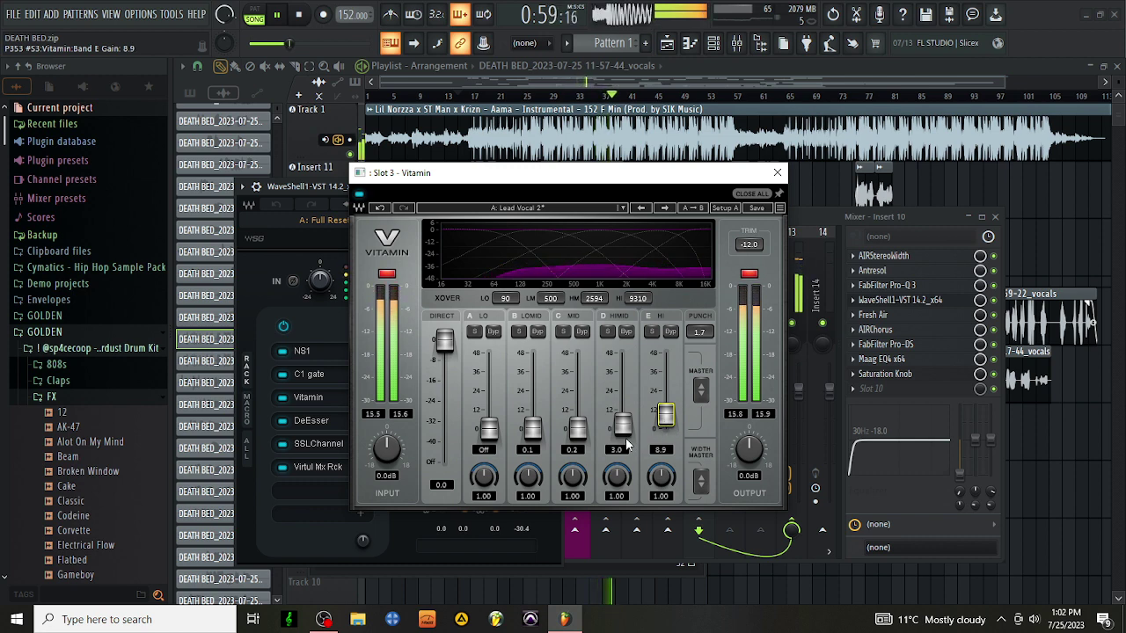
{"action": "left_click_drag", "start_coordinate": [492, 437], "coordinate": [492, 435]}
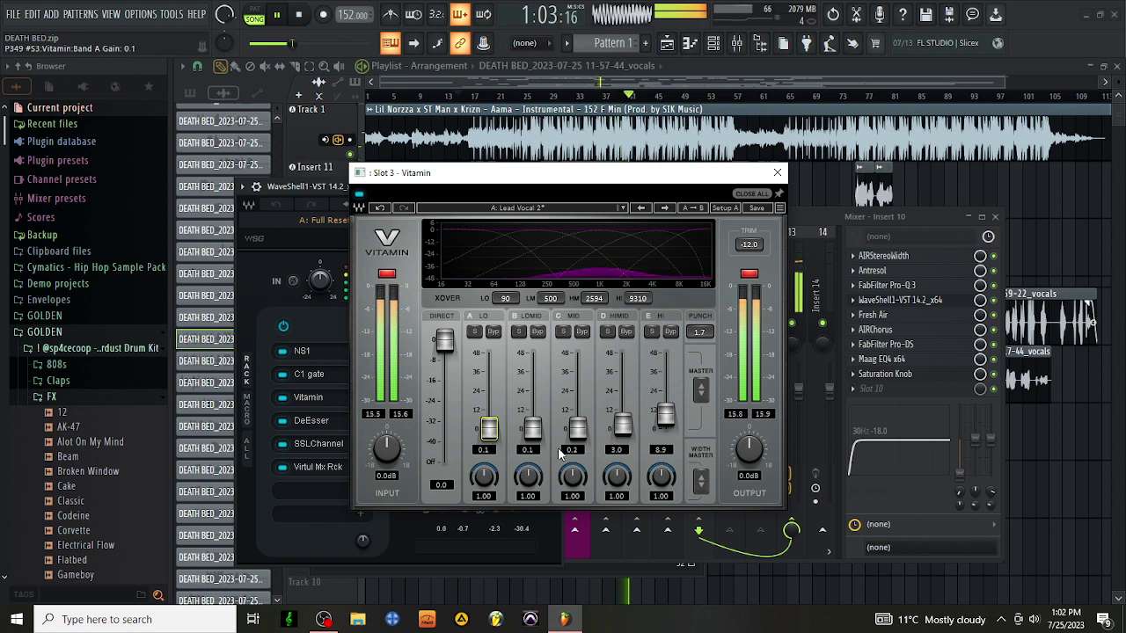
{"action": "left_click", "coordinate": [777, 172]}
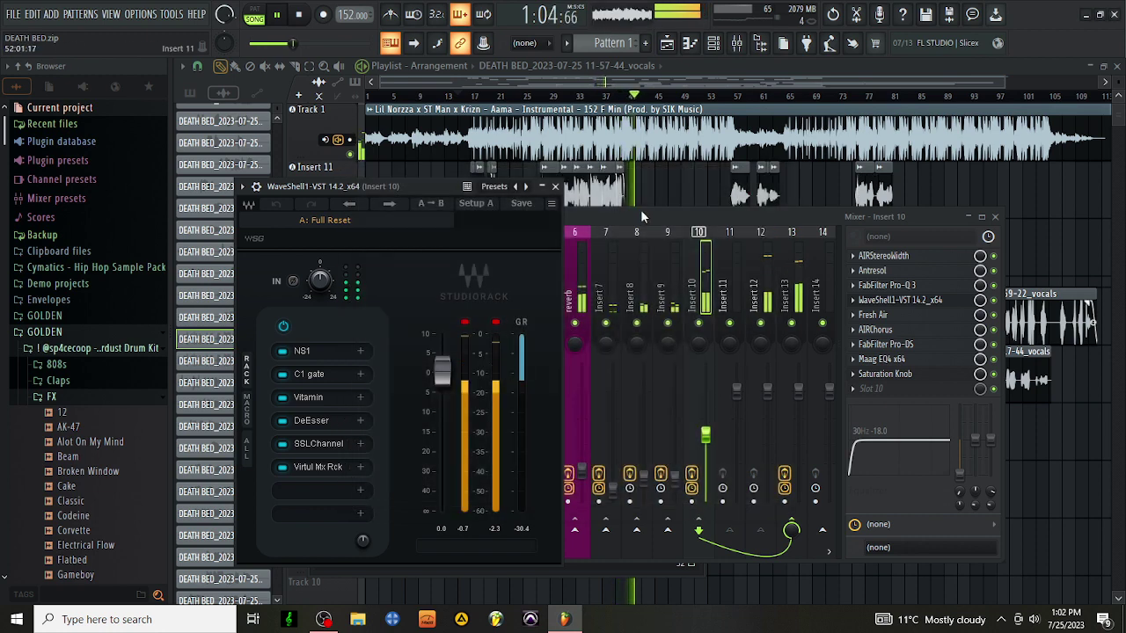
{"action": "left_click", "coordinate": [554, 187]}
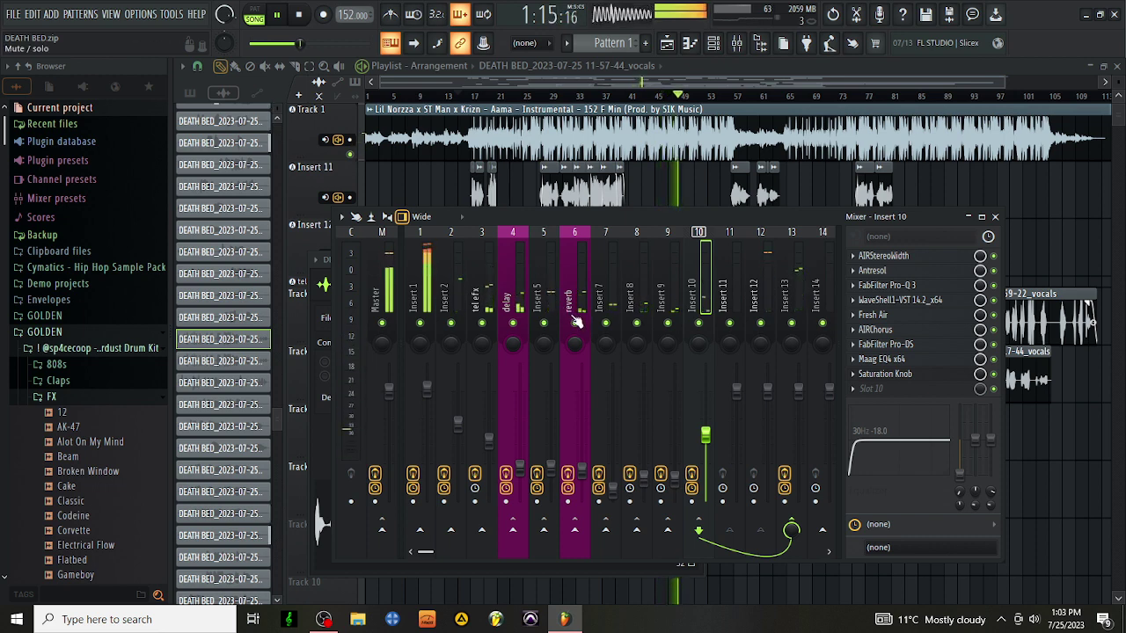
Step: Reopen Insert 10's StudioRack and check the C1 gate and NS1 noise suppressor settings
{"action": "left_click", "coordinate": [910, 304]}
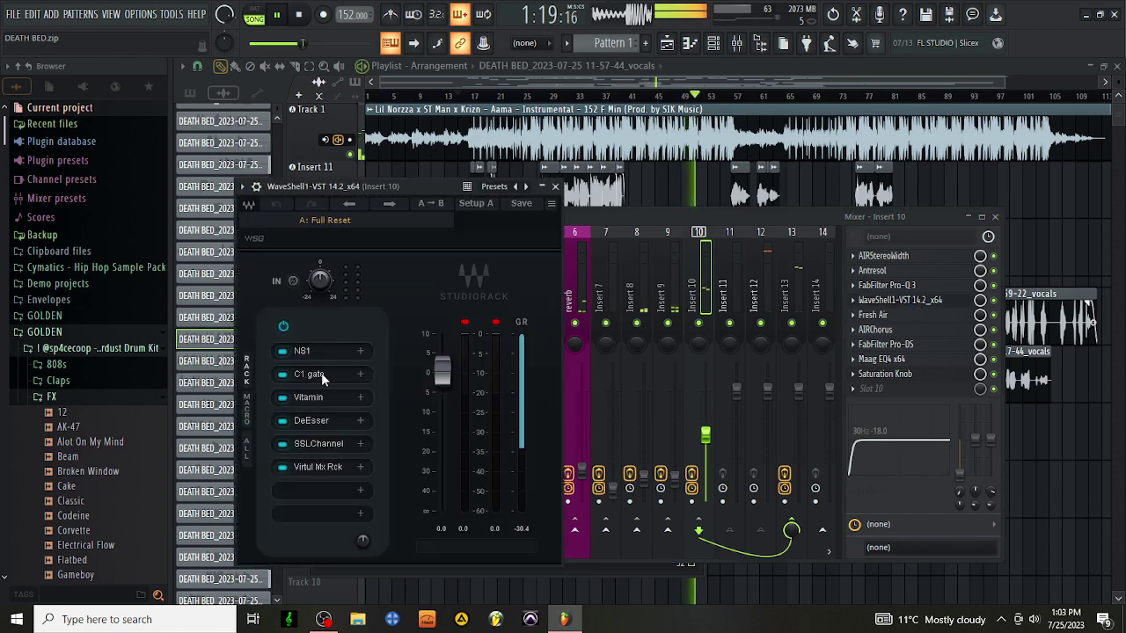
{"action": "left_click", "coordinate": [321, 373]}
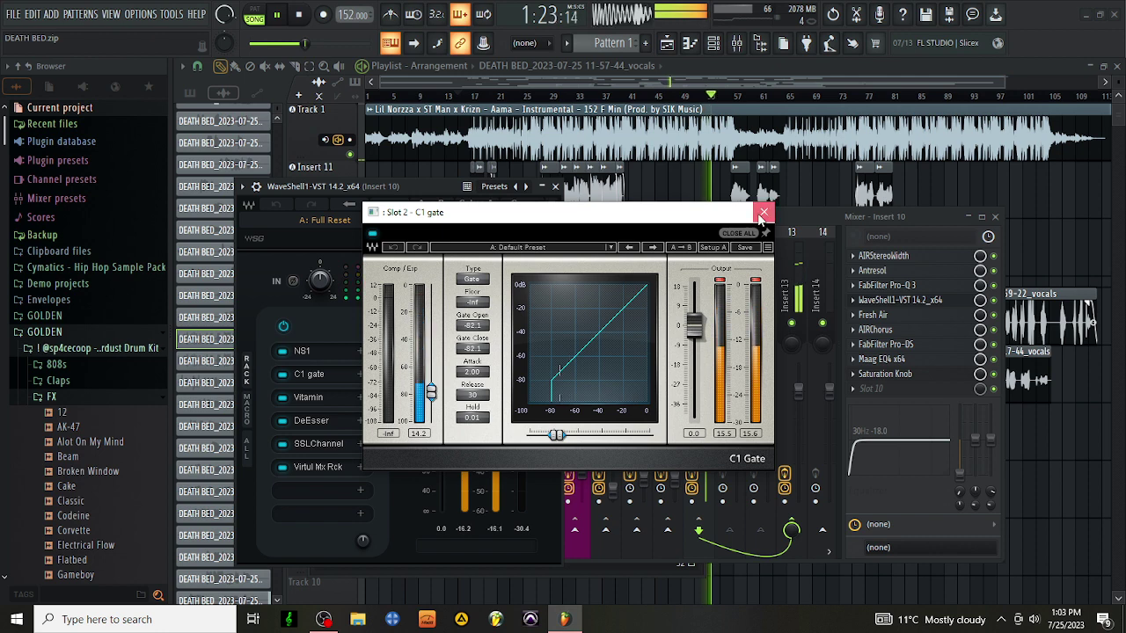
{"action": "left_click", "coordinate": [727, 234]}
{"action": "left_click", "coordinate": [322, 350]}
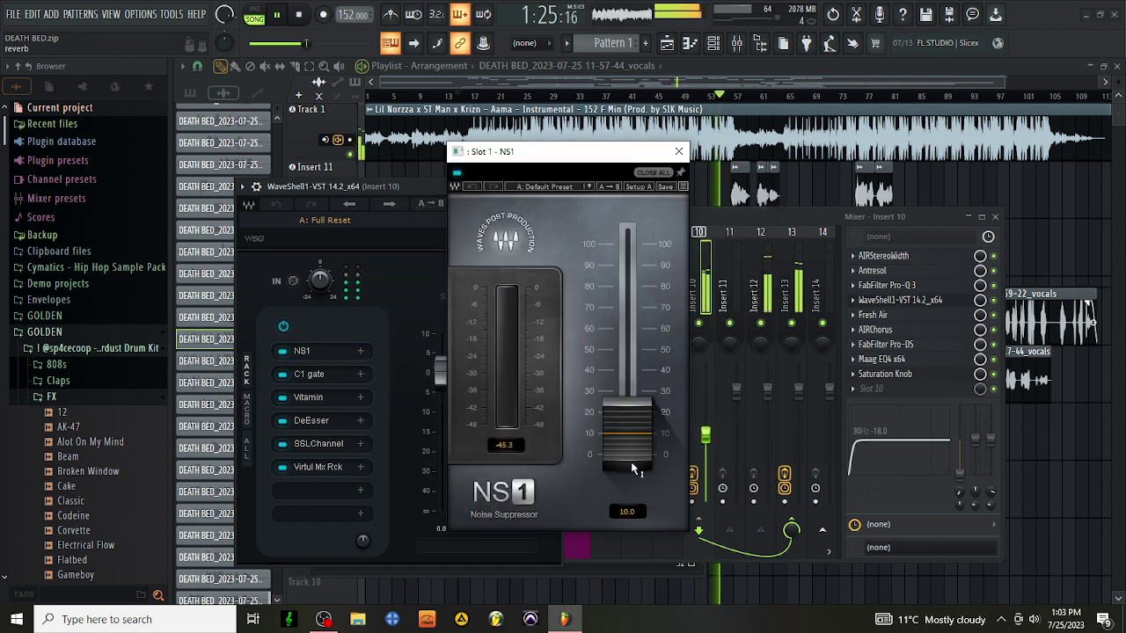
{"action": "left_click", "coordinate": [678, 151]}
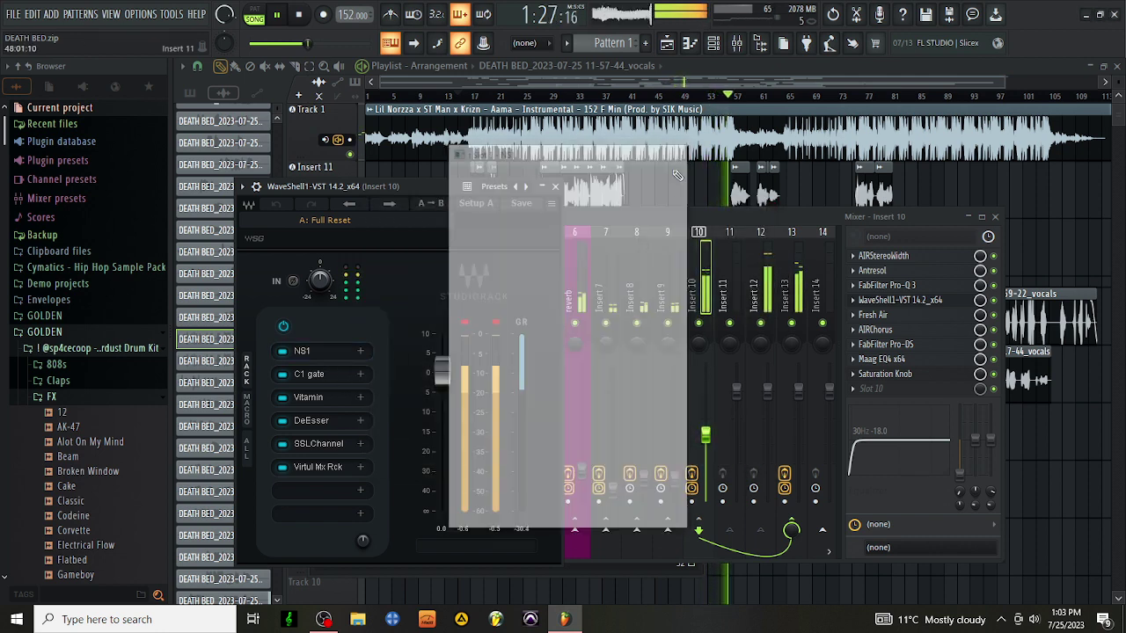
Step: Set the LMF gain to 0.0 dB in the SSLChannel of Insert 10's rack, and close the plugin and rack
{"action": "left_click", "coordinate": [324, 442]}
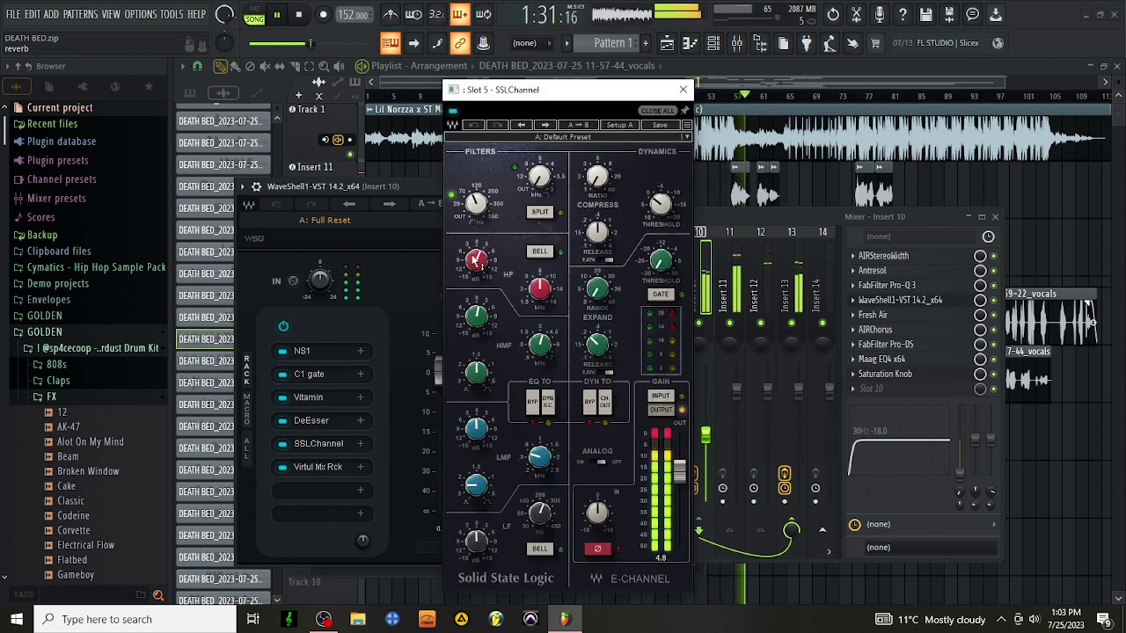
{"action": "mouse_move", "coordinate": [476, 315]}
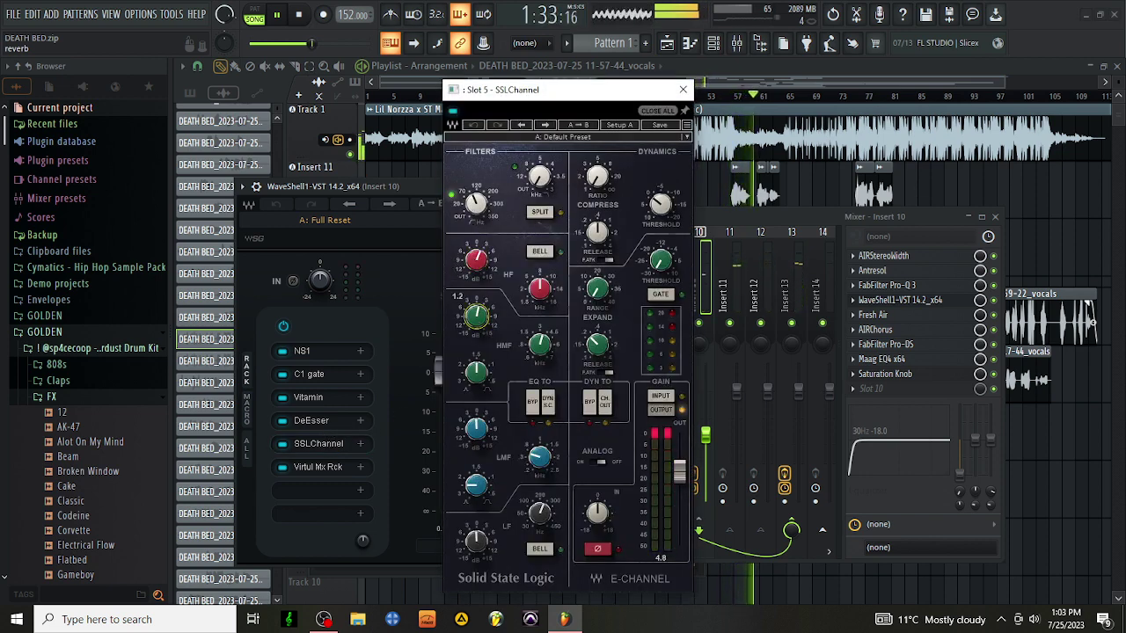
{"action": "left_click_drag", "start_coordinate": [476, 428], "coordinate": [476, 426]}
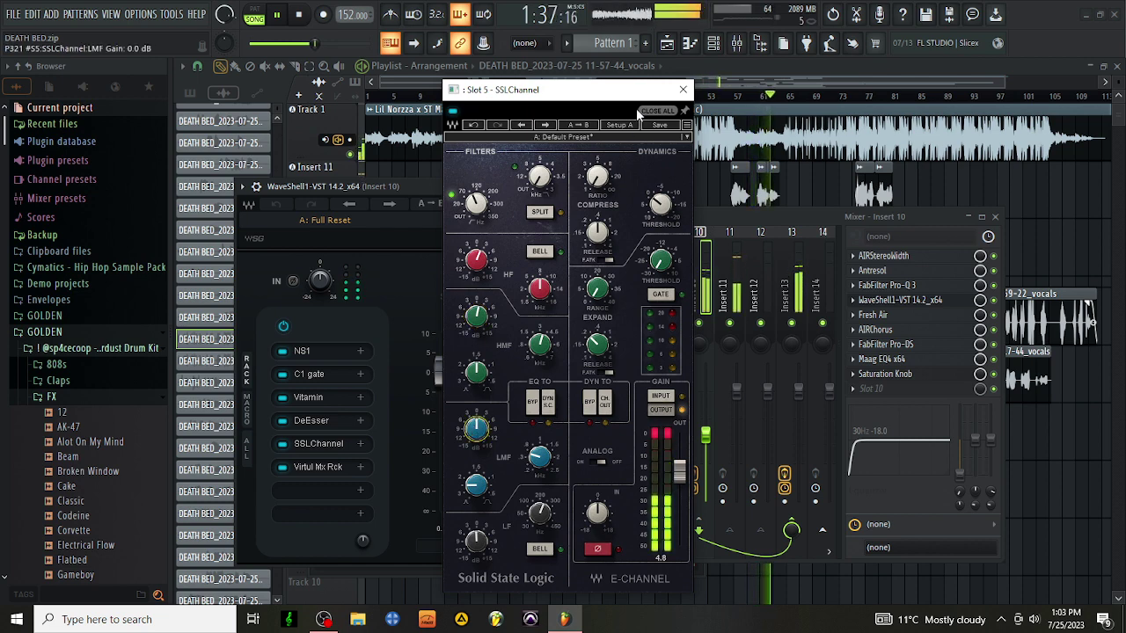
{"action": "left_click", "coordinate": [683, 90]}
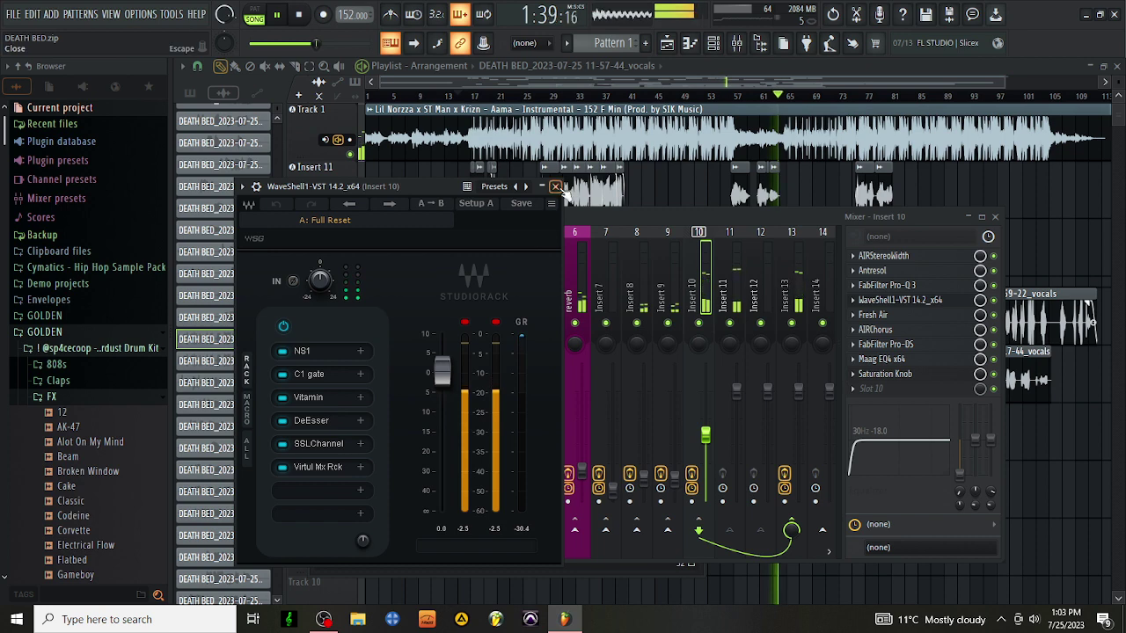
{"action": "left_click", "coordinate": [555, 187]}
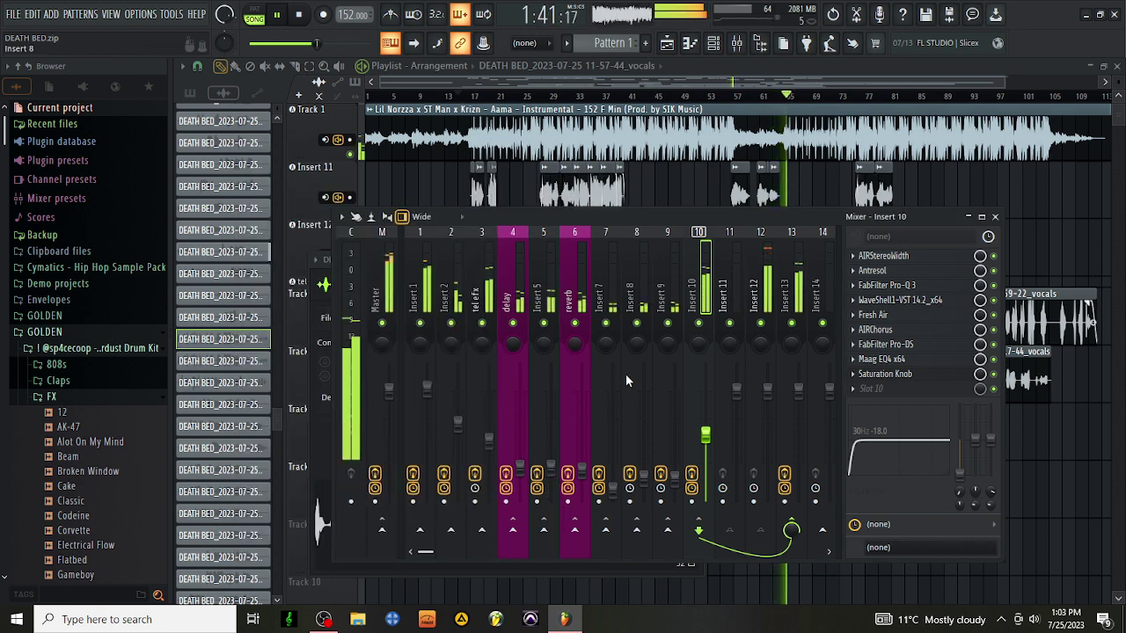
Step: Save the project, restart playback, and set the reverb mixer track's volume to 29%
{"action": "key", "text": "ctrl+s"}
{"action": "key", "text": "space"}
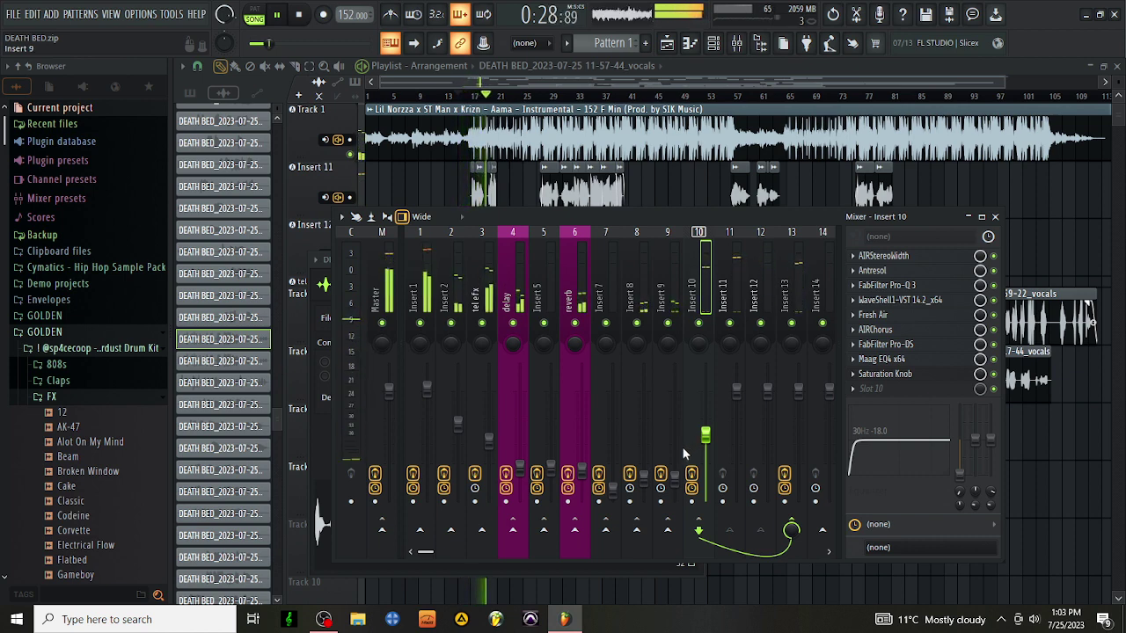
{"action": "left_click", "coordinate": [580, 474]}
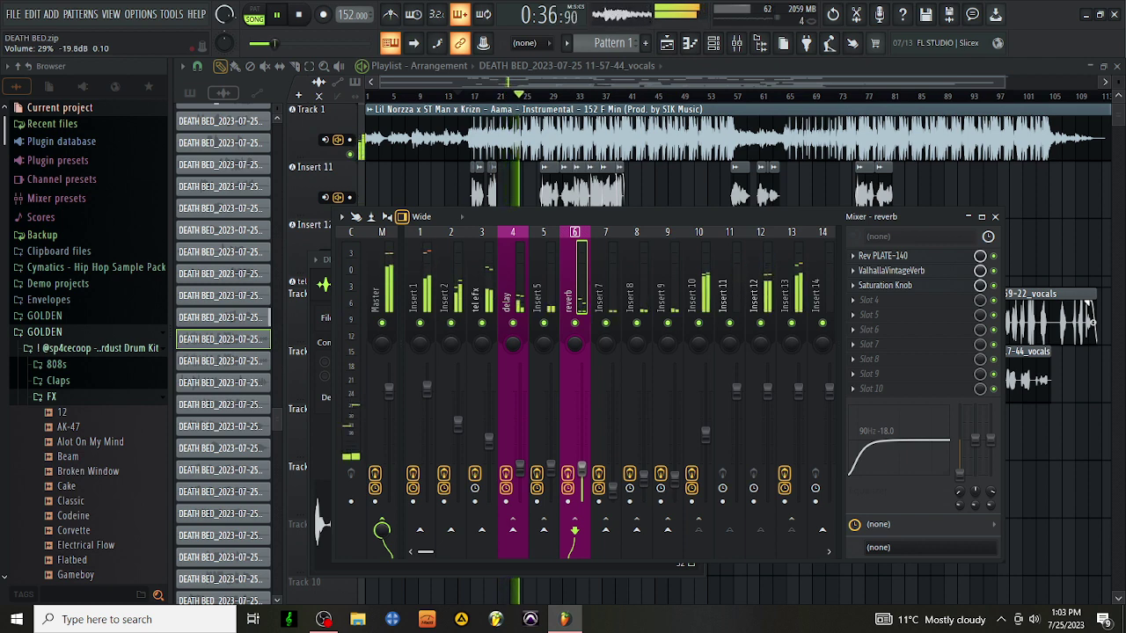
Step: Set the H-Delay LoPass filter to 7.59 kHz in the delay track's StudioRack, and close the plugin and rack
{"action": "left_click", "coordinate": [517, 275]}
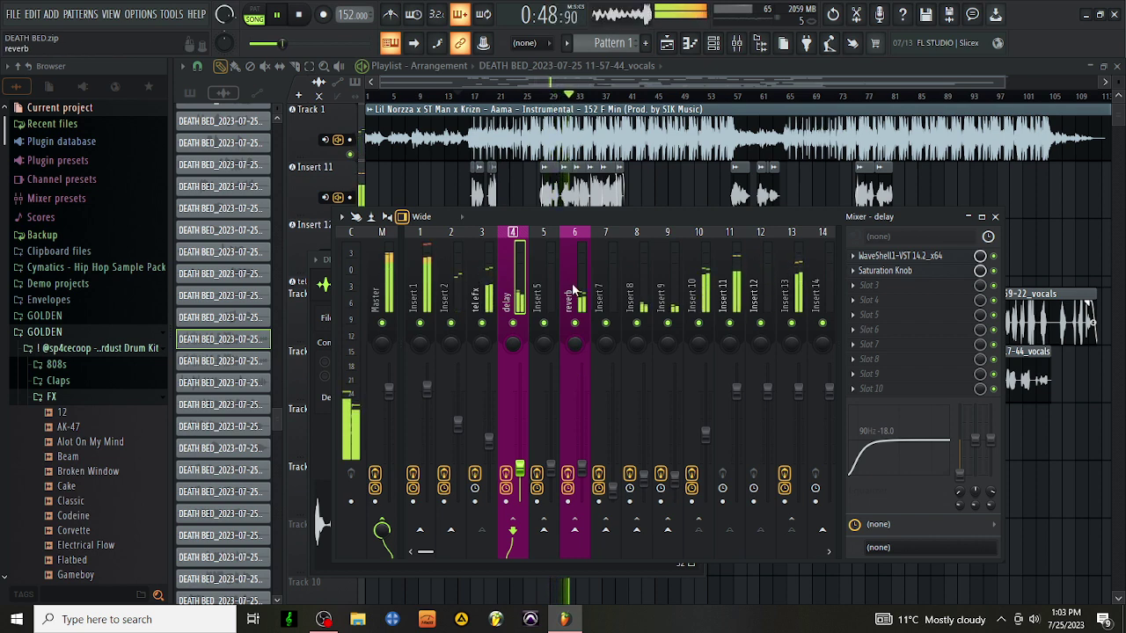
{"action": "left_click", "coordinate": [901, 263]}
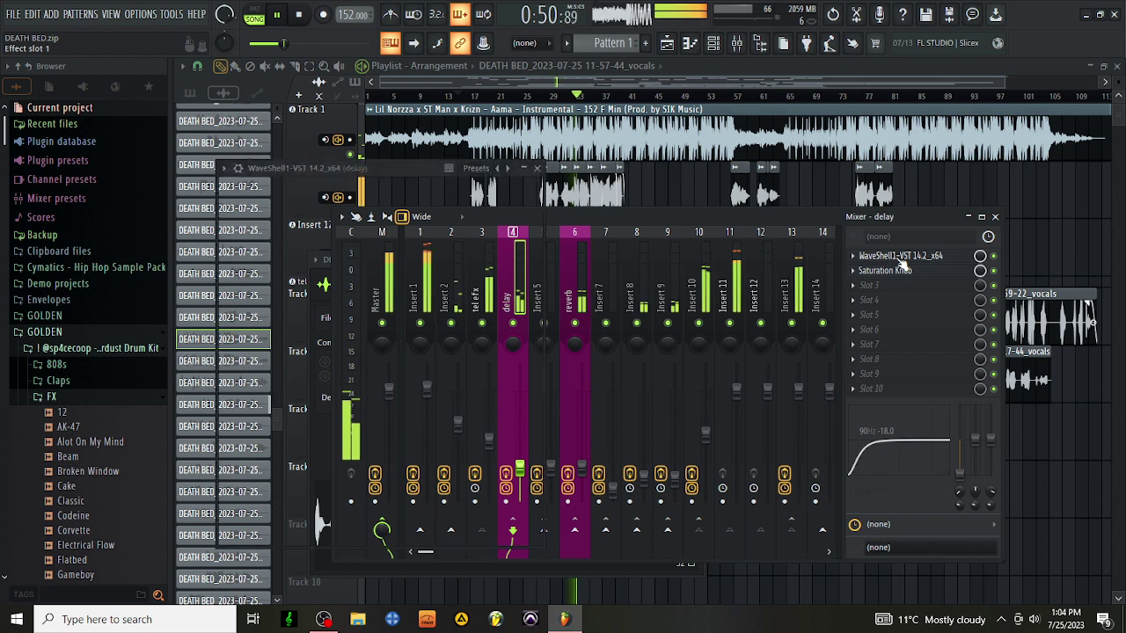
{"action": "left_click", "coordinate": [290, 334]}
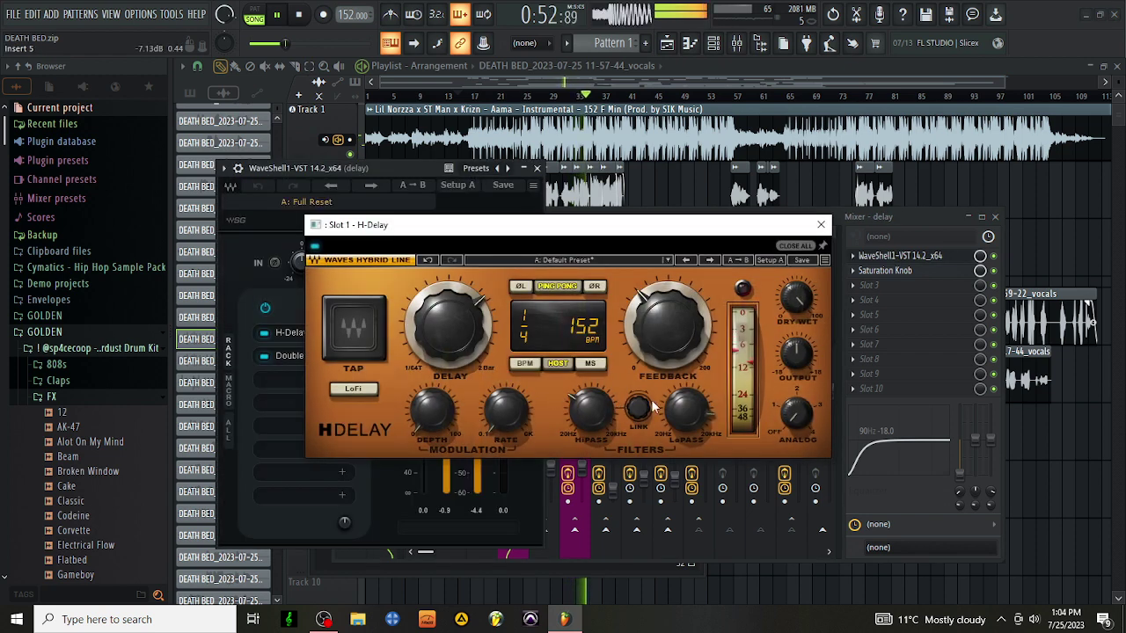
{"action": "left_click_drag", "start_coordinate": [686, 410], "coordinate": [687, 403]}
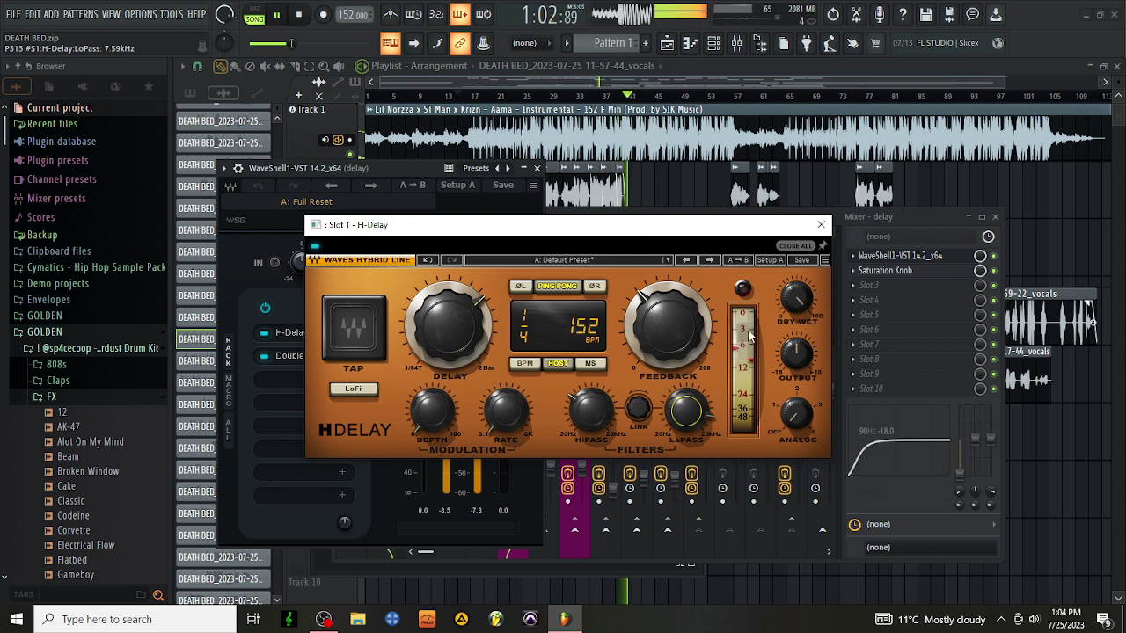
{"action": "left_click", "coordinate": [821, 225]}
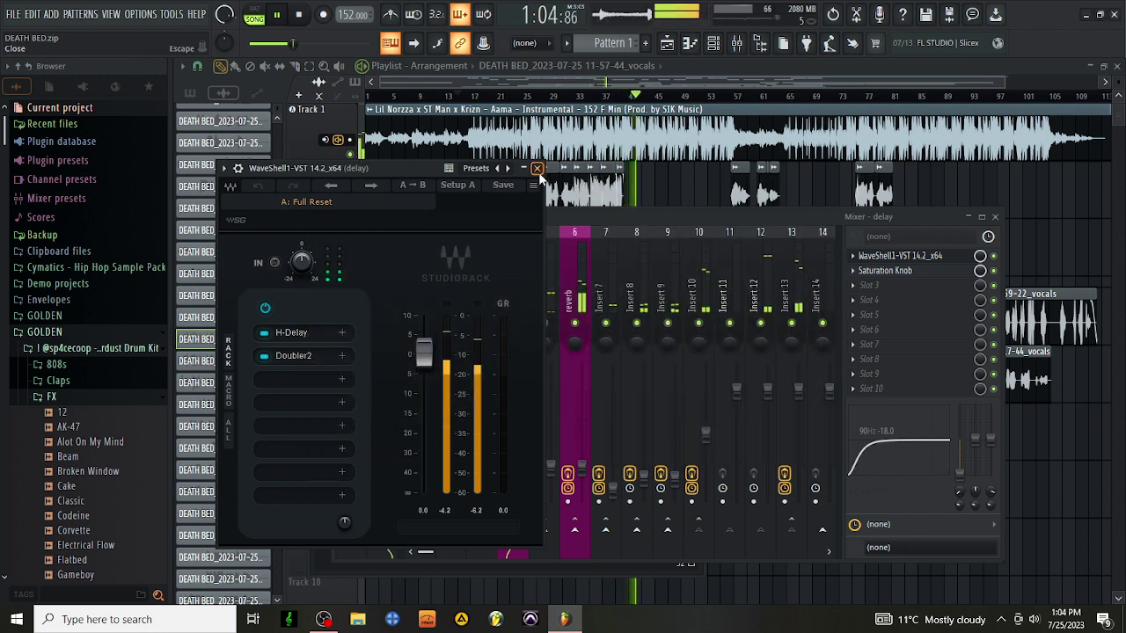
{"action": "left_click", "coordinate": [536, 168]}
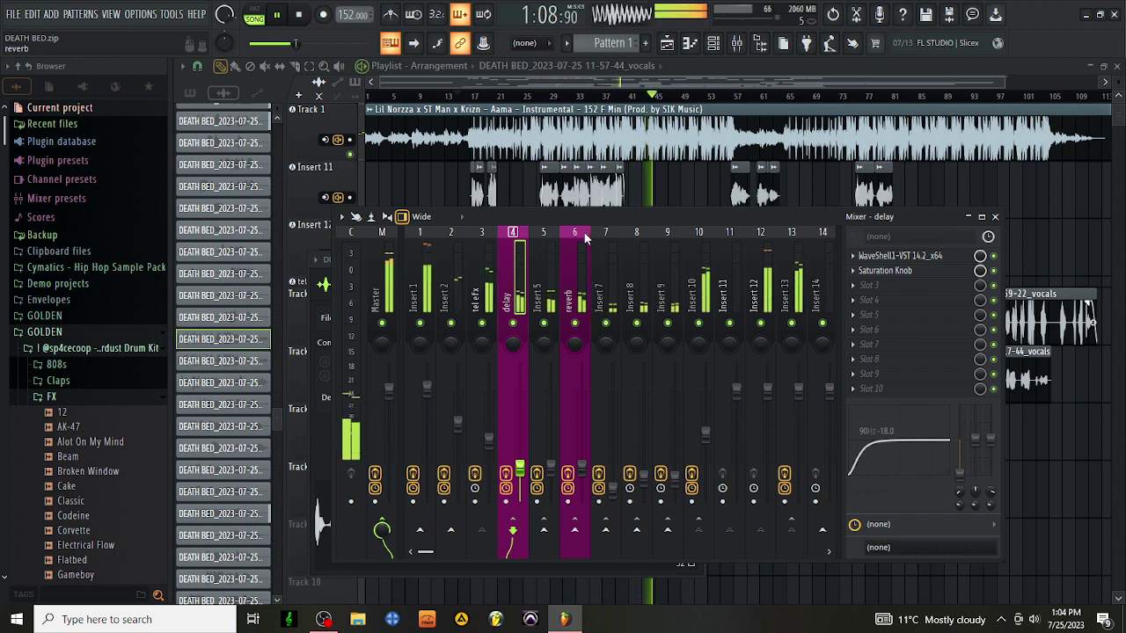
Step: Check the channel settings of Track 6's 12-17-07 vocal clip, and lengthen the fade-out of the short clip just before it
{"action": "key", "text": "F9"}
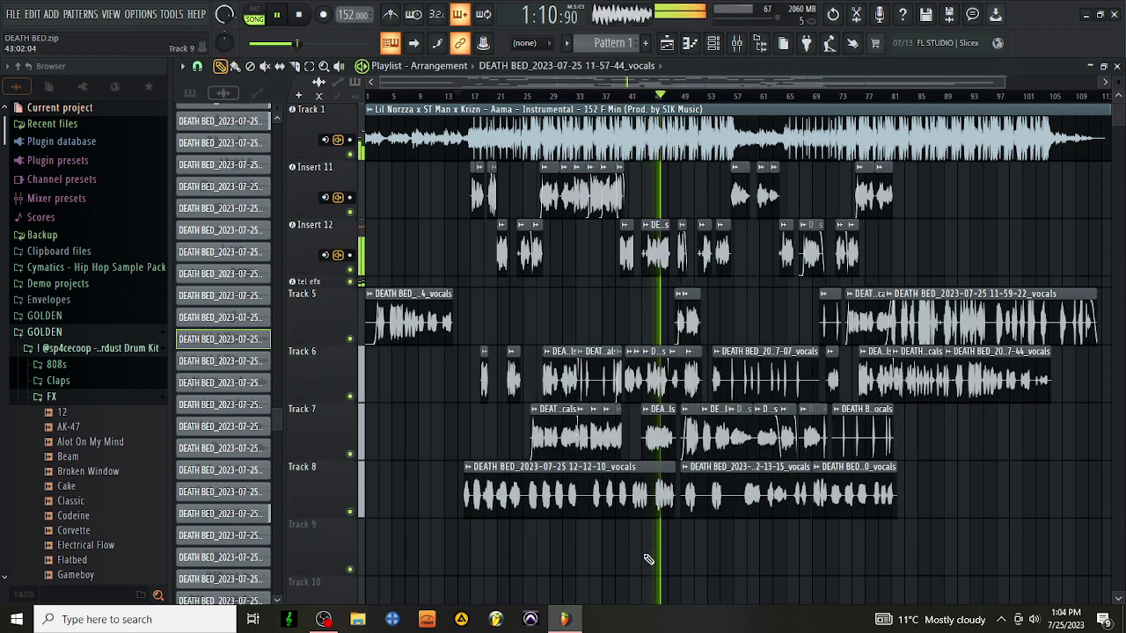
{"action": "double_click", "coordinate": [655, 442]}
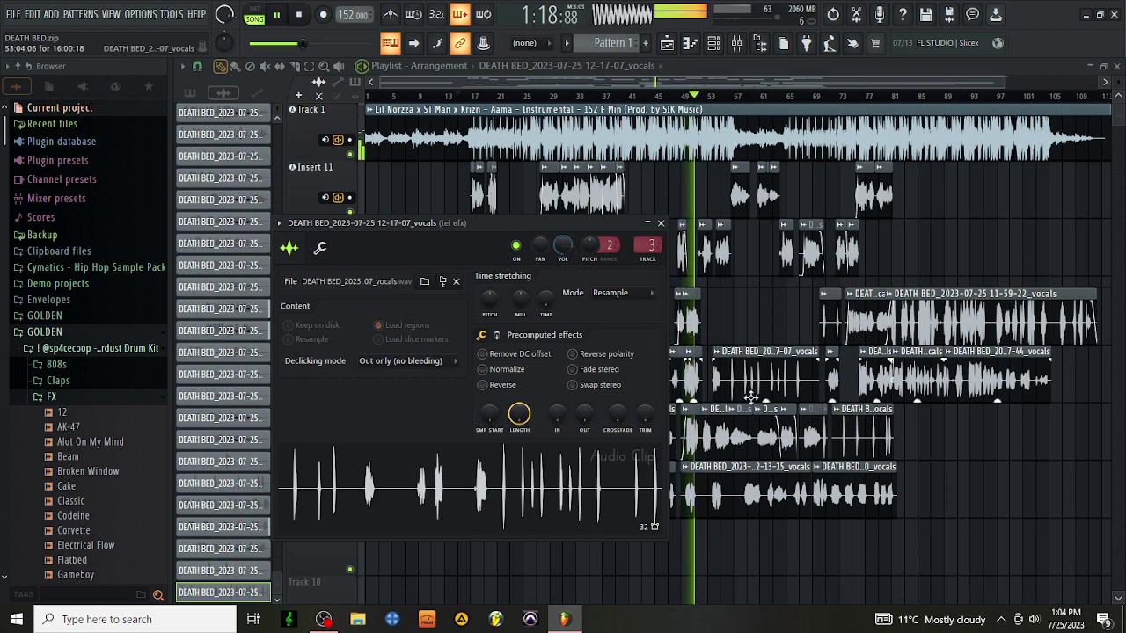
{"action": "key", "text": "Escape"}
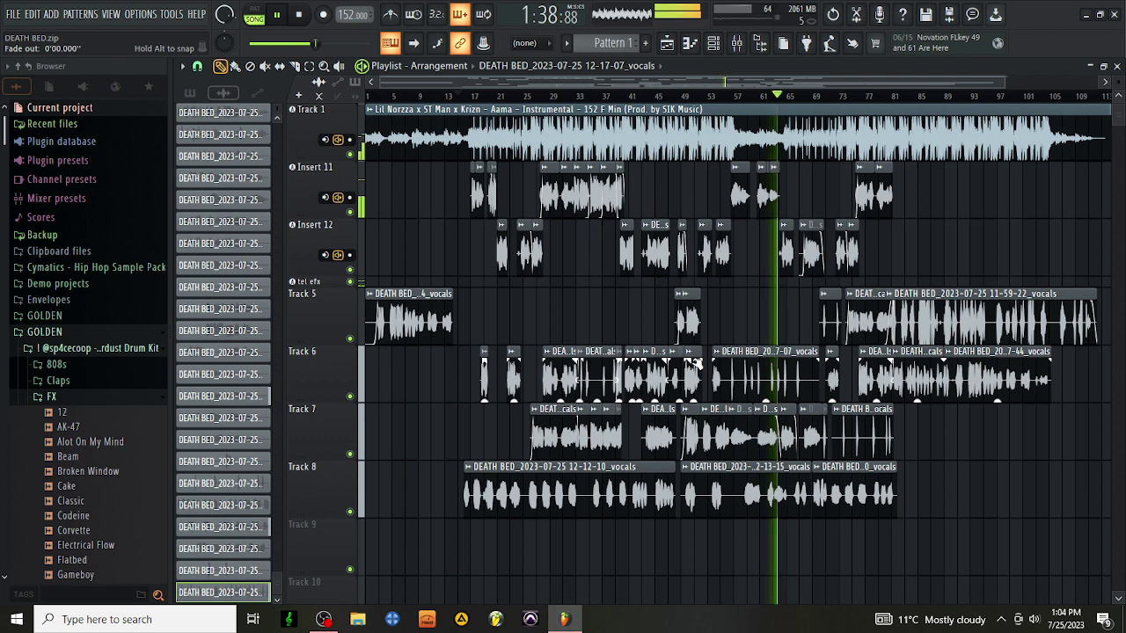
{"action": "left_click_drag", "start_coordinate": [684, 356], "coordinate": [677, 366]}
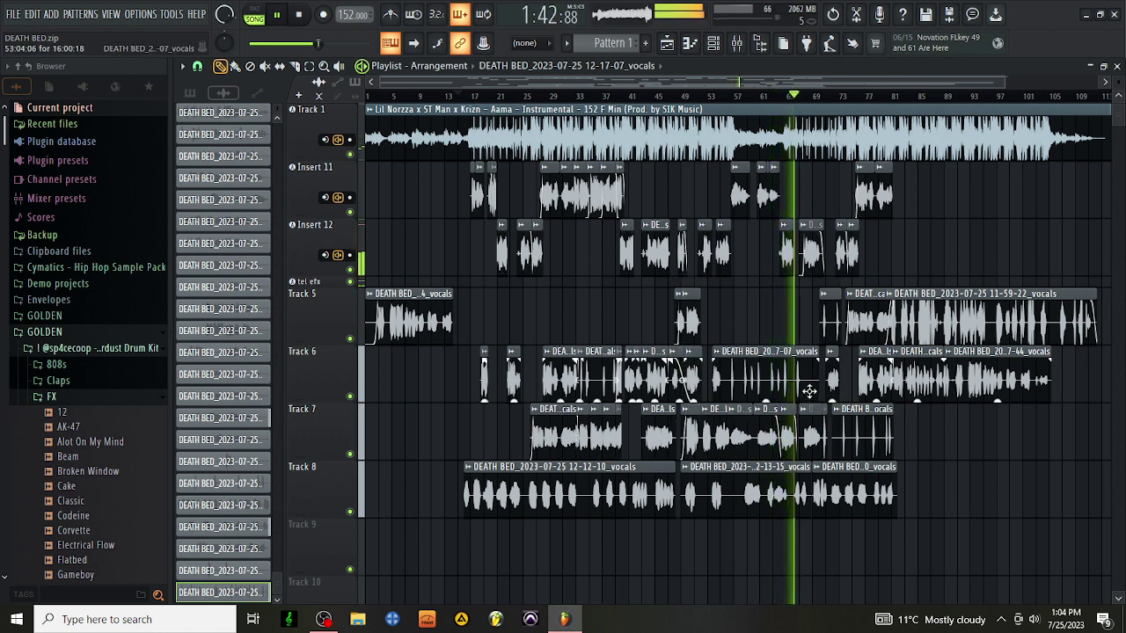
Step: Save the project as the zipped song file DEATH BED.zip, replacing the existing file
{"action": "left_click", "coordinate": [13, 14]}
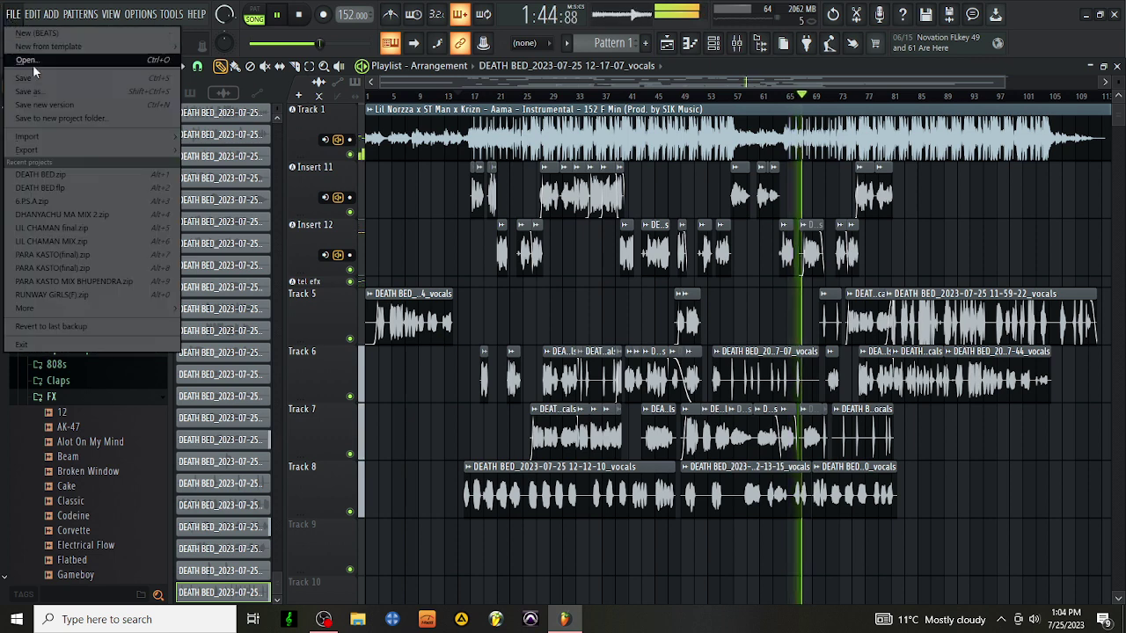
{"action": "left_click", "coordinate": [37, 79]}
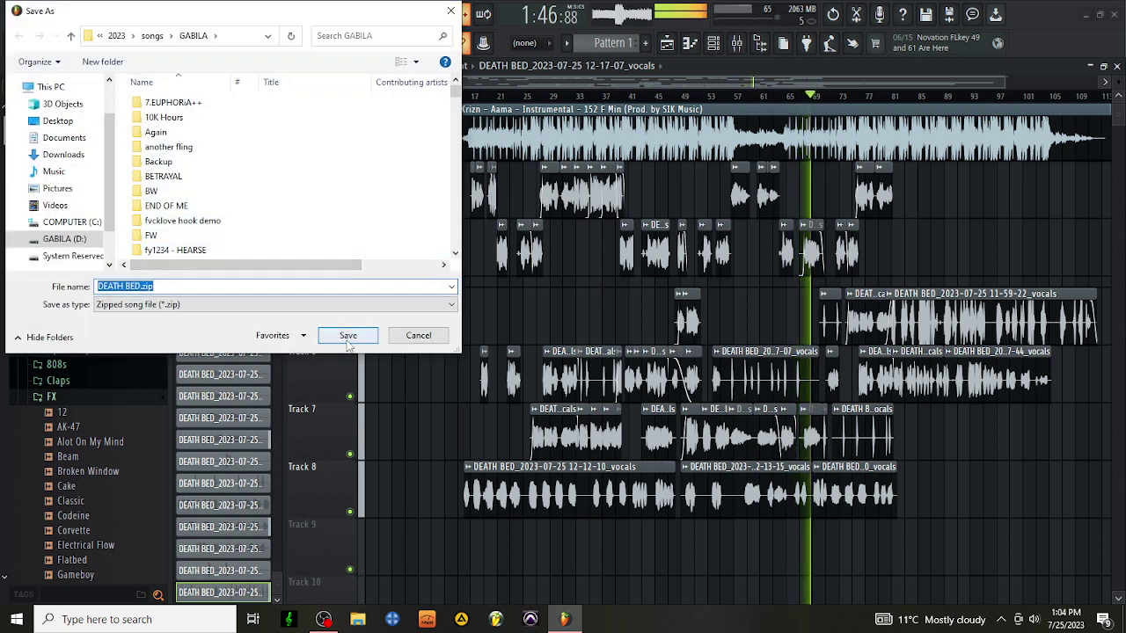
{"action": "left_click", "coordinate": [349, 341]}
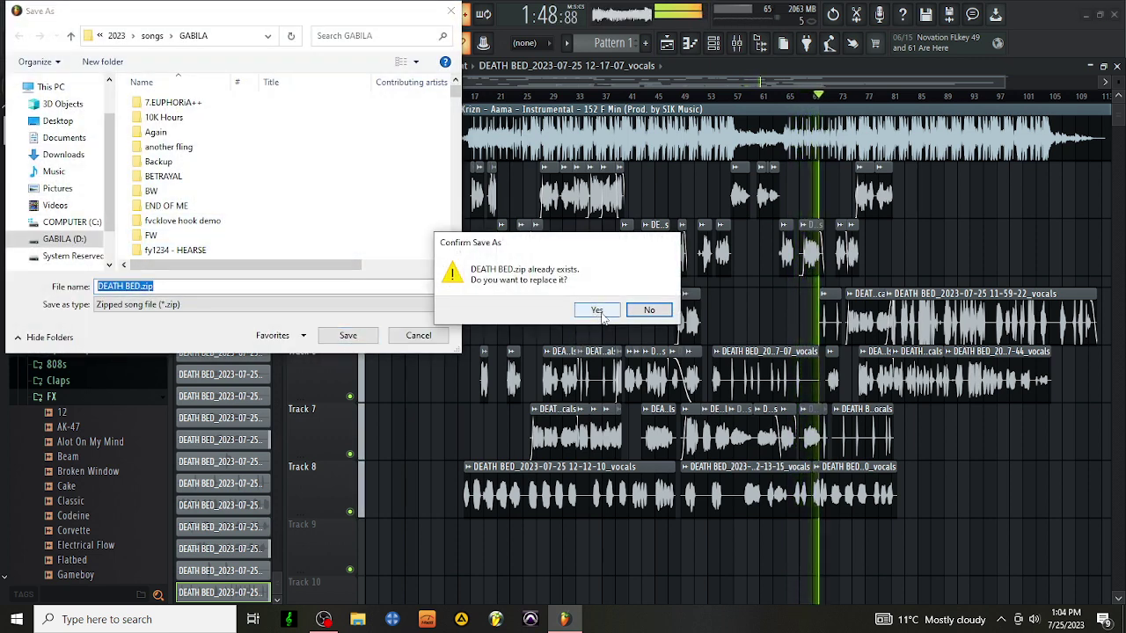
{"action": "left_click", "coordinate": [598, 311]}
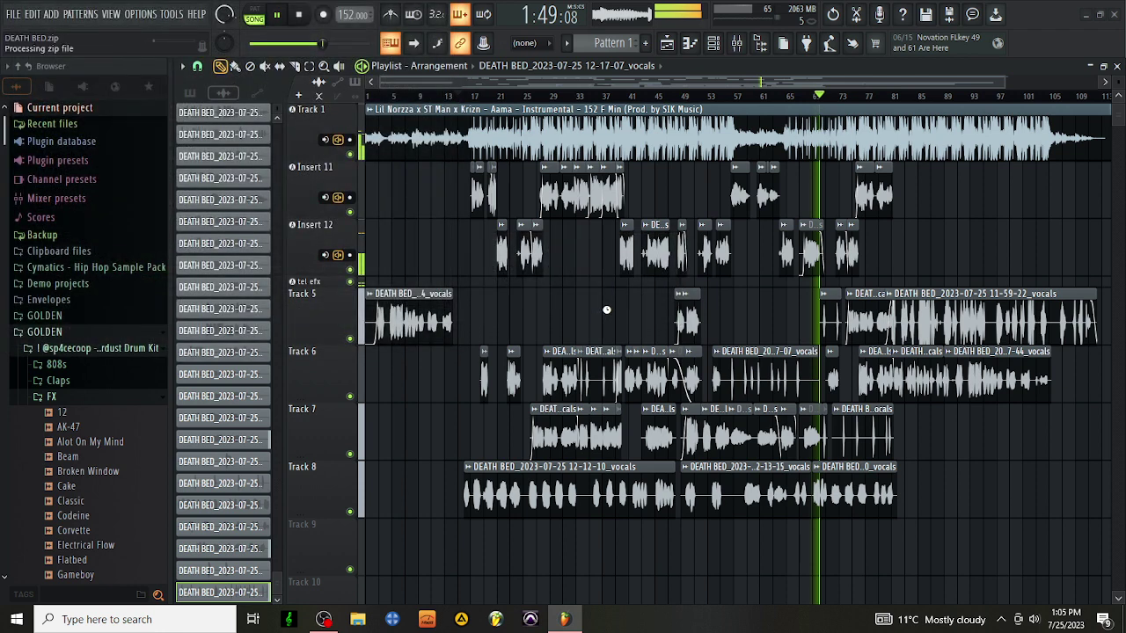
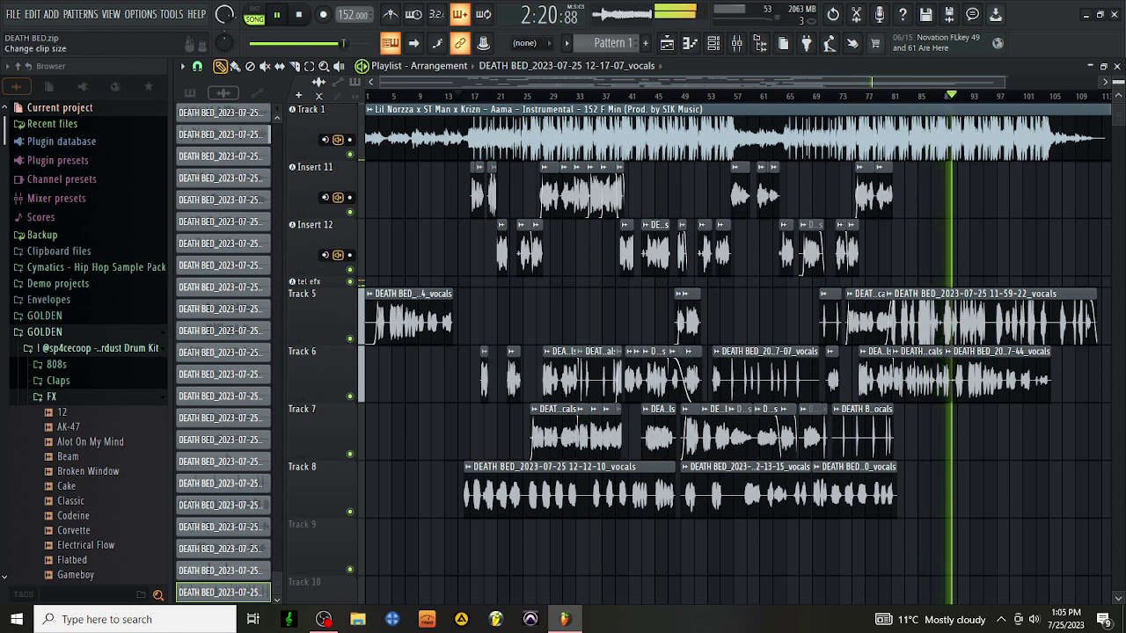
Step: Restart playback with the playlist tracks enlarged, and set the channel volume of Track 6's 11-57-44 vocal clip to 81%
{"action": "left_click_drag", "start_coordinate": [1122, 83], "coordinate": [1119, 81]}
{"action": "key", "text": "space"}
{"action": "key", "text": "space"}
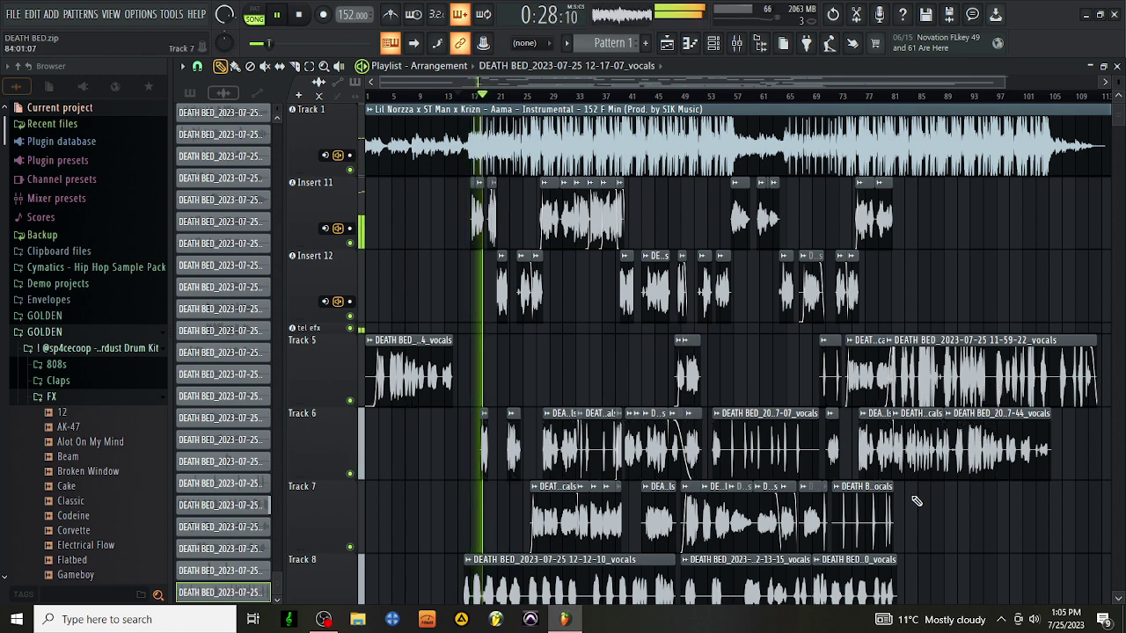
{"action": "double_click", "coordinate": [912, 444]}
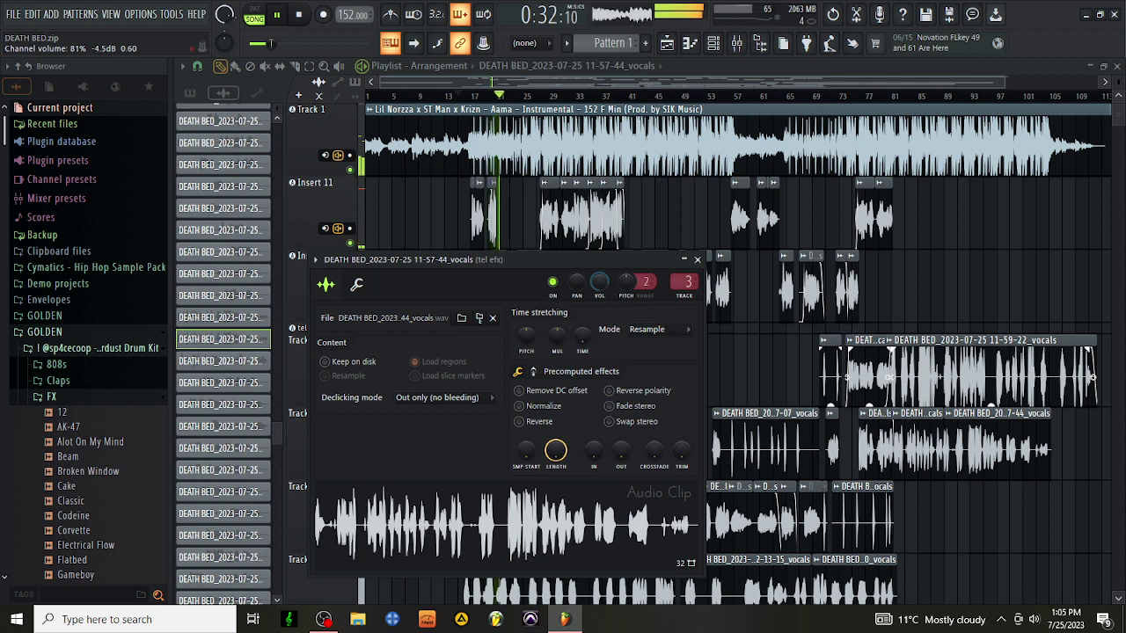
{"action": "double_click", "coordinate": [991, 448]}
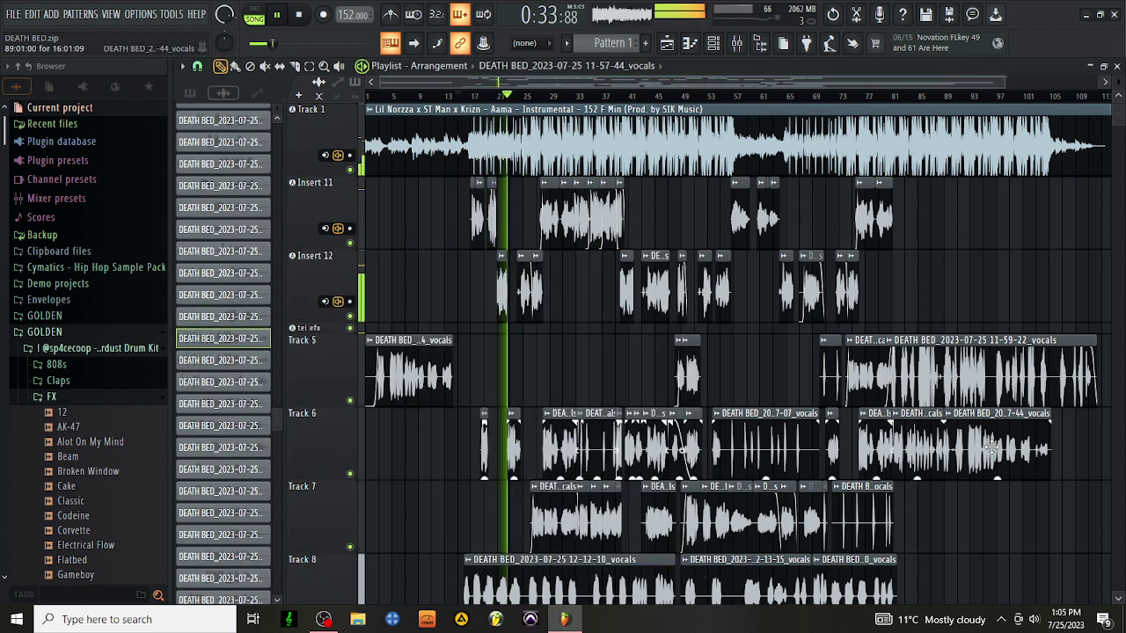
{"action": "left_click", "coordinate": [484, 84]}
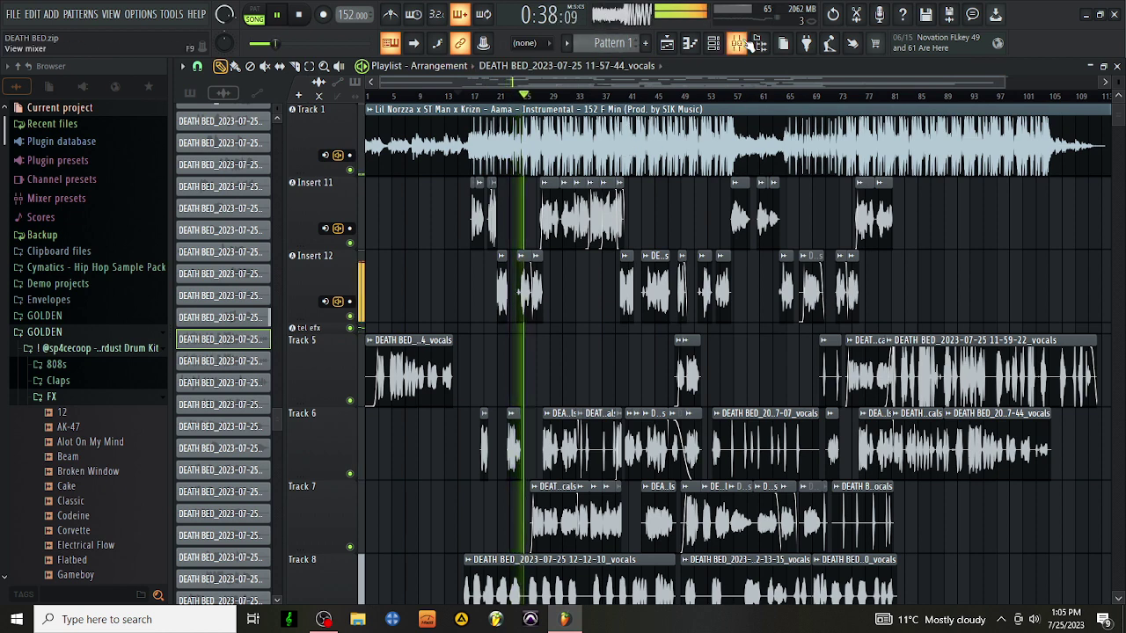
Step: Check the delay mixer track's Saturation Knob setting, and close the plugin
{"action": "key", "text": "F9"}
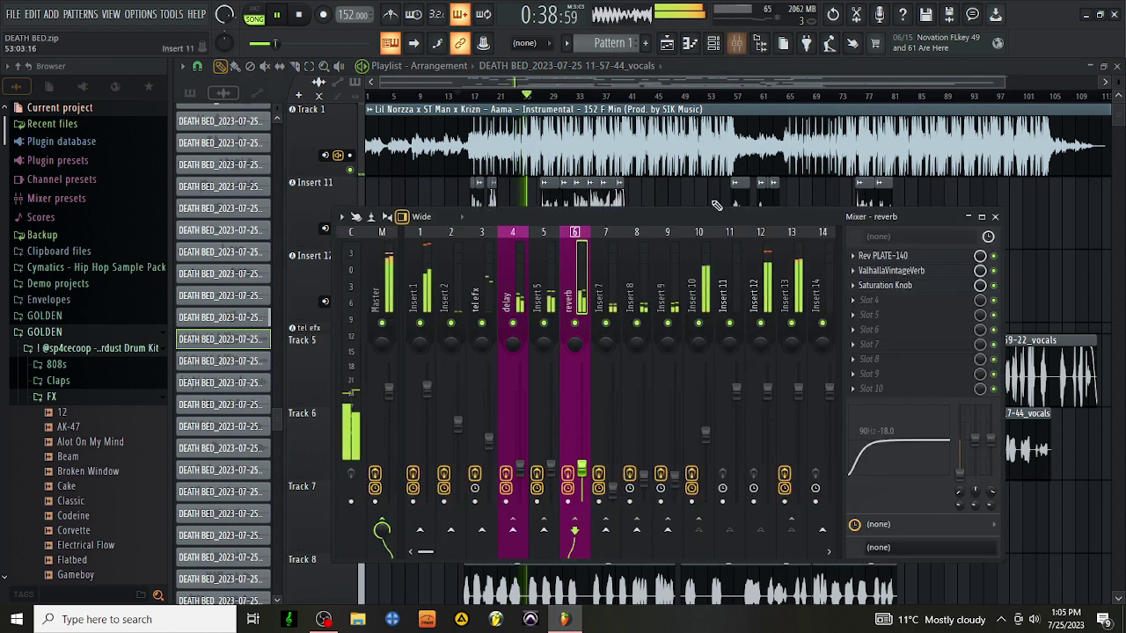
{"action": "left_click", "coordinate": [516, 267]}
{"action": "left_click", "coordinate": [884, 270]}
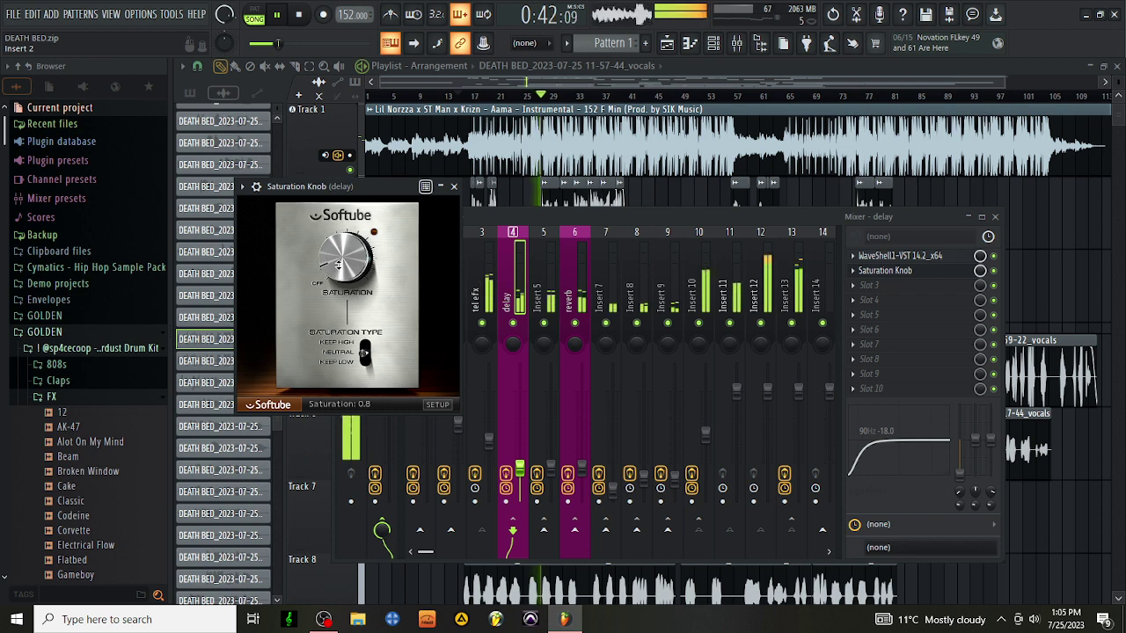
{"action": "left_click", "coordinate": [454, 188]}
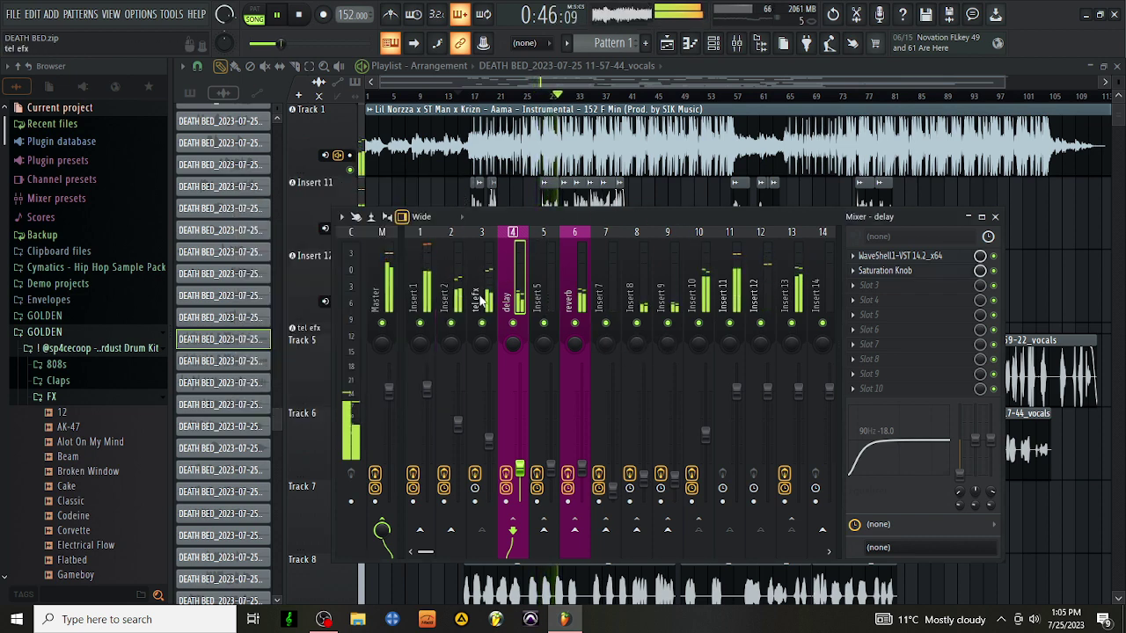
Step: Set Insert 2's high-shelf EQ to -18.0 dB at 10 kHz, and route Insert 2 to Insert 7
{"action": "left_click", "coordinate": [459, 274]}
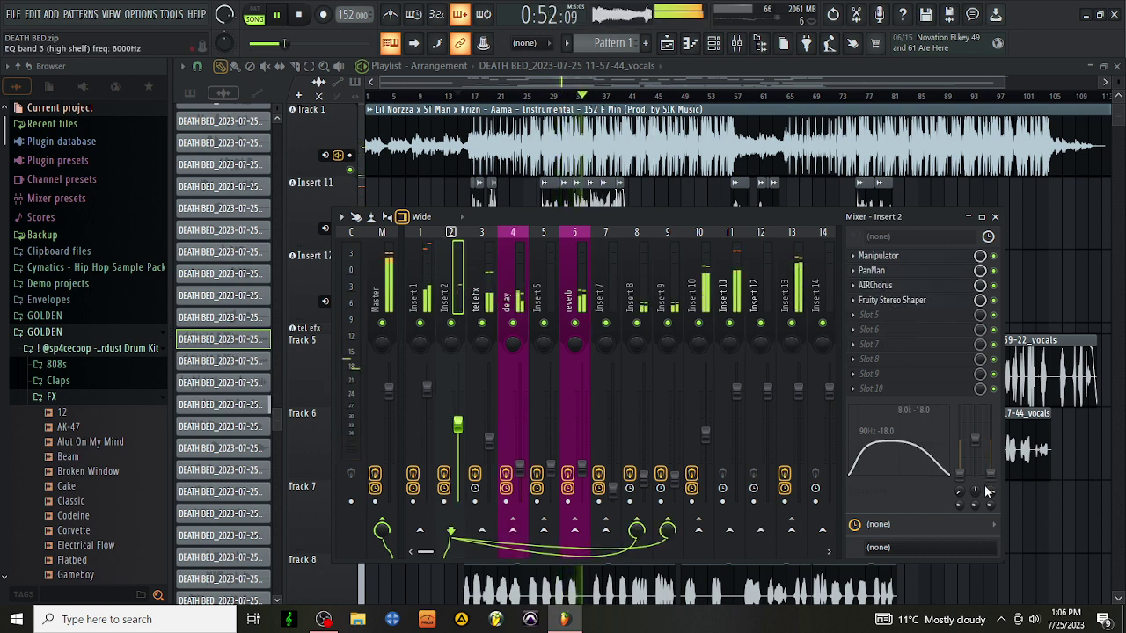
{"action": "left_click_drag", "start_coordinate": [990, 495], "coordinate": [991, 482]}
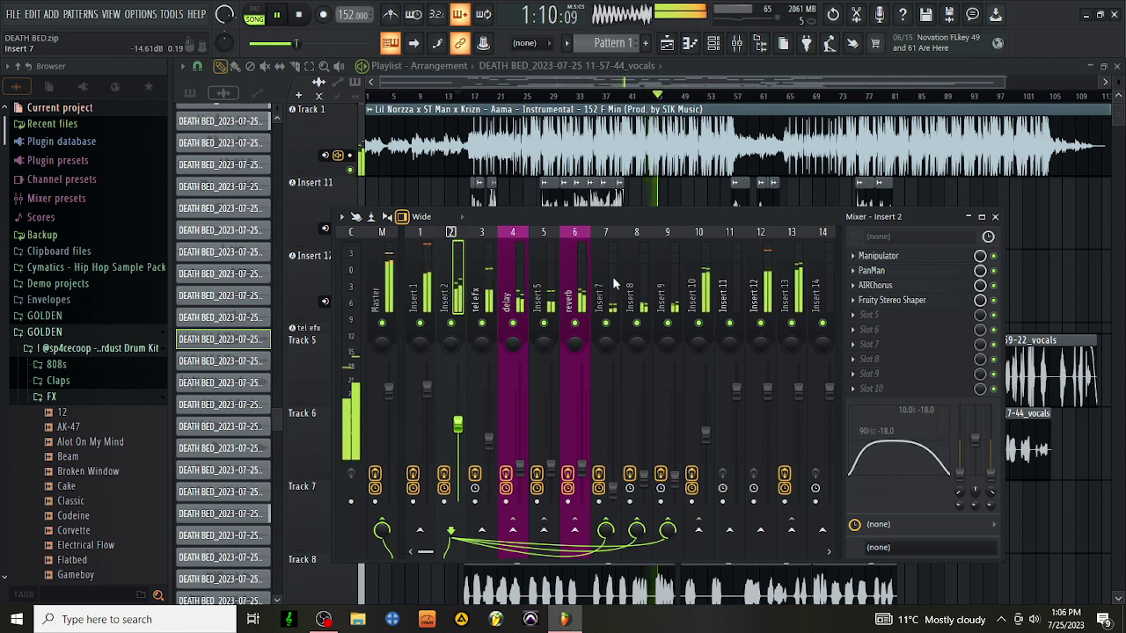
{"action": "left_click", "coordinate": [614, 276]}
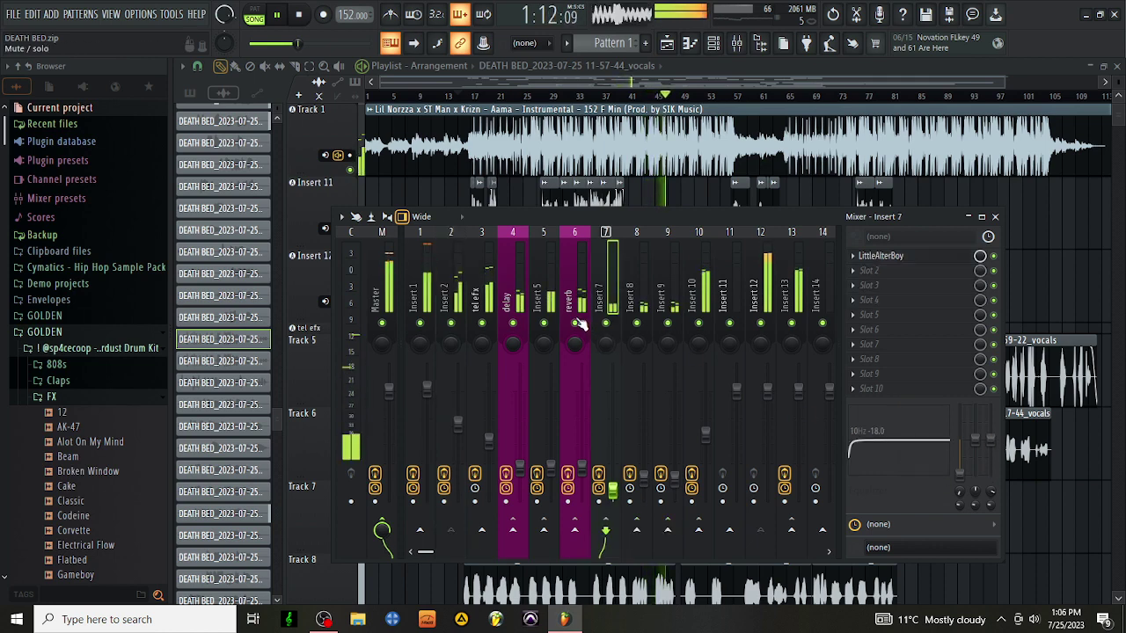
Step: Set Insert 1's low-shelf EQ to -18.0 dB at 10 Hz, and undo a trial flattening of that EQ
{"action": "left_click", "coordinate": [410, 255]}
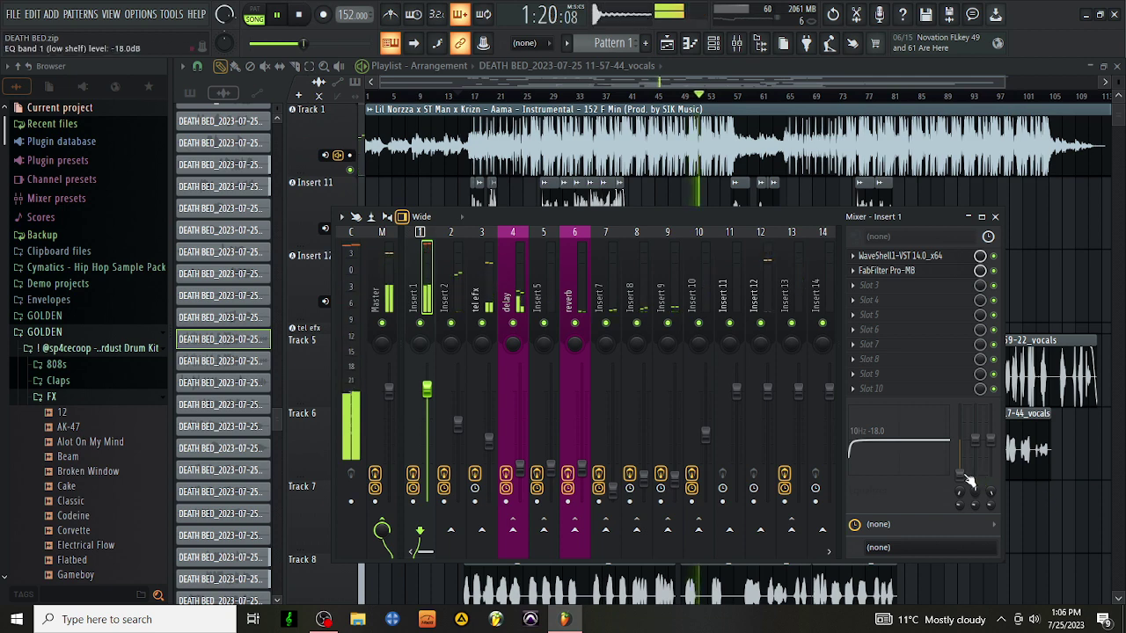
{"action": "right_click", "coordinate": [982, 373]}
{"action": "left_click", "coordinate": [983, 373]}
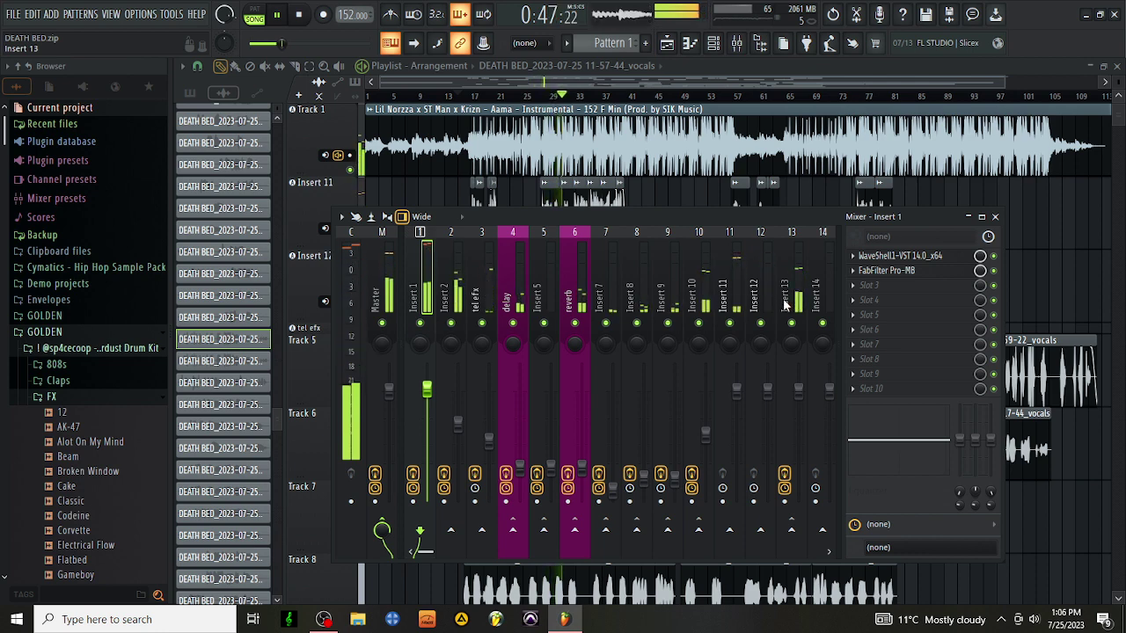
{"action": "key", "text": "ctrl+z"}
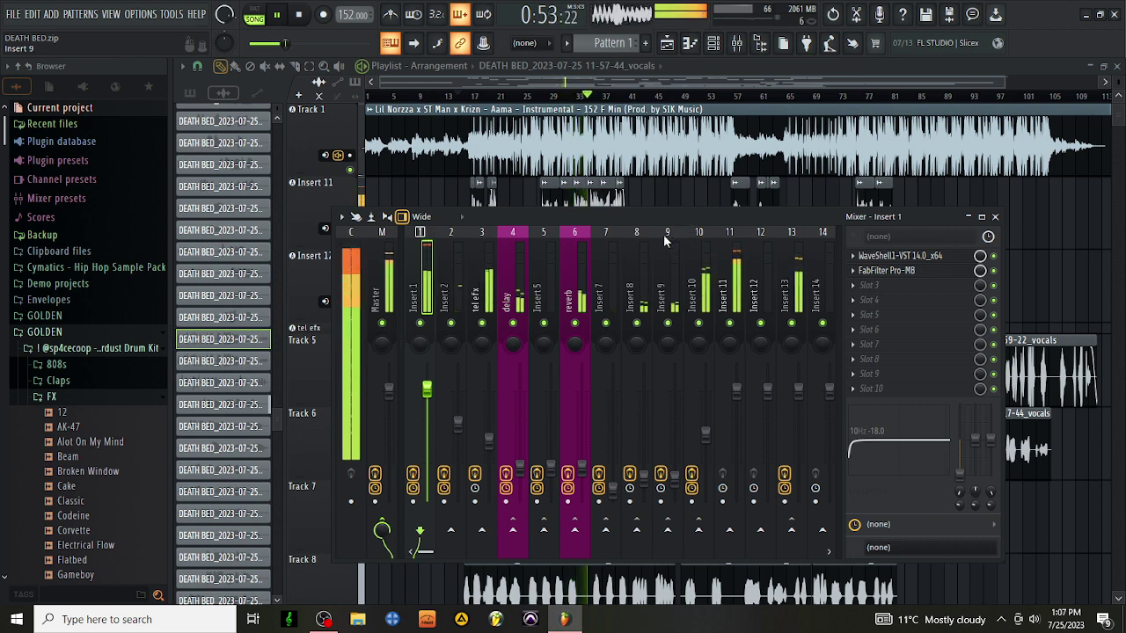
Step: Review the Saturation Knob and Fresh Air settings on Insert 10, and close Fresh Air
{"action": "left_click", "coordinate": [700, 282]}
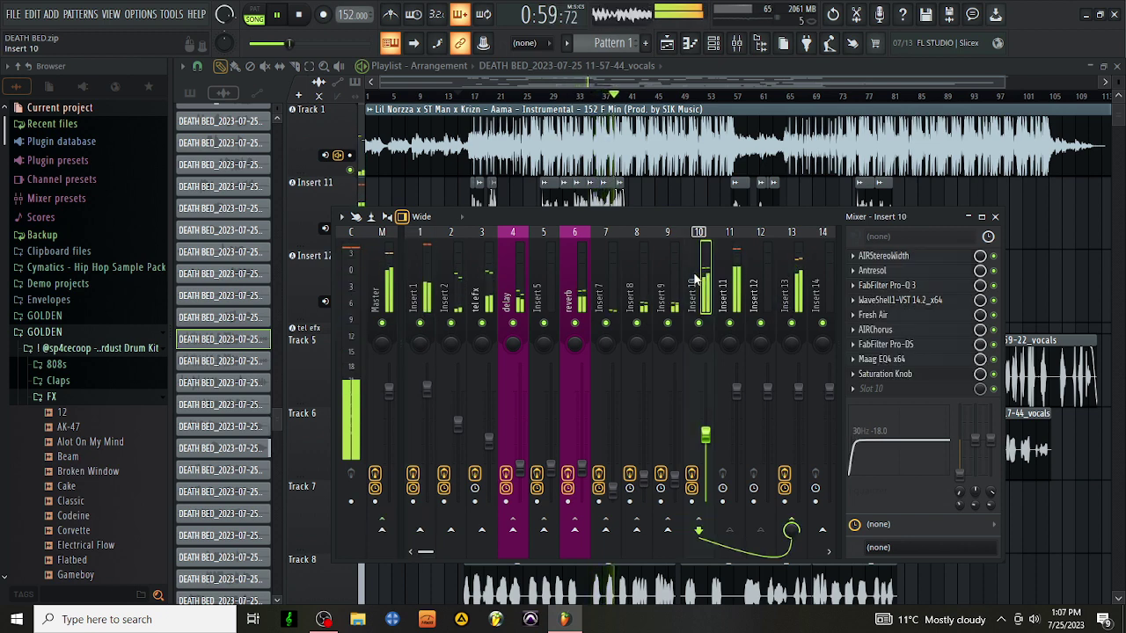
{"action": "left_click", "coordinate": [912, 376]}
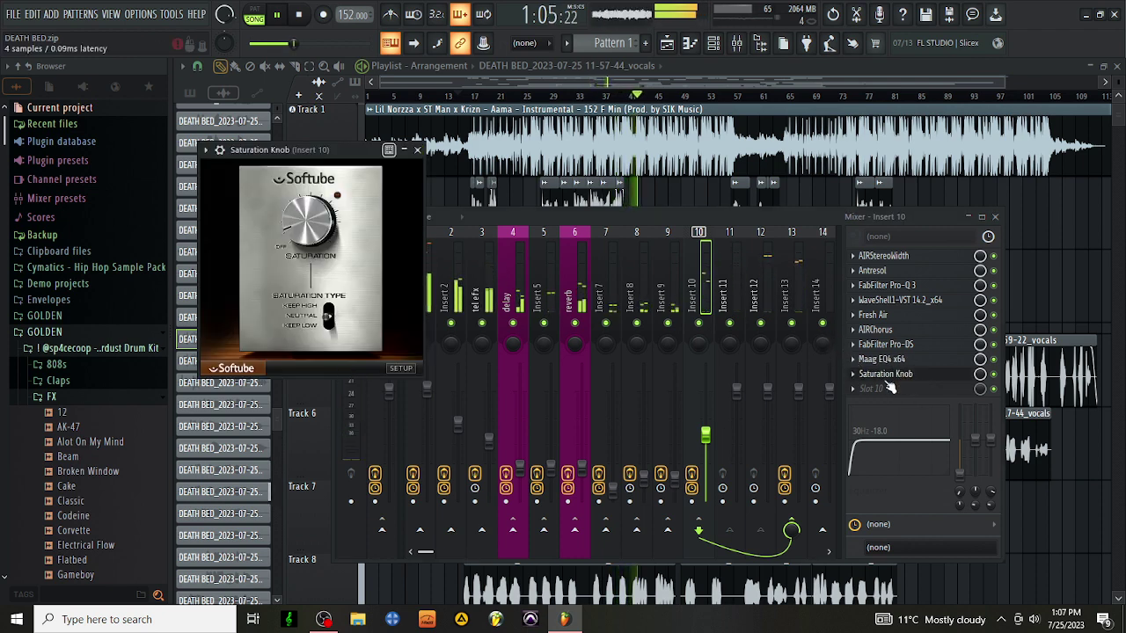
{"action": "left_click", "coordinate": [903, 318]}
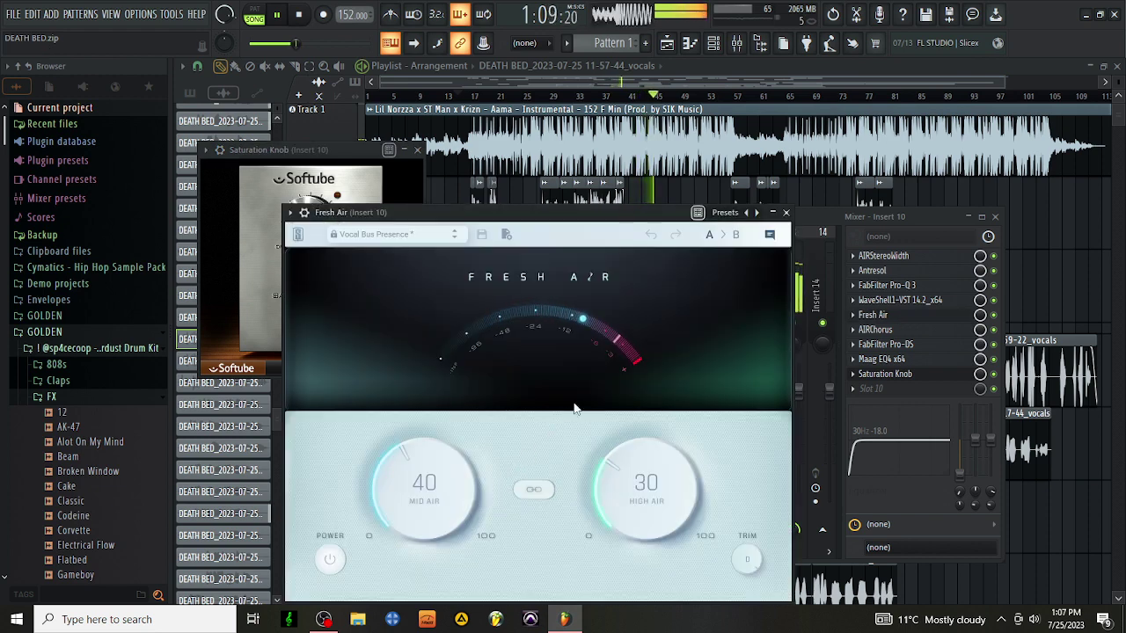
{"action": "left_click", "coordinate": [788, 213]}
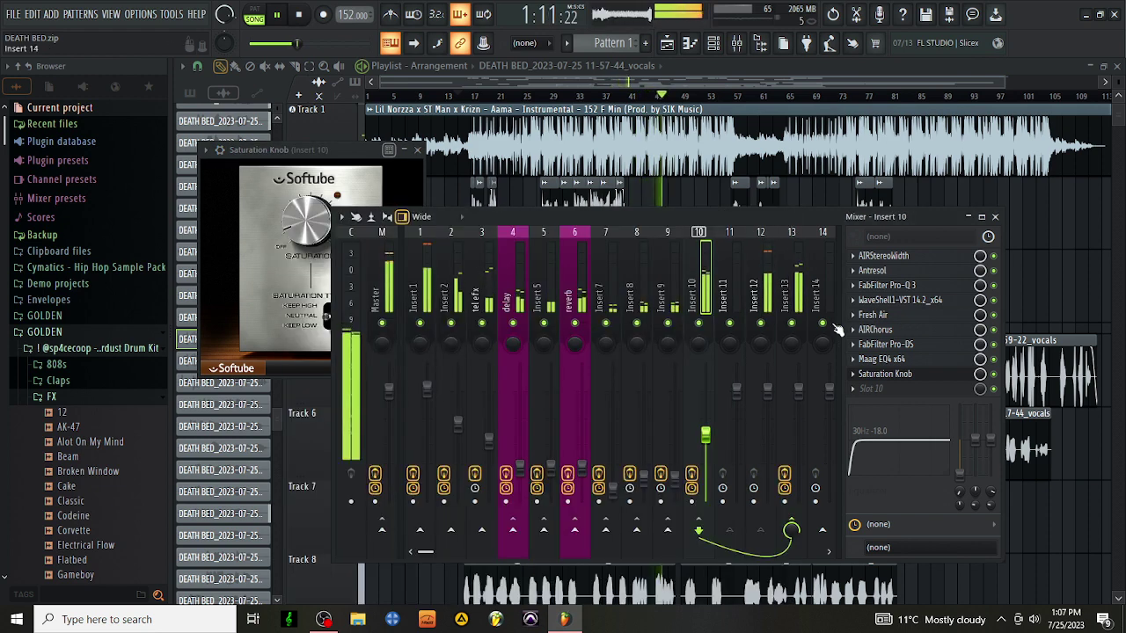
Step: Set the AIRChorus mix on Insert 10 to 8%, and close the plugin
{"action": "left_click", "coordinate": [875, 330]}
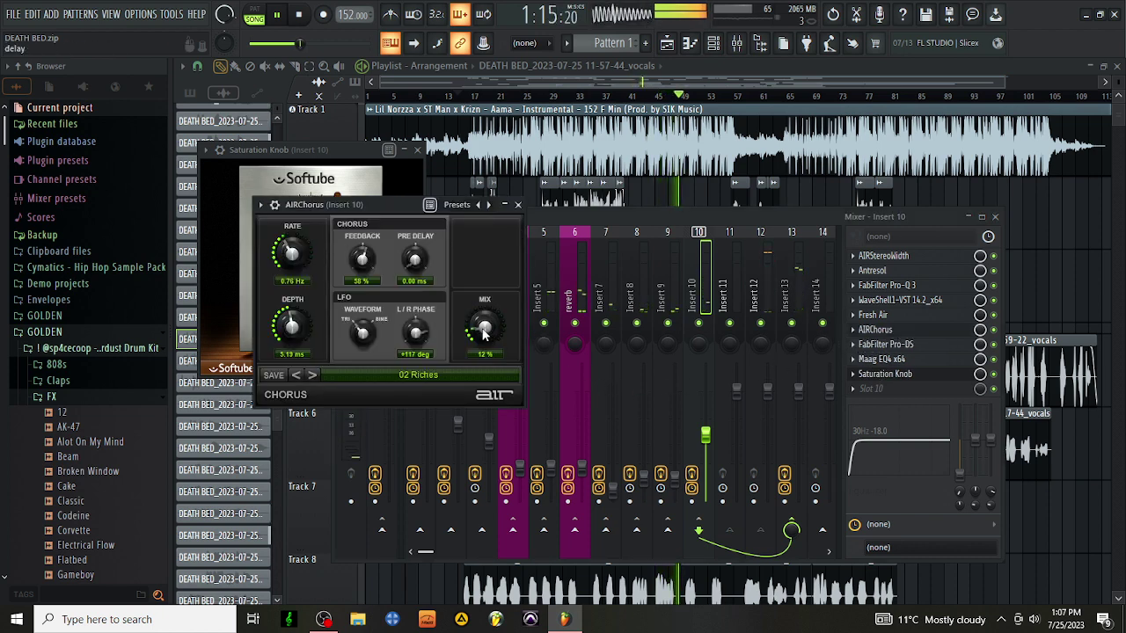
{"action": "scroll", "coordinate": [482, 337], "scroll_direction": "down", "scroll_amount": 1}
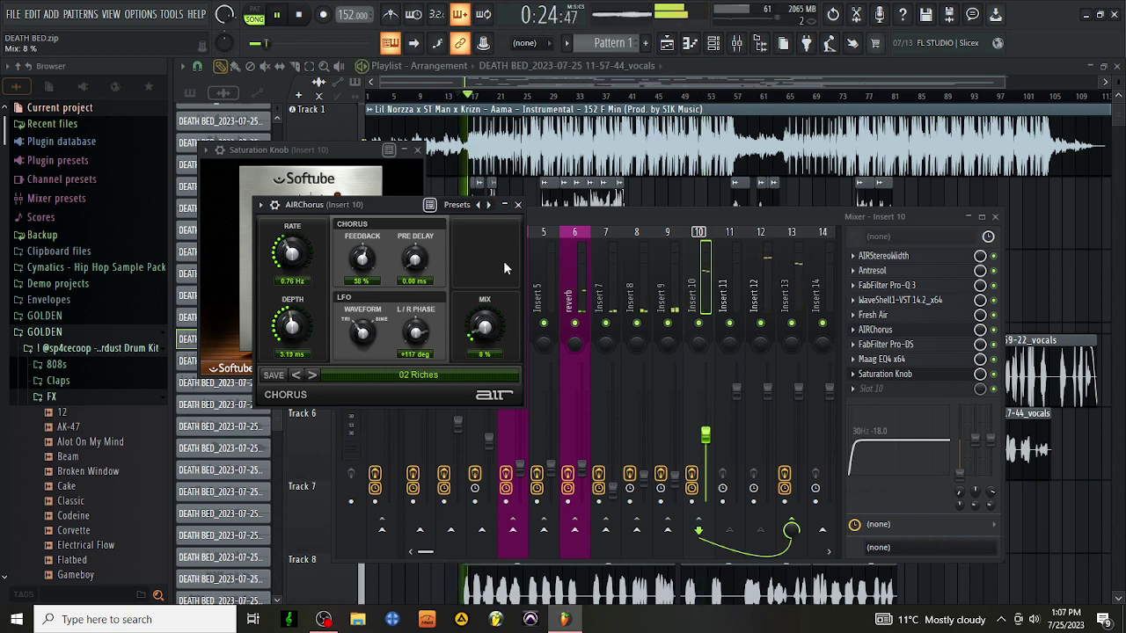
{"action": "left_click", "coordinate": [519, 205]}
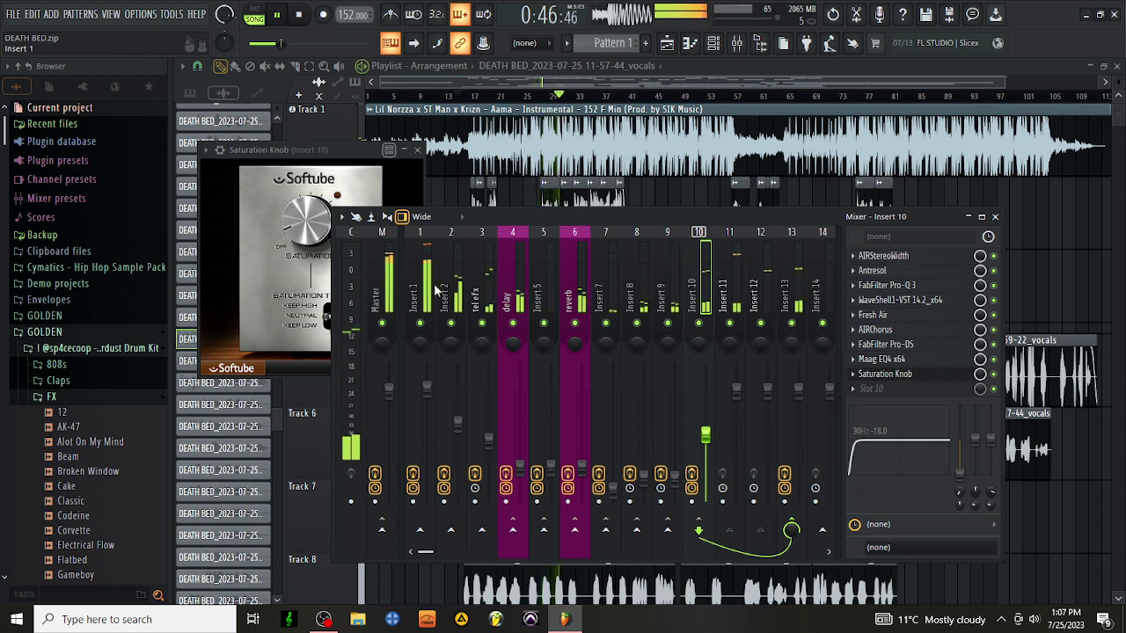
Step: Set the instrumental clip's channel volume to 80%, and check the master track's loudness in FabFilter Pro-L 2
{"action": "double_click", "coordinate": [519, 154]}
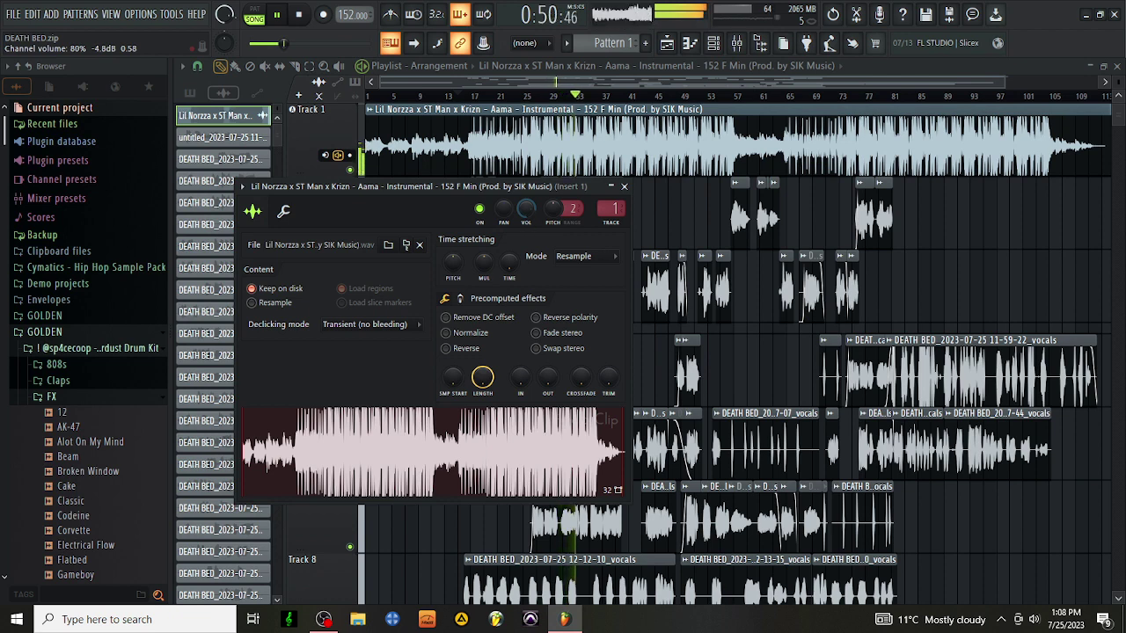
{"action": "left_click", "coordinate": [739, 46]}
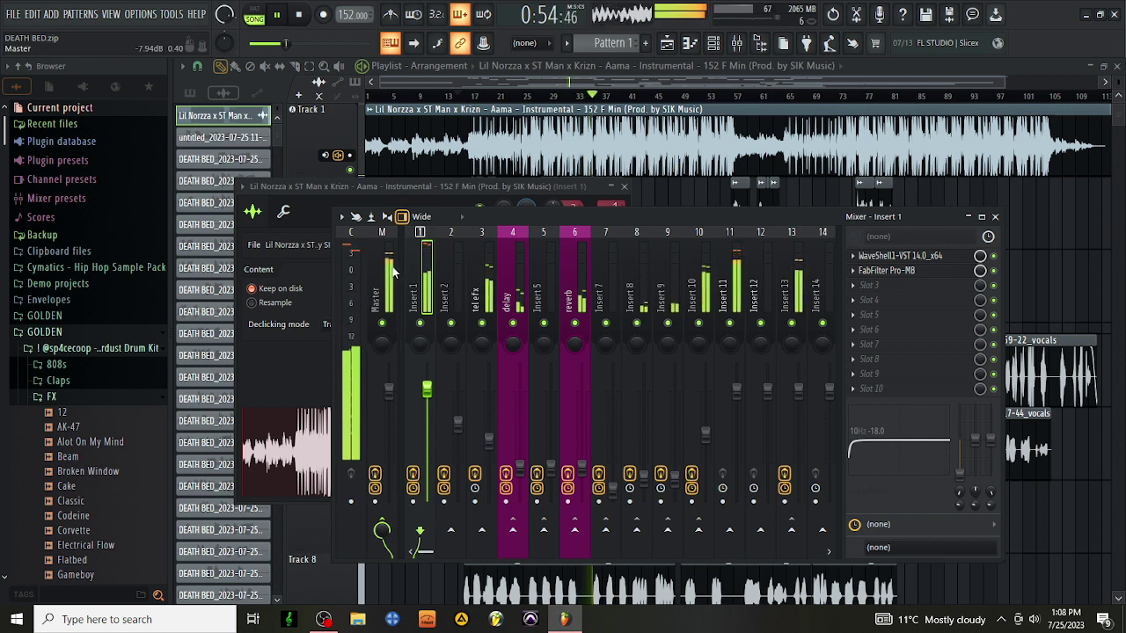
{"action": "left_click", "coordinate": [393, 272]}
{"action": "left_click", "coordinate": [889, 271]}
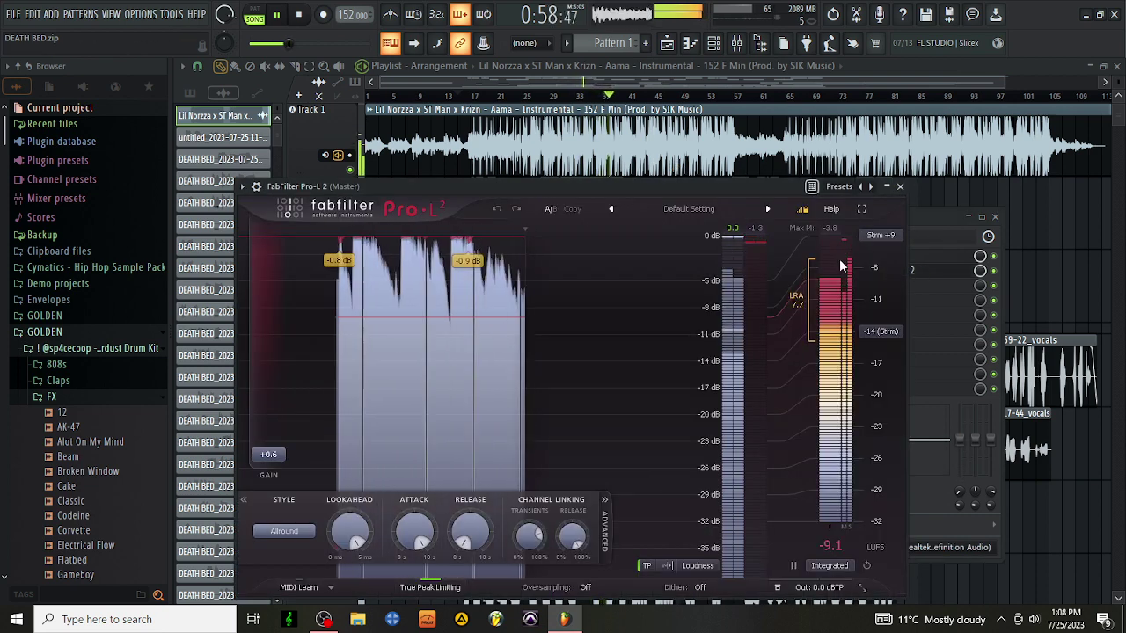
{"action": "left_click", "coordinate": [899, 187]}
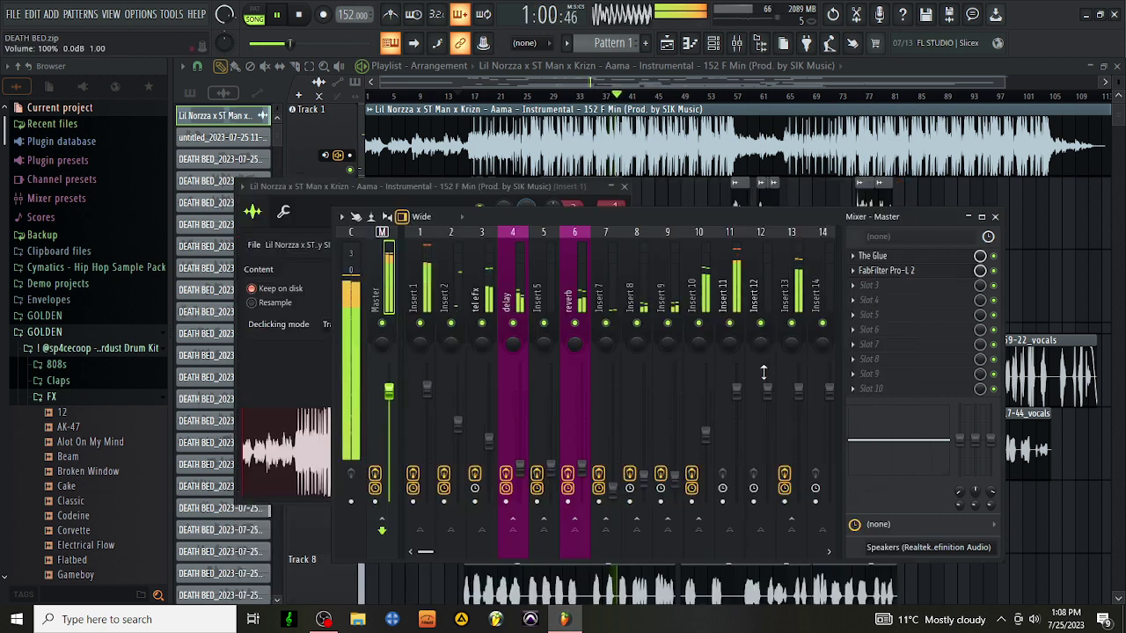
Step: Set the Saturation Knob on Insert 10 to 1.0, and close the plugin
{"action": "left_click", "coordinate": [699, 276]}
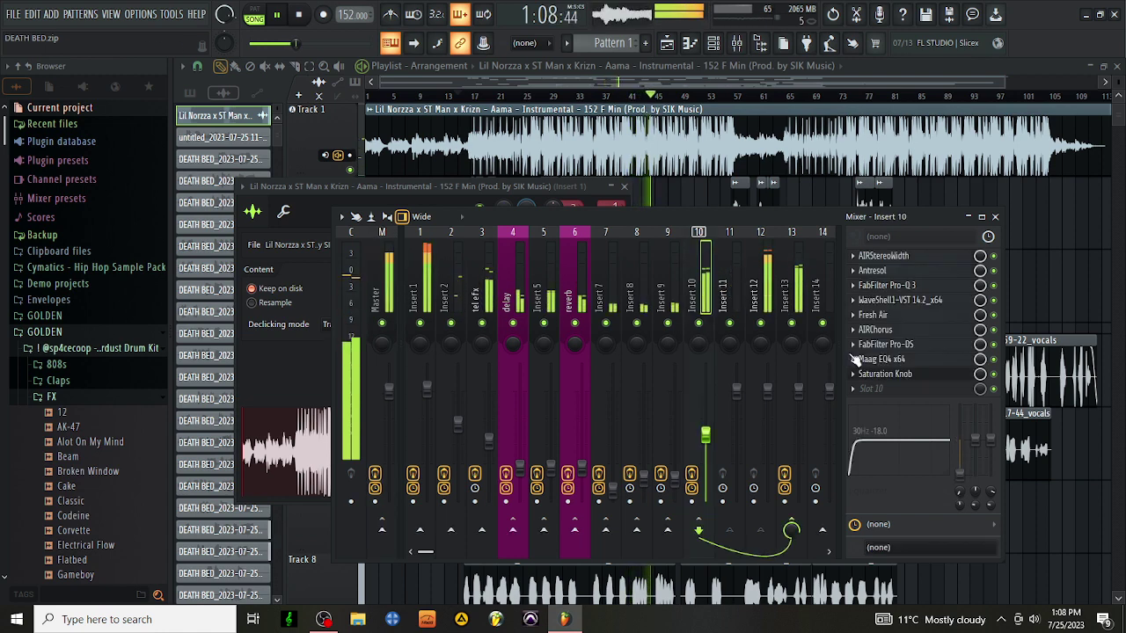
{"action": "left_click", "coordinate": [928, 376]}
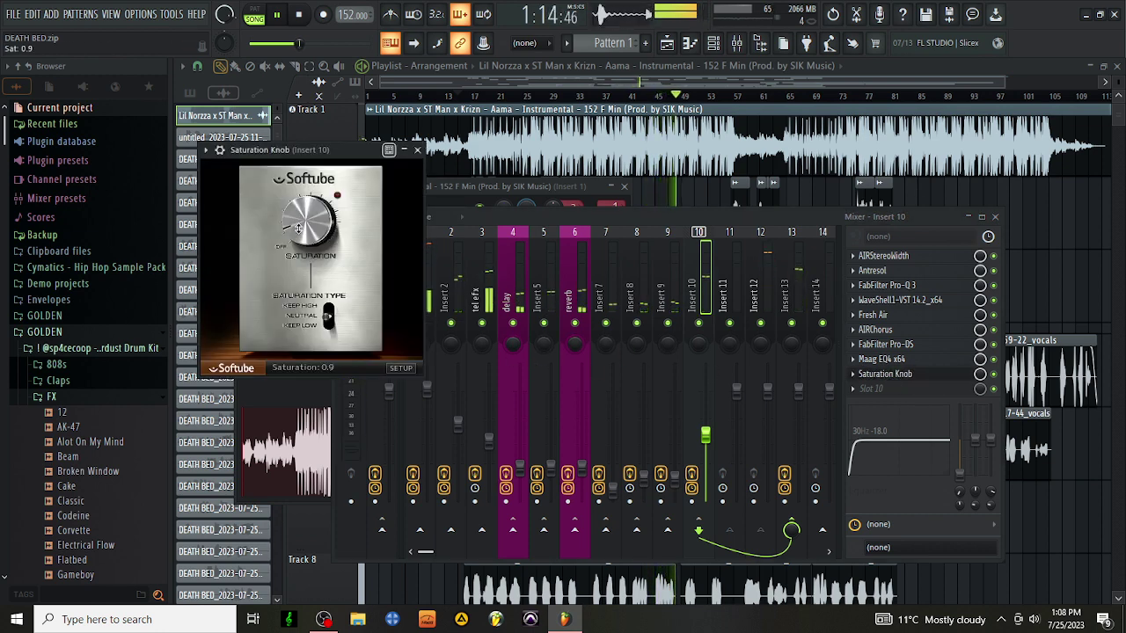
{"action": "scroll", "coordinate": [298, 227], "scroll_direction": "up", "scroll_amount": 1}
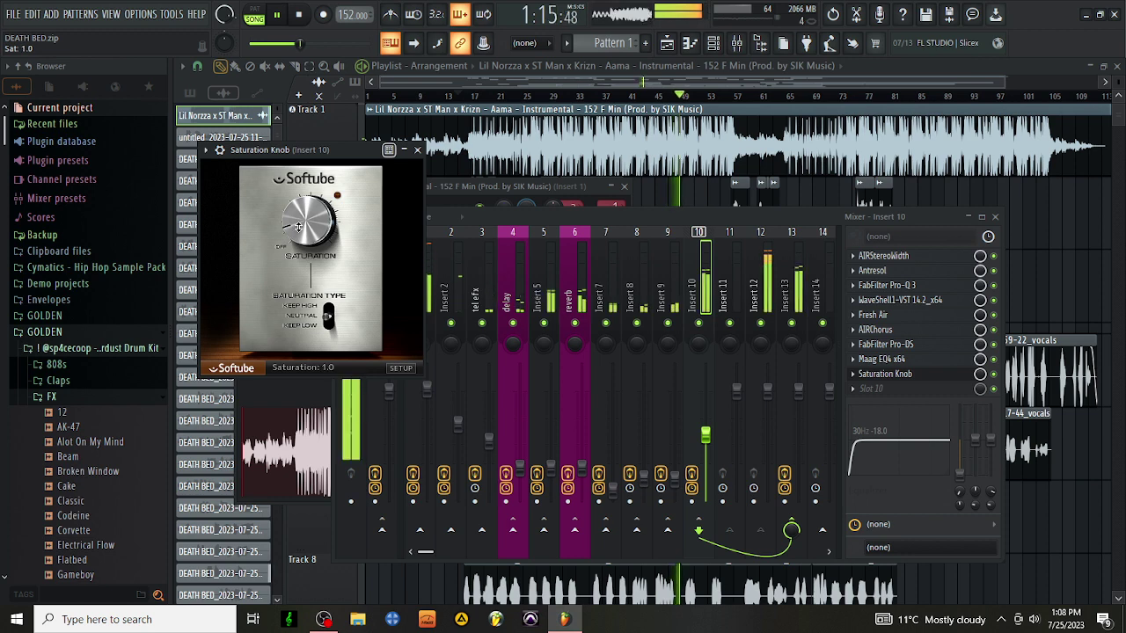
{"action": "left_click", "coordinate": [417, 149]}
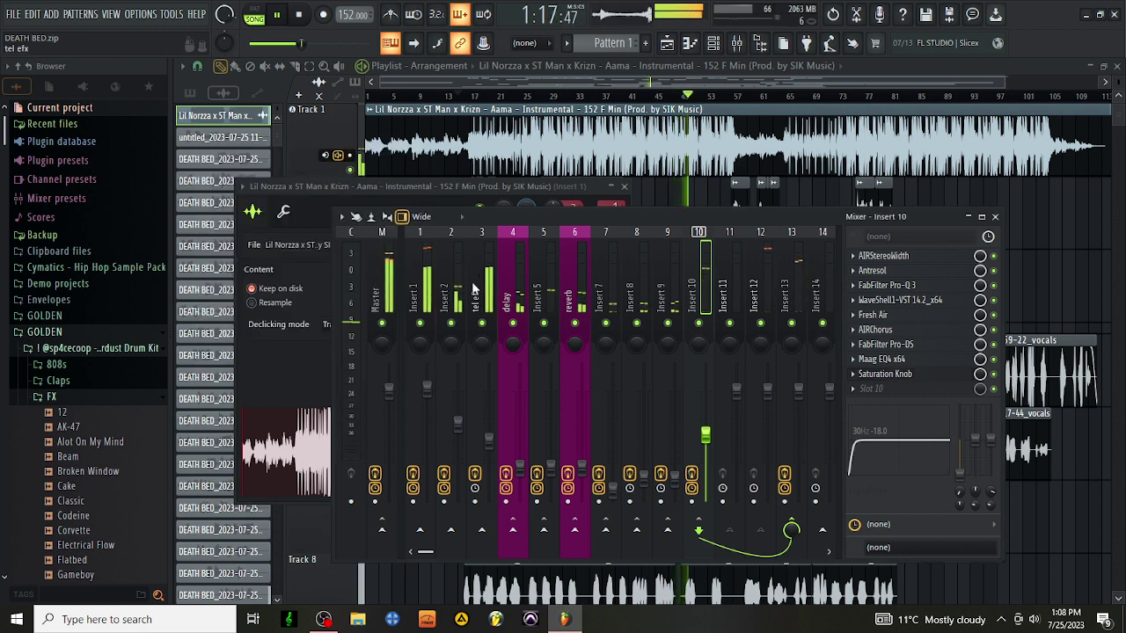
Step: Check the effect chain on Insert 13, and trim the end of Track 6's 12-17-07 vocal clip back to around bar 67
{"action": "left_click", "coordinate": [768, 270]}
{"action": "left_click", "coordinate": [789, 281]}
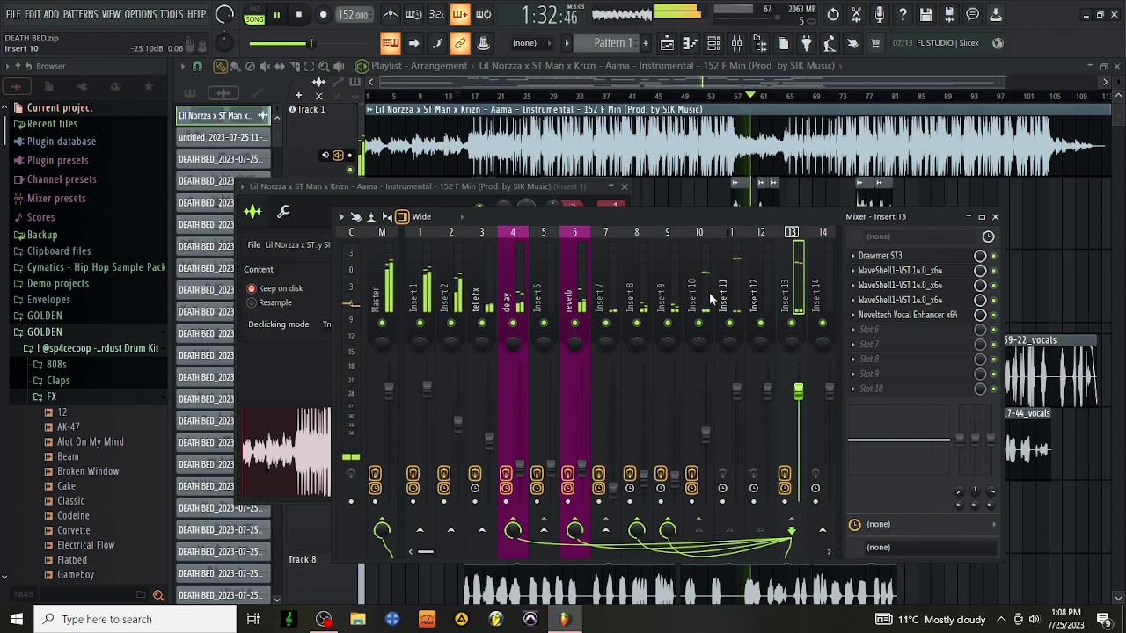
{"action": "left_click", "coordinate": [719, 85]}
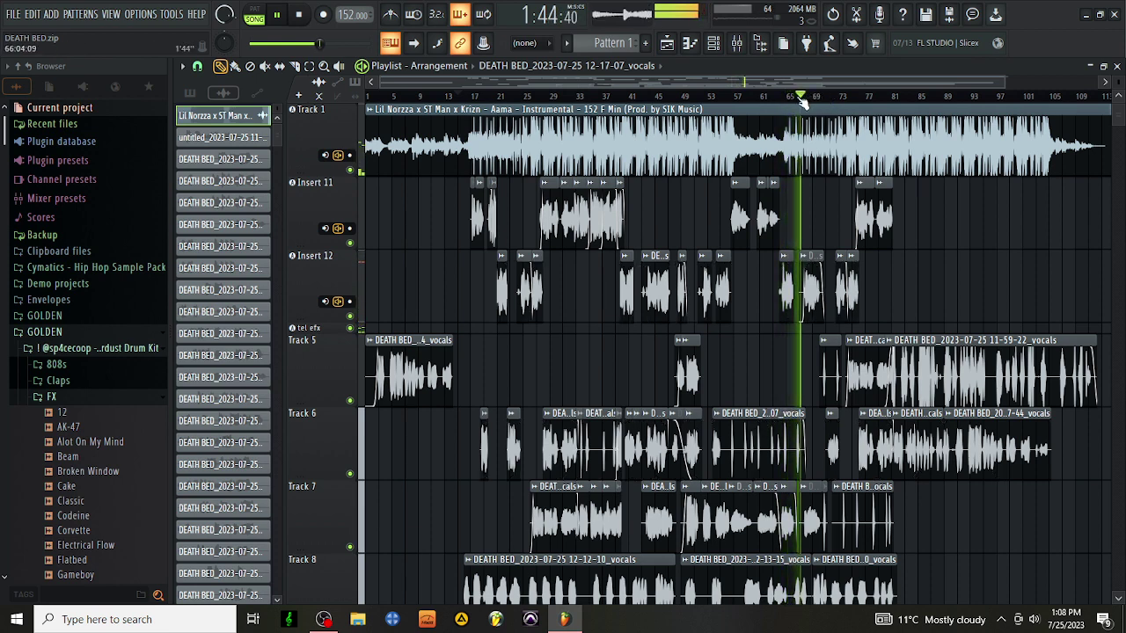
Step: On Insert 5, try a peaking EQ cut and reset it, and set the low shelf to -18.0 dB at 10 Hz
{"action": "left_click", "coordinate": [737, 43]}
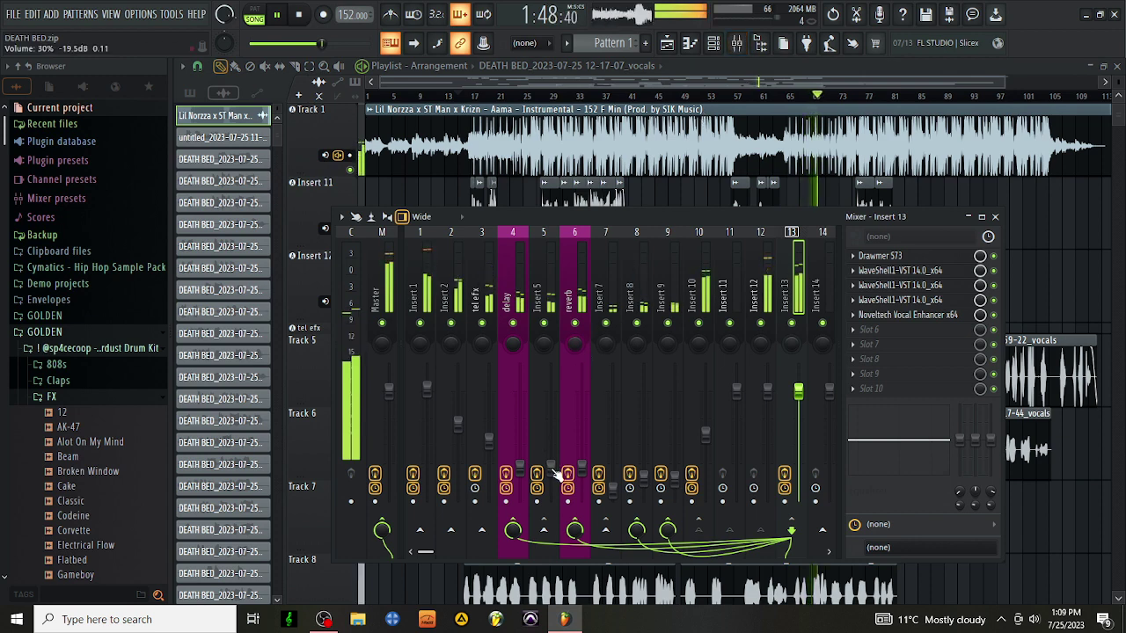
{"action": "left_click", "coordinate": [549, 269]}
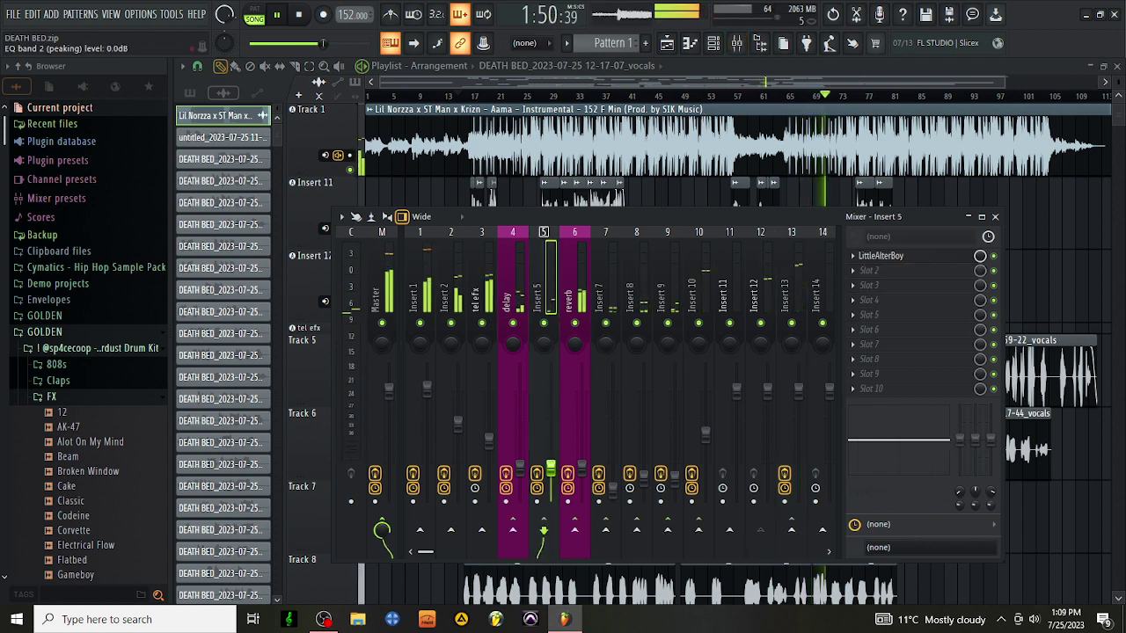
{"action": "left_click_drag", "start_coordinate": [913, 432], "coordinate": [899, 475]}
{"action": "right_click", "coordinate": [974, 474]}
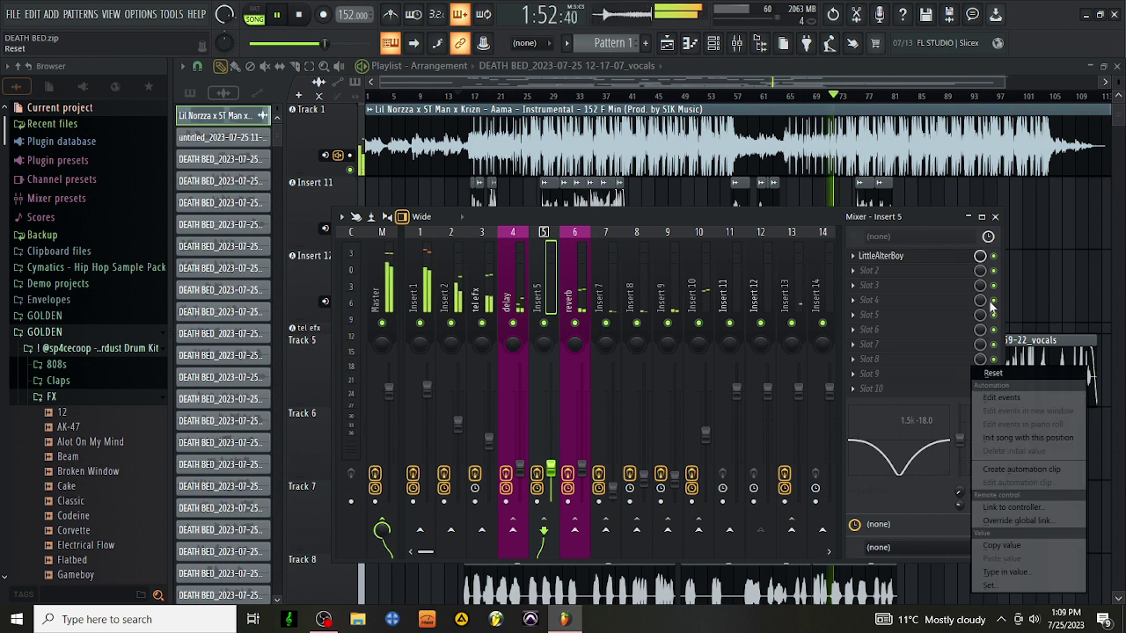
{"action": "left_click", "coordinate": [995, 374]}
{"action": "left_click_drag", "start_coordinate": [962, 486], "coordinate": [961, 519]}
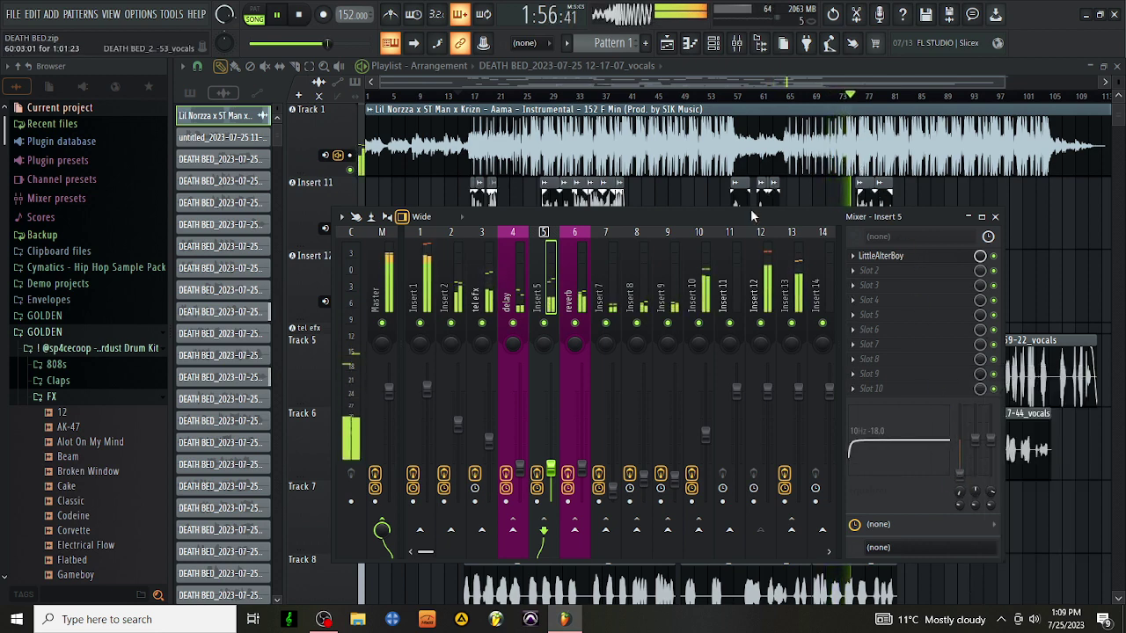
Step: Check the LittleAlterBoy settings on Insert 5, close the plugin and mixer, and restart the song's playback
{"action": "left_click", "coordinate": [938, 256]}
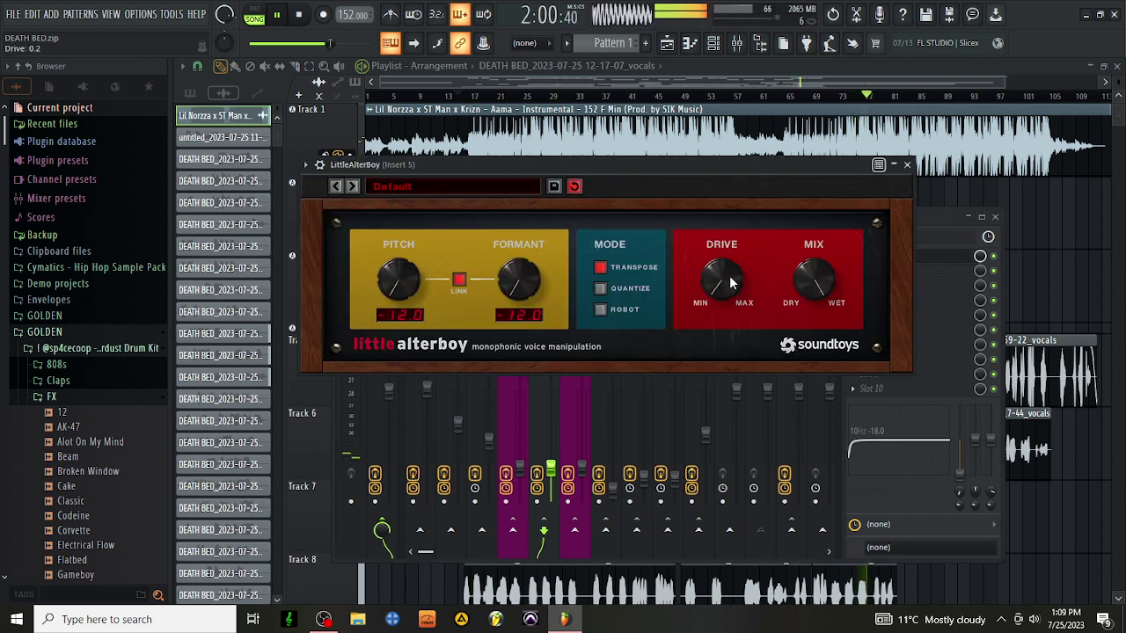
{"action": "left_click", "coordinate": [907, 165]}
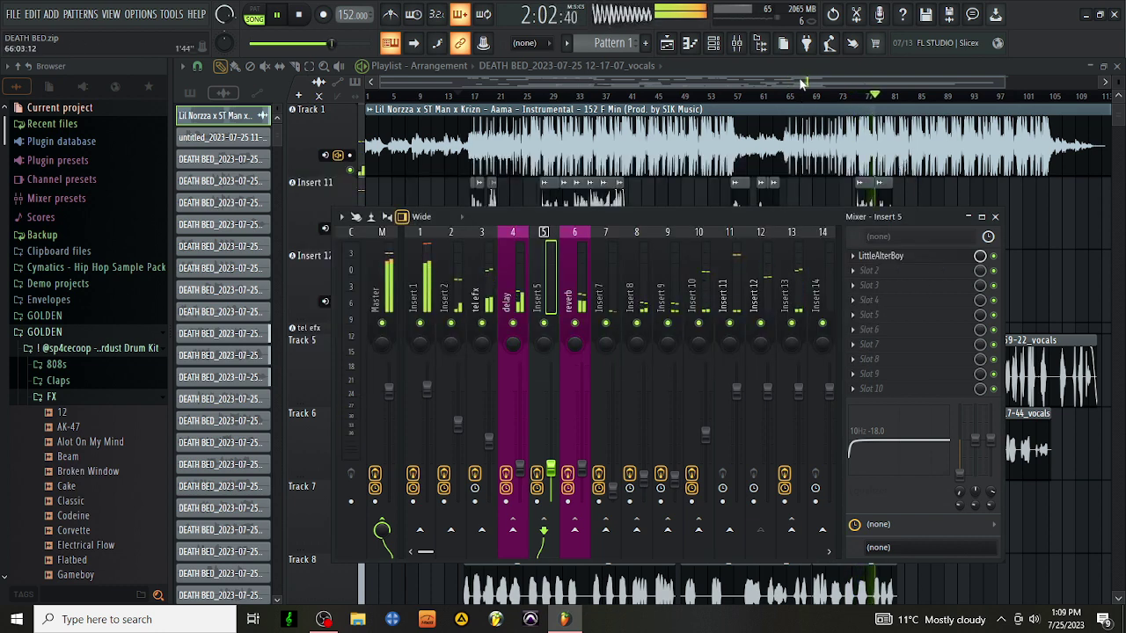
{"action": "key", "text": "F9"}
{"action": "key", "text": "space"}
{"action": "key", "text": "space"}
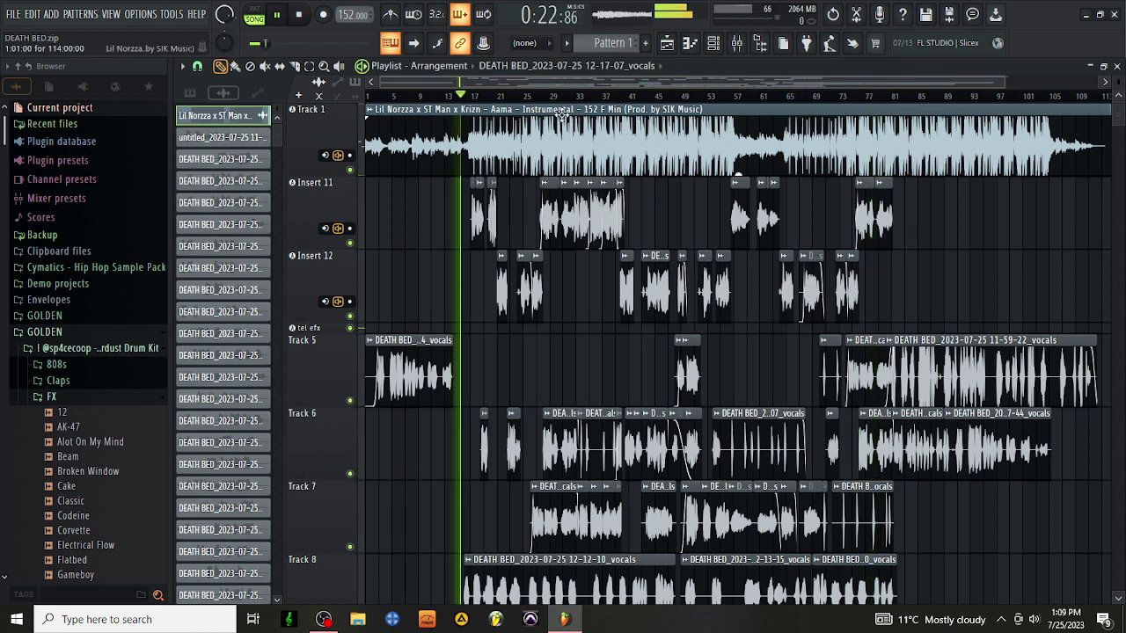
Step: Save the project as DEATH BED.flp in the FL Studio song file format, replacing the existing file
{"action": "key", "text": "ctrl+shift+s"}
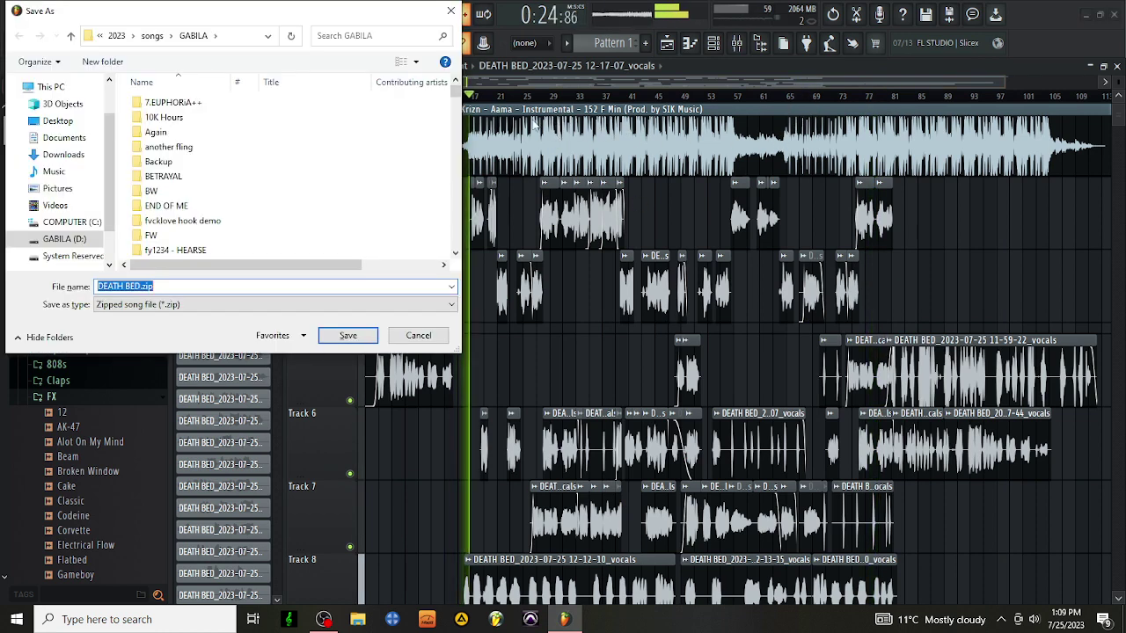
{"action": "left_click", "coordinate": [346, 305]}
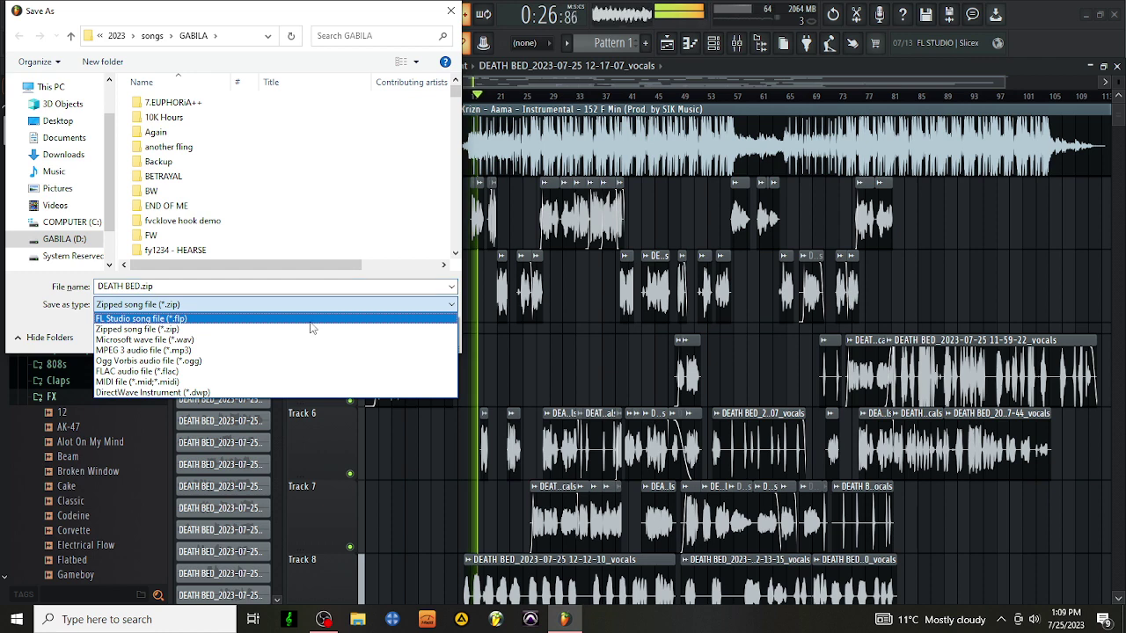
{"action": "left_click", "coordinate": [315, 323]}
{"action": "left_click", "coordinate": [348, 335]}
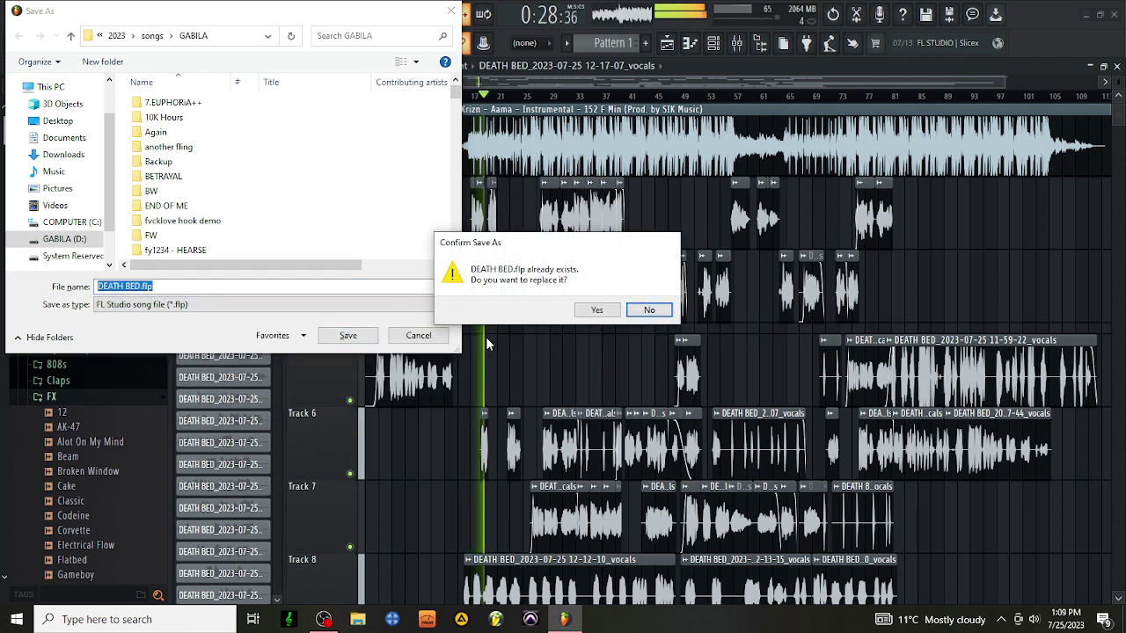
{"action": "left_click", "coordinate": [595, 310]}
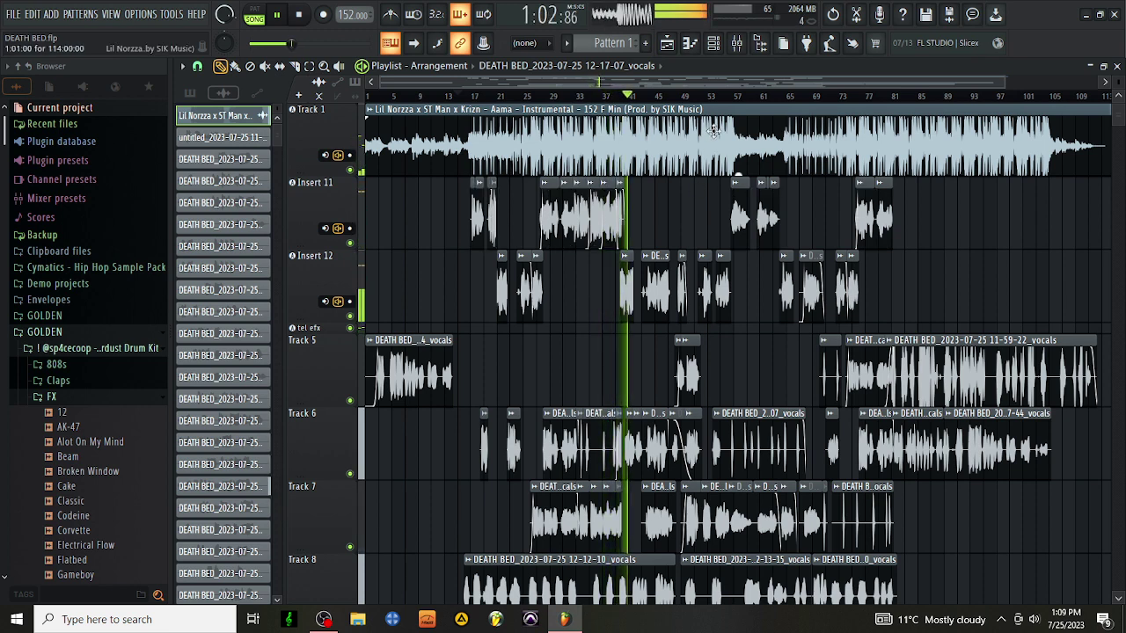
Step: Try resetting Insert 5's low-shelf EQ level while the song plays, and restore the cut
{"action": "left_click", "coordinate": [737, 43]}
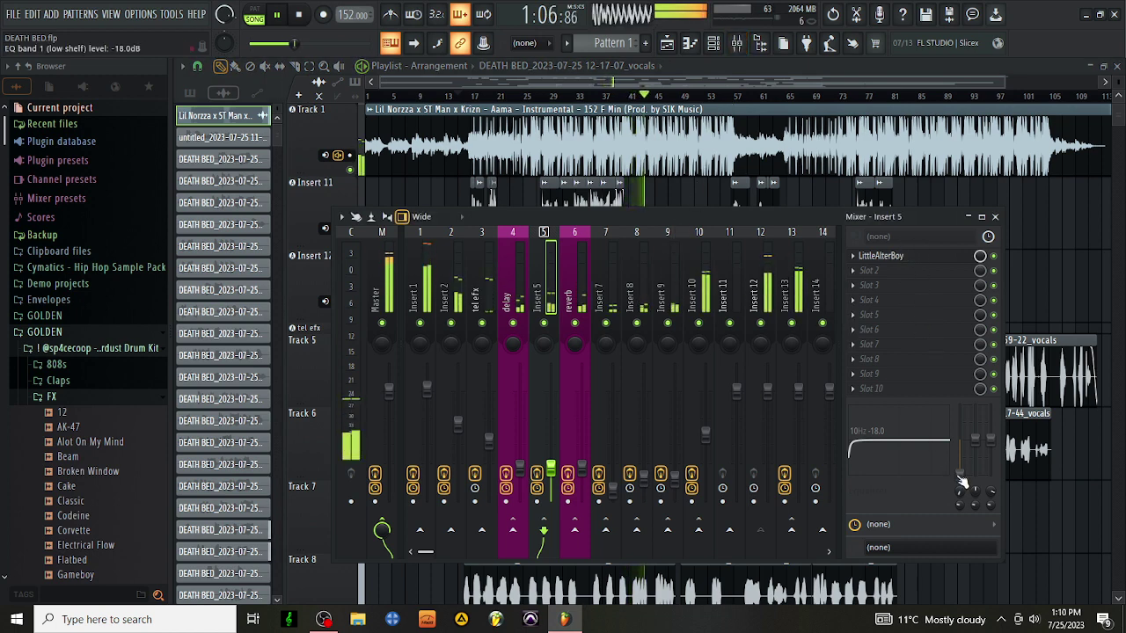
{"action": "right_click", "coordinate": [981, 374]}
{"action": "left_click", "coordinate": [989, 373]}
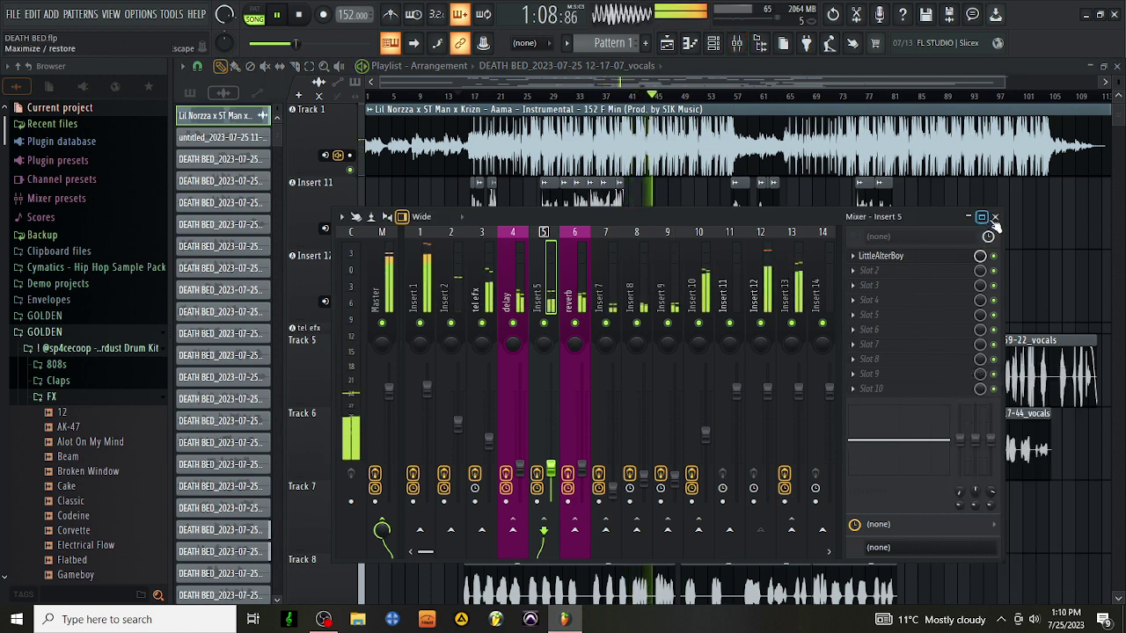
{"action": "left_click", "coordinate": [995, 217]}
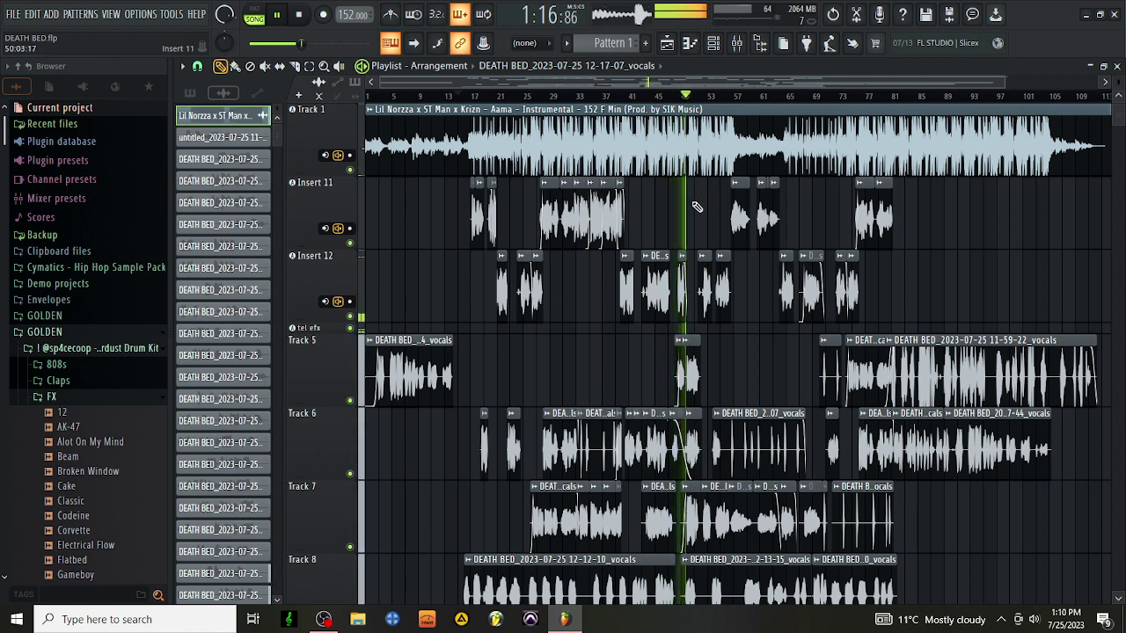
{"action": "left_click", "coordinate": [737, 42]}
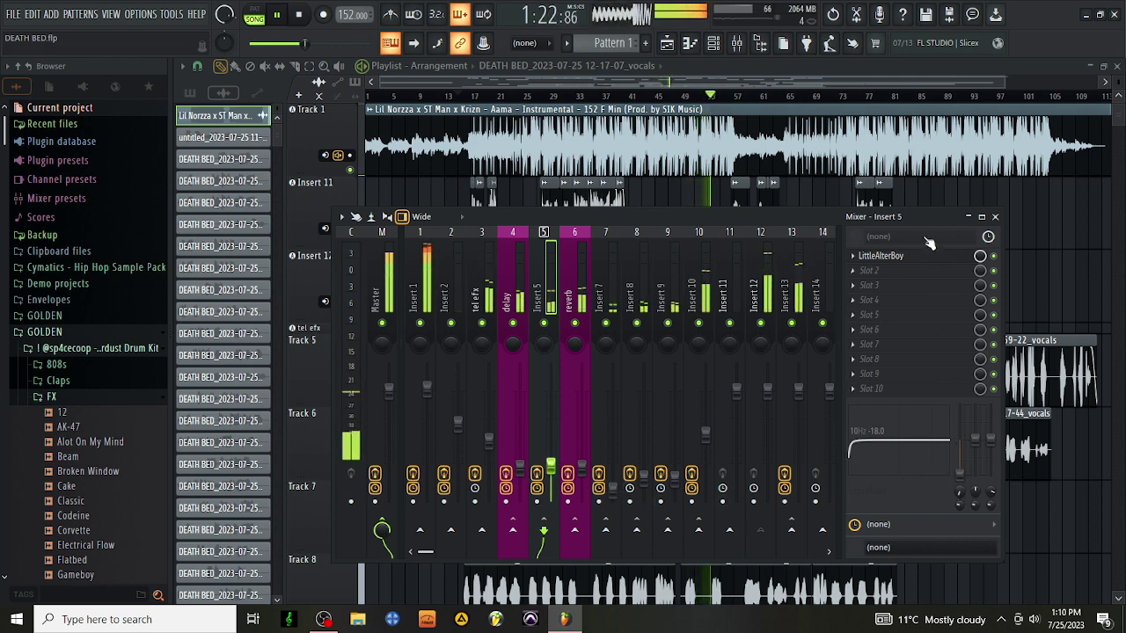
{"action": "left_click", "coordinate": [752, 75]}
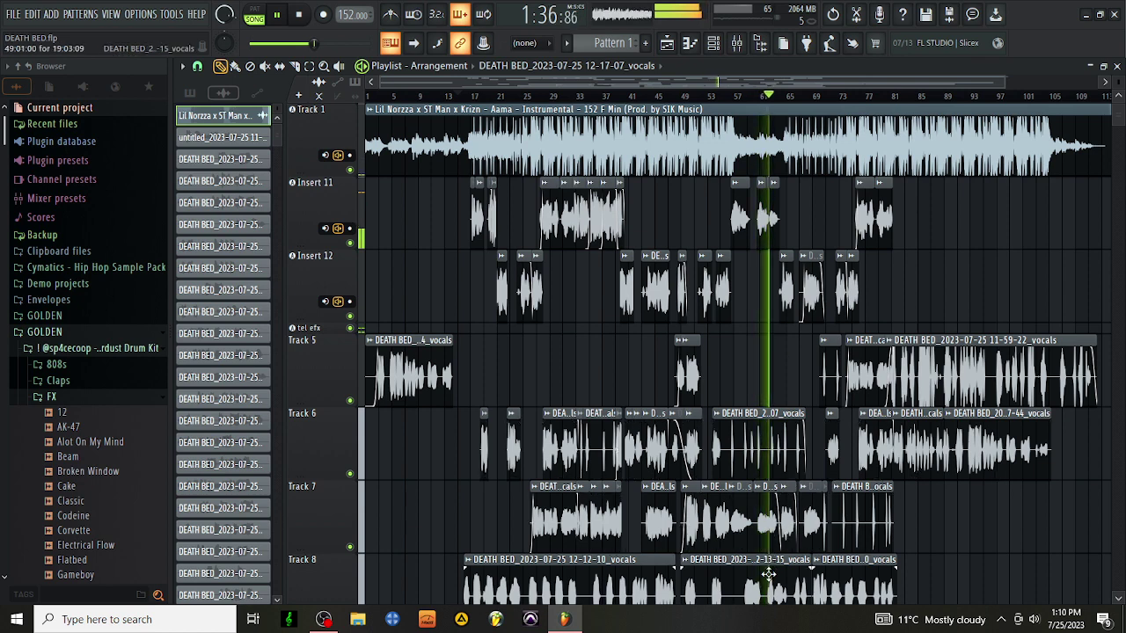
Step: Add Saturation Knob to slot 5 of Insert 2, set its saturation to 0.2, and close the plugin
{"action": "left_click", "coordinate": [737, 42]}
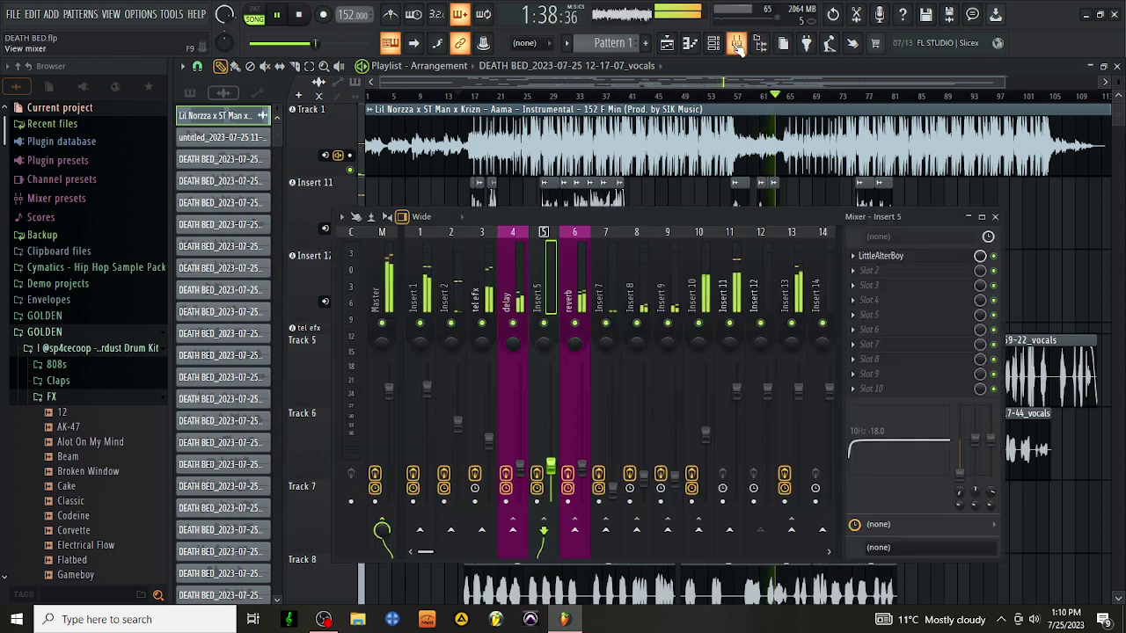
{"action": "left_click", "coordinate": [459, 243]}
{"action": "left_click", "coordinate": [890, 316]}
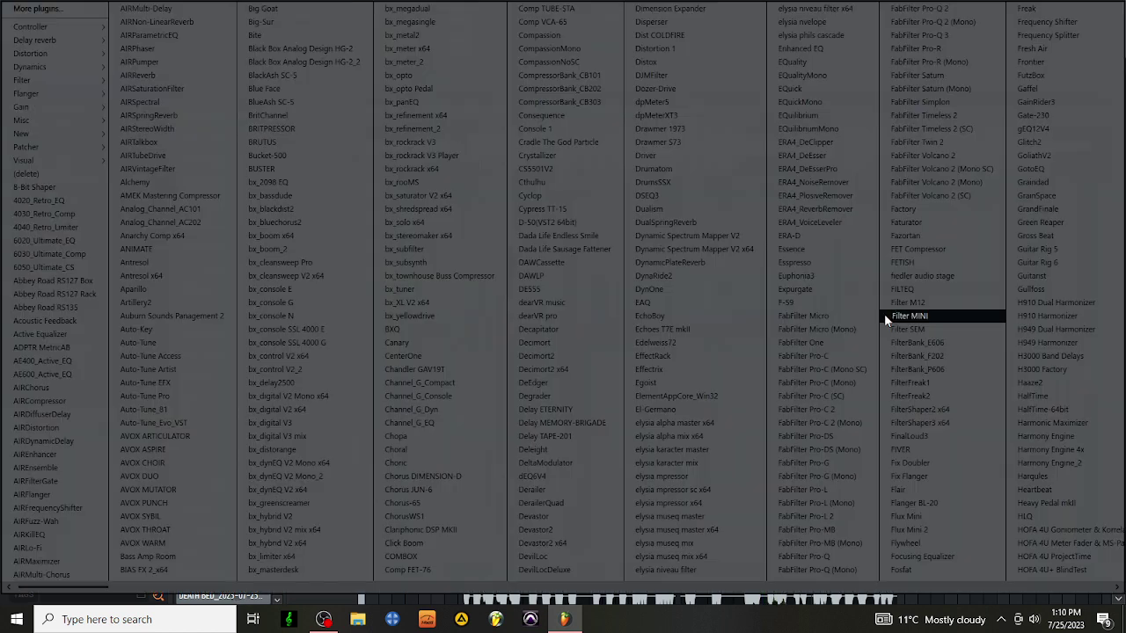
{"action": "left_click", "coordinate": [1053, 451]}
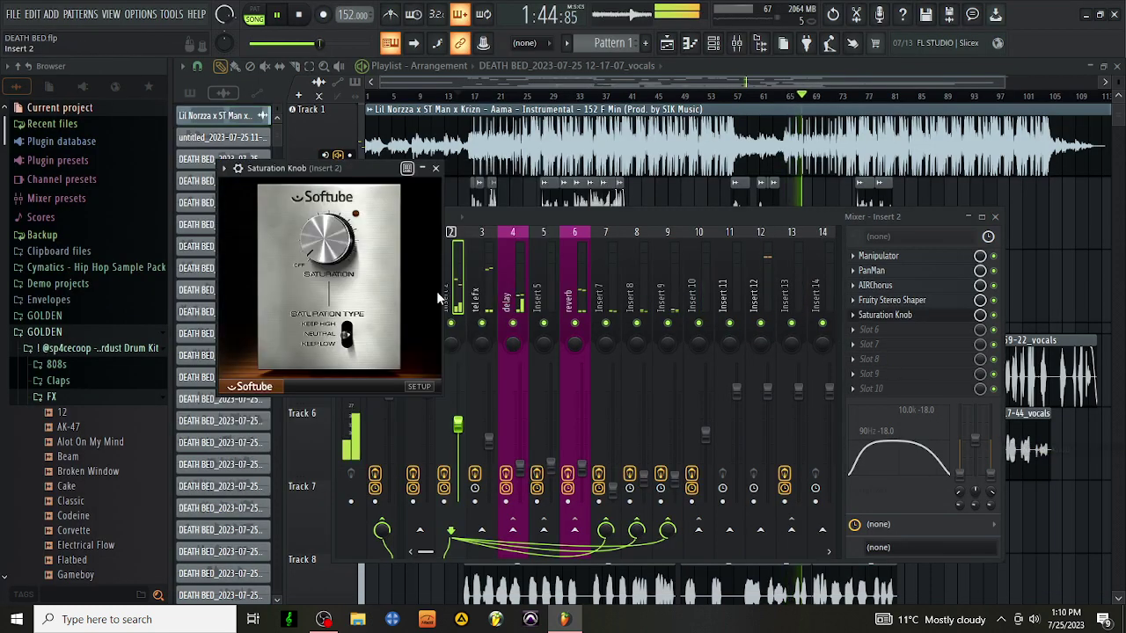
{"action": "left_click_drag", "start_coordinate": [339, 252], "coordinate": [335, 249]}
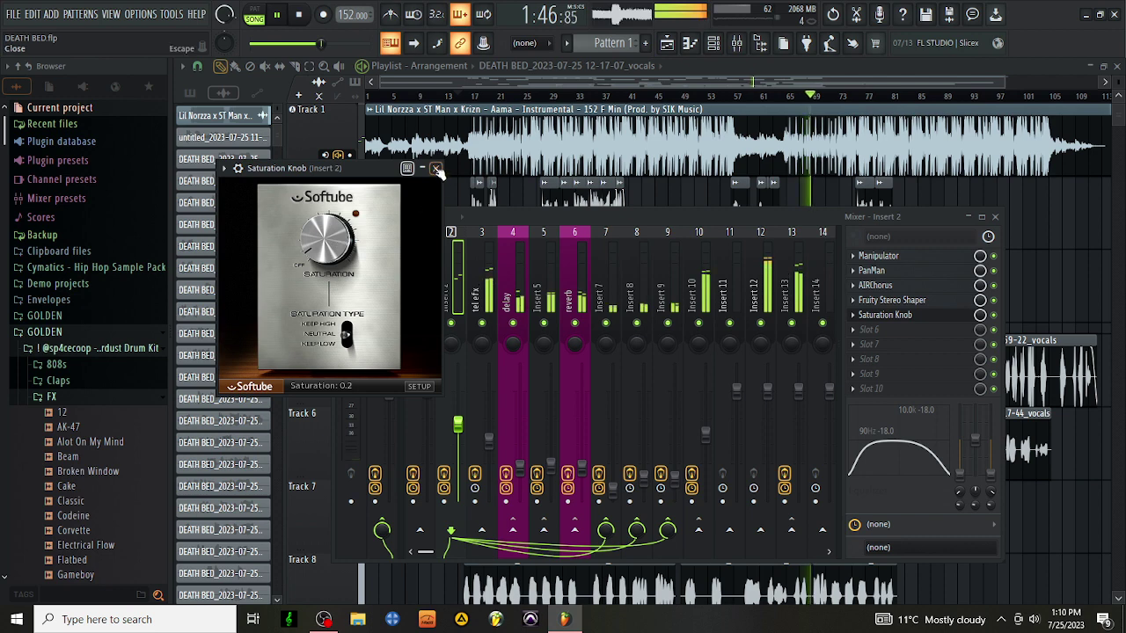
{"action": "left_click", "coordinate": [435, 168]}
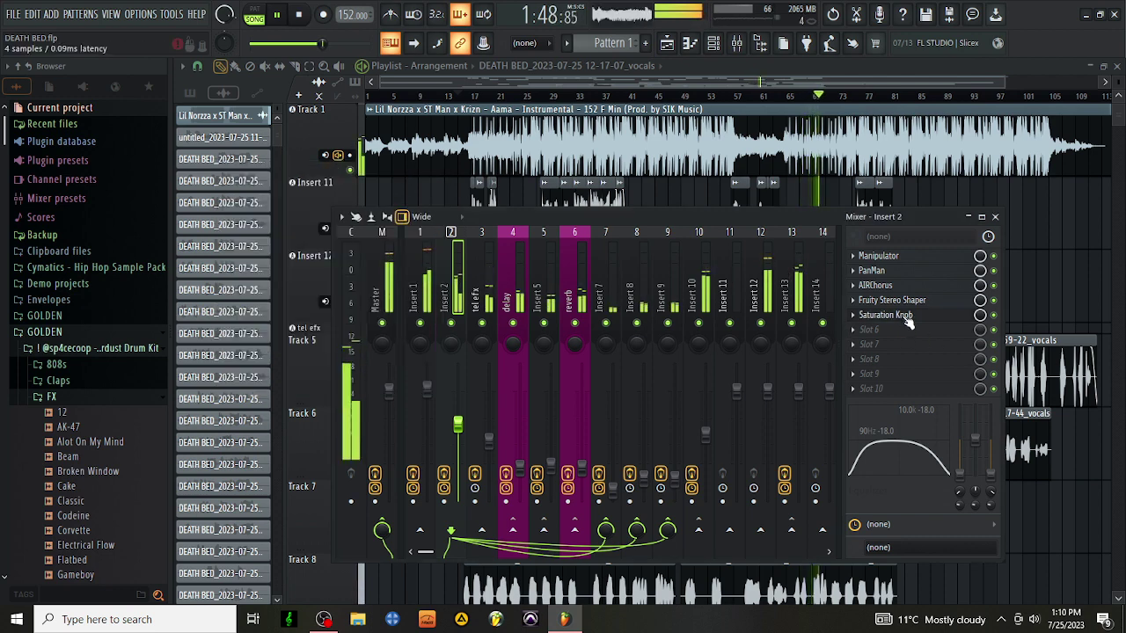
Step: Move Saturation Knob to the second slot of Insert 2's effect chain, directly after Manipulator, and close the mixer
{"action": "left_click_drag", "start_coordinate": [907, 317], "coordinate": [909, 260]}
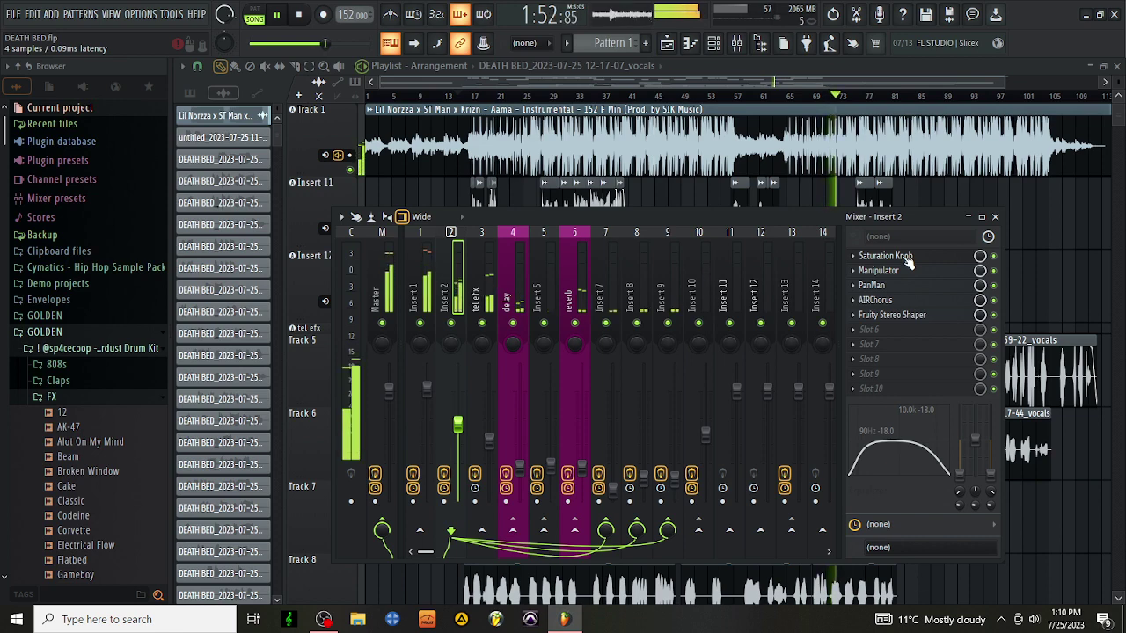
{"action": "left_click_drag", "start_coordinate": [908, 260], "coordinate": [909, 275]}
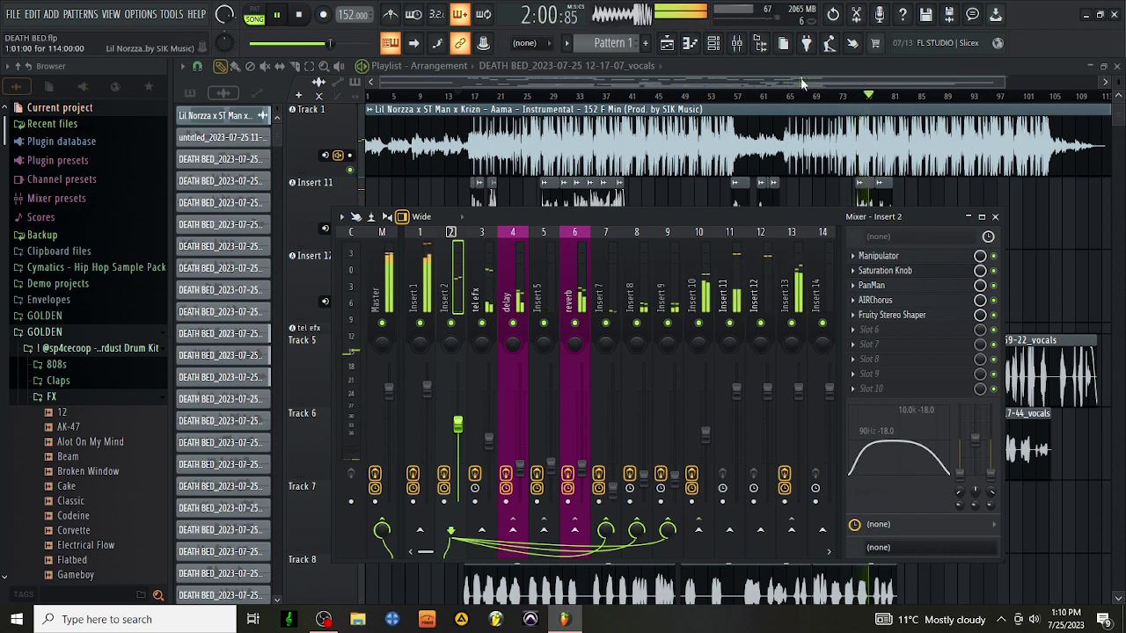
{"action": "key", "text": "F9"}
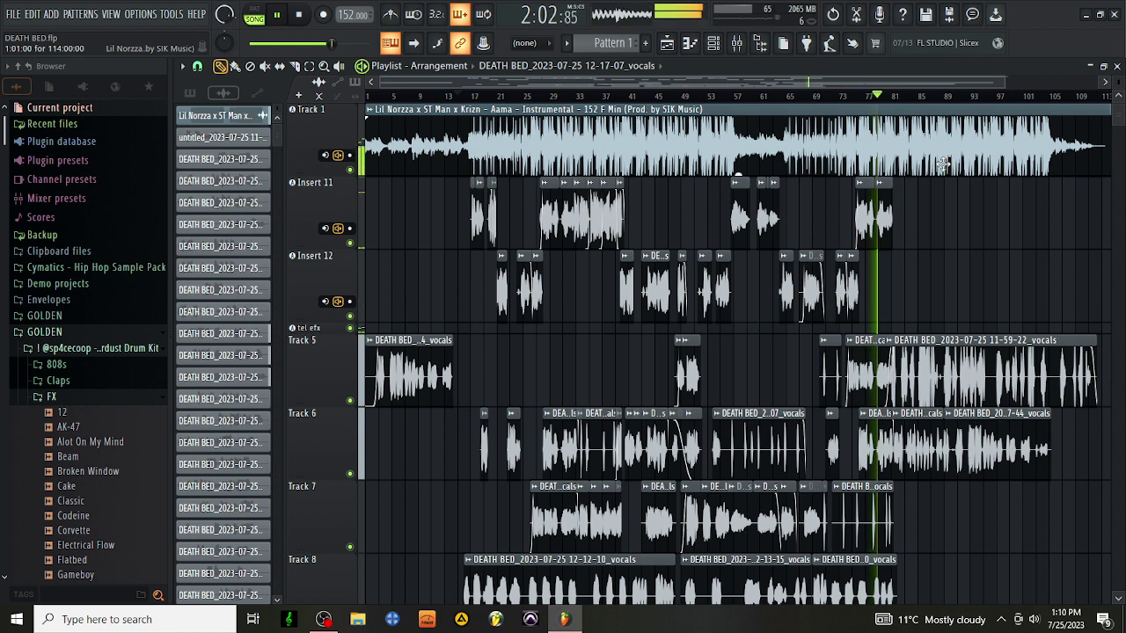
Step: Open the channel settings of Track 8's 12-14-10 vocal clip to check its mixer routing, and restart playback
{"action": "left_click", "coordinate": [877, 574]}
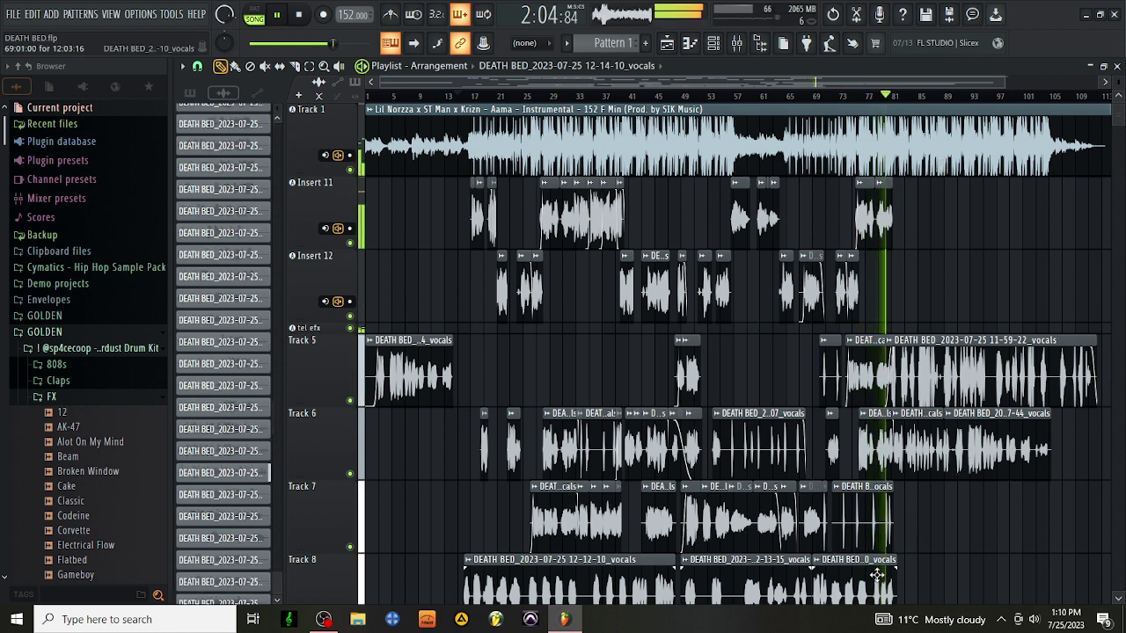
{"action": "double_click", "coordinate": [877, 574]}
{"action": "key", "text": "space"}
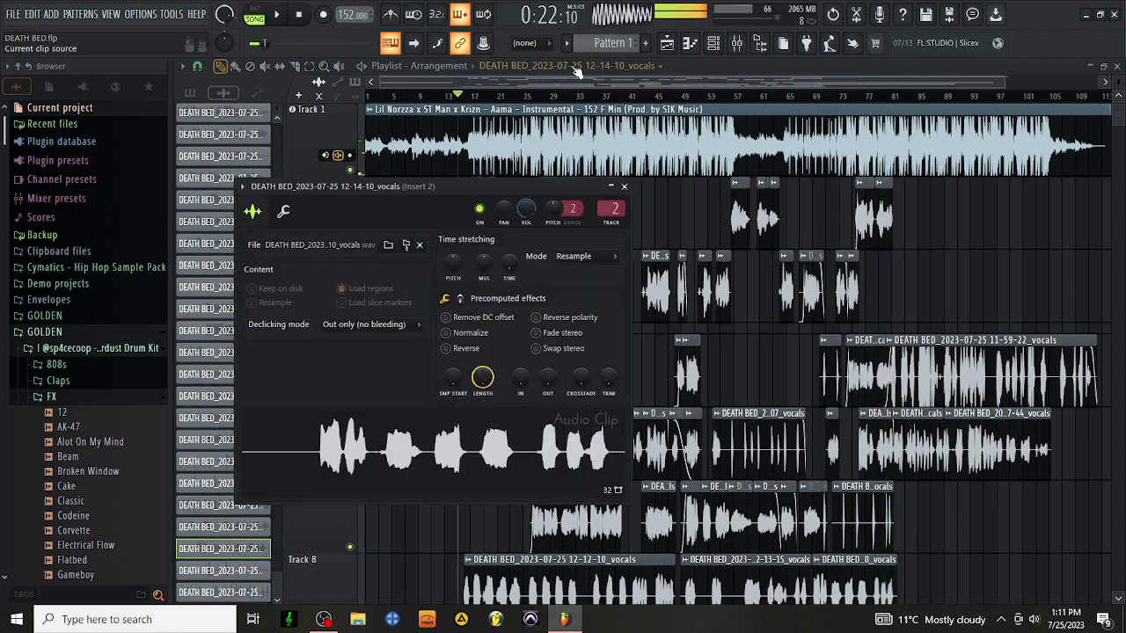
{"action": "key", "text": "space"}
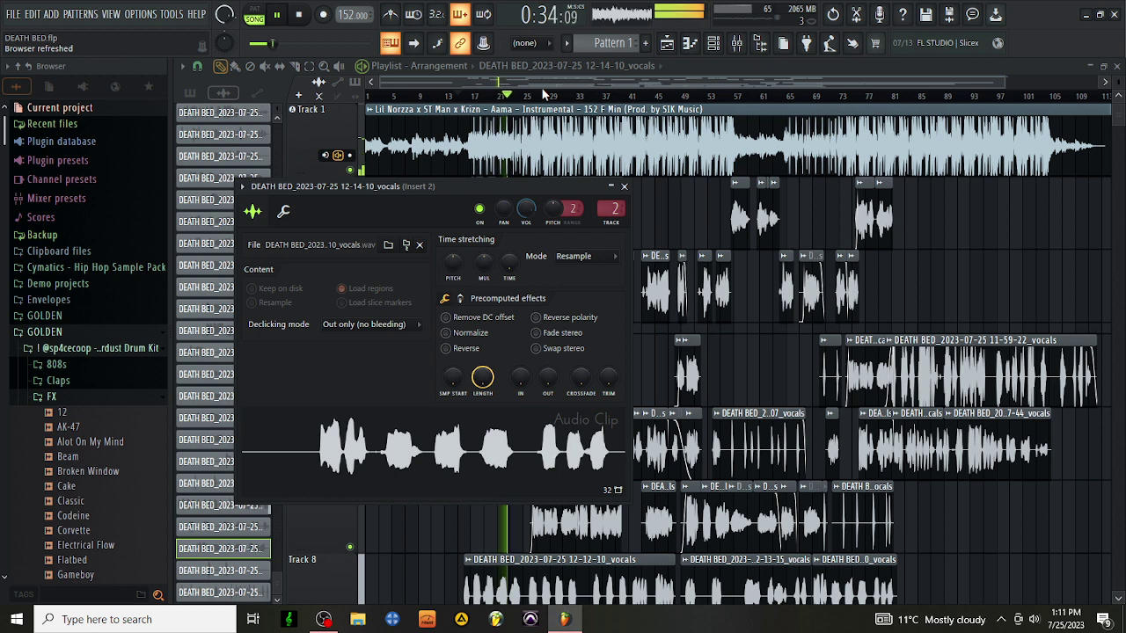
Step: Save the project as DEATH BED.zip in the zipped song file format, replacing the existing file
{"action": "left_click", "coordinate": [14, 14]}
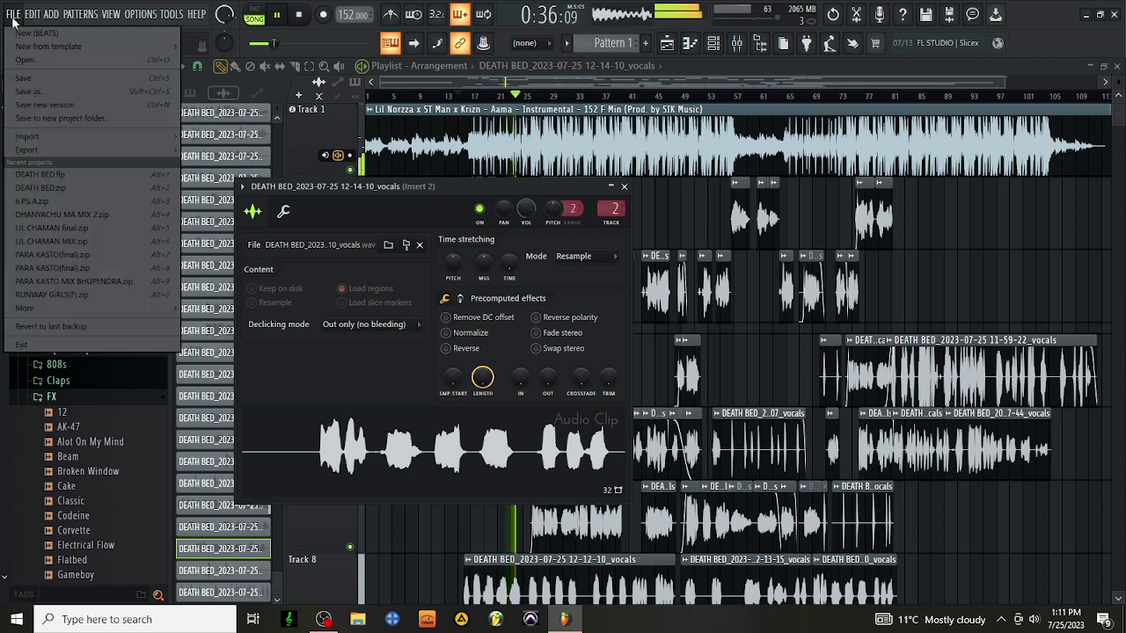
{"action": "left_click", "coordinate": [151, 92]}
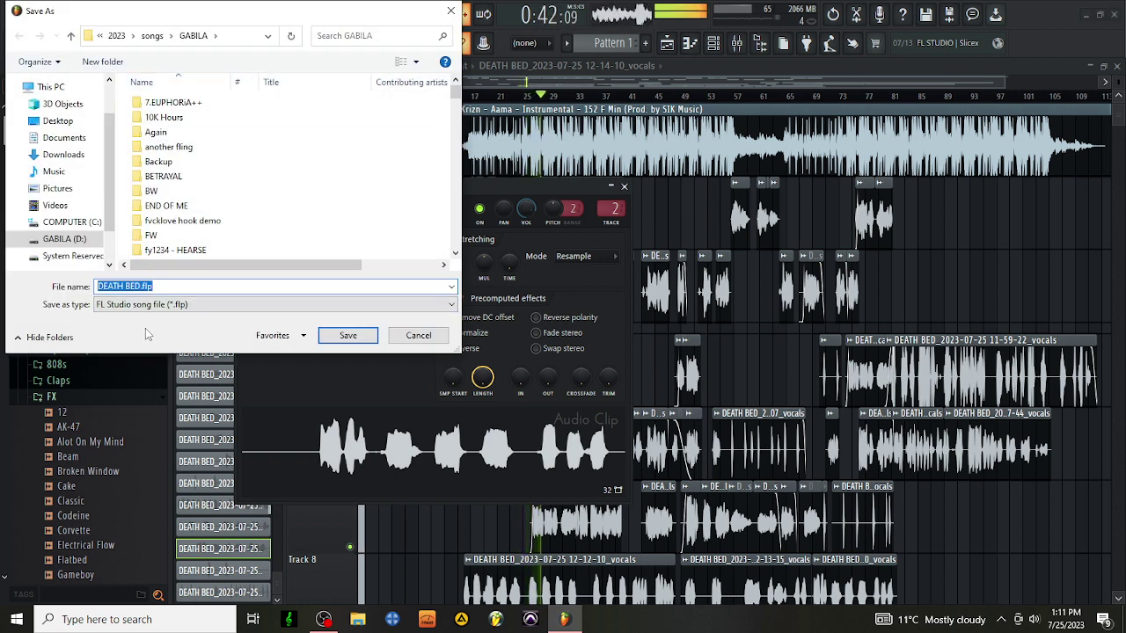
{"action": "left_click", "coordinate": [173, 306]}
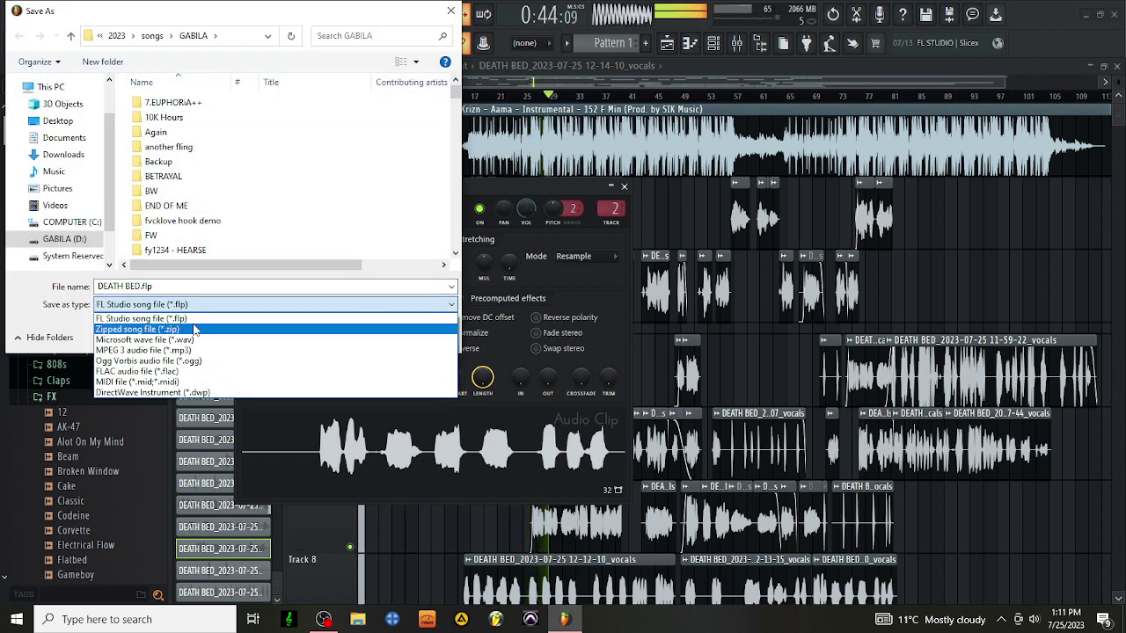
{"action": "left_click", "coordinate": [352, 326]}
{"action": "left_click", "coordinate": [365, 335]}
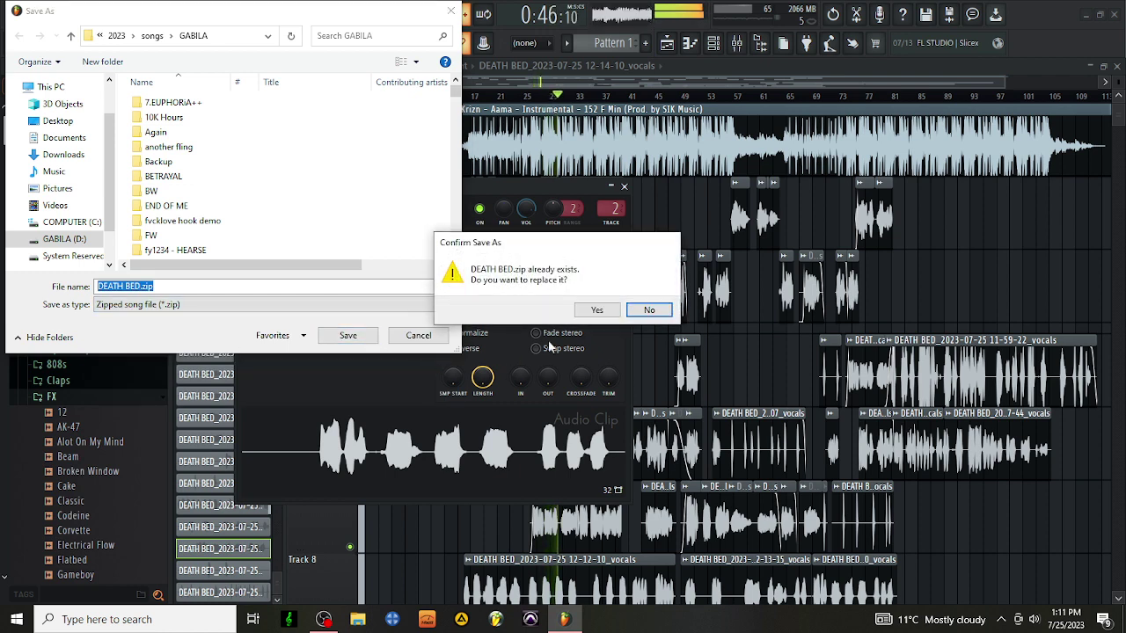
{"action": "left_click", "coordinate": [597, 311]}
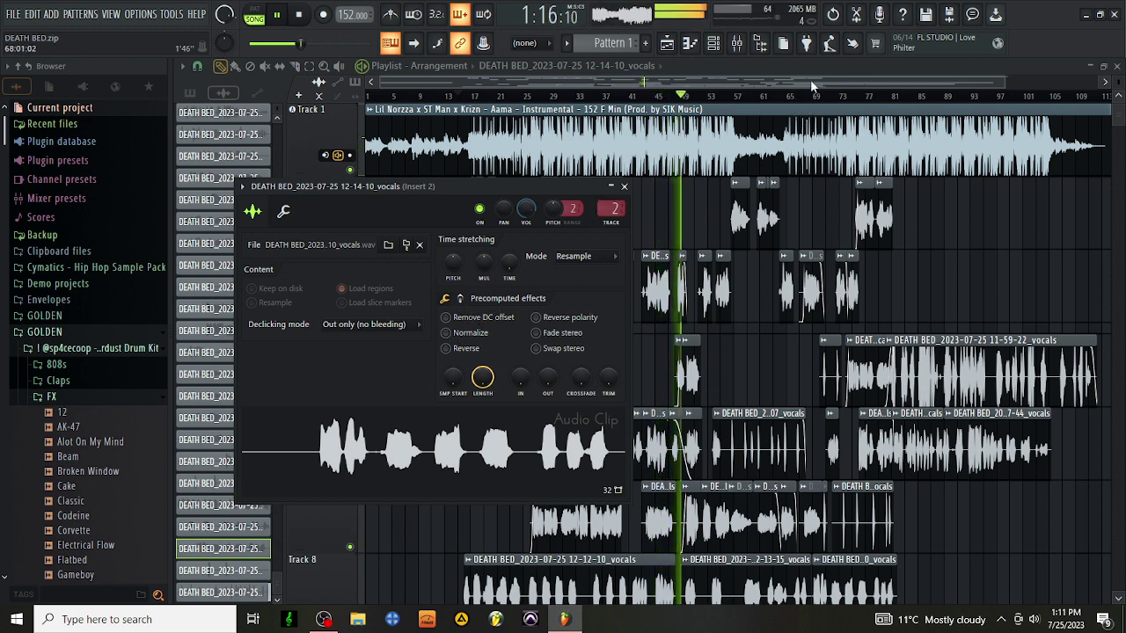
Step: Set the channel volume of Track 5's 11-57-44 vocal clip to 80% and close its channel settings
{"action": "key", "text": "Escape"}
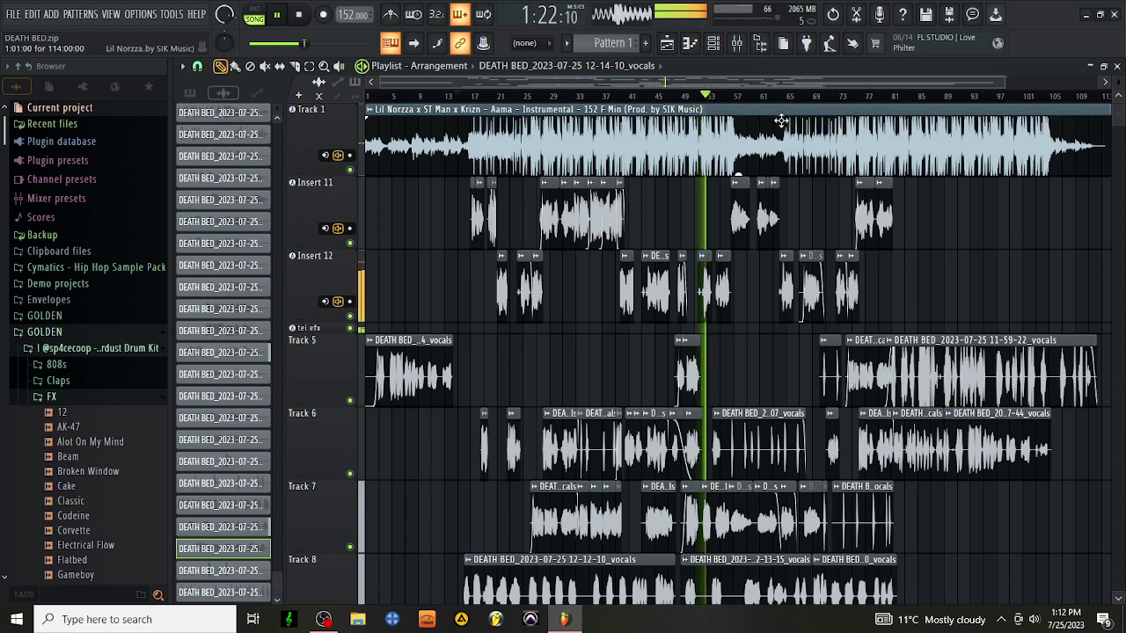
{"action": "mouse_move", "coordinate": [504, 268]}
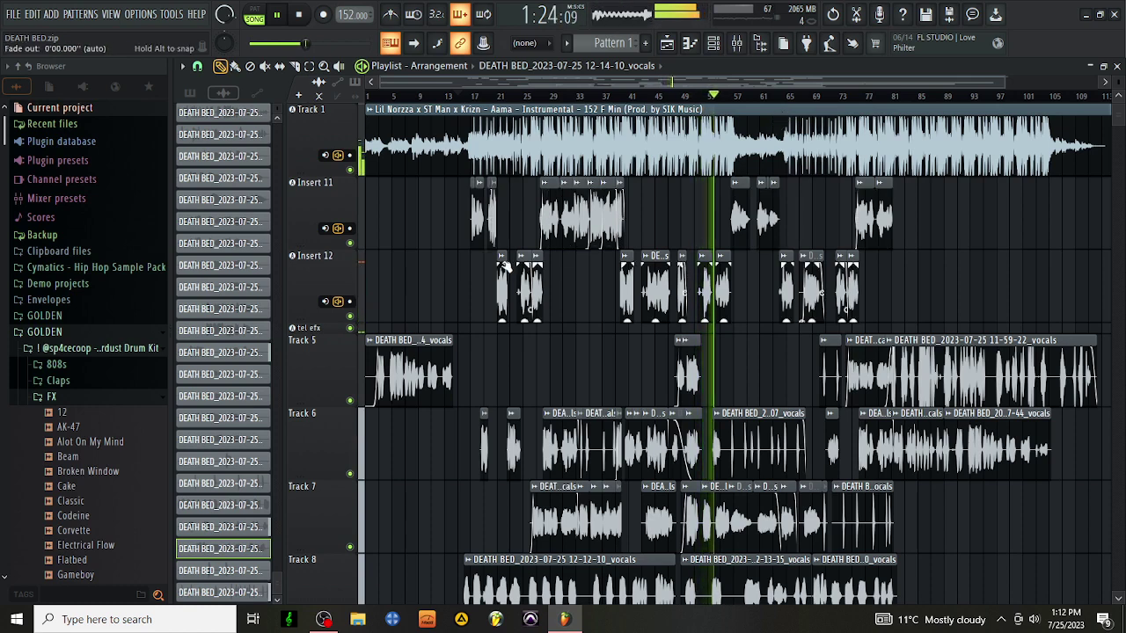
{"action": "double_click", "coordinate": [418, 360]}
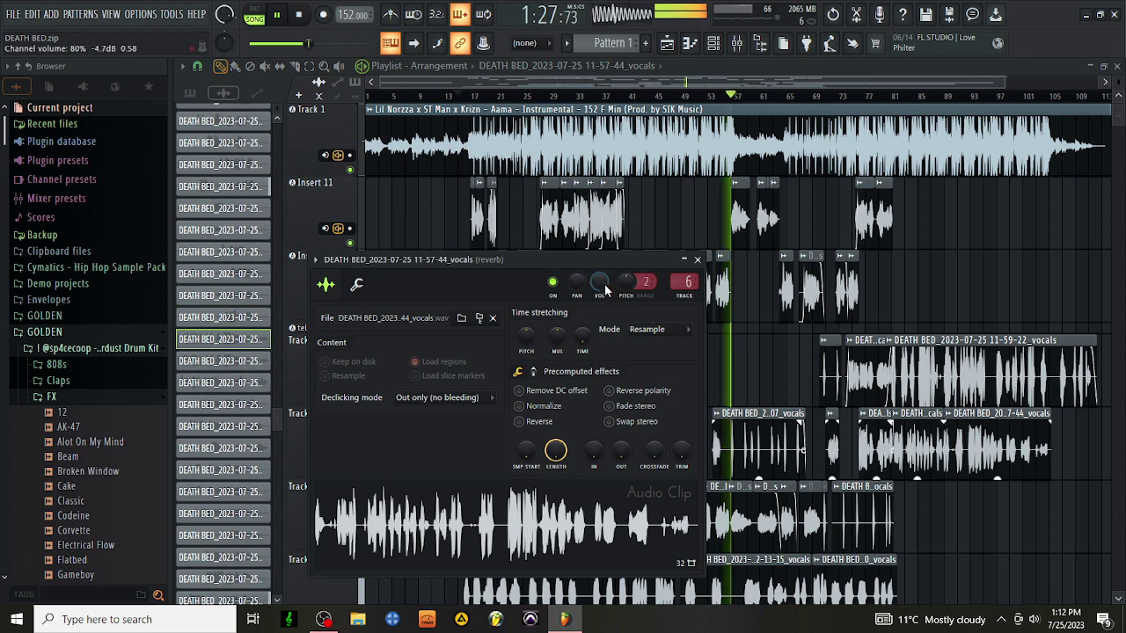
{"action": "left_click", "coordinate": [789, 81]}
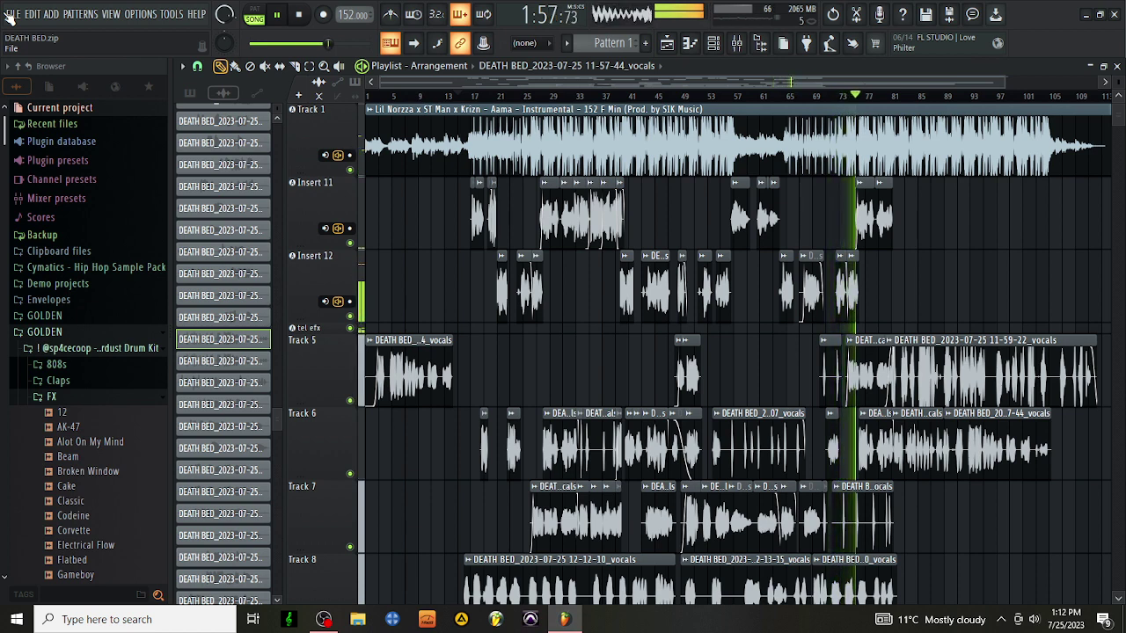
Step: Set the low-shelf EQ frequency of the tel efx mixer track to 40 Hz, close the mixer, and restart playback from the beginning
{"action": "left_click", "coordinate": [737, 42]}
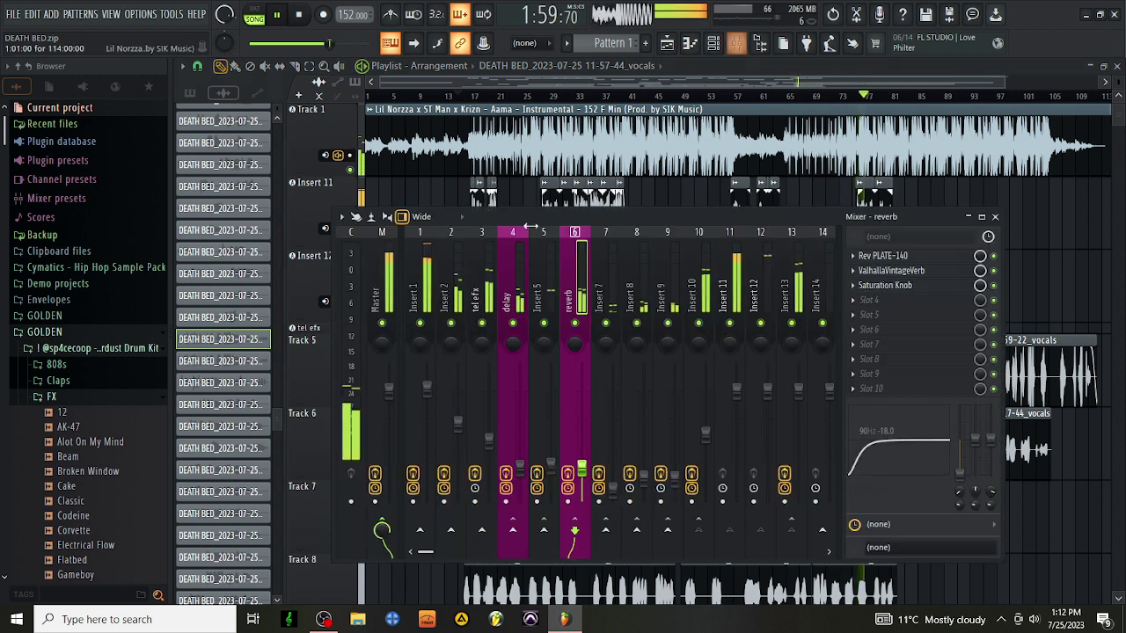
{"action": "left_click", "coordinate": [482, 282]}
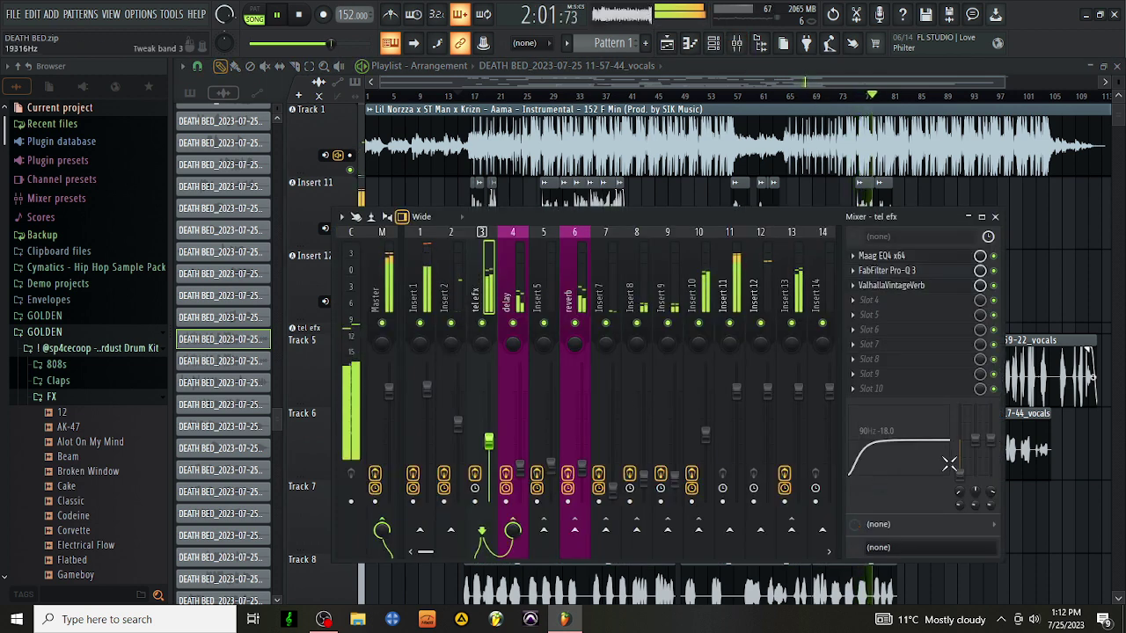
{"action": "left_click_drag", "start_coordinate": [858, 457], "coordinate": [851, 457]}
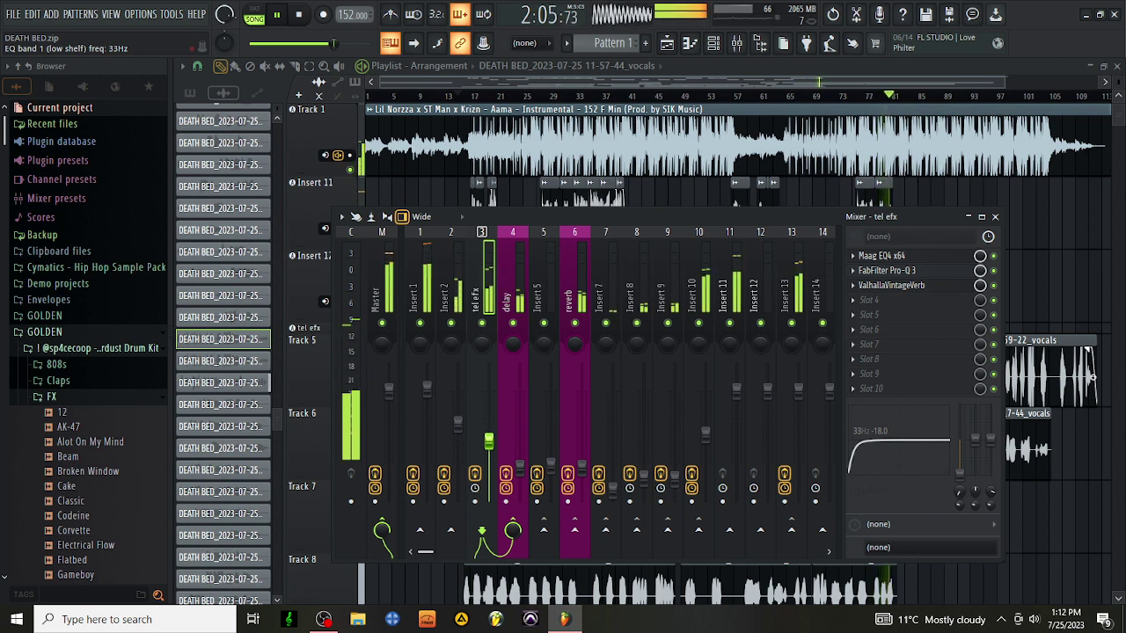
{"action": "left_click_drag", "start_coordinate": [850, 457], "coordinate": [853, 457]}
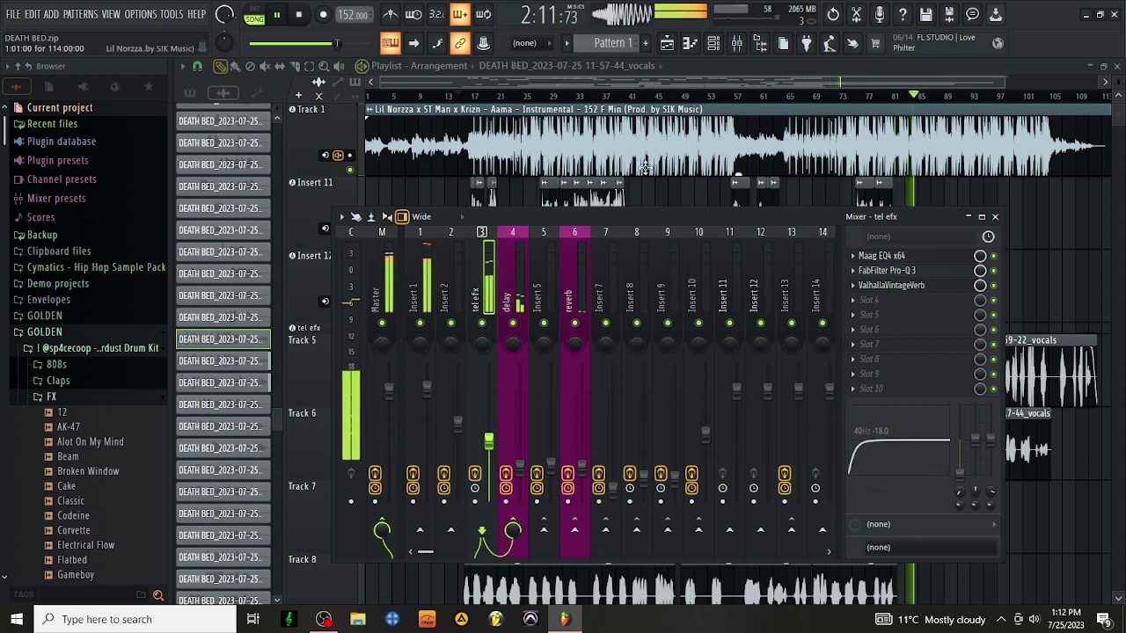
{"action": "key", "text": "F9"}
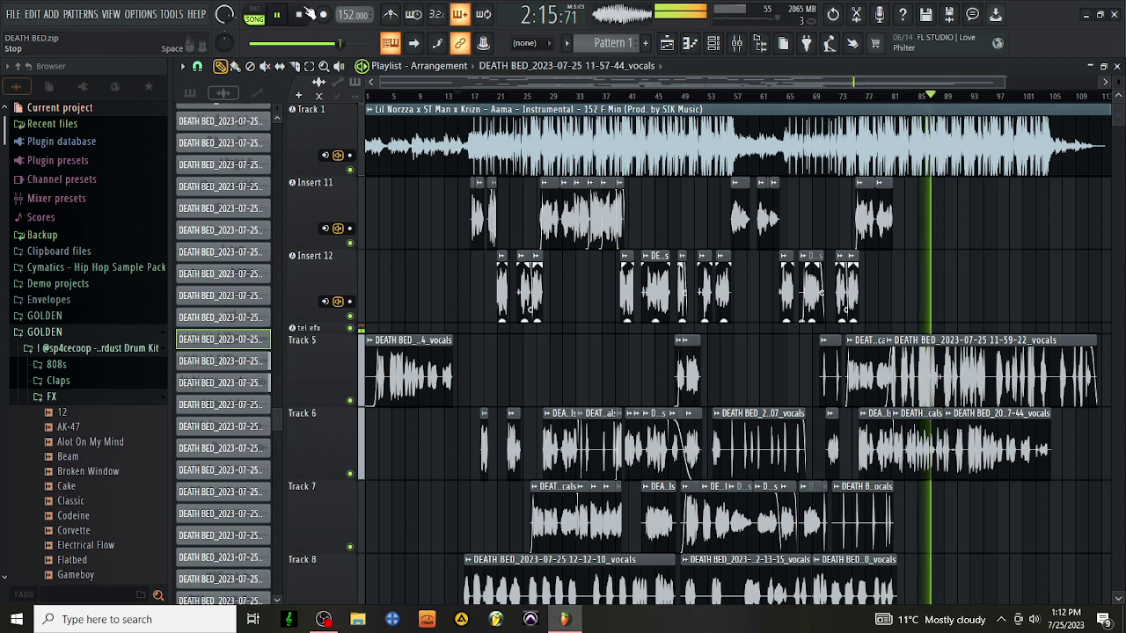
{"action": "left_click", "coordinate": [308, 13]}
{"action": "key", "text": "space"}
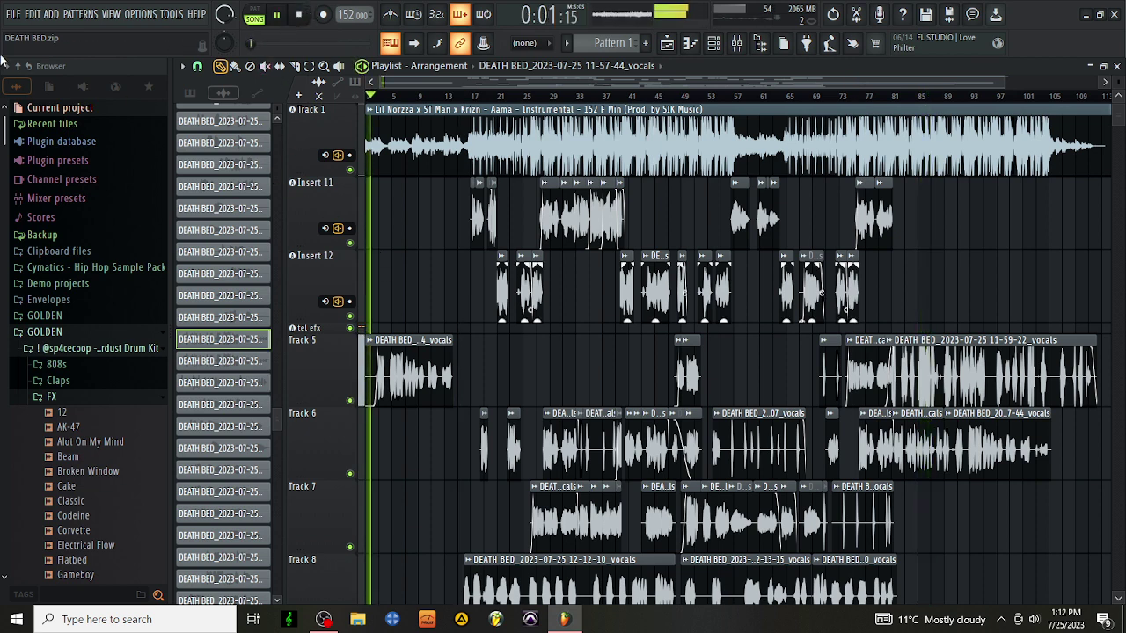
Step: Save the project as the zipped song file DEATH BED.zip, replacing the existing file, and restart playback from the beginning
{"action": "left_click", "coordinate": [12, 18]}
{"action": "left_click", "coordinate": [39, 76]}
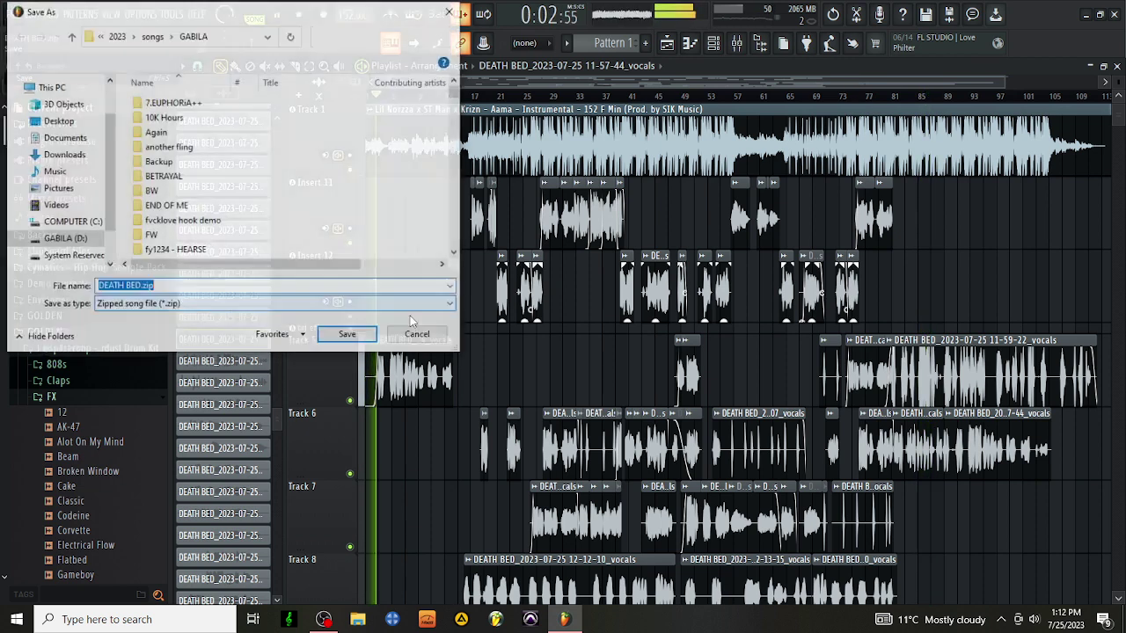
{"action": "left_click", "coordinate": [361, 335]}
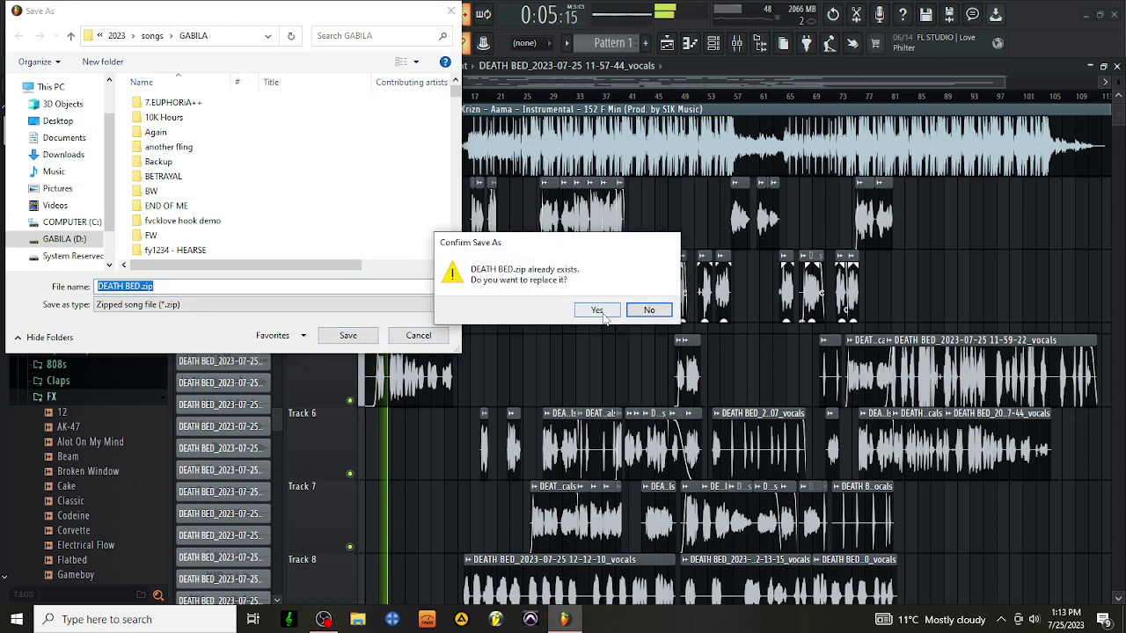
{"action": "left_click", "coordinate": [595, 308]}
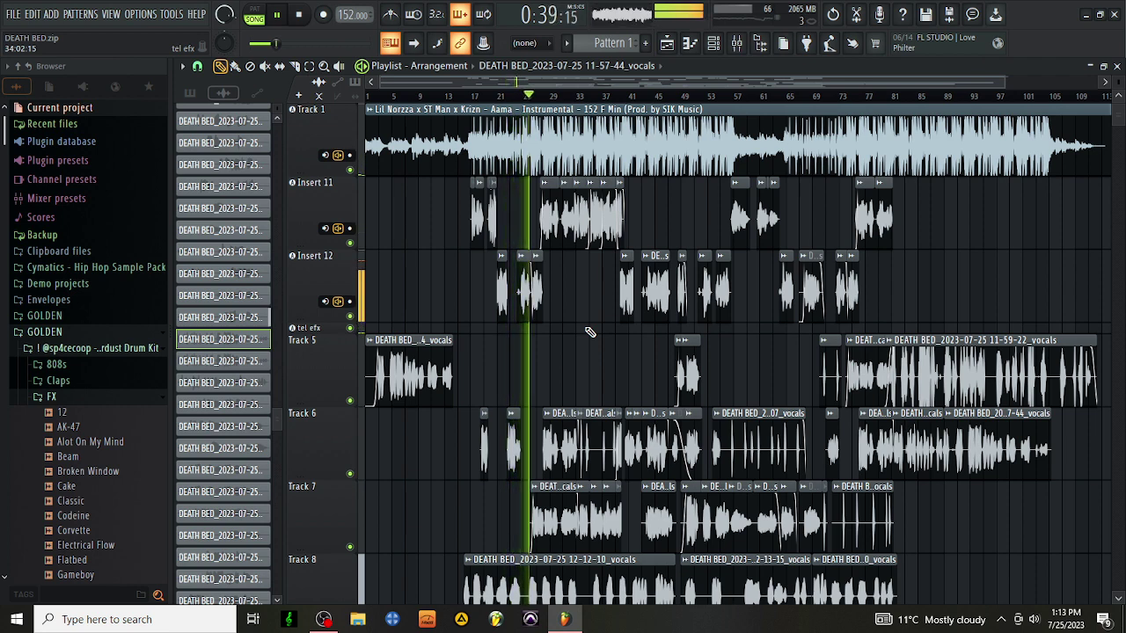
{"action": "key", "text": "space"}
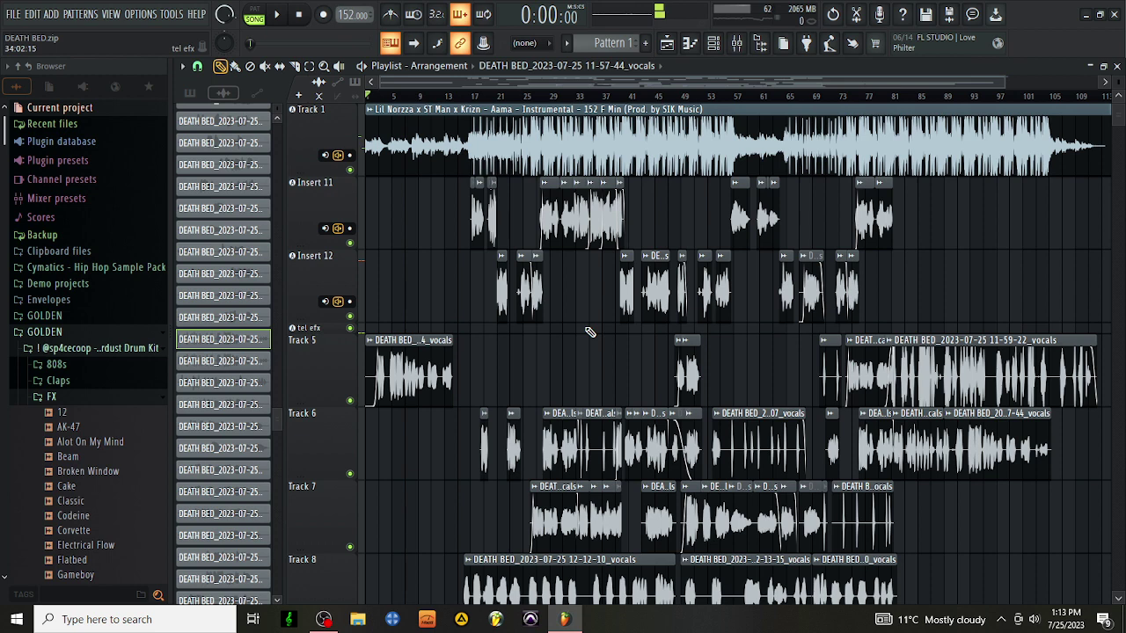
{"action": "key", "text": "space"}
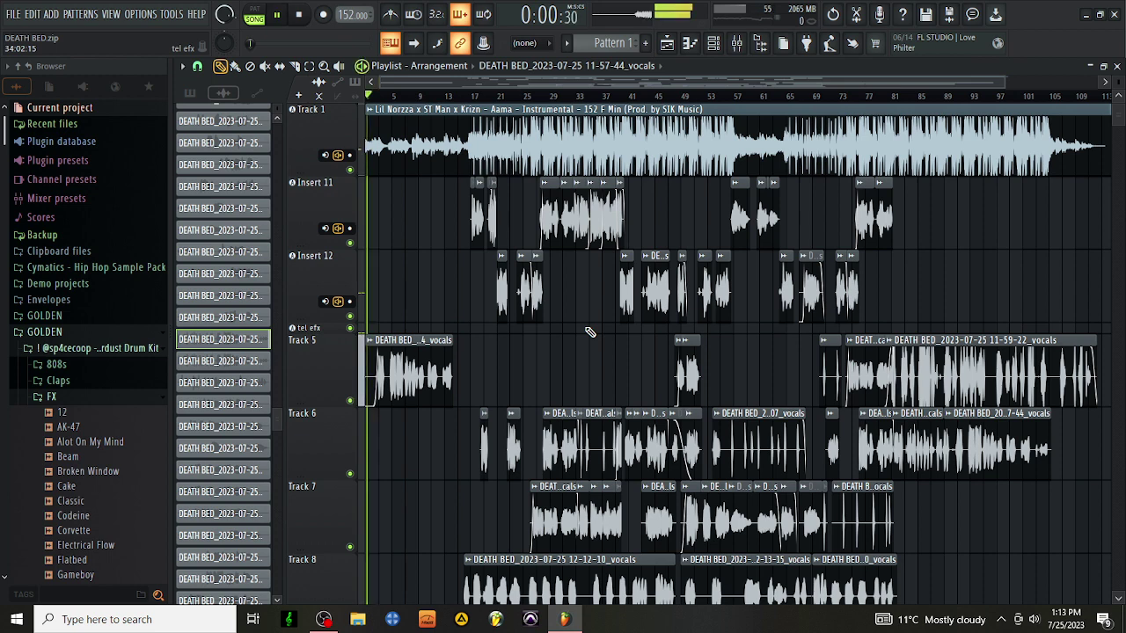